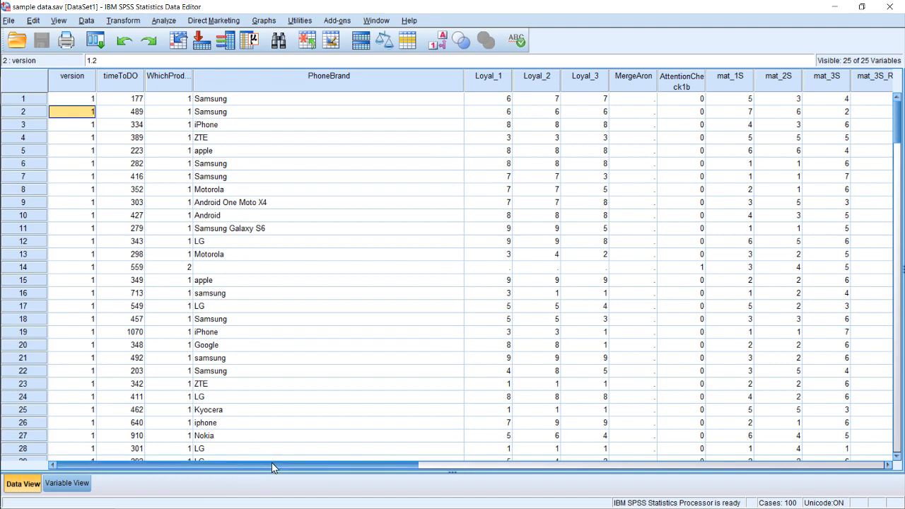
- Look across the dataset's columns, and view the variable definitions down to the empty label of timeToDO
left_click_drag(272, 462, 405, 465)
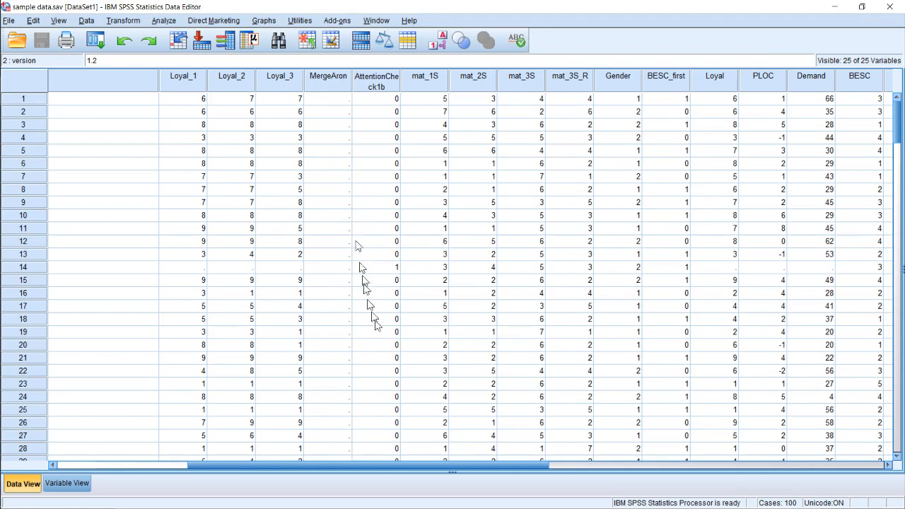
left_click_drag(424, 466, 255, 444)
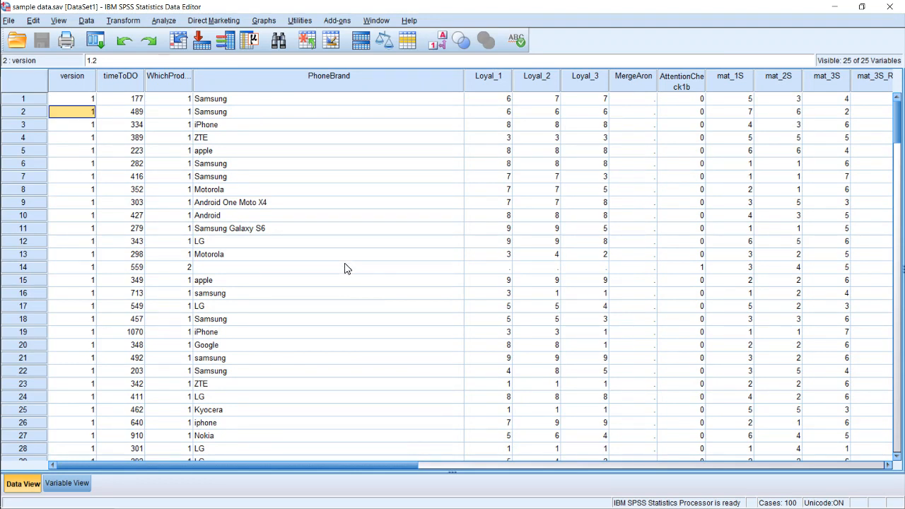
left_click(79, 483)
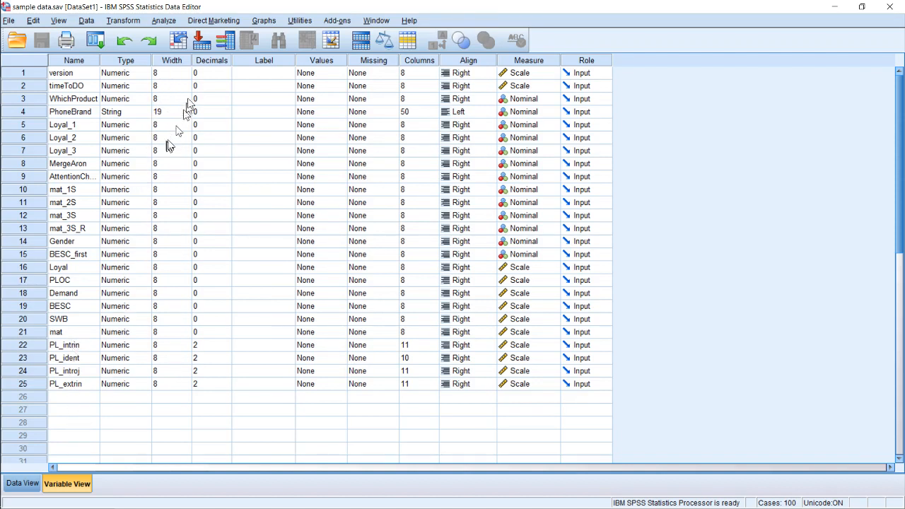
left_click(269, 88)
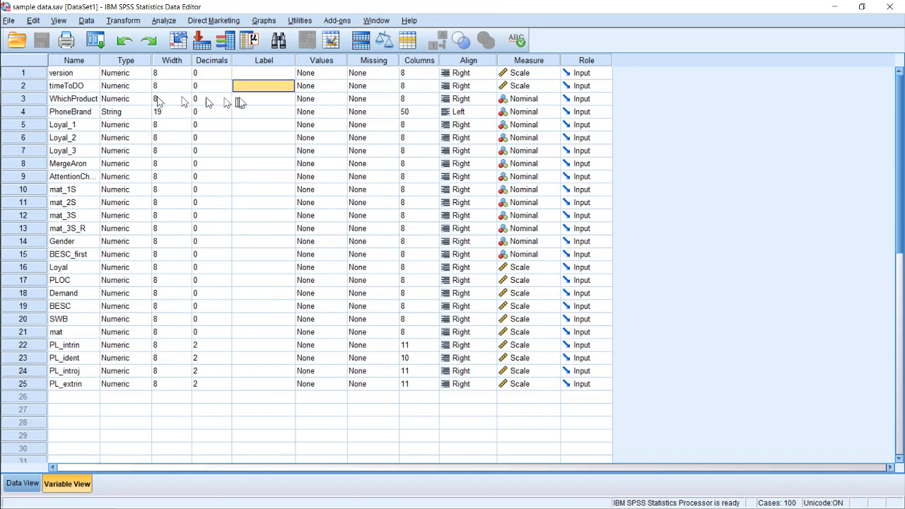
- Add a value label for WhichProduct that defines 1 as "phone"
left_click(337, 101)
left_click(339, 99)
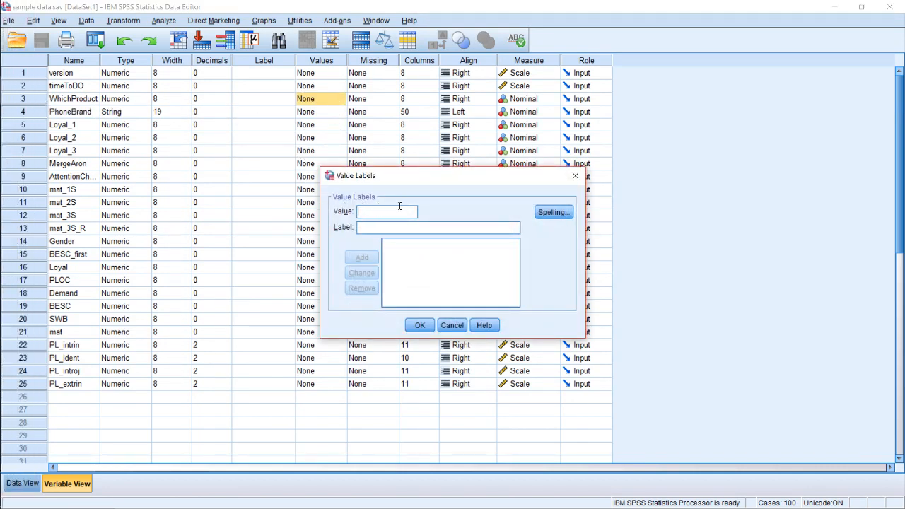
type("1")
type("phone")
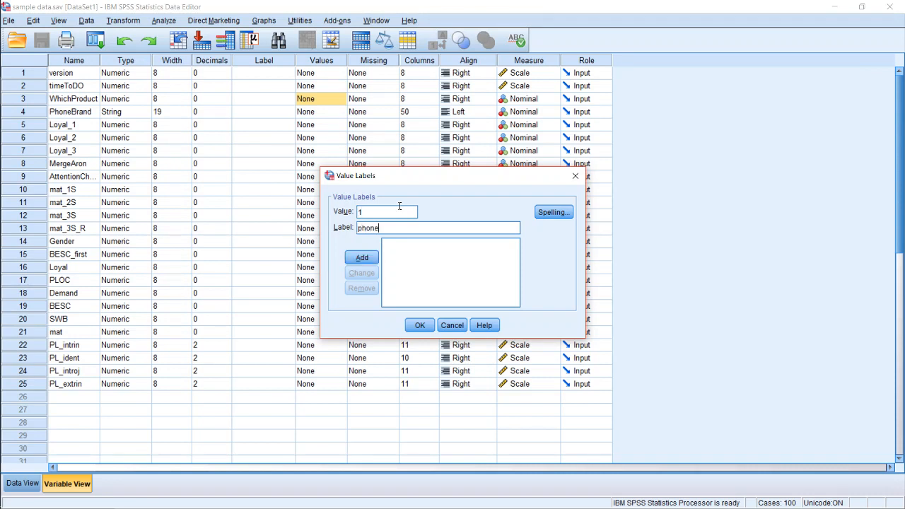
left_click(364, 258)
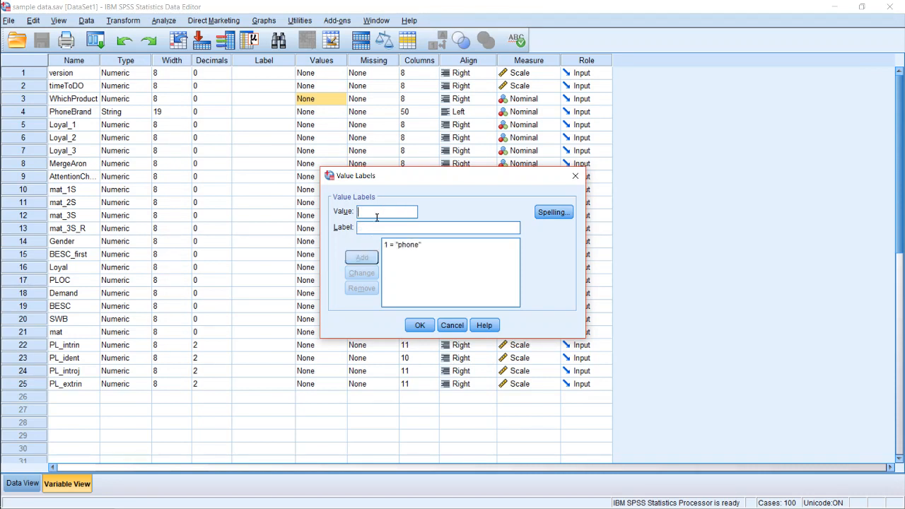
- Add a second WhichProduct value label defining 2 as "other" and apply the labels
left_click(377, 215)
type("2")
type("other")
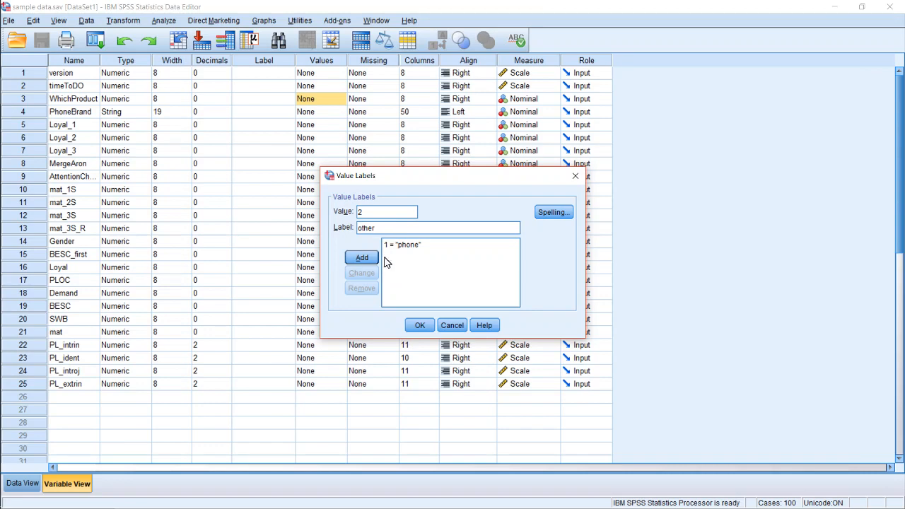
left_click(370, 259)
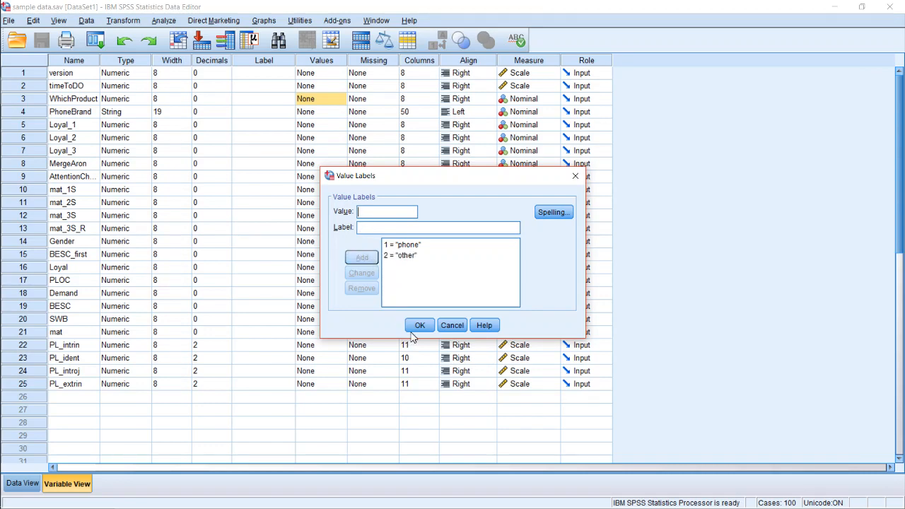
left_click(420, 326)
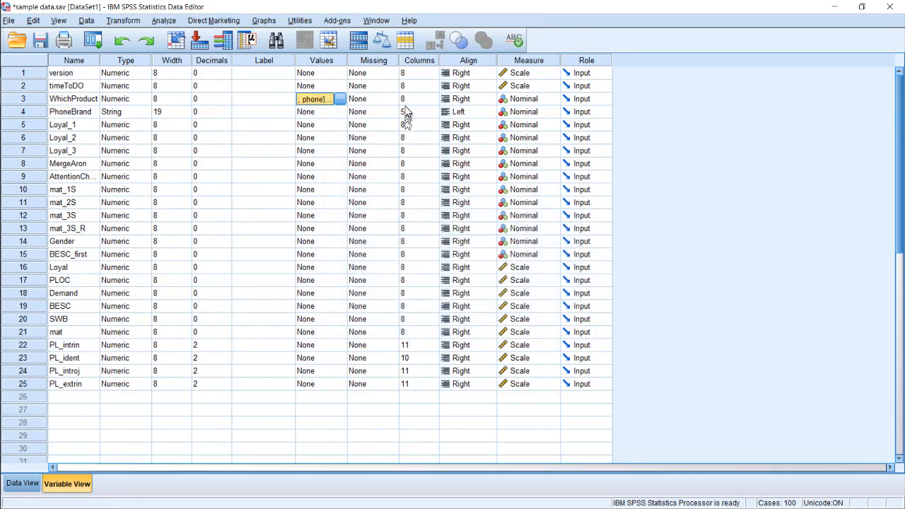
- Keep the measurement level of WhichProduct as Nominal and display value labels instead of codes in the data
left_click(554, 101)
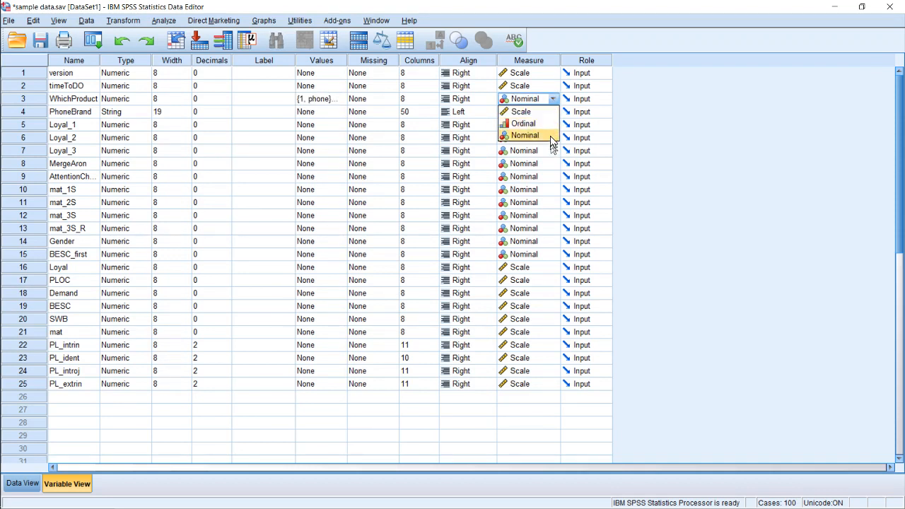
left_click(539, 101)
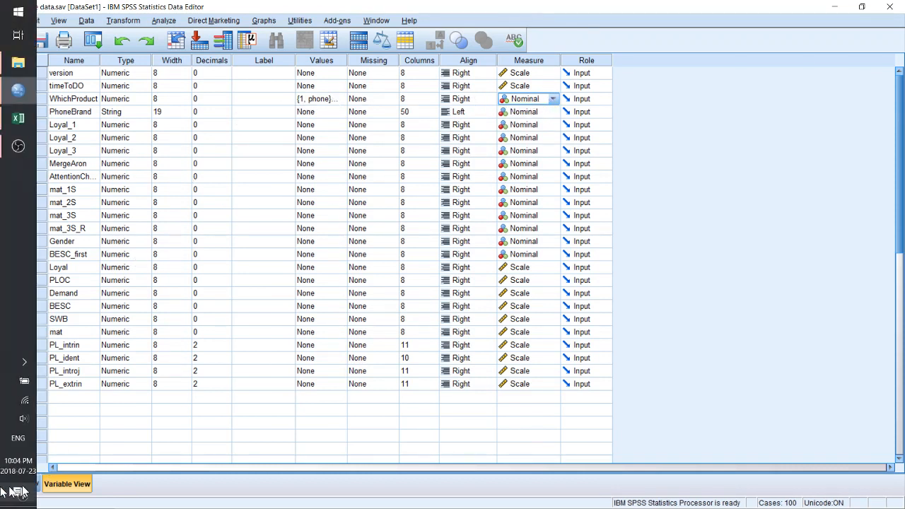
left_click(23, 485)
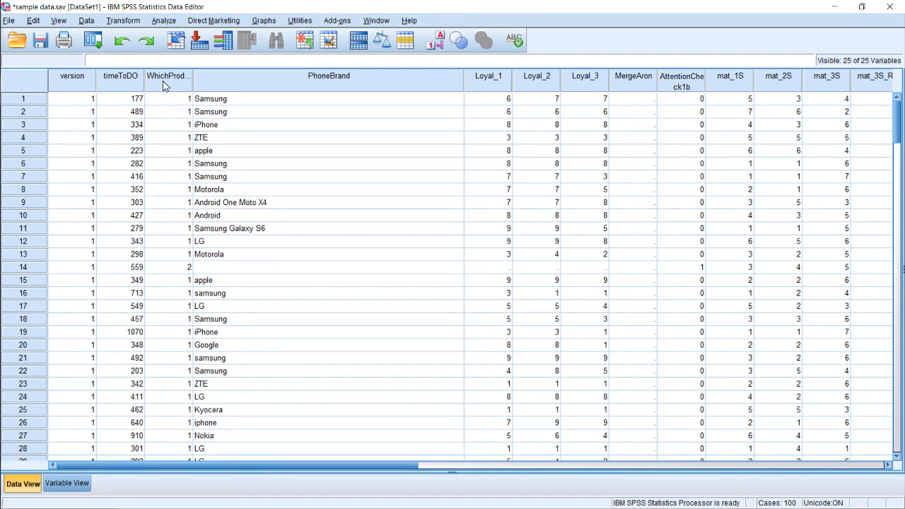
left_click(434, 44)
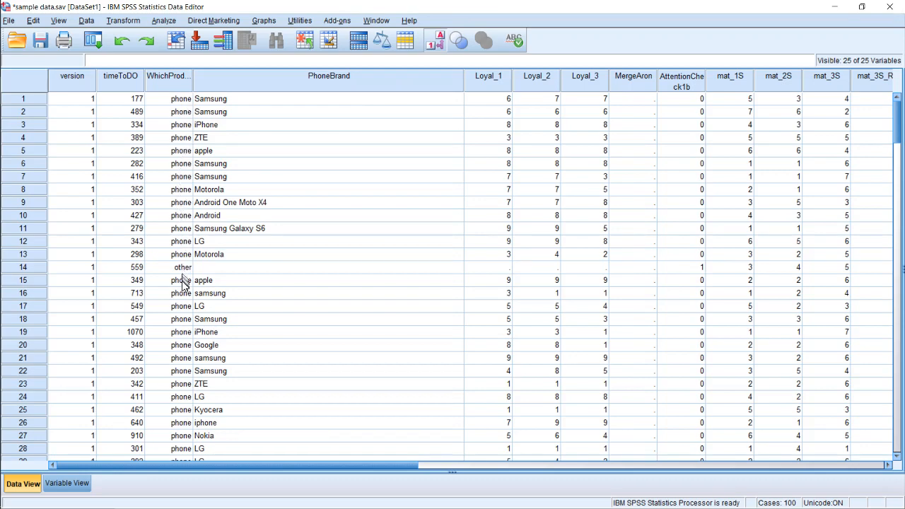
- Look through the cases to examine the labelled WhichProduct values alongside the PhoneBrand entries
scroll(181, 261, "down", 2)
scroll(182, 255, "down", 11)
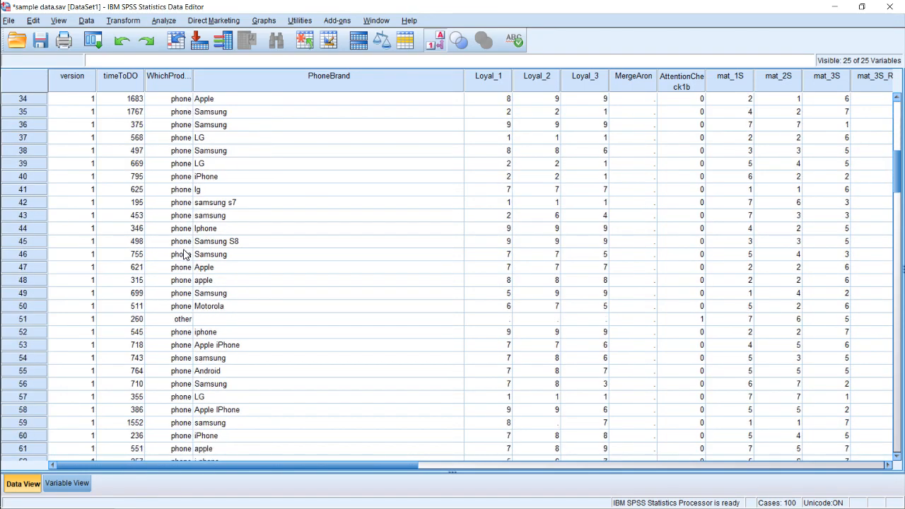
scroll(189, 290, "down", 3)
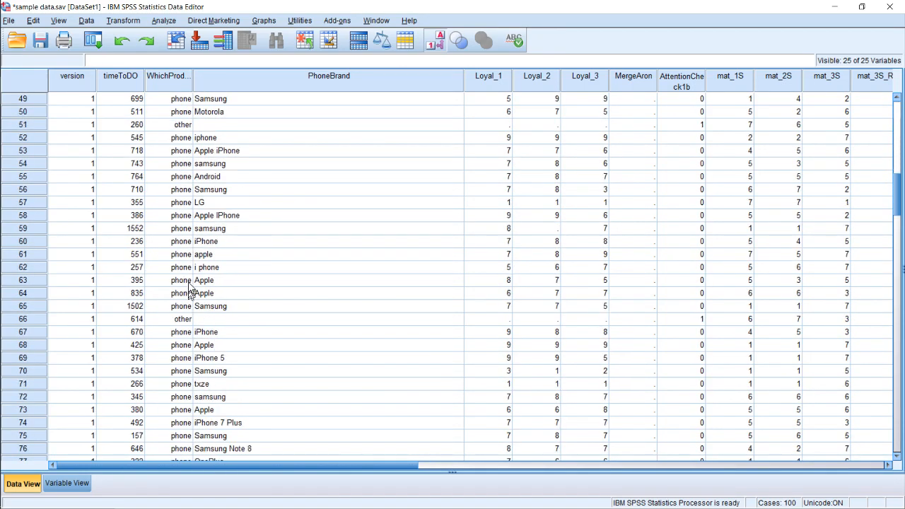
scroll(188, 283, "up", 14)
scroll(189, 281, "up", 2)
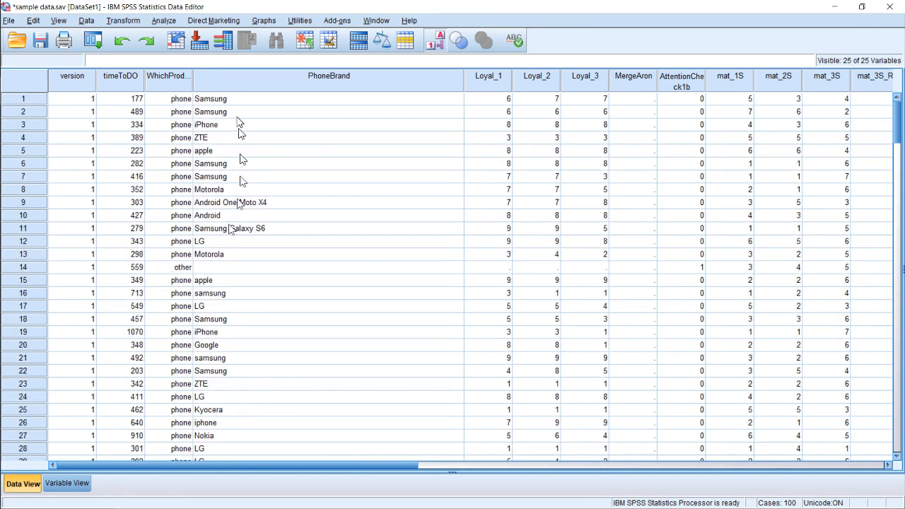
scroll(213, 241, "down", 4)
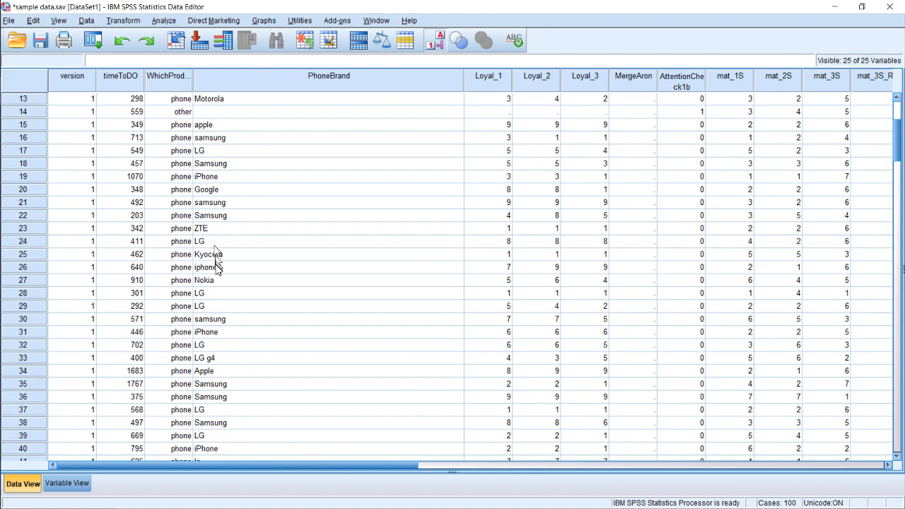
scroll(215, 254, "up", 4)
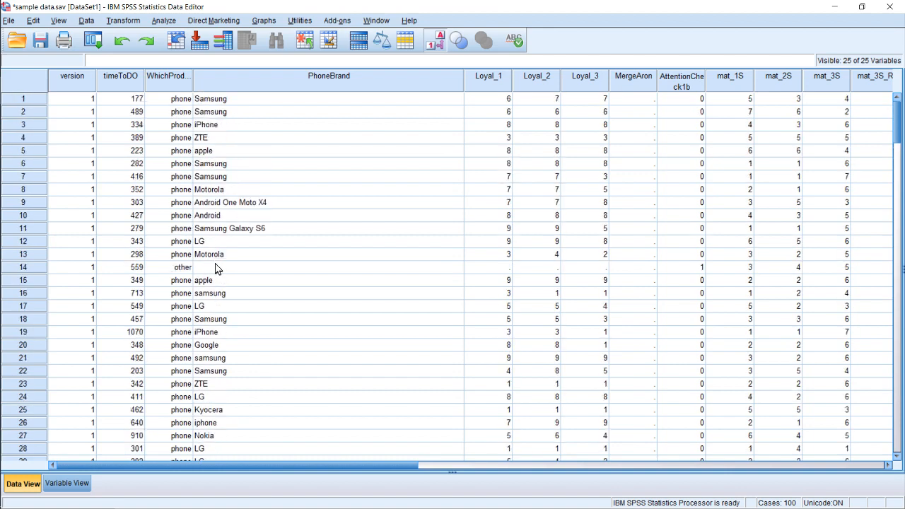
- Toggle the value label display several times, ending with the numeric codes shown in the data
left_click(438, 42)
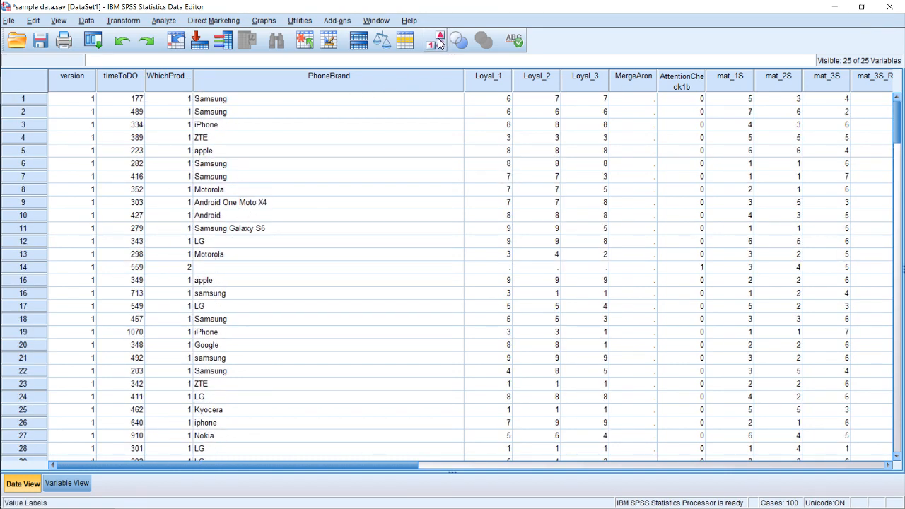
left_click(439, 42)
left_click(439, 42)
left_click(438, 43)
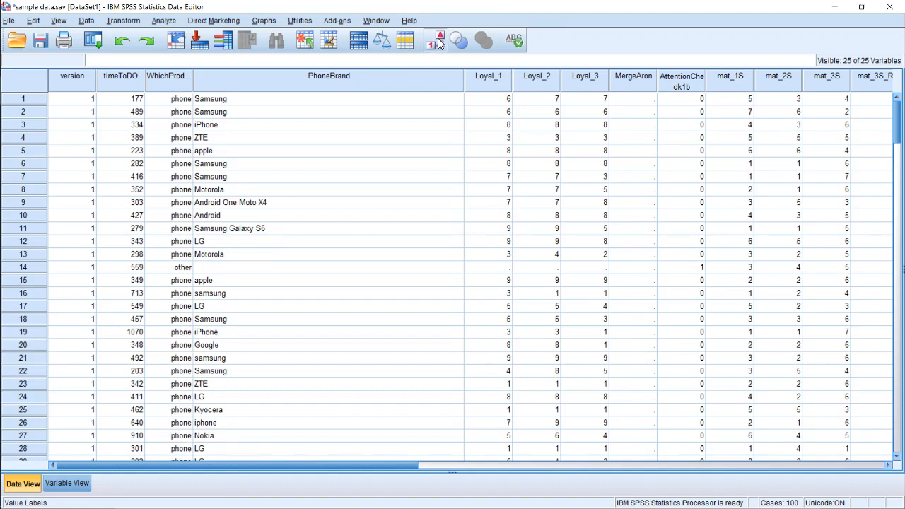
left_click(438, 43)
left_click(439, 42)
left_click(439, 43)
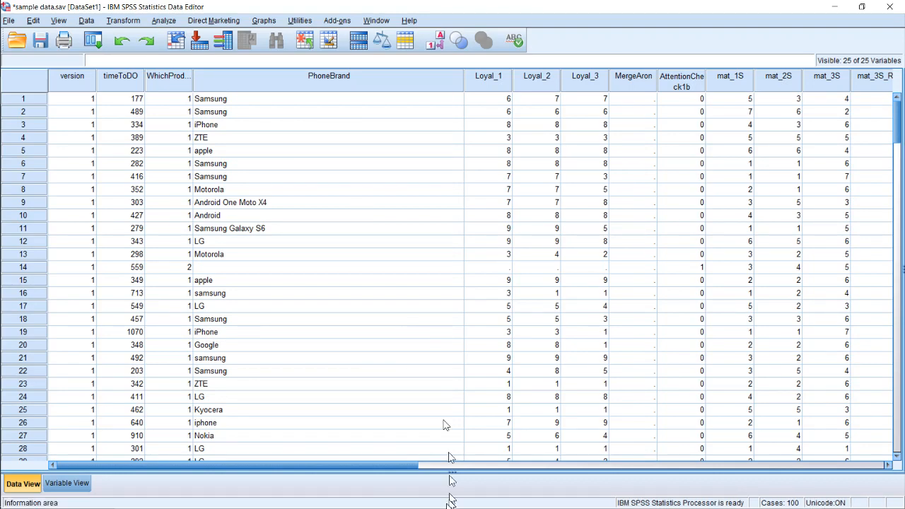
- Examine case 14's WhichProduct, PhoneBrand and Loyal_1 to Loyal_3 cells, plus its values from AttentionCheck1b to mat_3S_R
mouse_move(406, 466)
left_mouse_down()
mouse_move(475, 465)
mouse_move(403, 464)
left_mouse_up()
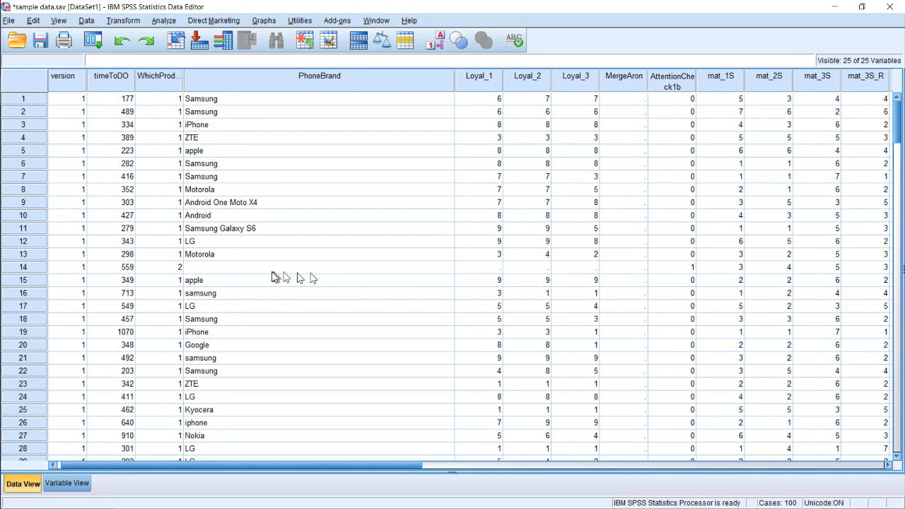
left_click(198, 269)
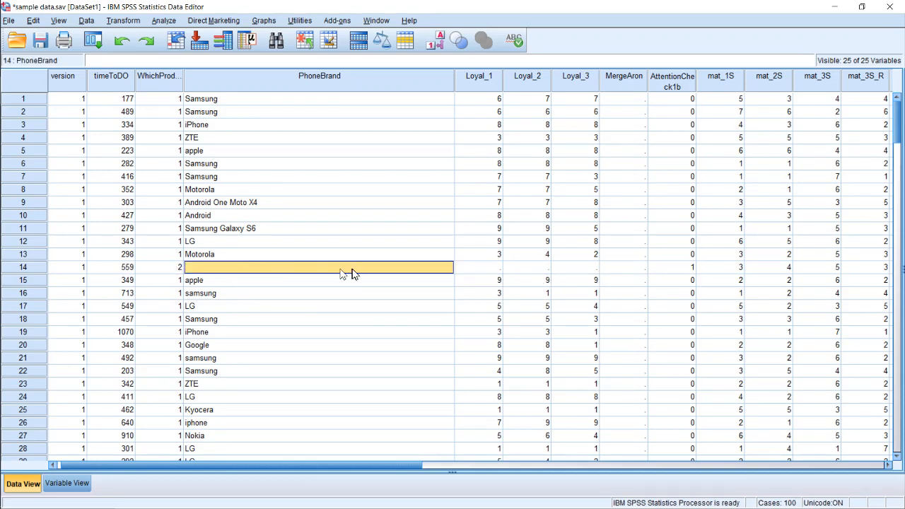
left_click(164, 271)
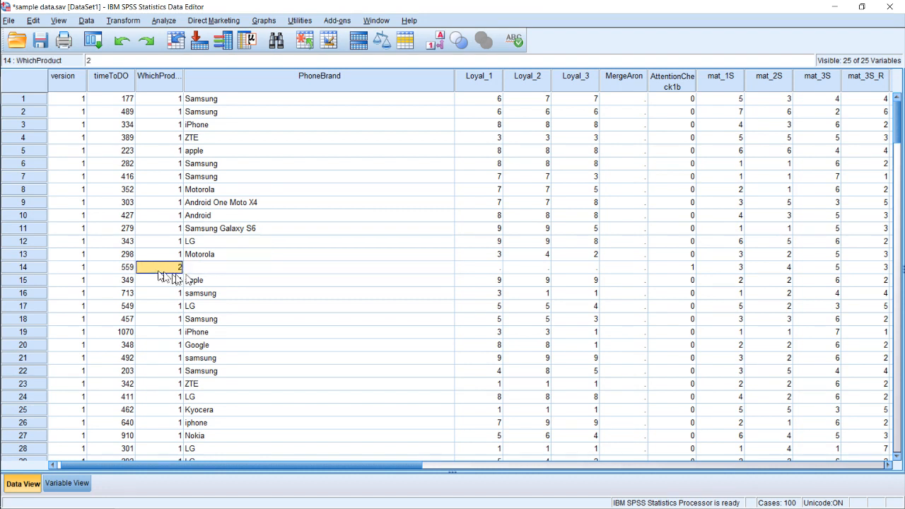
left_click(212, 272)
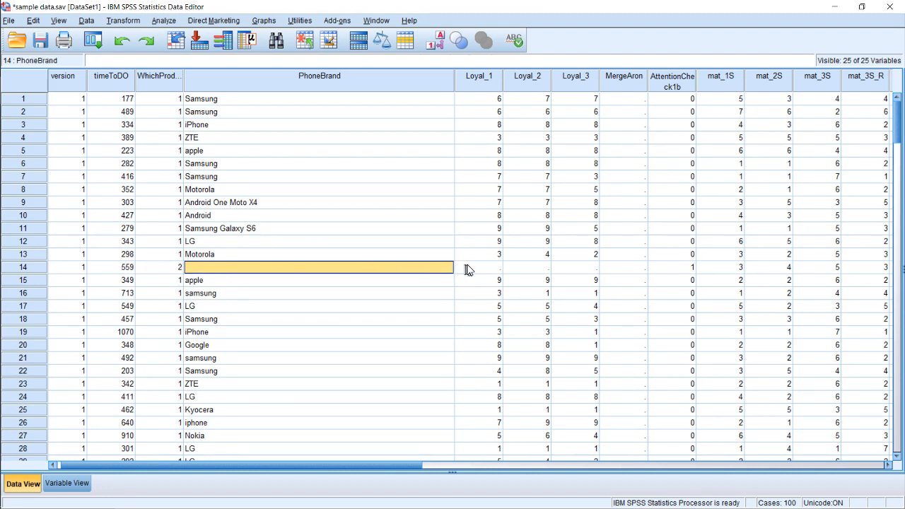
left_click_drag(472, 269, 576, 269)
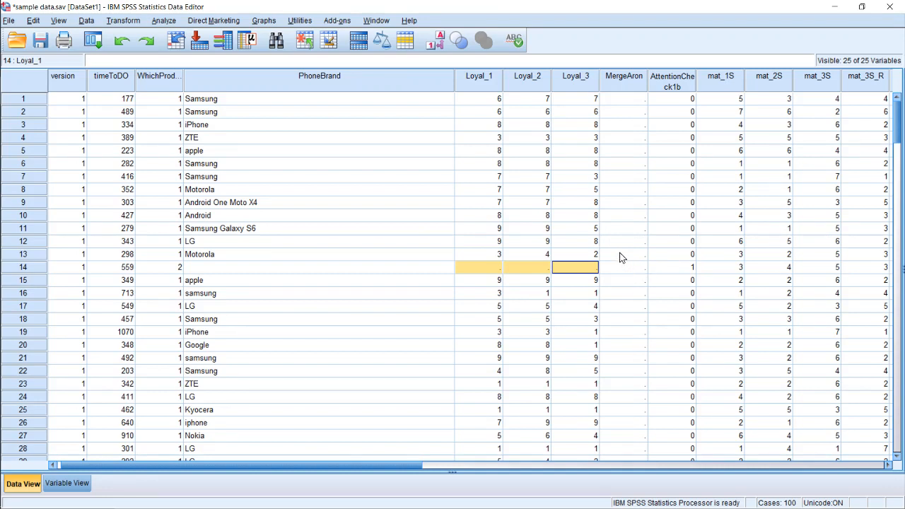
left_click(695, 268)
left_click_drag(694, 267, 866, 272)
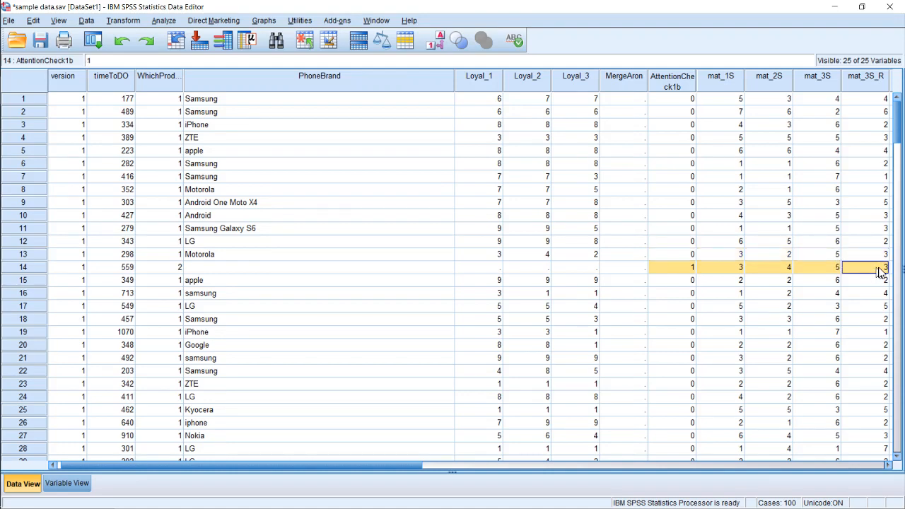
- Examine the MergeAron column through all cases to see where values are missing and where they are filled in
left_click_drag(413, 461, 492, 463)
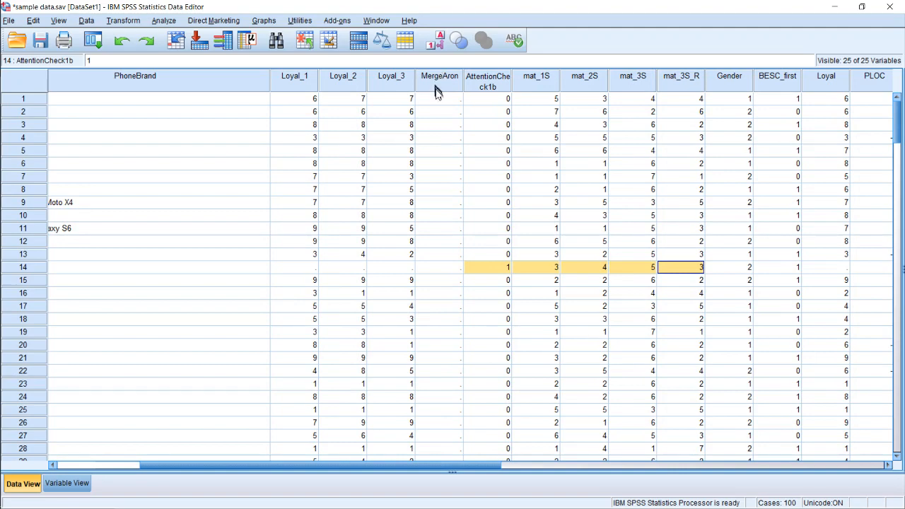
scroll(436, 105, "down", 6)
scroll(438, 105, "down", 17)
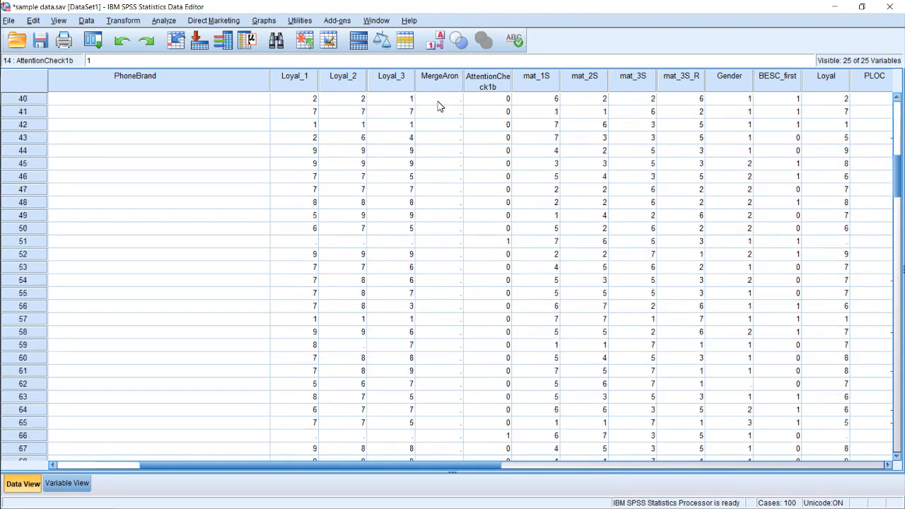
scroll(439, 117, "down", 5)
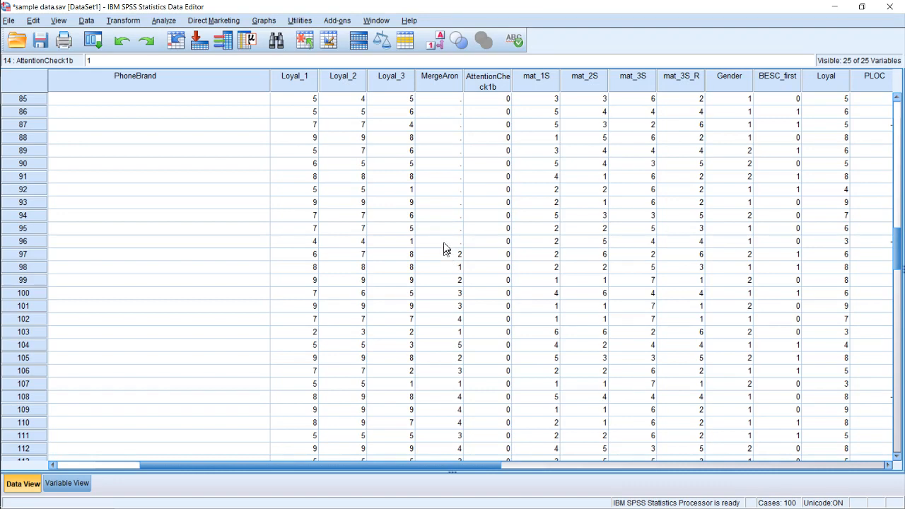
scroll(455, 184, "down", 5)
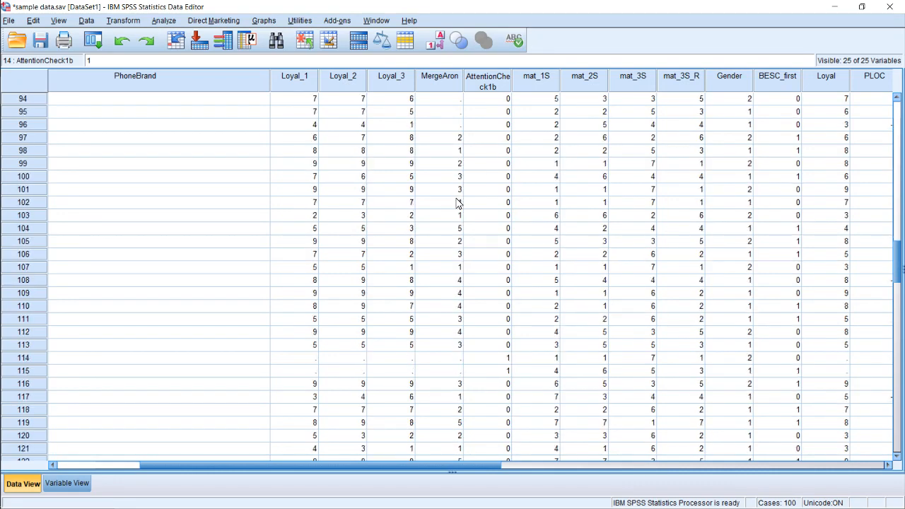
scroll(456, 203, "up", 4)
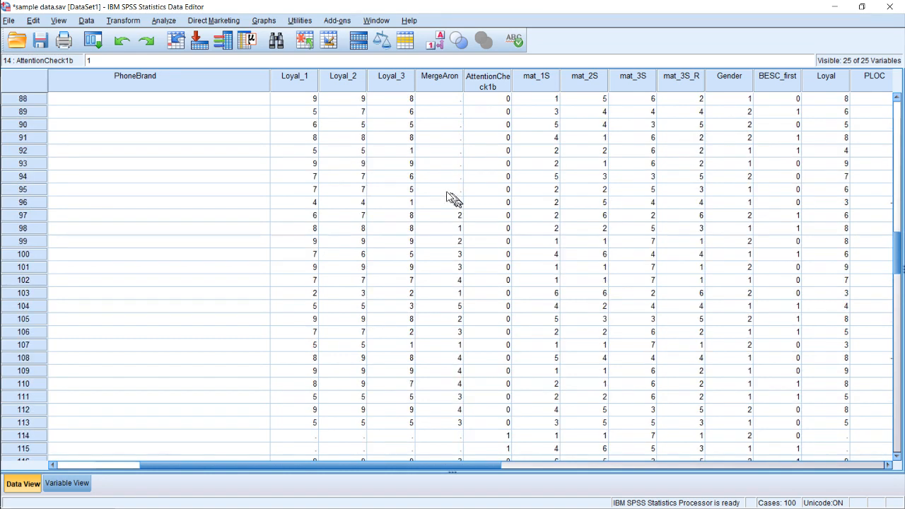
scroll(442, 209, "down", 14)
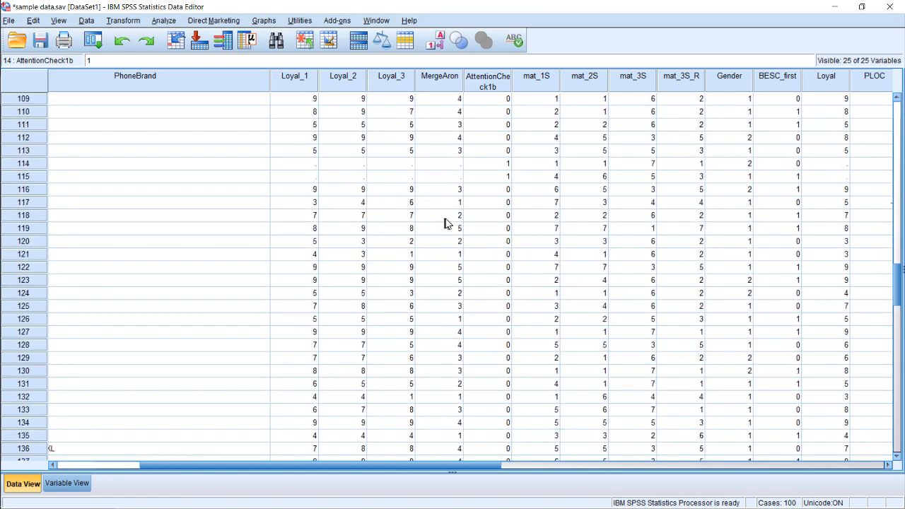
scroll(446, 223, "down", 13)
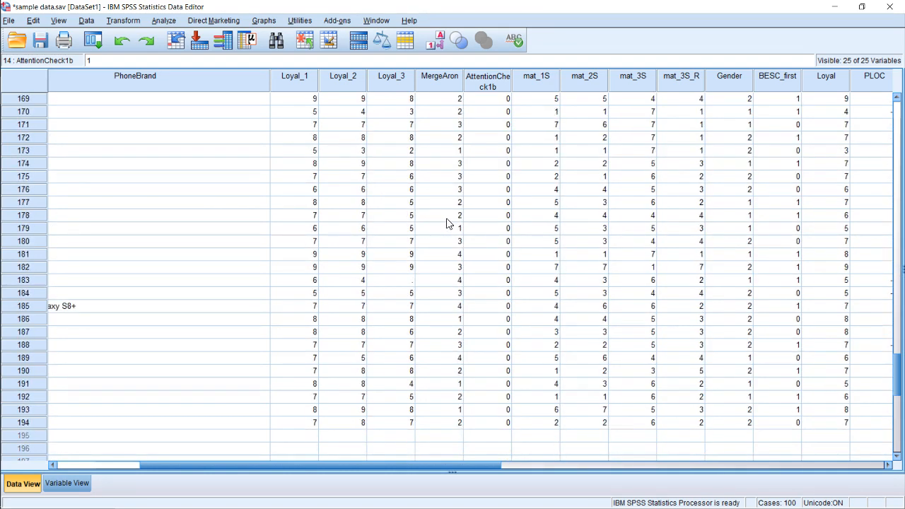
- Examine the remaining columns from Gender to PL_extrin across the cases for missing values
scroll(451, 267, "up", 20)
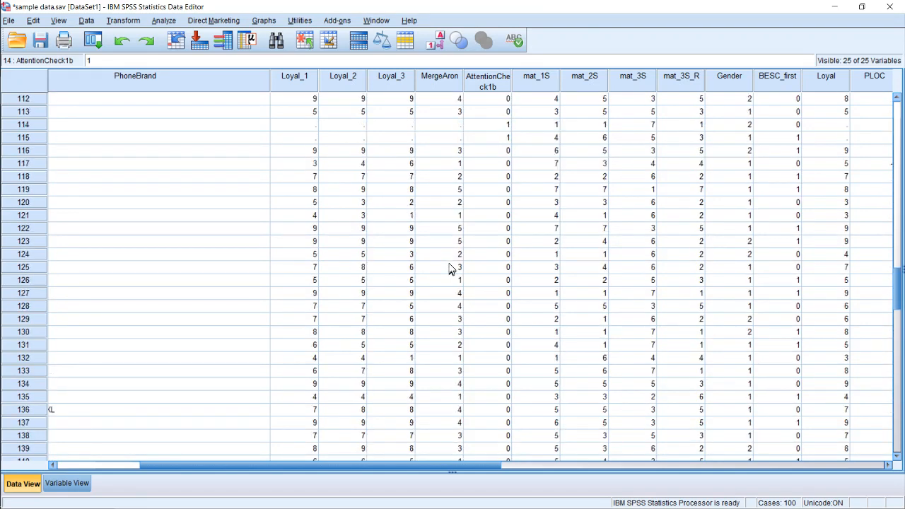
scroll(450, 267, "up", 5)
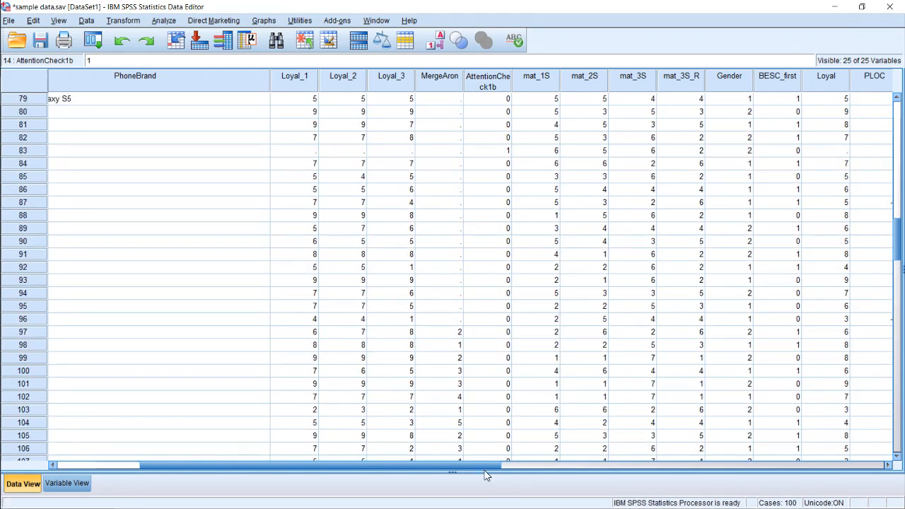
left_click_drag(499, 469, 748, 465)
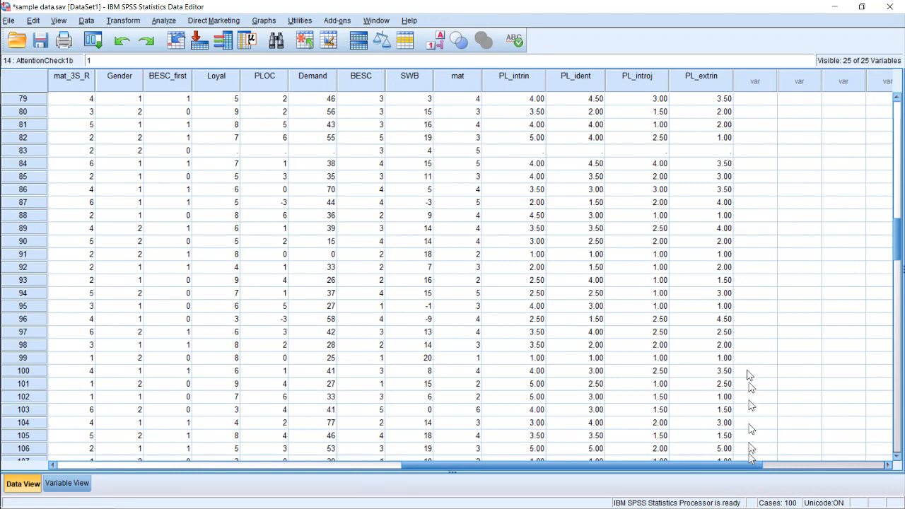
scroll(743, 318, "down", 8)
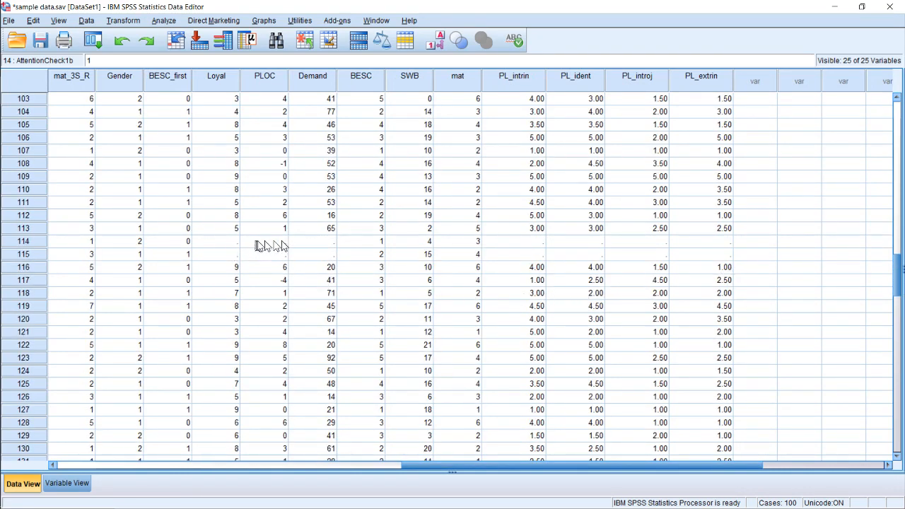
scroll(304, 245, "up", 15)
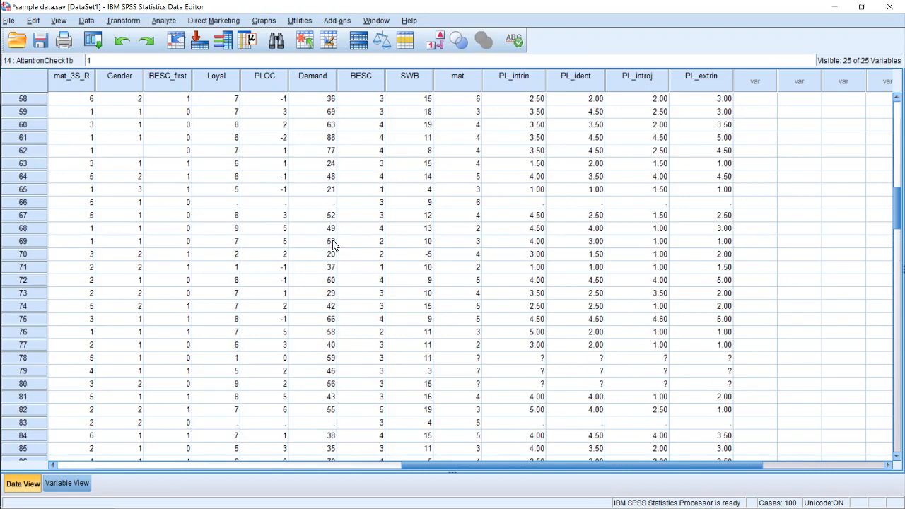
scroll(329, 226, "up", 4)
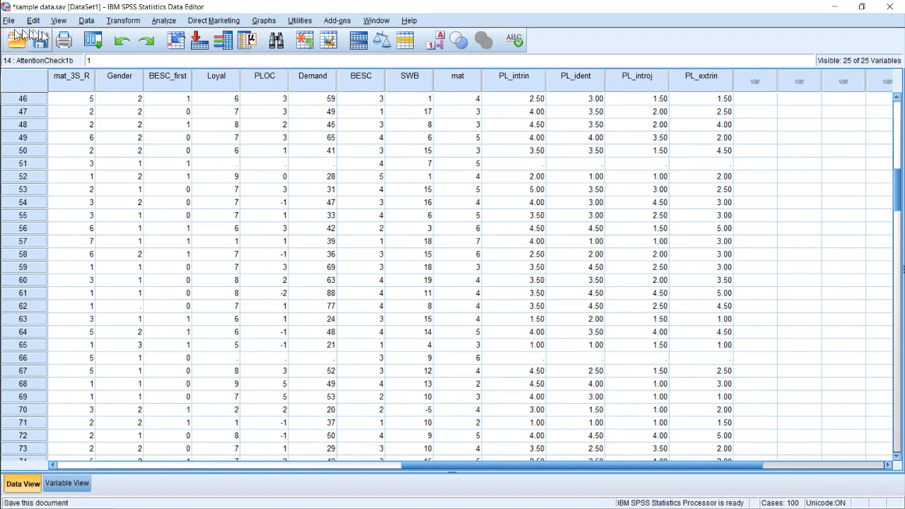
- Start a recode into same variables with Demand as the variable to recode
left_click(86, 21)
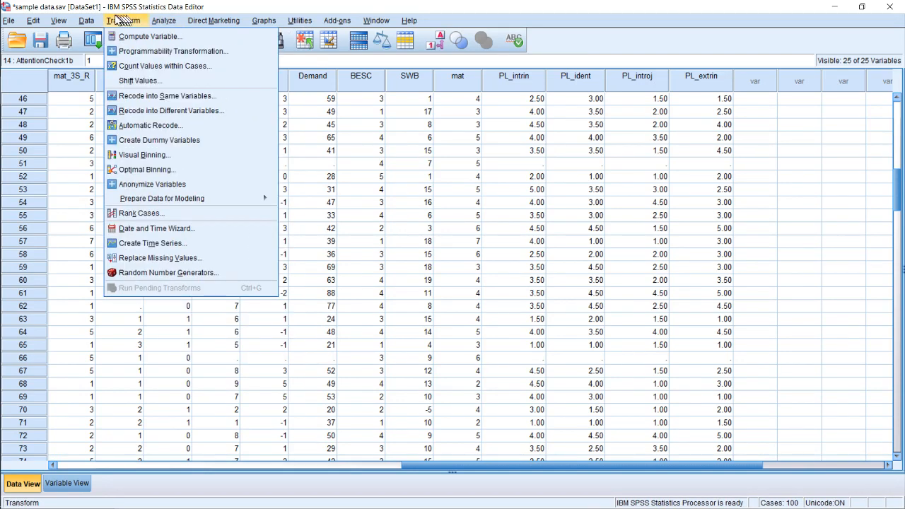
mouse_move(101, 21)
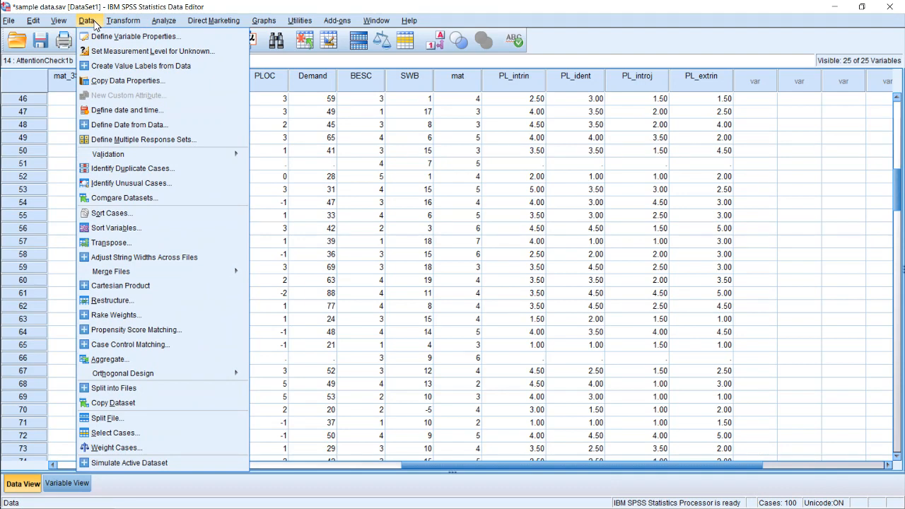
mouse_move(117, 26)
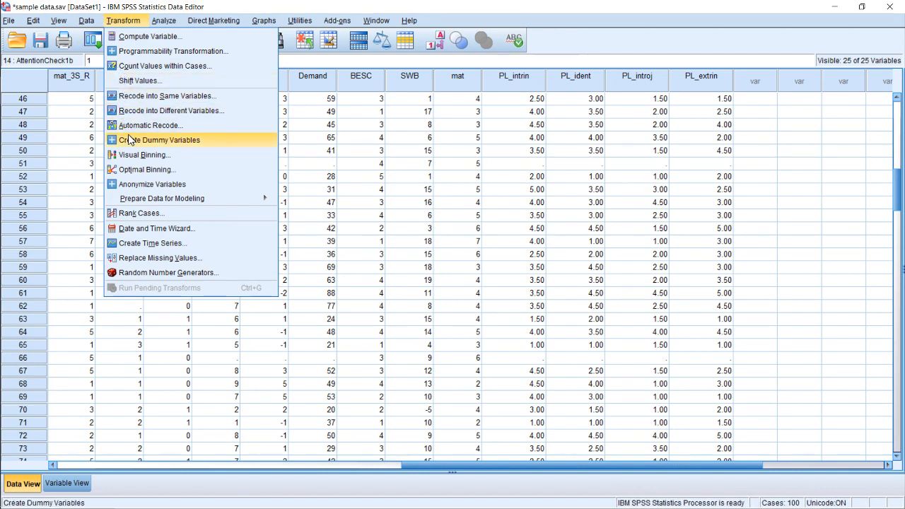
left_click(155, 96)
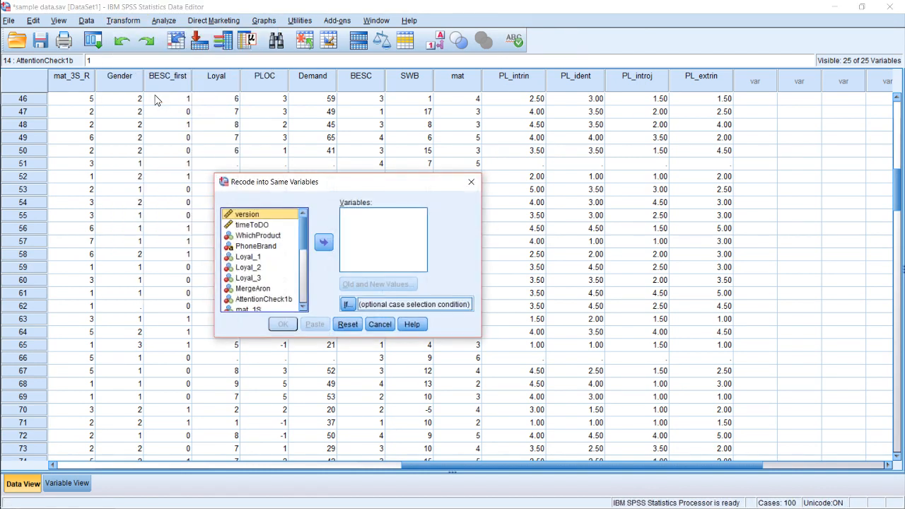
scroll(272, 283, "down", 4)
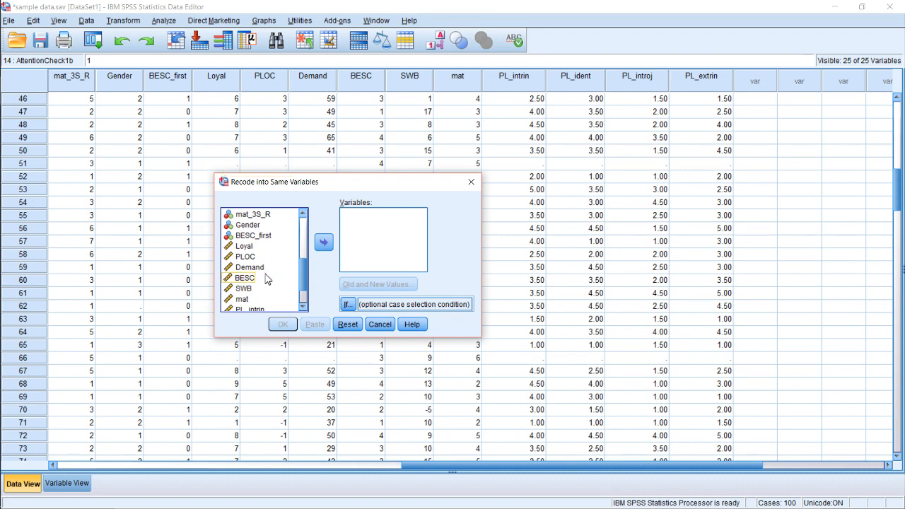
left_click(263, 268)
left_click(320, 245)
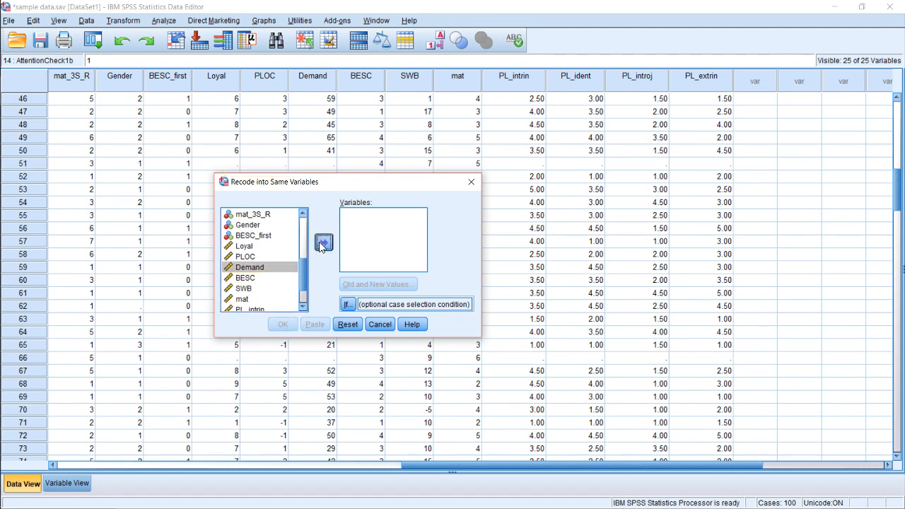
- Add a recode rule for Demand that changes the old value 15 to the new value 5
left_click(352, 287)
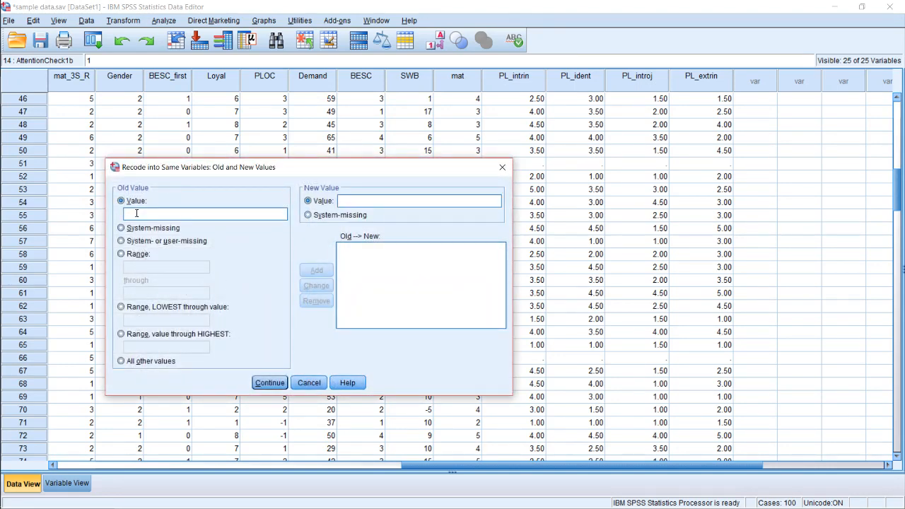
type("15")
left_click(373, 206)
type("5")
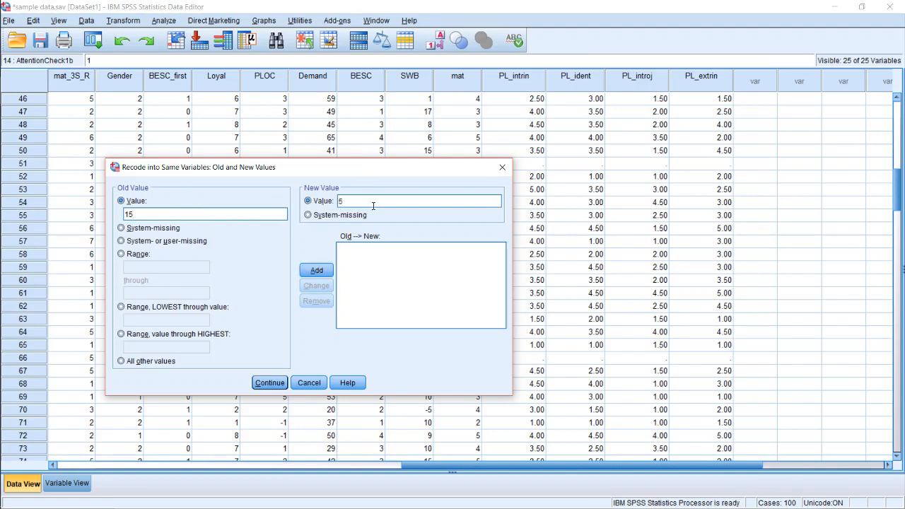
left_click(315, 270)
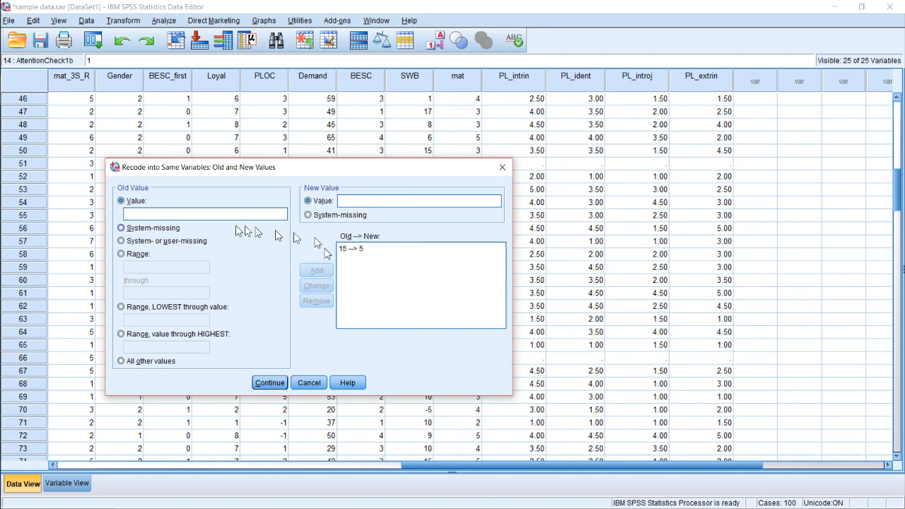
- Add a second Demand rule changing the old value 16 to 6, and cancel the recode without applying it
left_click(185, 217)
type("16")
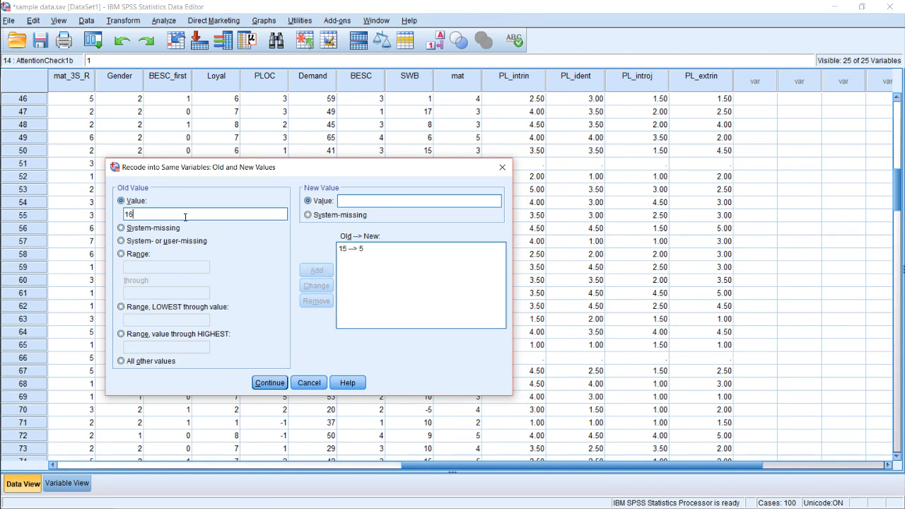
left_click(355, 200)
type("6")
left_click(322, 275)
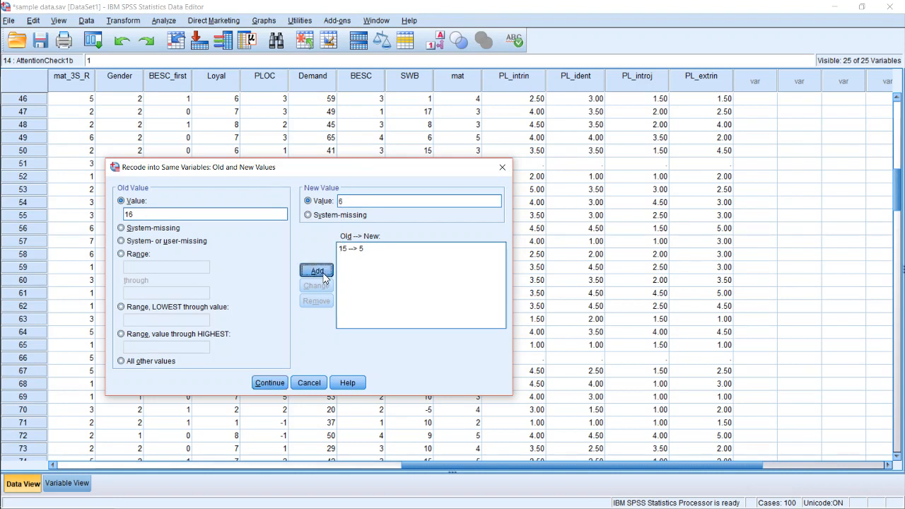
left_click(273, 384)
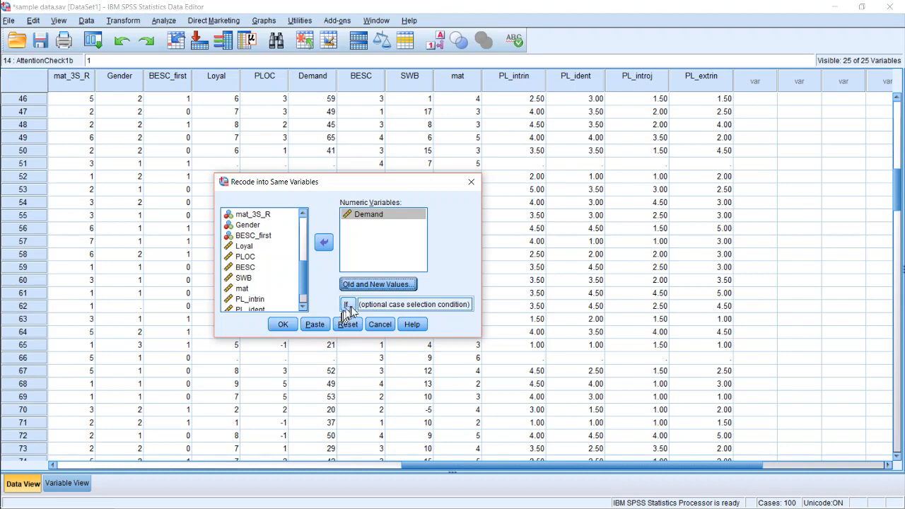
left_click(374, 327)
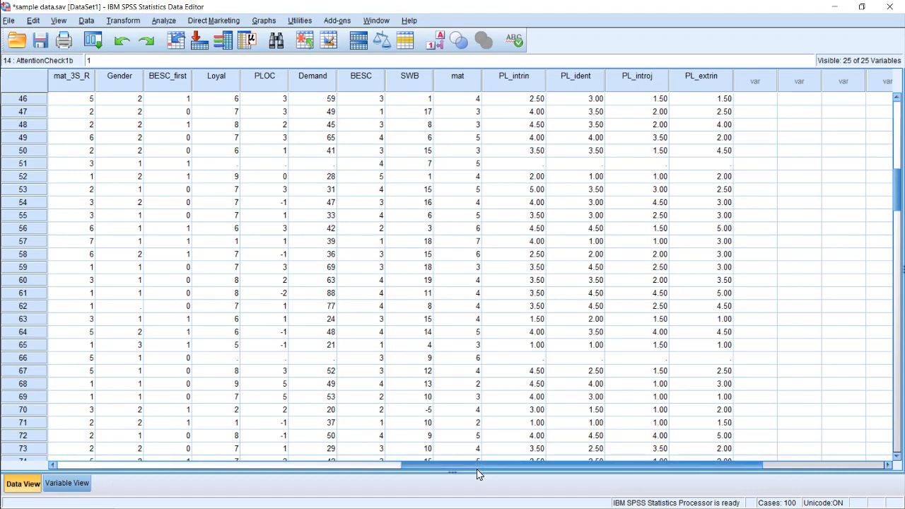
- Start computing a variable with mat as the target variable
left_click_drag(477, 468, 297, 465)
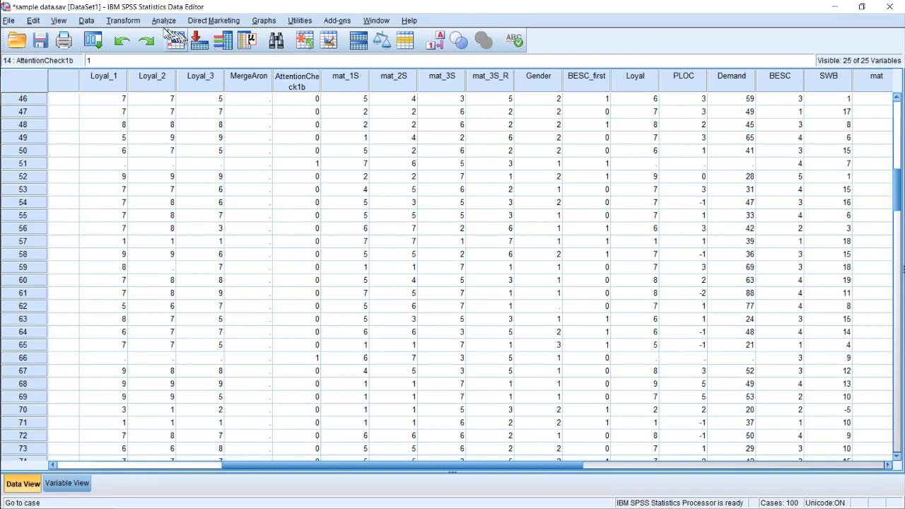
left_click(87, 21)
mouse_move(123, 22)
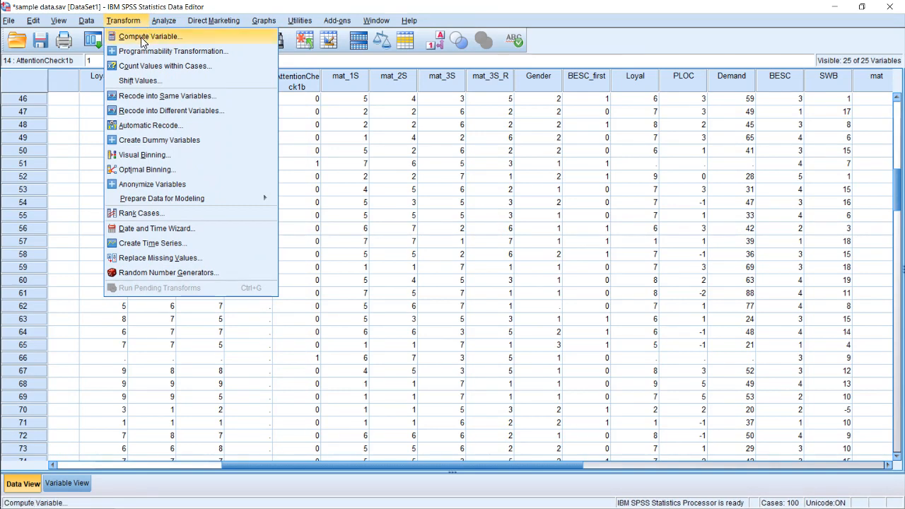
left_click(142, 41)
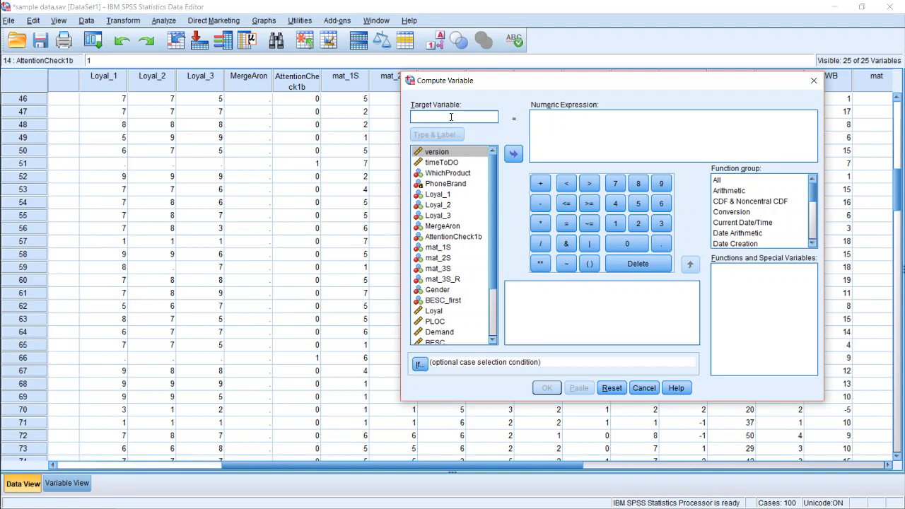
type("mat")
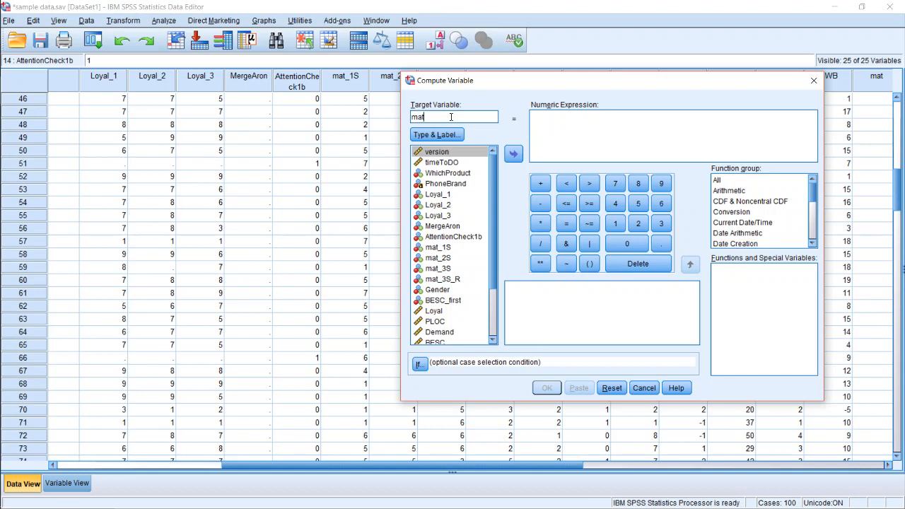
- Insert mat_1S followed by mat_2S into the numeric expression, separated by a space
left_click(534, 128)
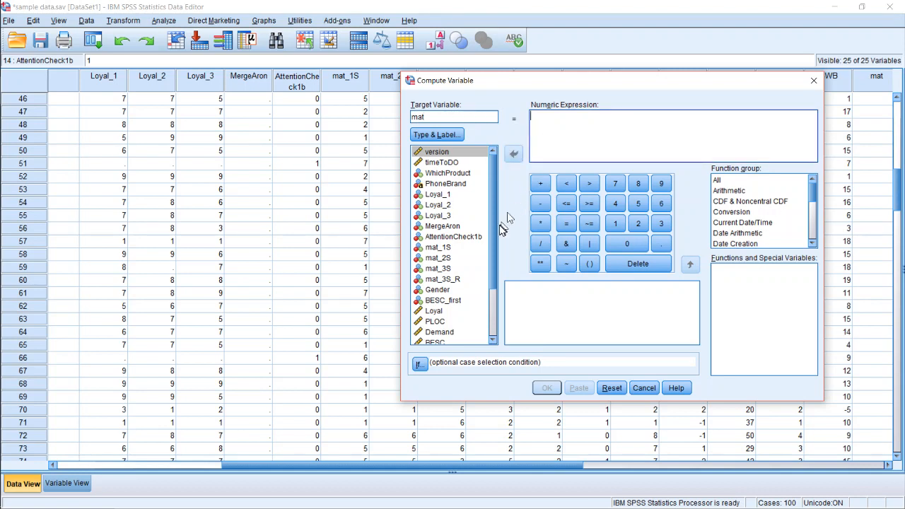
scroll(488, 269, "down", 3)
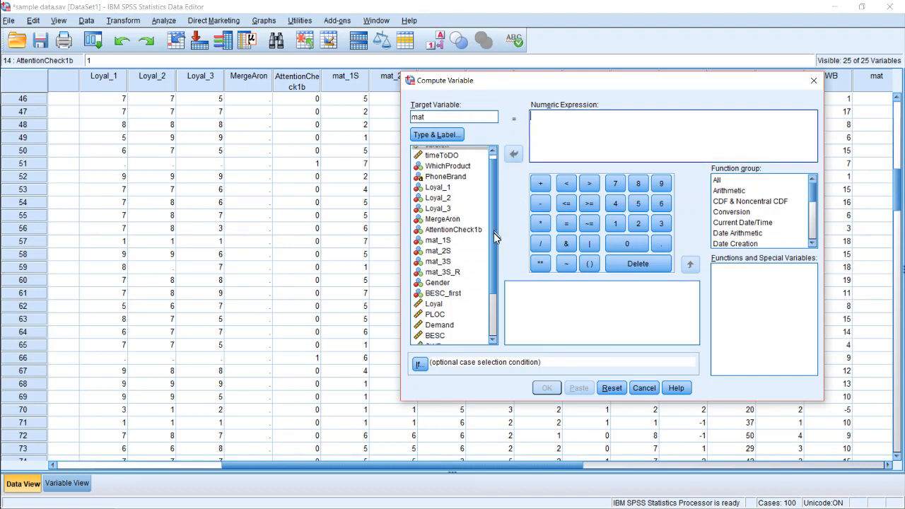
left_click_drag(487, 268, 484, 276)
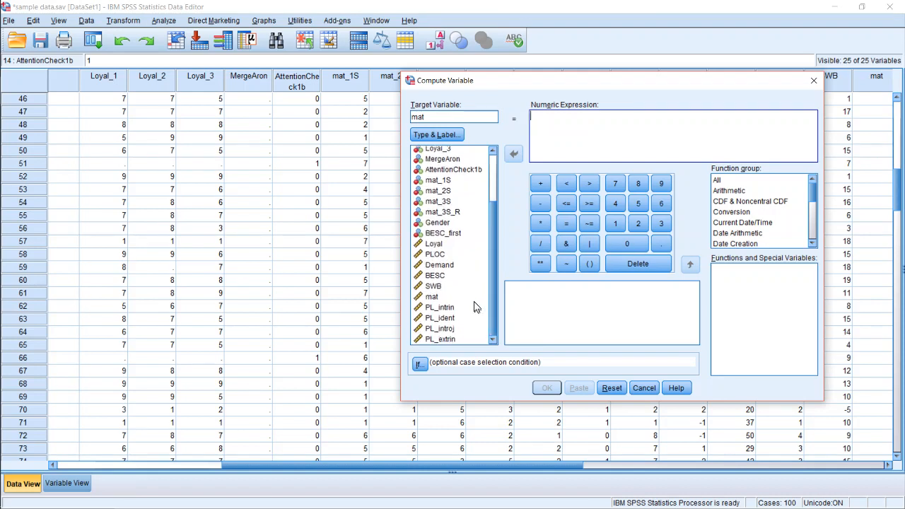
left_click(424, 182)
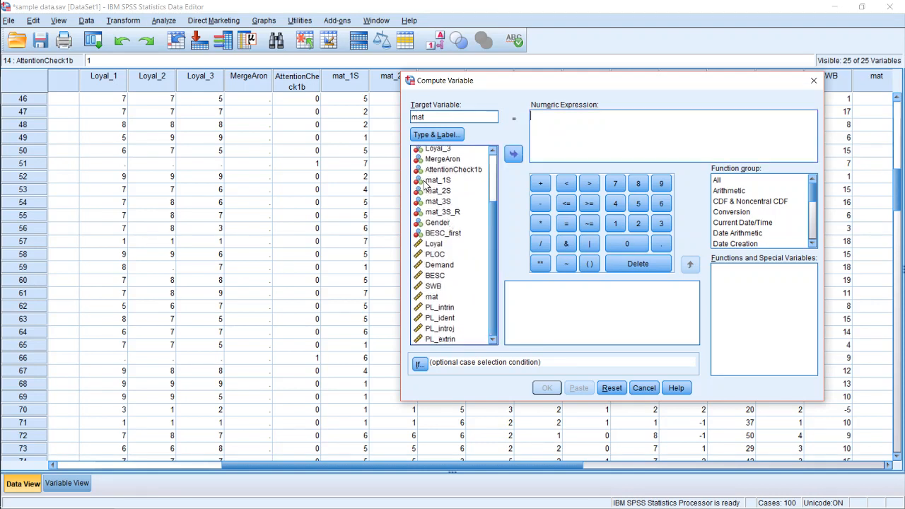
left_click(513, 153)
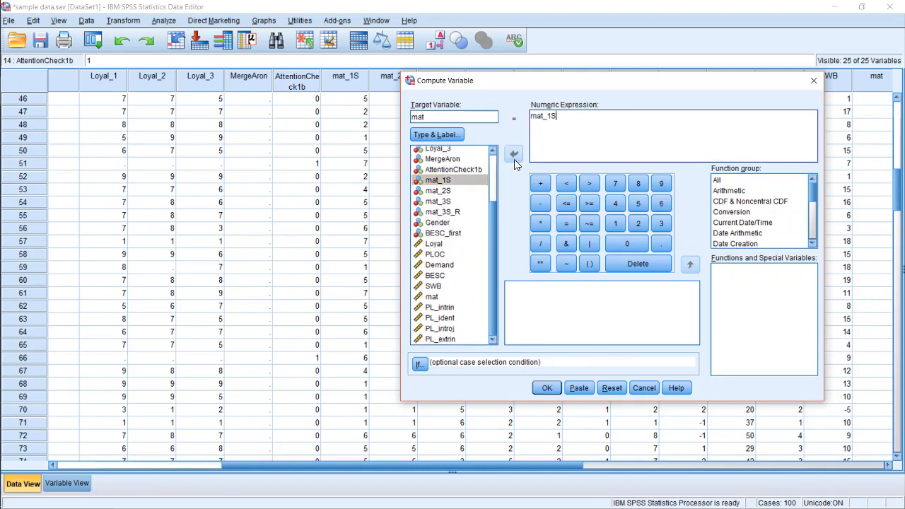
left_click(460, 190)
left_click(459, 189)
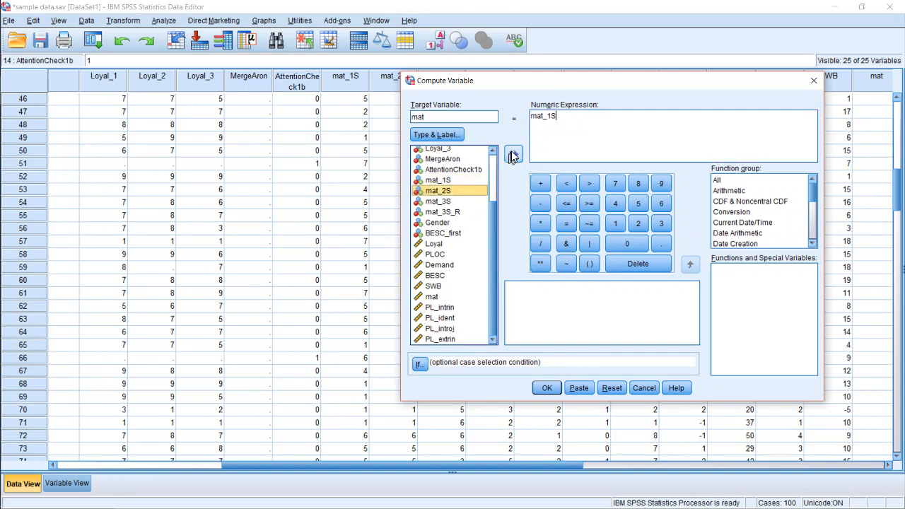
left_click(582, 128)
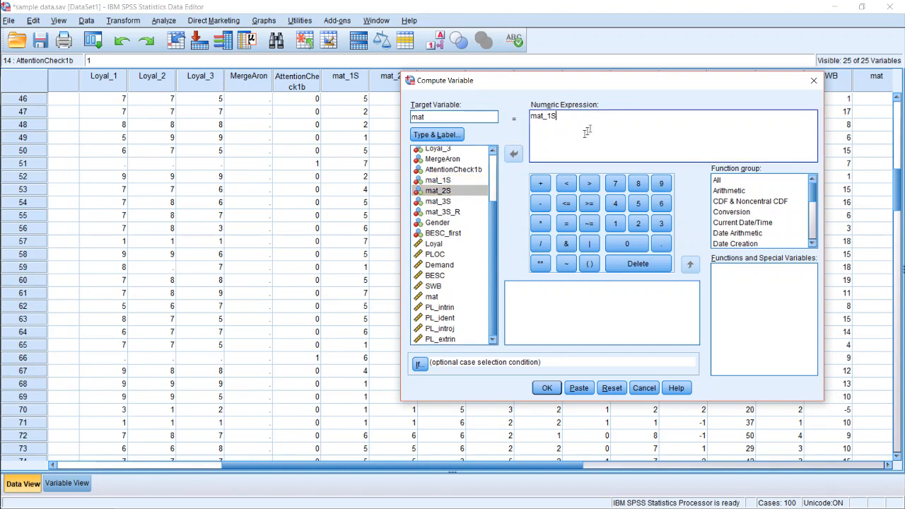
left_click(456, 191)
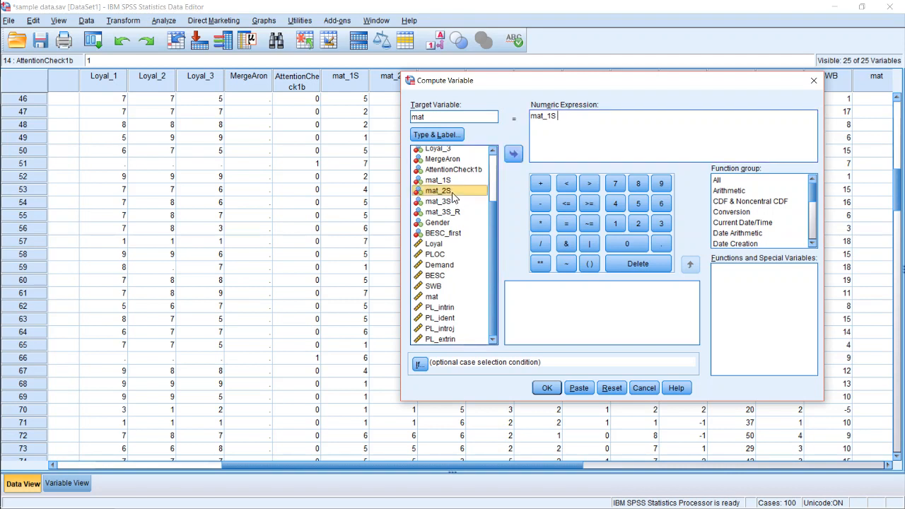
left_click(515, 154)
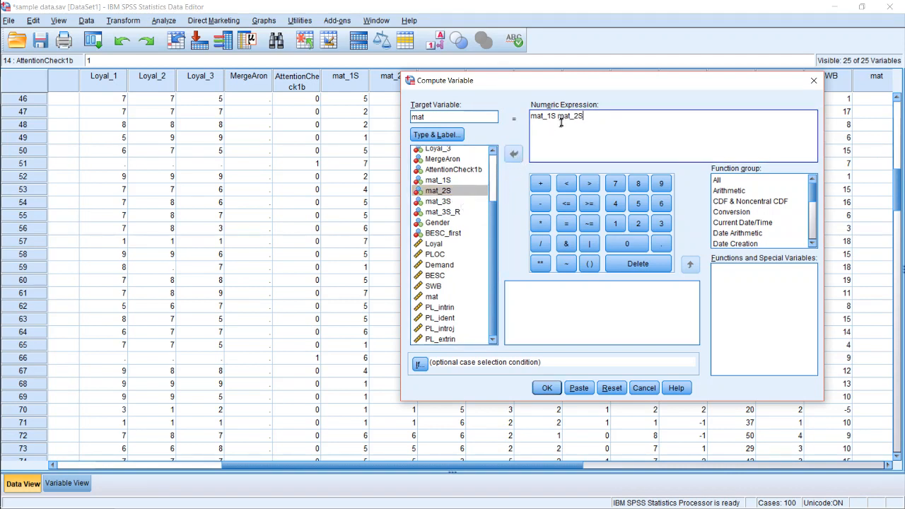
left_click(531, 116)
left_click(461, 202)
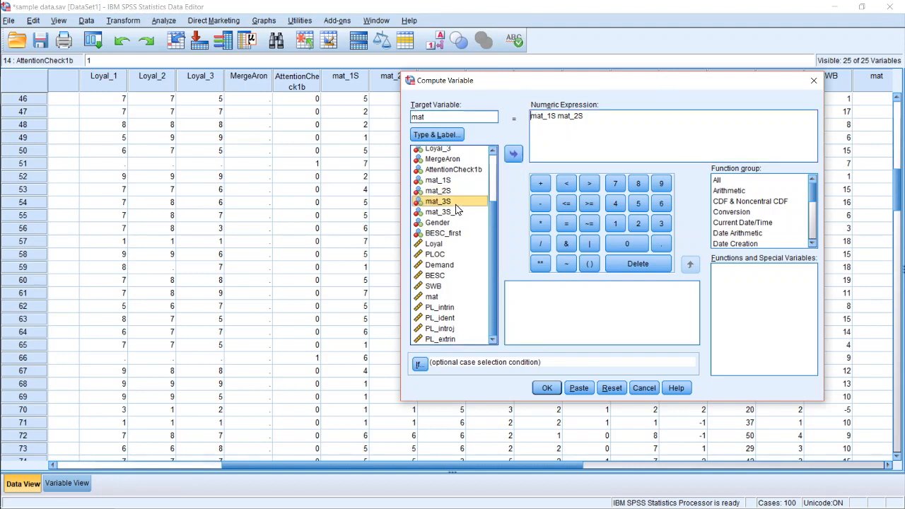
left_click(514, 153)
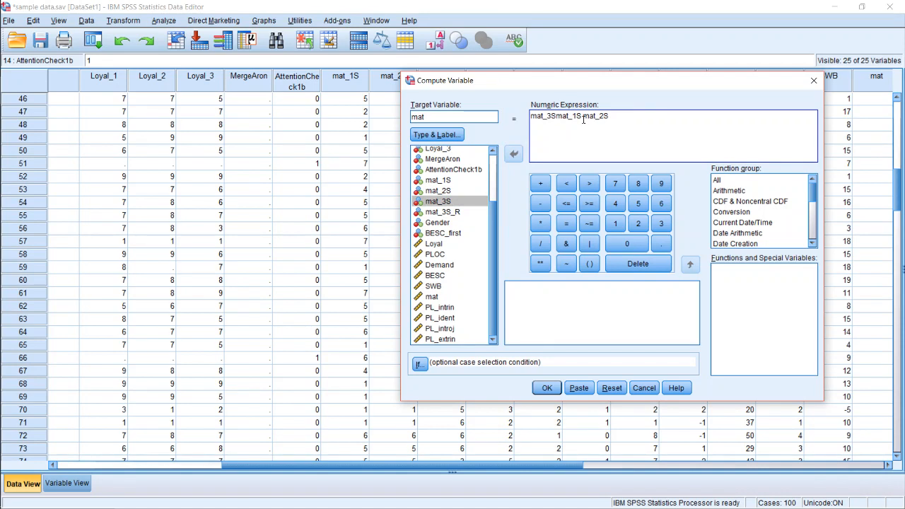
key("shift+Left")
key("shift+Left")
key("shift+Left")
key("shift+Left")
key("shift+Left")
key("shift+Left")
key("BackSpace")
- Enter mat_3S at the end of the numeric expression, after mat_2S
key("Right")
key("Right")
key("Right")
key("Right")
key("Right")
key("Right")
key("Right")
type("mat_3S asdfasdfasdf")
key("ctrl+BackSpace")
key("BackSpace")
- Complete the numeric expression as the average (mat_1S + mat_2S + mat_3S) /3
left_click(531, 116)
type("(")
key("ctrl+Right")
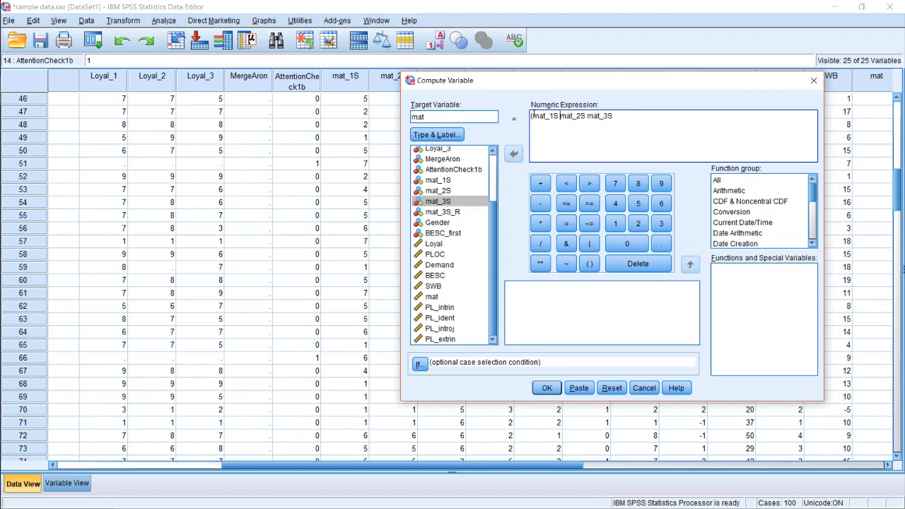
type("+")
key("Right")
key("Right")
key("Right")
key("Right")
key("Right")
key("Right")
key("Right")
type("+ mat_3S) /3")
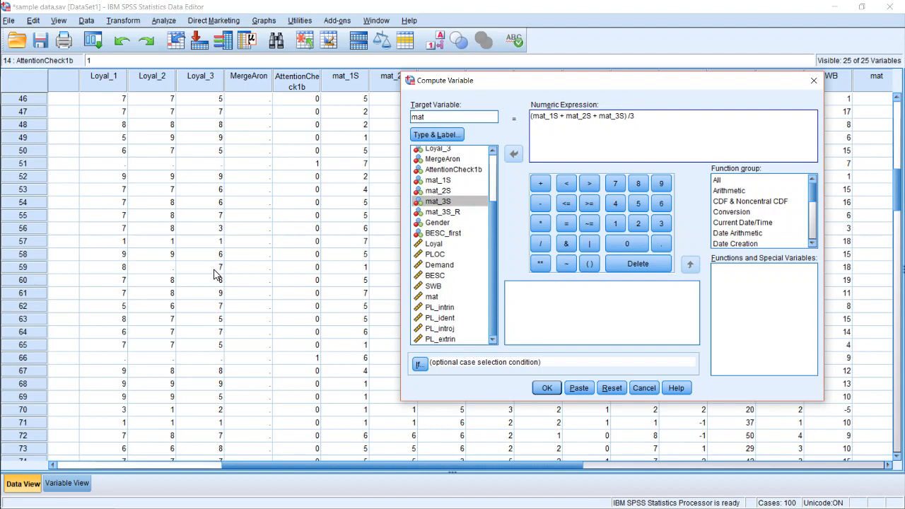
- Rewrite the numeric expression with the MEAN function and comma-separated items as MEAN(mat_1S, mat_2S, mat_3S)
left_click(171, 271)
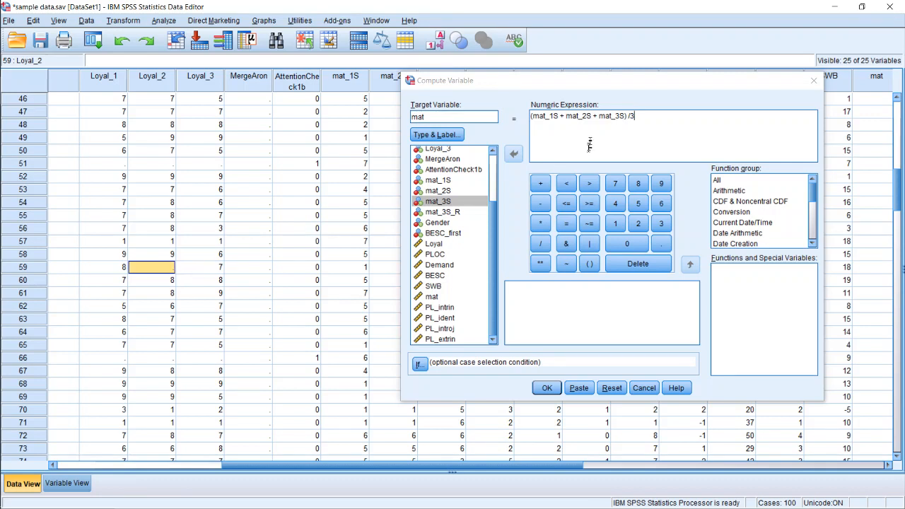
left_click(585, 124)
left_click(537, 122)
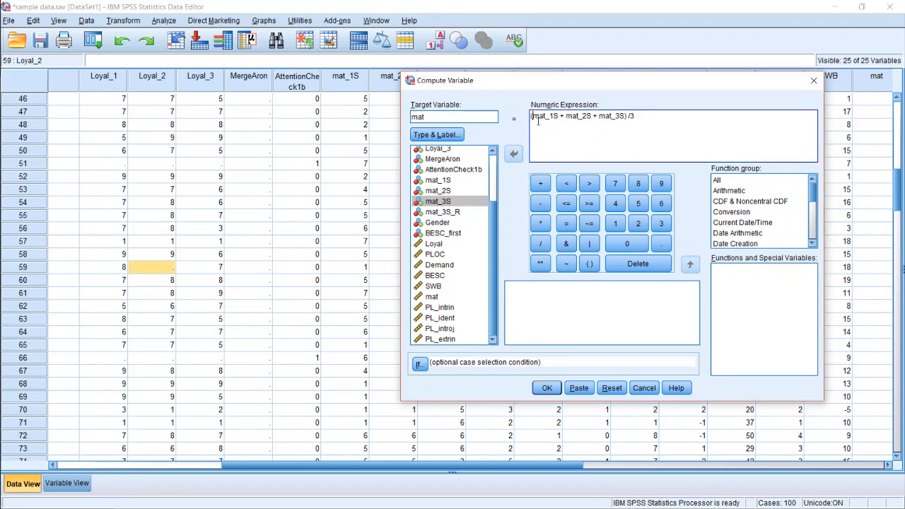
type("MEAN")
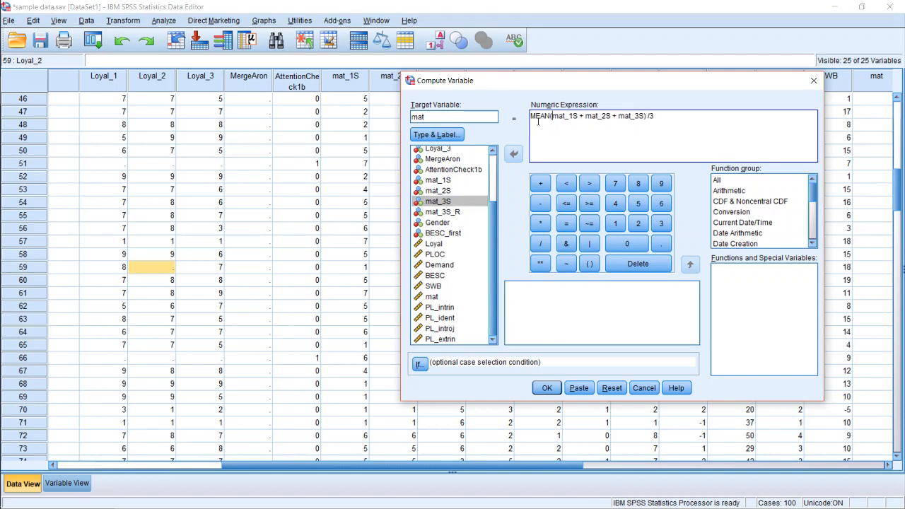
key("Delete")
key("Delete")
type(",")
key("ctrl+Right")
key("ctrl+Right")
key("Delete")
key("Delete")
type(",")
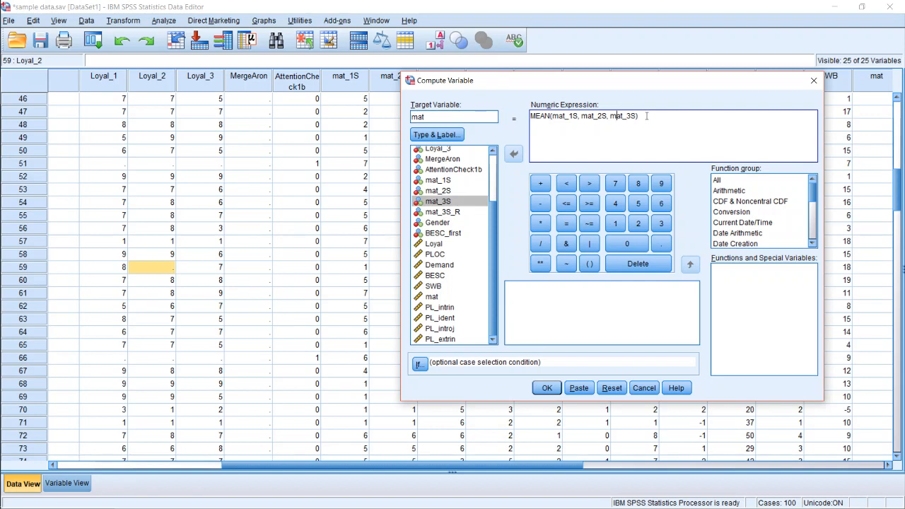
- Generate syntax for the mat computation, accepting the change to the existing variable, and narrow the command outline beside the code
left_click(579, 389)
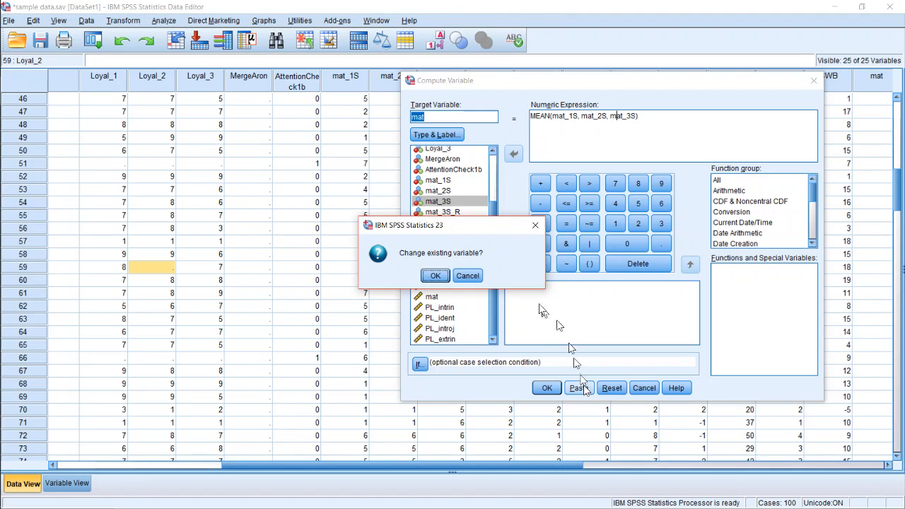
left_click(436, 277)
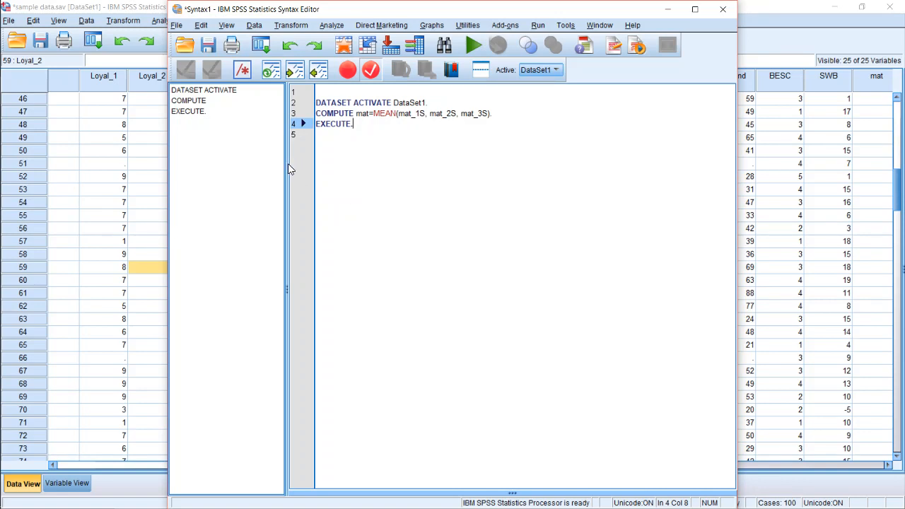
left_click_drag(287, 163, 258, 163)
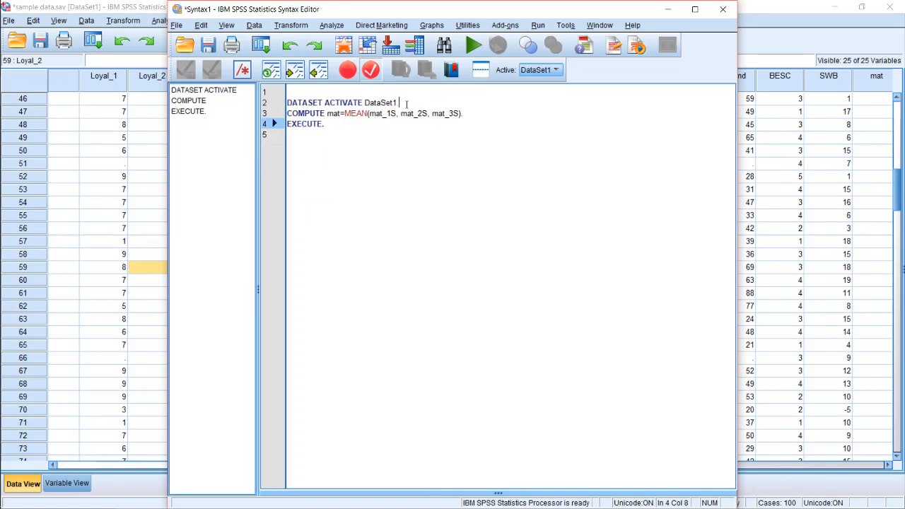
- Insert two blank lines after the DATASET ACTIVATE line and one blank line between the COMPUTE line and EXECUTE
left_click(406, 104)
key("Return")
key("Return")
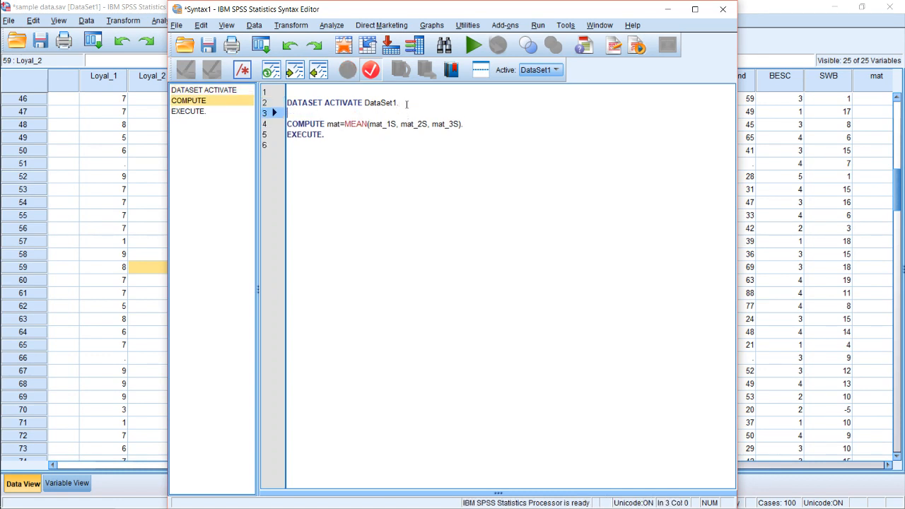
key("Up")
key("Down")
key("Down")
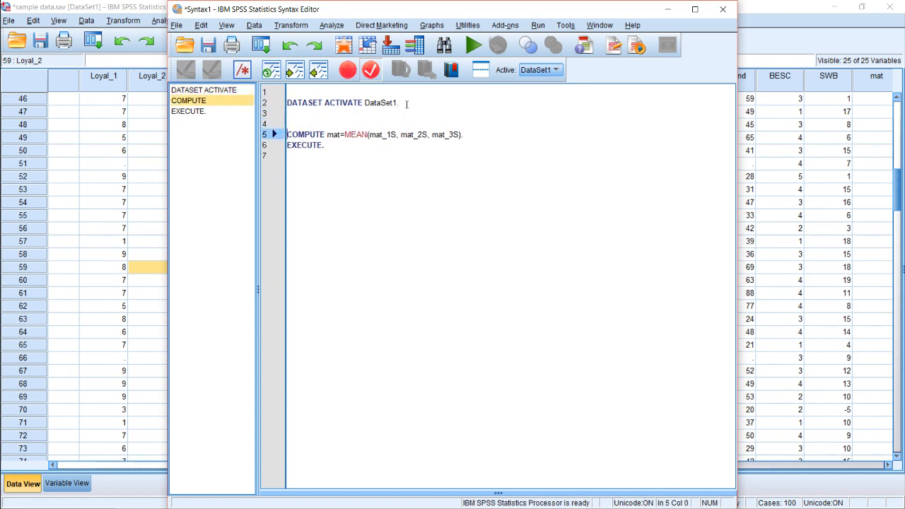
key("Down")
key("Return")
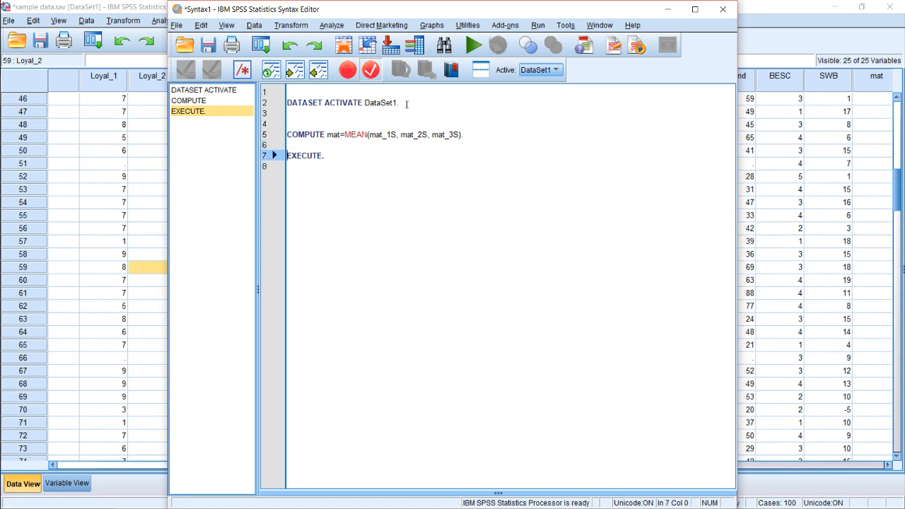
key("Up")
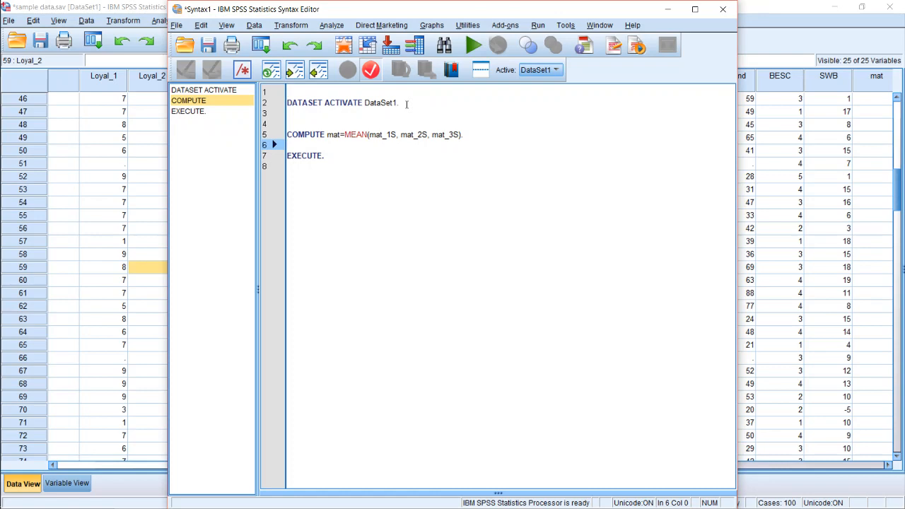
- Add mat_4S and mat_5S as further arguments of MEAN in the COMPUTE line
key("Up")
key("Right")
key("Right")
key("Right")
key("Right")
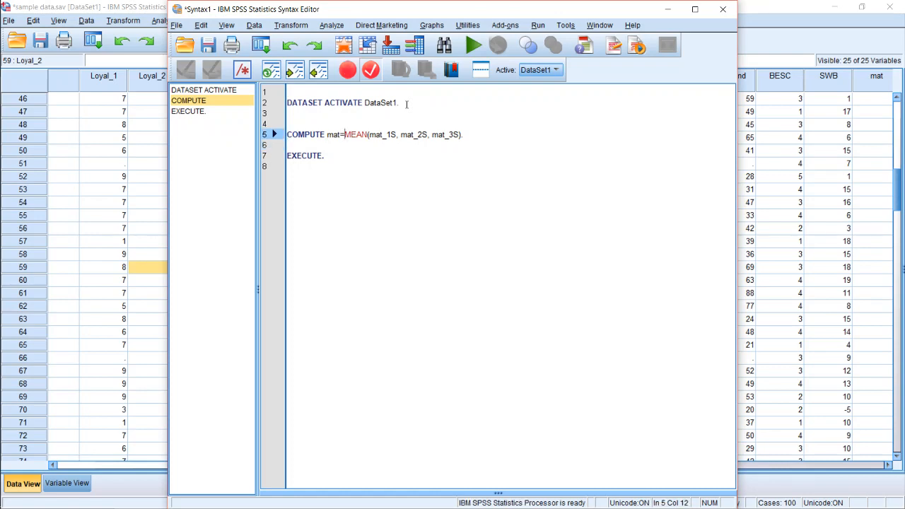
key("Right")
key("Right")
key("Right")
key("Right")
key("Right")
key("Right")
key("Right")
key("Right")
key("Right")
key("Right")
key("Right")
type(", mat_")
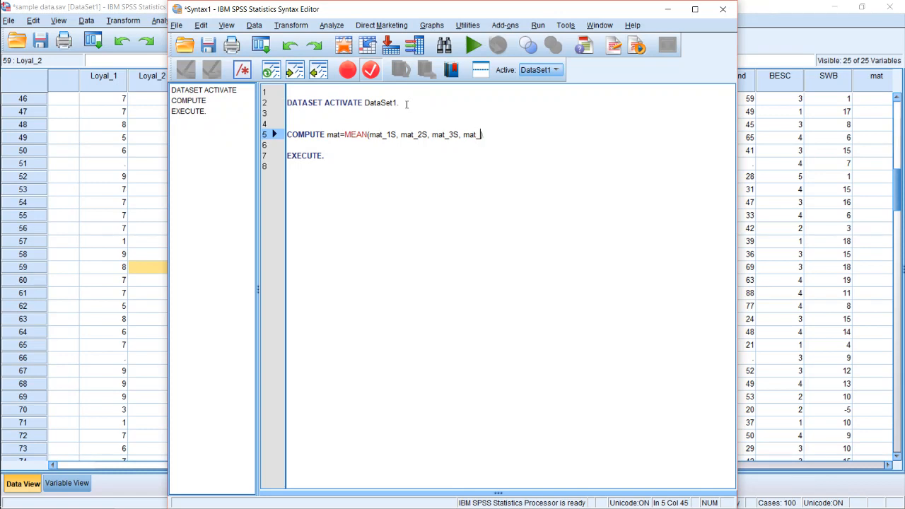
type("4S, M")
key("BackSpace")
type("mat")
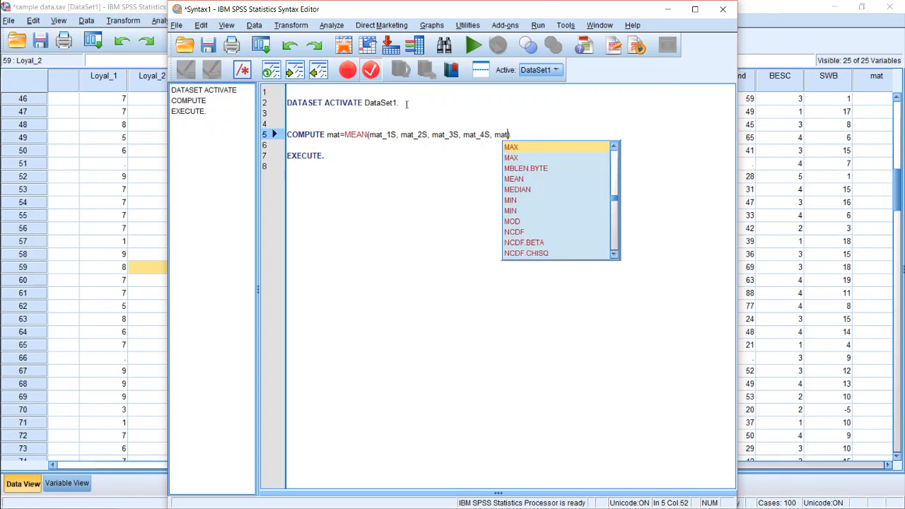
type("5")
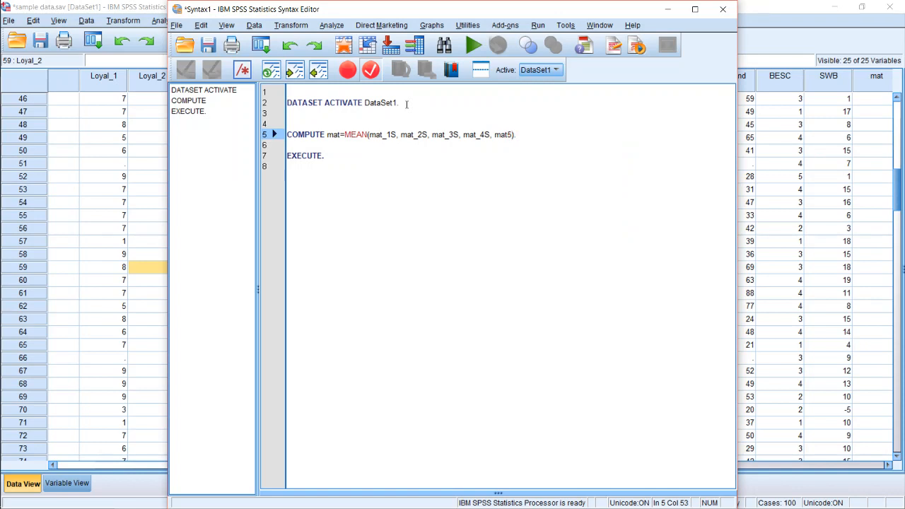
type("S")
key("Left")
key("Left")
type("_")
- Cut the COMPUTE mat line and insert it three times in succession, starting on line 4
key("ctrl+r")
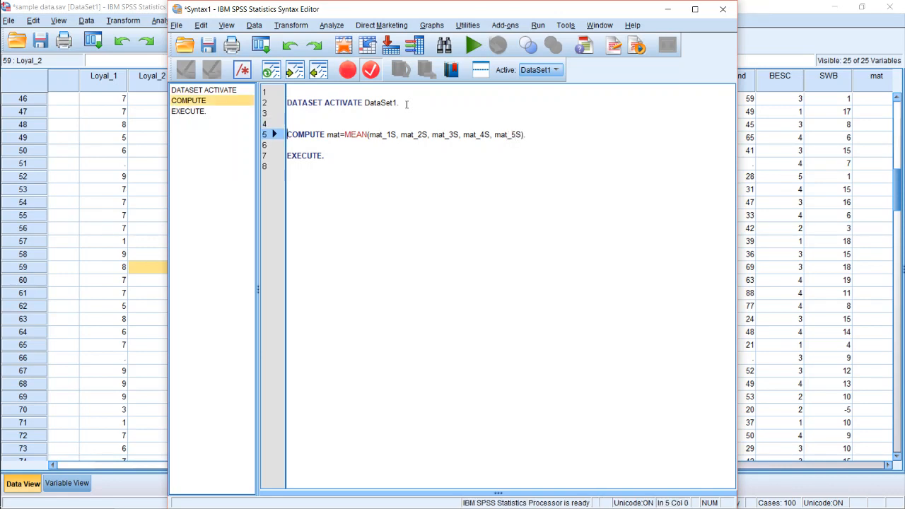
key("Delete")
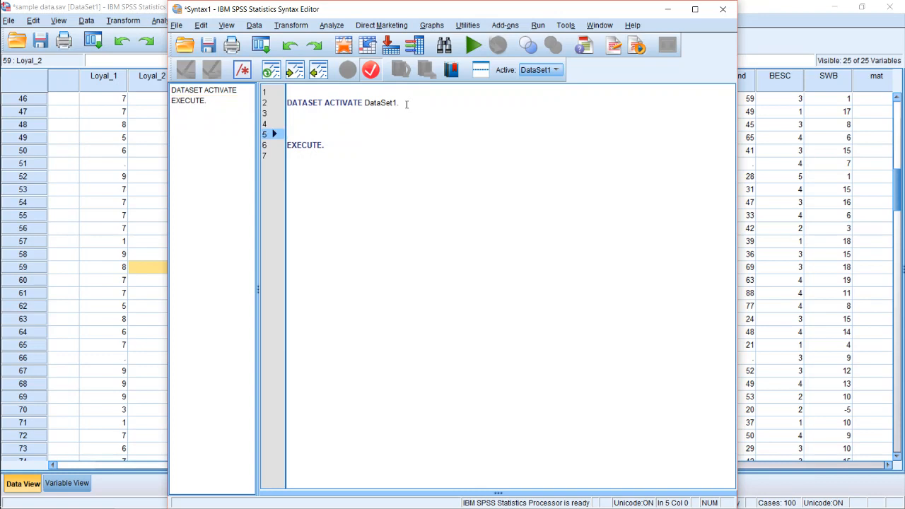
key("Up")
type("COMPUTE mat=MEAN(mat_1S, mat_2S, mat_3S, mat_4S, mat_5S).")
type("COMPUTE mat=MEAN(mat_1S, mat_2S, mat_3S, mat_4S, mat_5S).")
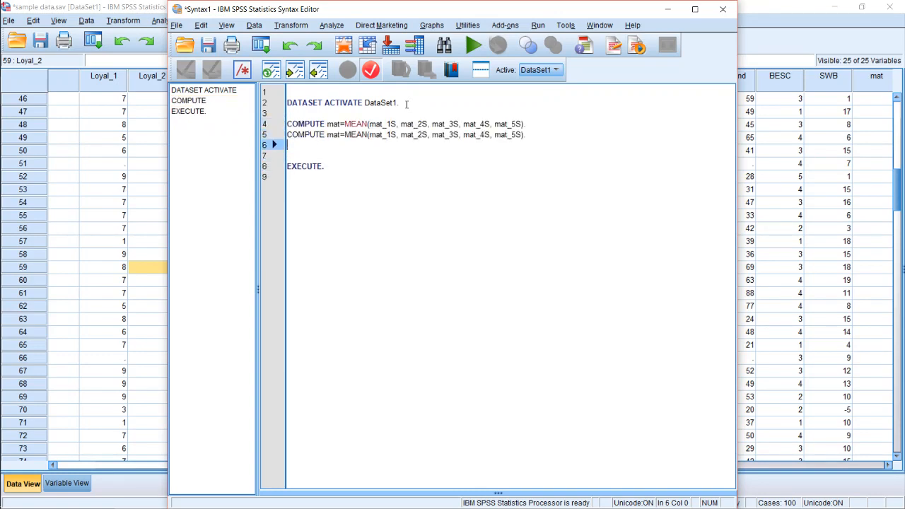
type("COMPUTE mat=MEAN(mat_1S, mat_2S, mat_3S, mat_4S, mat_5S).")
- Change the target variable of the second COMPUTE line to BESC and pad the first line with spaces before MEAN
key("Up")
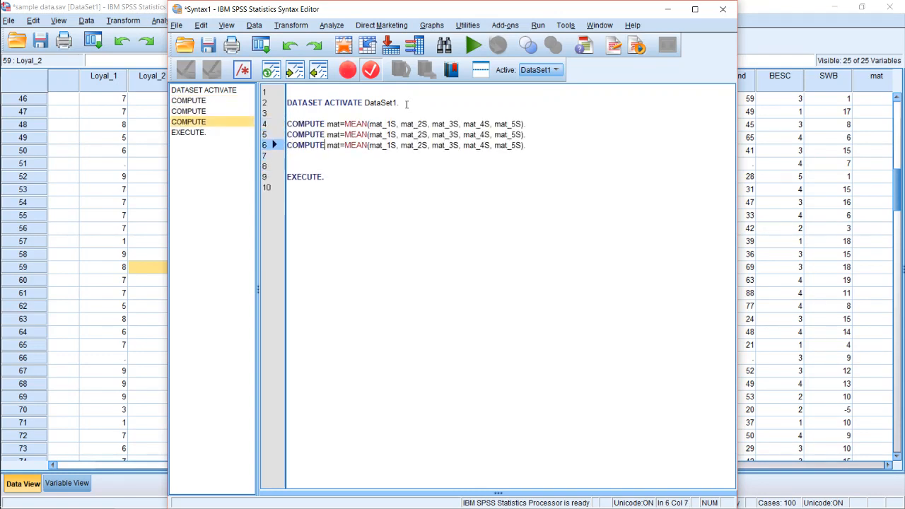
key("Up")
key("Right")
key("Delete")
key("Delete")
key("Delete")
type("BE")
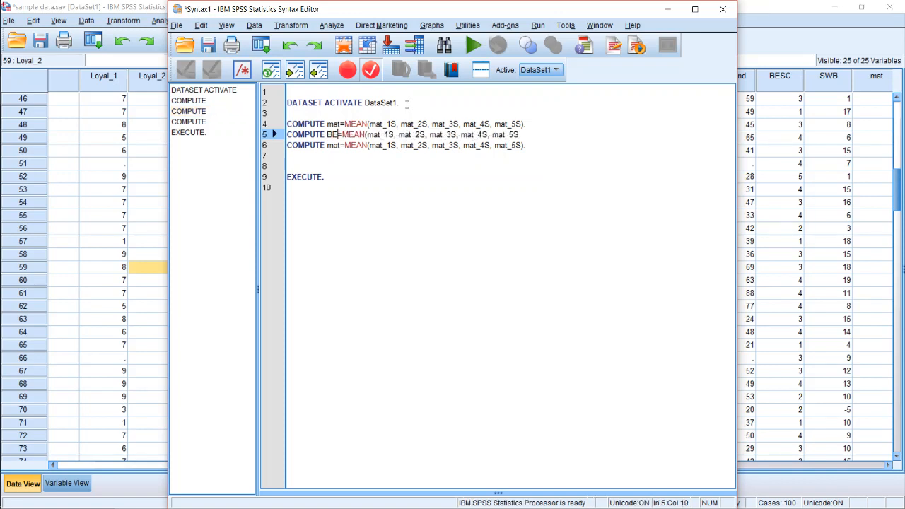
type("SC")
key("Up")
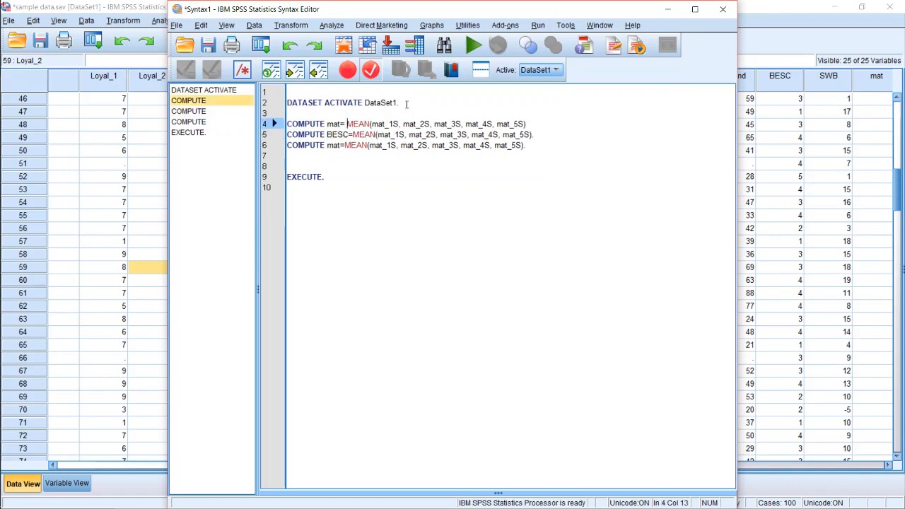
key("Down")
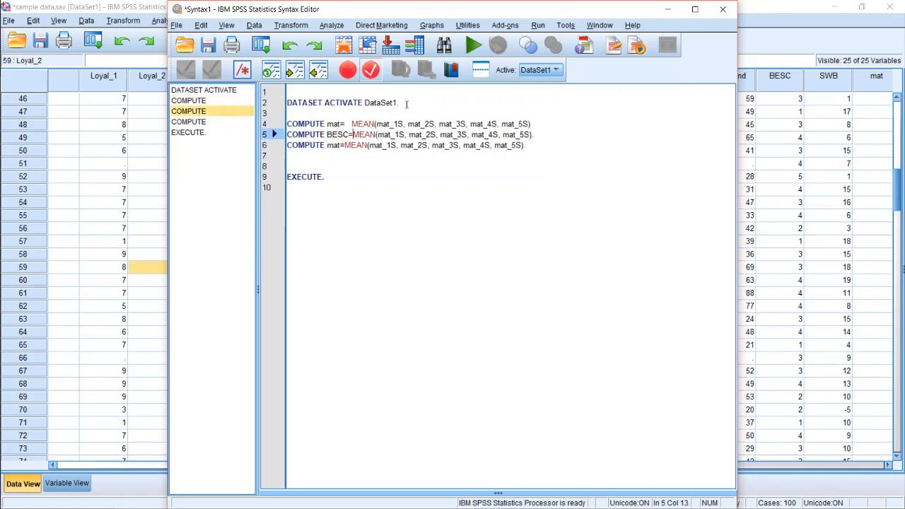
- Replace the mat items inside MEAN on the BESC line with BESC_1, BESC_2
key("Right")
key("Right")
key("Right")
key("Right")
key("Right")
key("Right")
key("shift+Right")
key("shift+Right")
key("shift+Right")
key("shift+Right")
key("shift+Right")
key("shift+Right")
key("shift+Right")
key("shift+Right")
key("shift+Right")
key("shift+Right")
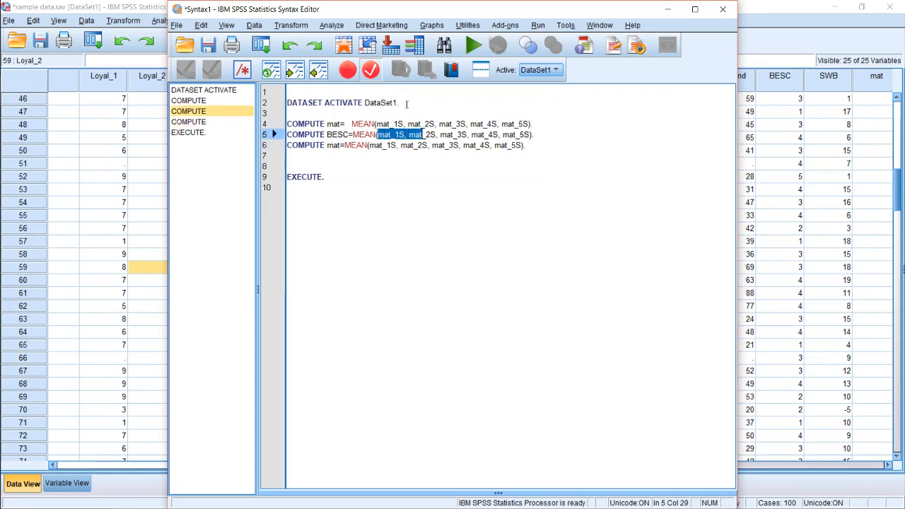
key("shift+Right")
key("shift+Right")
key("shift+Right")
key("shift+Right")
key("shift+Right")
key("shift+Right")
key("shift+Right")
key("shift+Right")
key("shift+Right")
key("shift+Right")
key("shift+Right")
key("shift+Right")
key("shift+Right")
key("shift+Right")
key("shift+Right")
key("shift+Right")
key("shift+Right")
key("shift+Right")
key("shift+Right")
key("shift+Right")
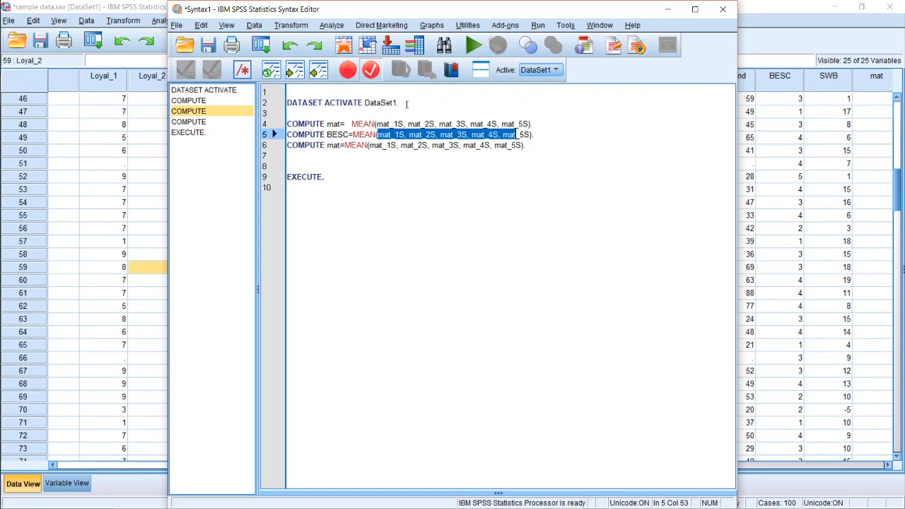
key("shift+Right")
key("shift+Right")
type("B")
key("Escape")
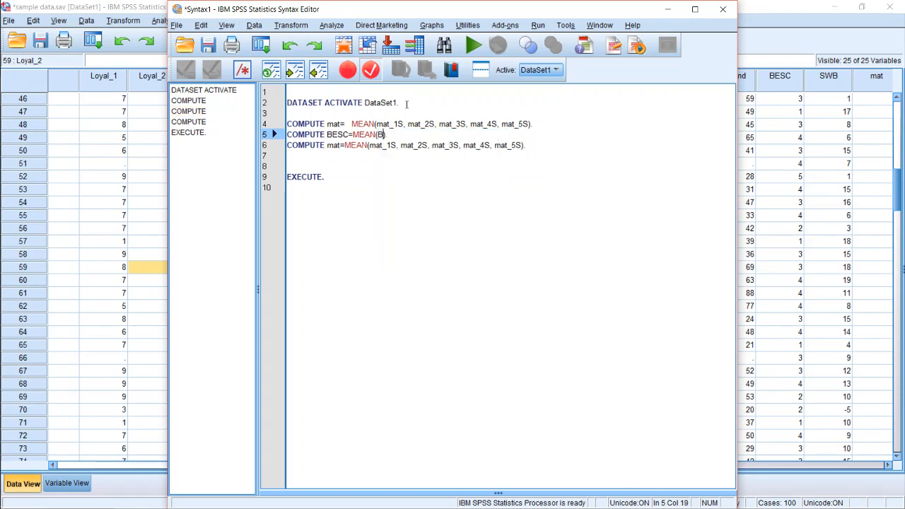
type("ESC")
type("_1, BESC_")
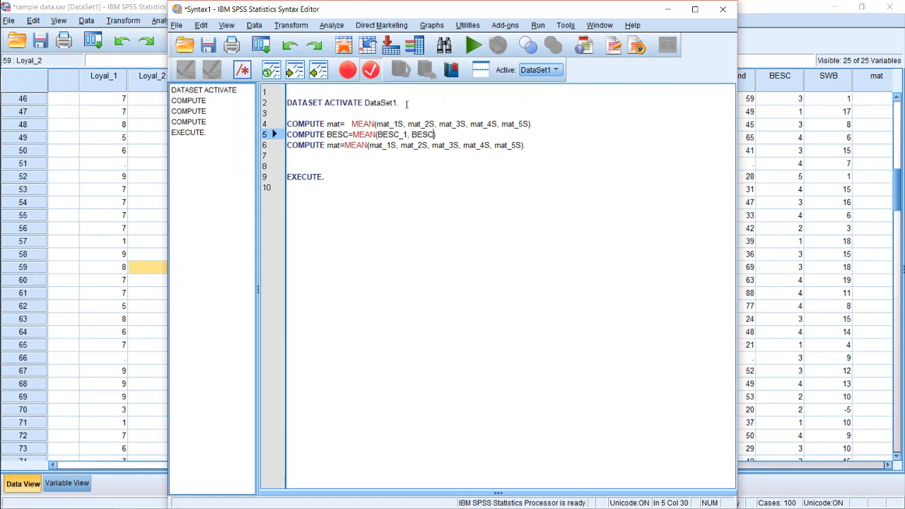
type("2")
key("Right")
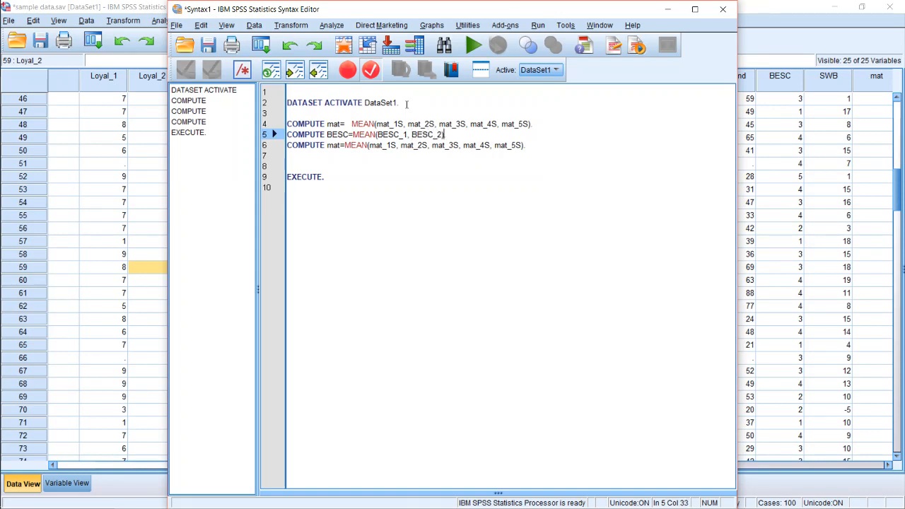
- Break the line after the BESC statement's closing parenthesis and end the statement with a period
key("Return")
key("Left")
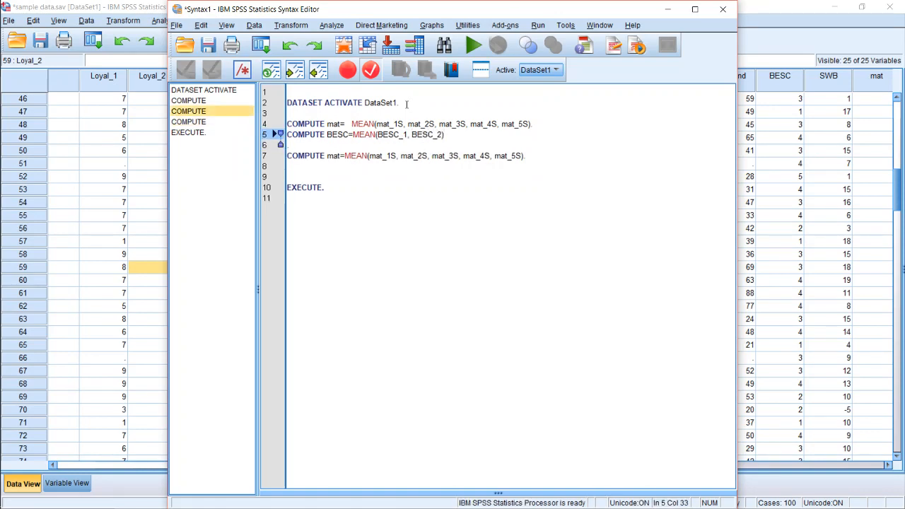
type(".")
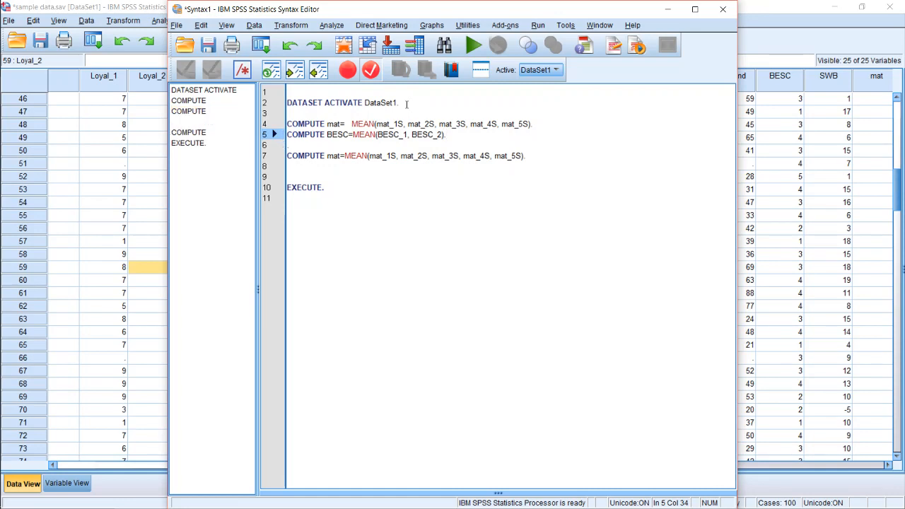
key("Down")
key("Down")
key("Home")
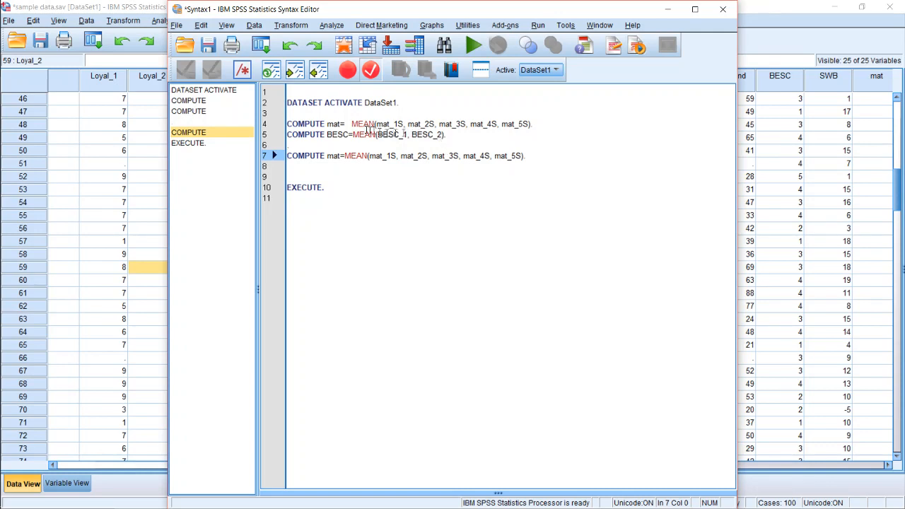
- Rename the target variable of the first COMPUTE line to mat_killme
left_click(344, 123)
key("Left")
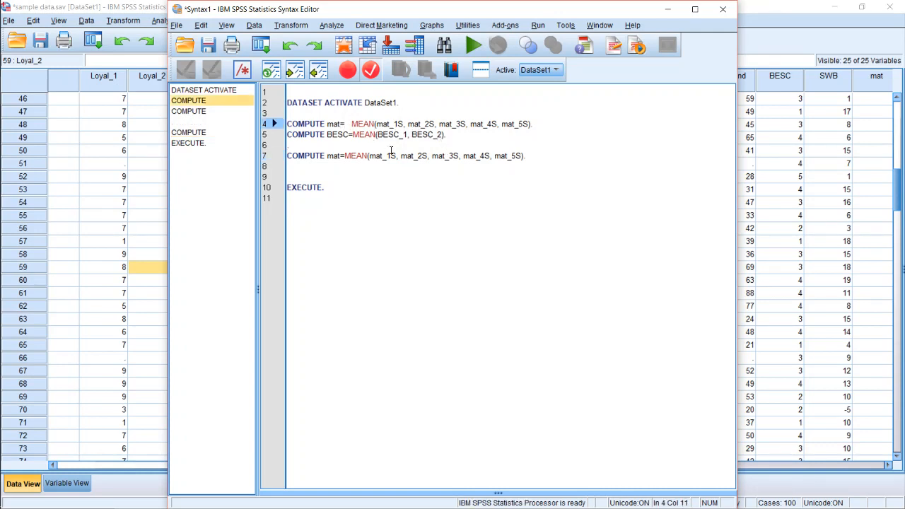
type("_killme")
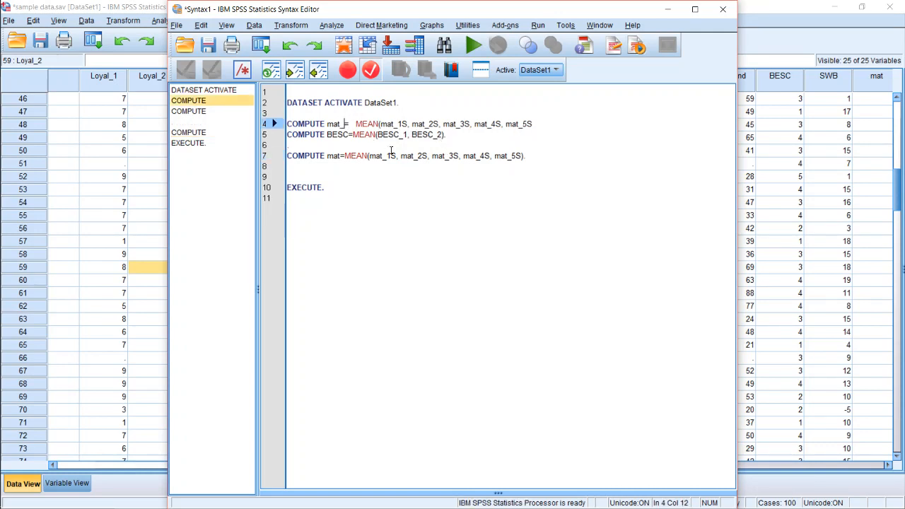
key("Down")
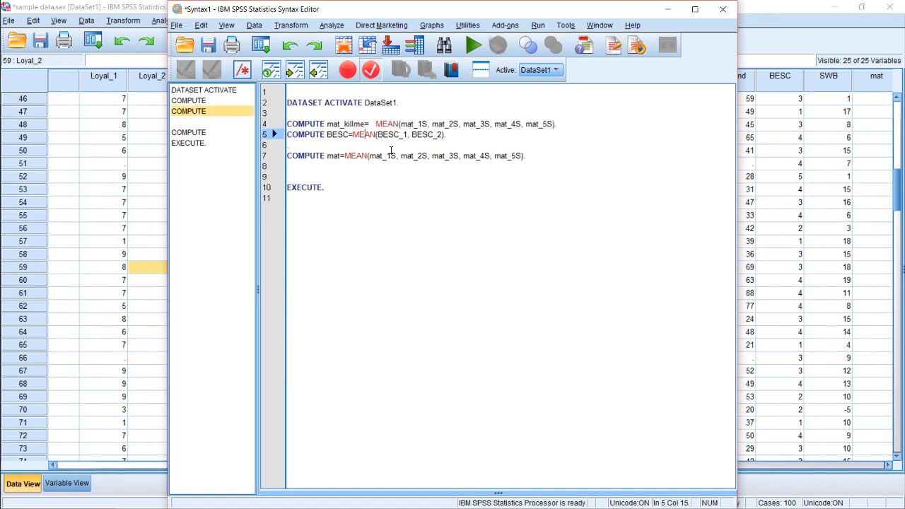
- Rename the target variable of the BESC COMPUTE line to BESC_killme
key("Left")
key("Left")
type("_killme")
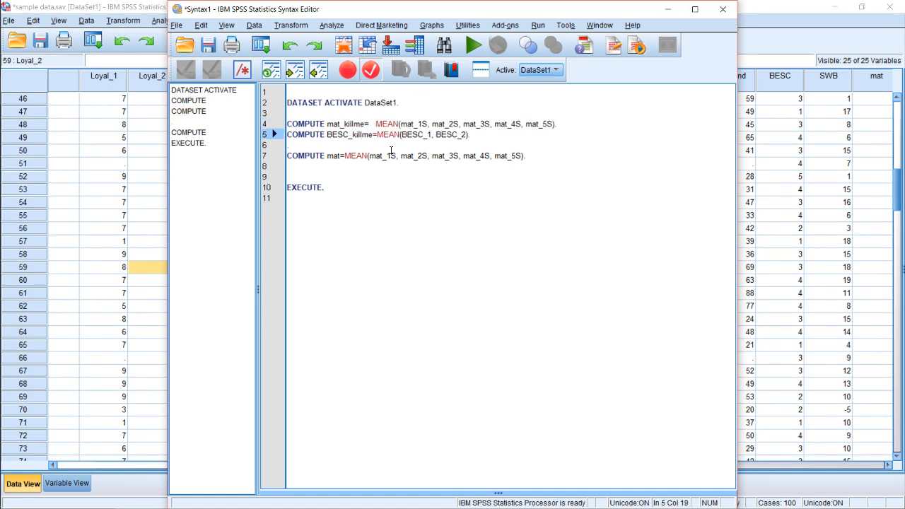
- Delete the leftover COMPUTE line that assigns the five-item mean to mat
key("Down")
key("Home")
key("Down")
key("shift+Down")
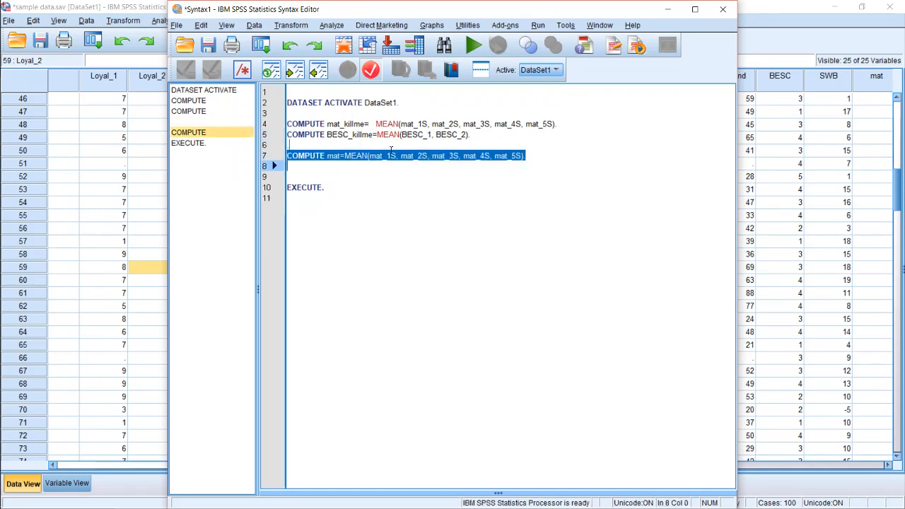
key("Delete")
key("Up")
key("Up")
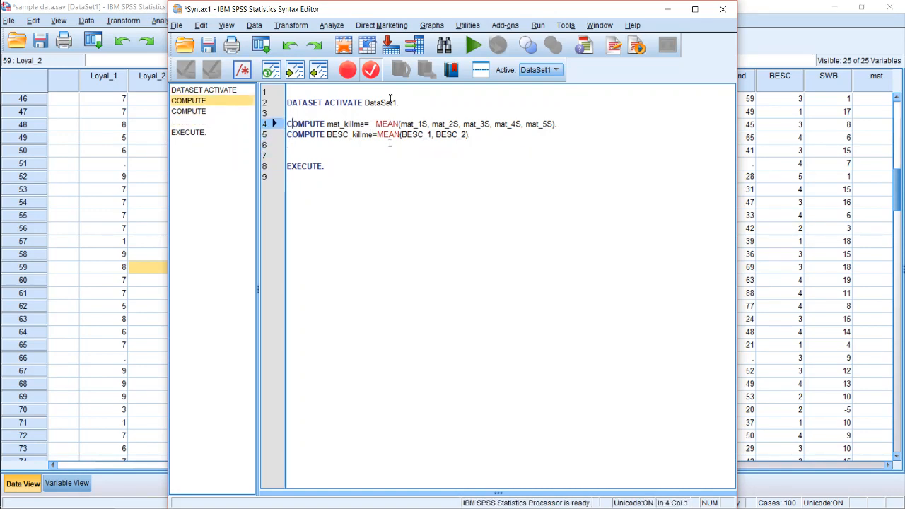
- Try to run the mat_killme and BESC_killme COMPUTE statements together with EXECUTE
left_click_drag(353, 113, 359, 163)
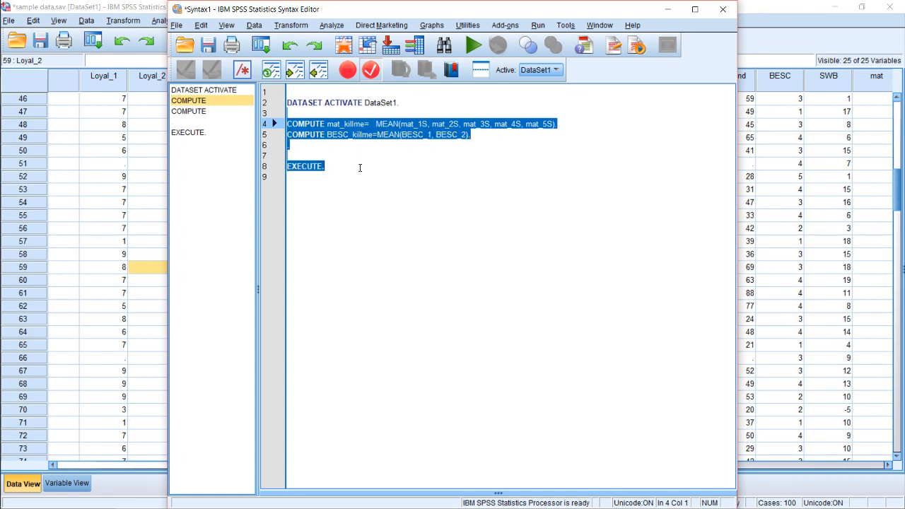
left_click_drag(360, 168, 360, 169)
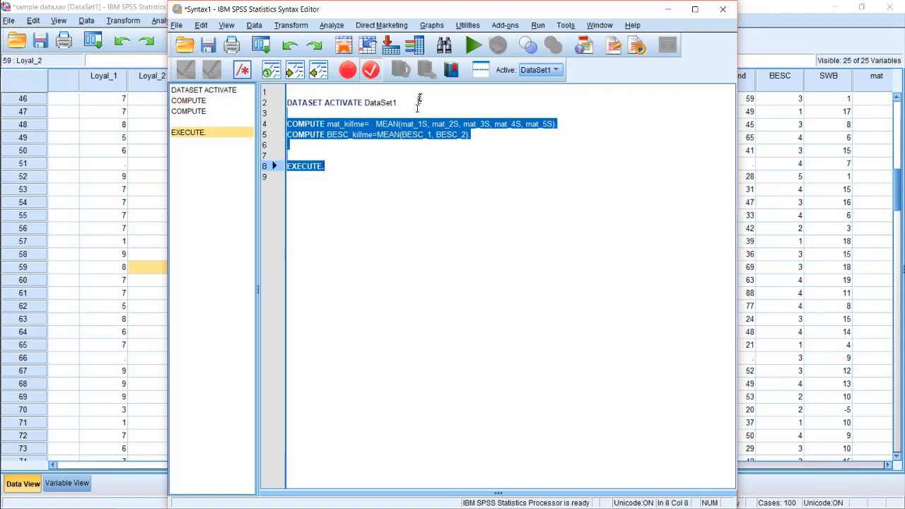
left_click(474, 48)
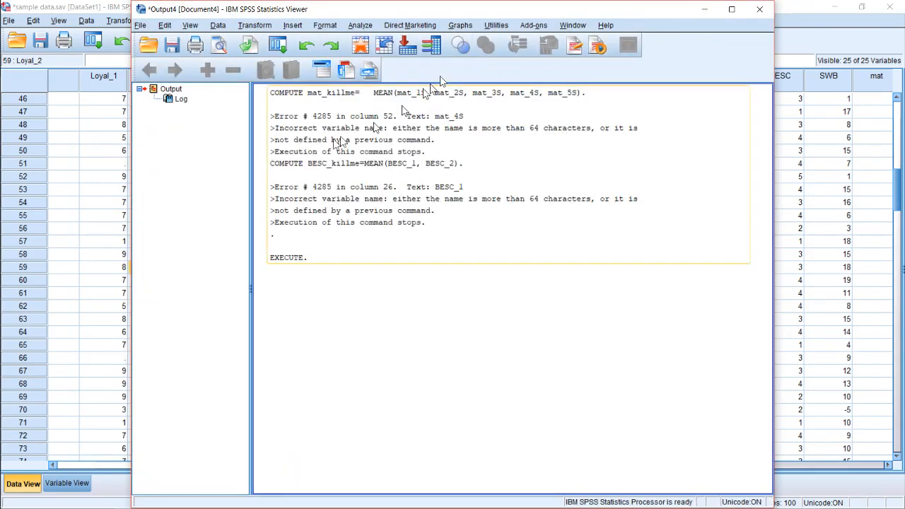
- Check the last data columns and the variable list in the Data Editor for the newly computed variables
left_click(93, 190)
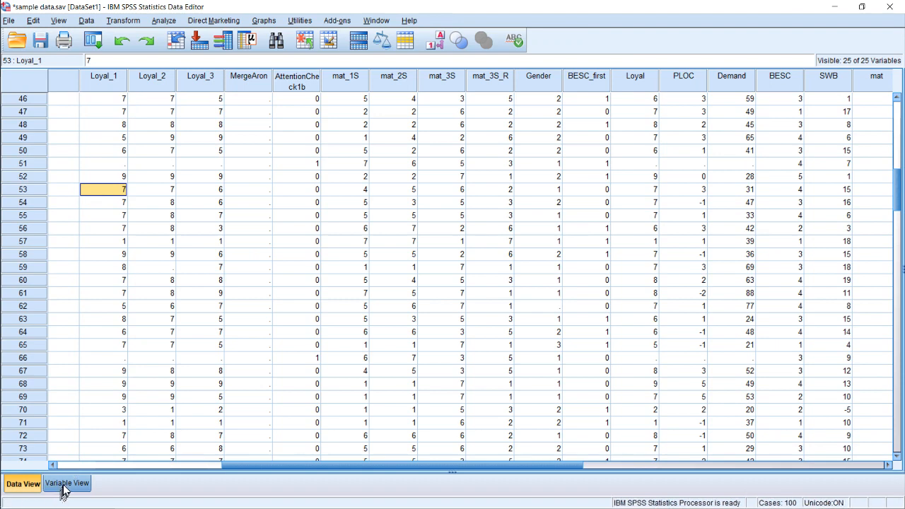
left_click_drag(507, 465, 797, 462)
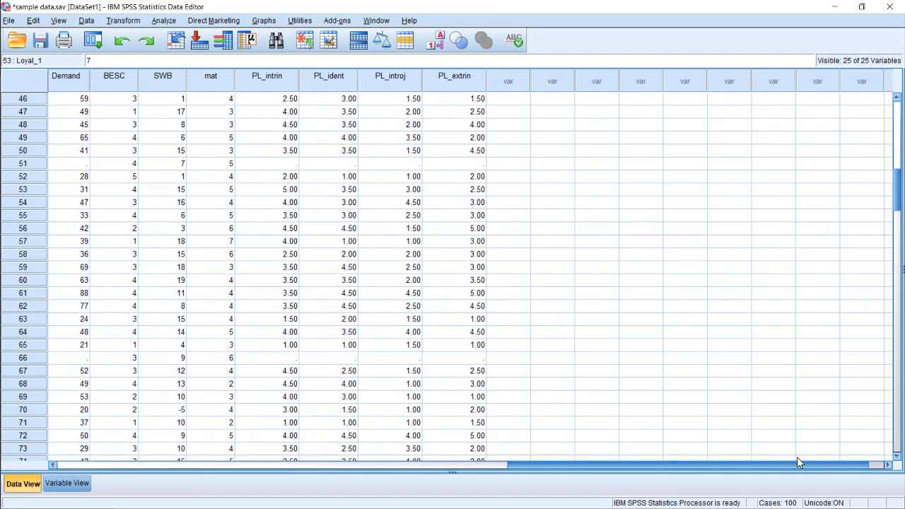
left_click(67, 484)
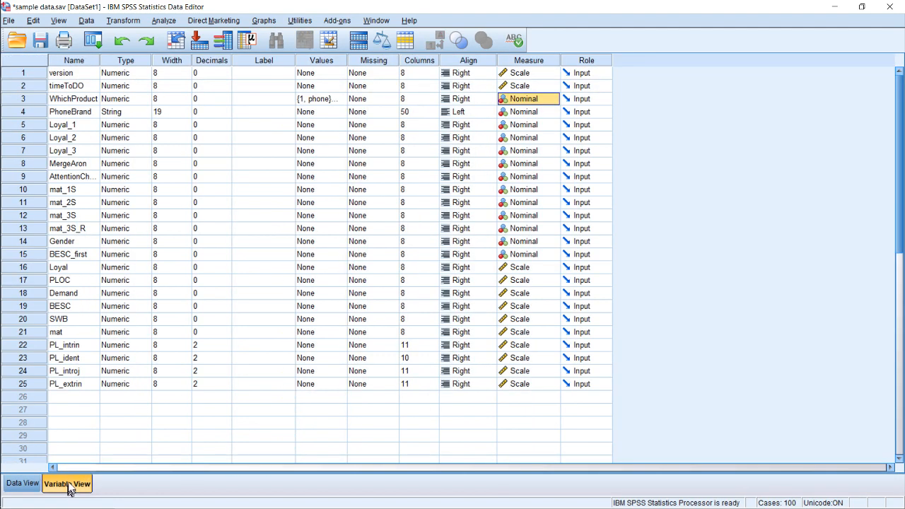
- Review the log in the output window for the two COMPUTE statements
mouse_move(2, 84)
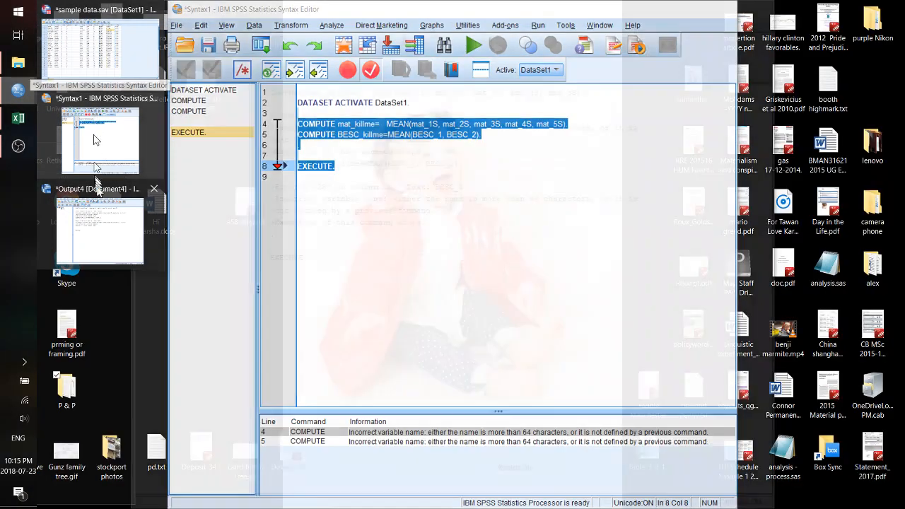
mouse_move(99, 207)
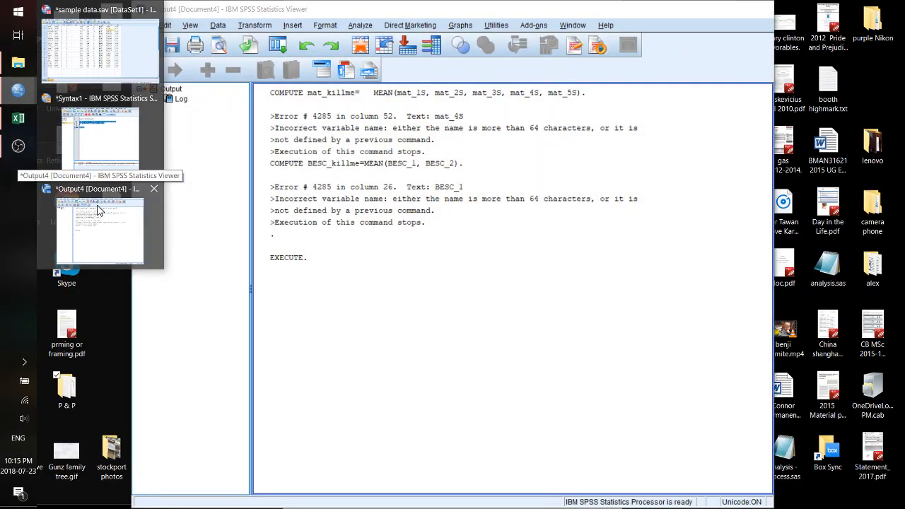
left_click(99, 207)
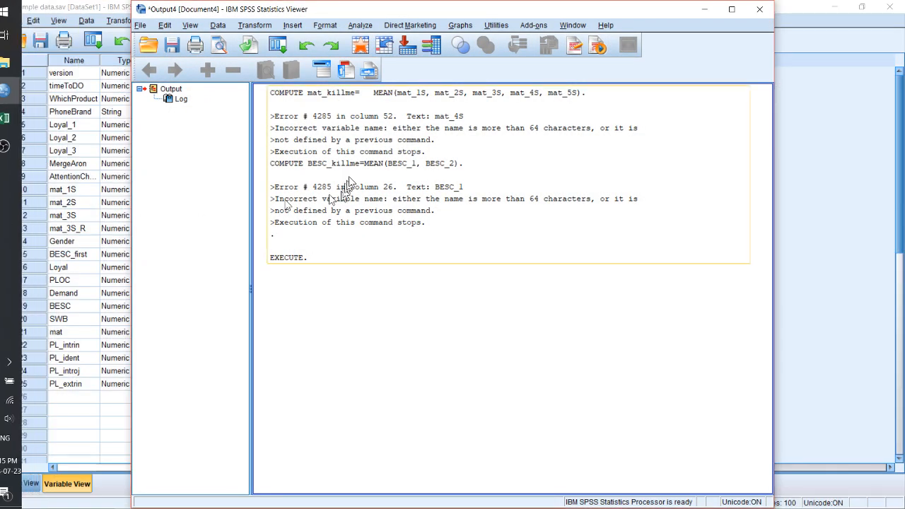
left_click(386, 147)
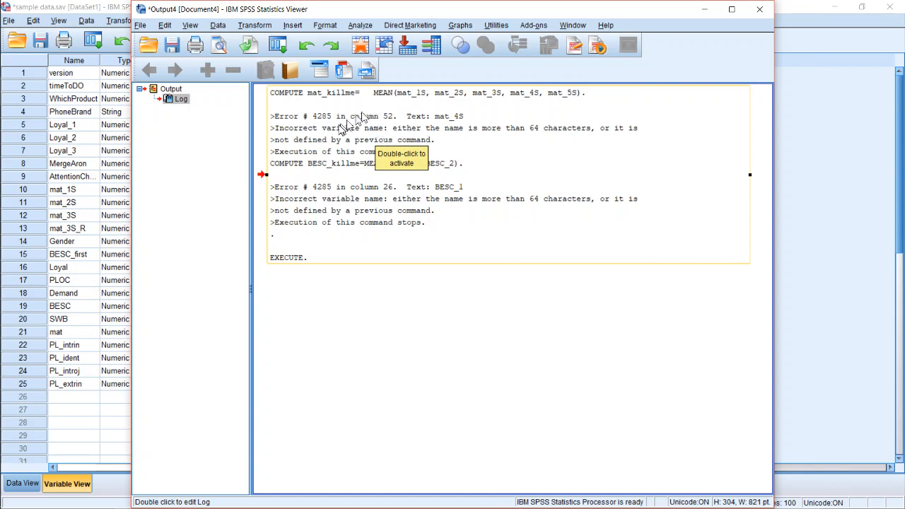
- Return to the syntax editor and delete the BESC_killme COMPUTE line
mouse_move(18, 159)
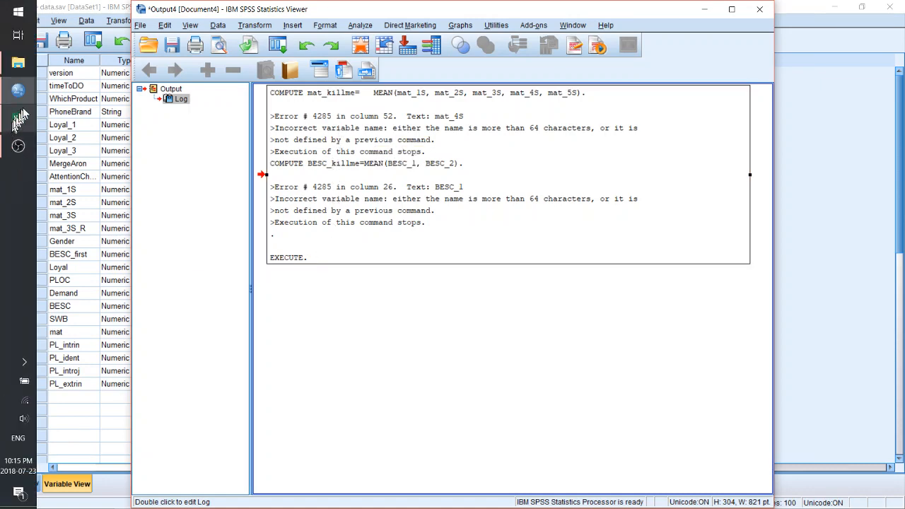
mouse_move(33, 93)
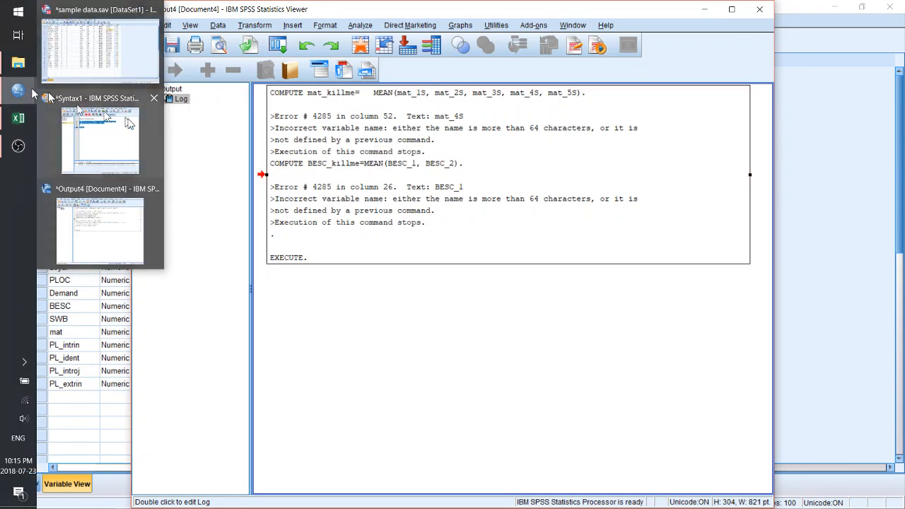
left_click(128, 145)
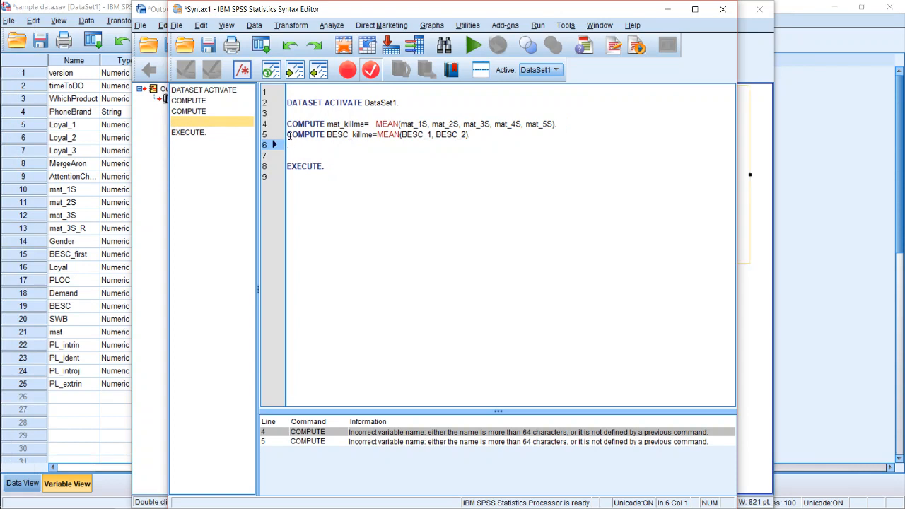
left_click(267, 135)
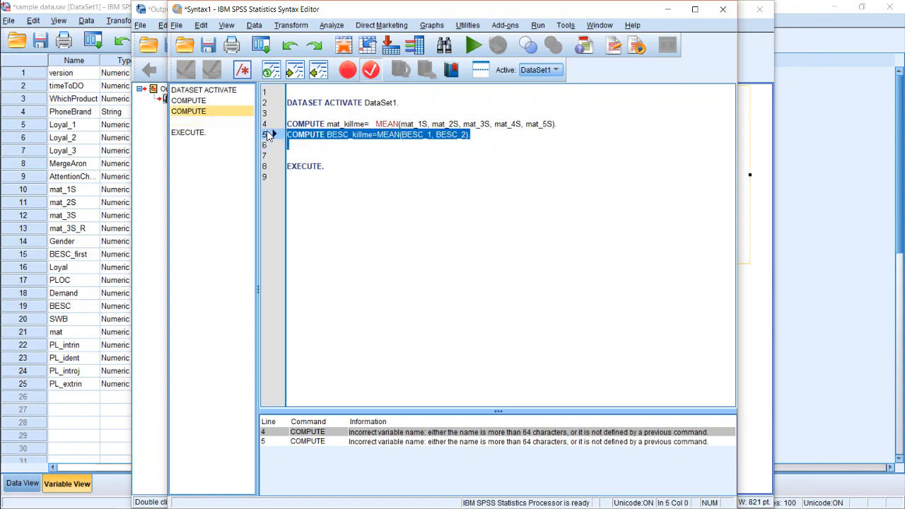
key("Delete")
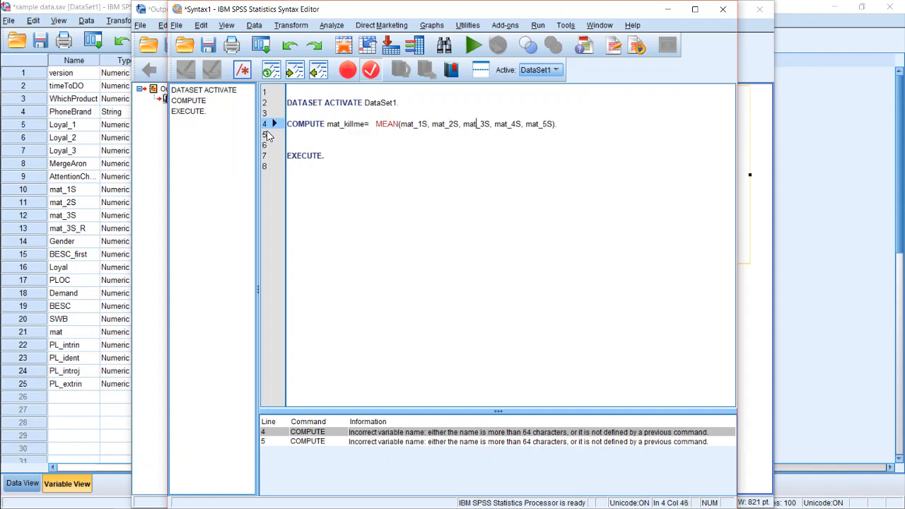
- Remove mat_4S and mat_5S from the MEAN arguments of the mat_killme COMPUTE statement
key("shift+Right")
key("shift+Right")
key("shift+Right")
key("shift+Right")
key("shift+Right")
key("shift+Right")
key("shift+Right")
key("shift+Right")
key("shift+Right")
key("shift+Right")
key("shift+Right")
key("shift+Right")
key("shift+Right")
key("shift+Right")
key("shift+Right")
key("shift+Right")
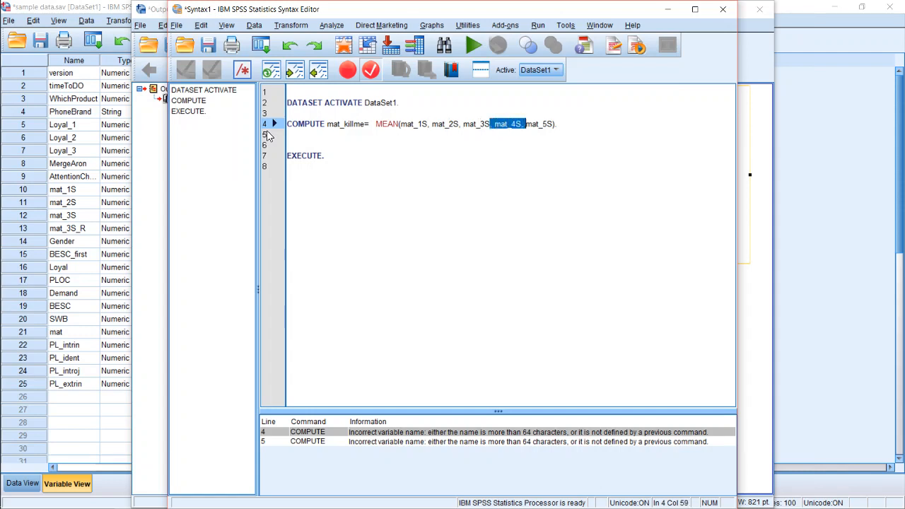
key("Delete")
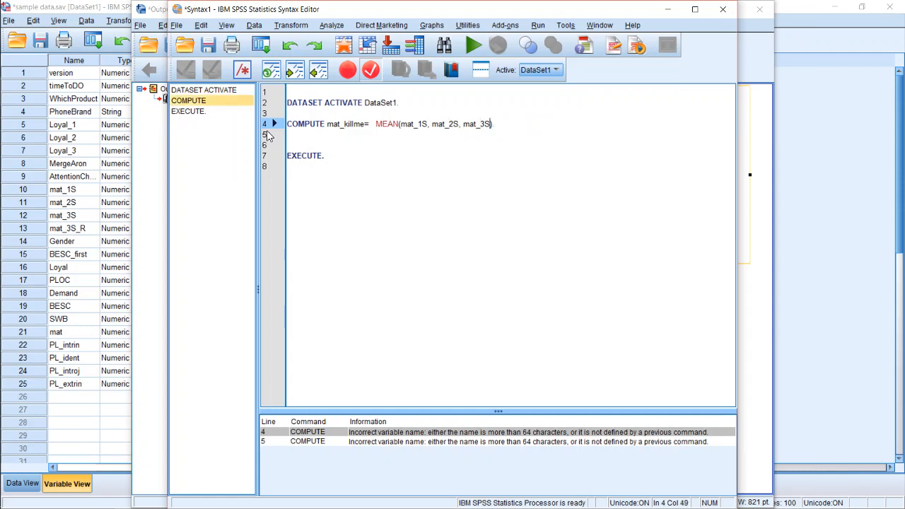
- Run the mat_killme COMPUTE statement together with EXECUTE
left_click(268, 134)
key("shift+Down")
key("shift+Down")
key("shift+Down")
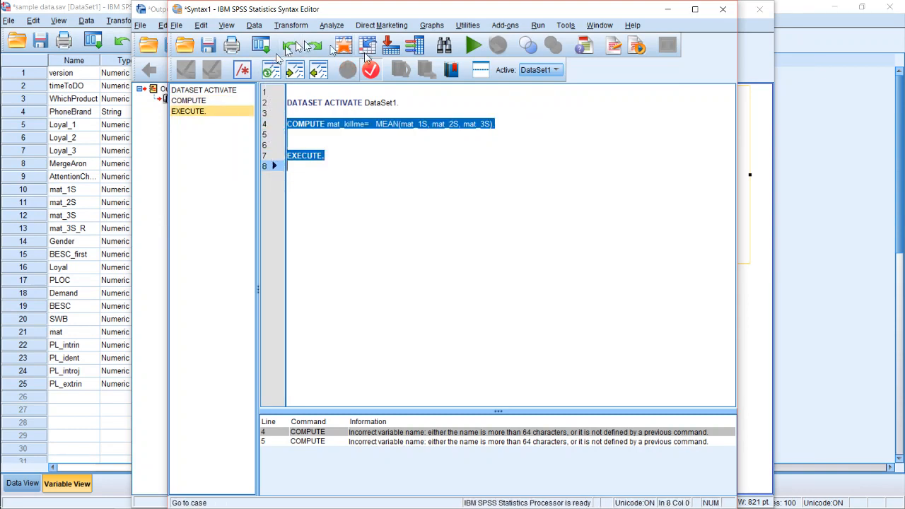
left_click(477, 49)
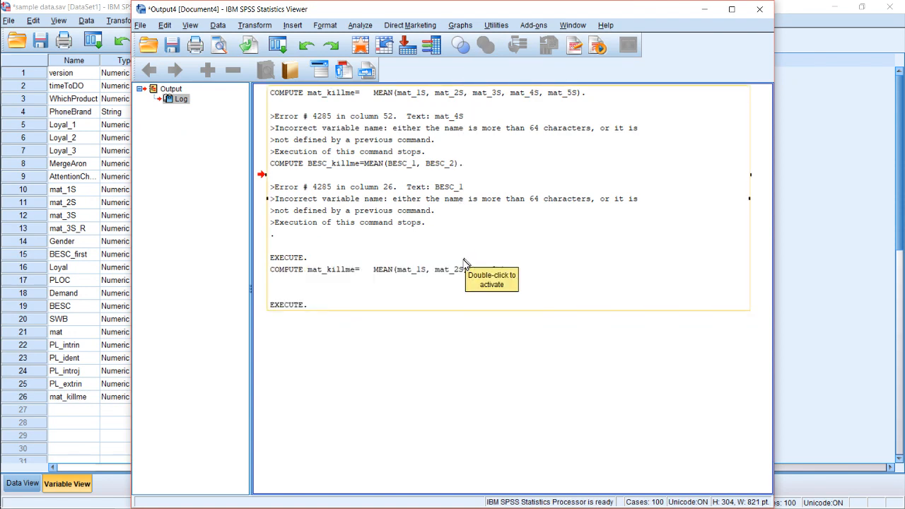
- Return to the Data Editor and locate mat_killme in the variable list
left_click(314, 327)
left_click(68, 417)
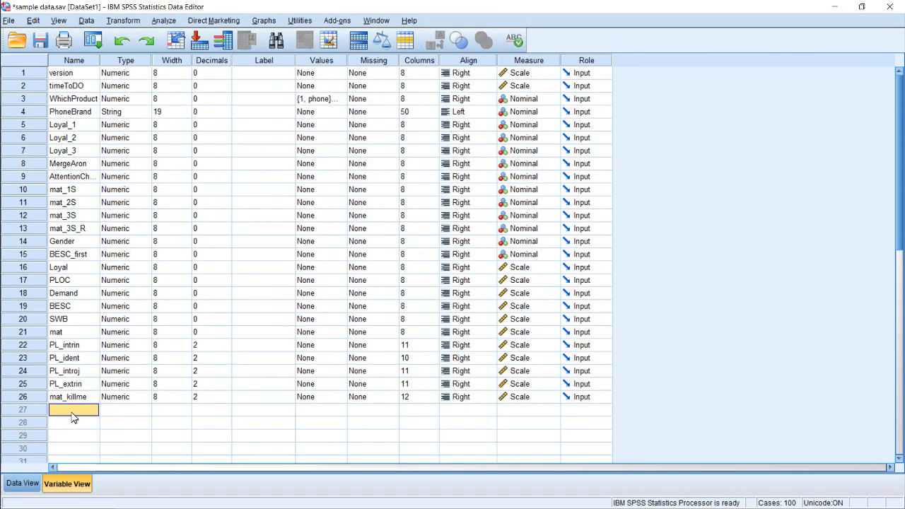
left_click(70, 397)
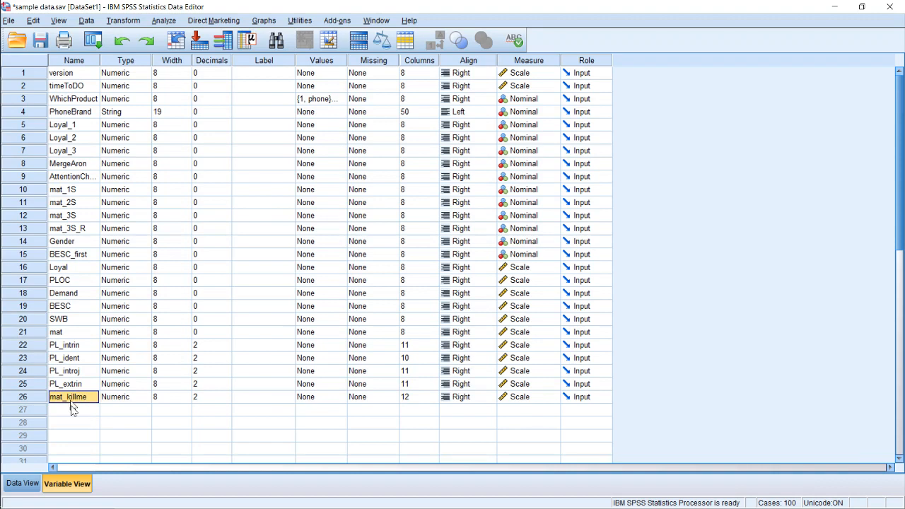
- Delete the mat_killme column from the dataset
left_click(22, 484)
left_click(519, 79)
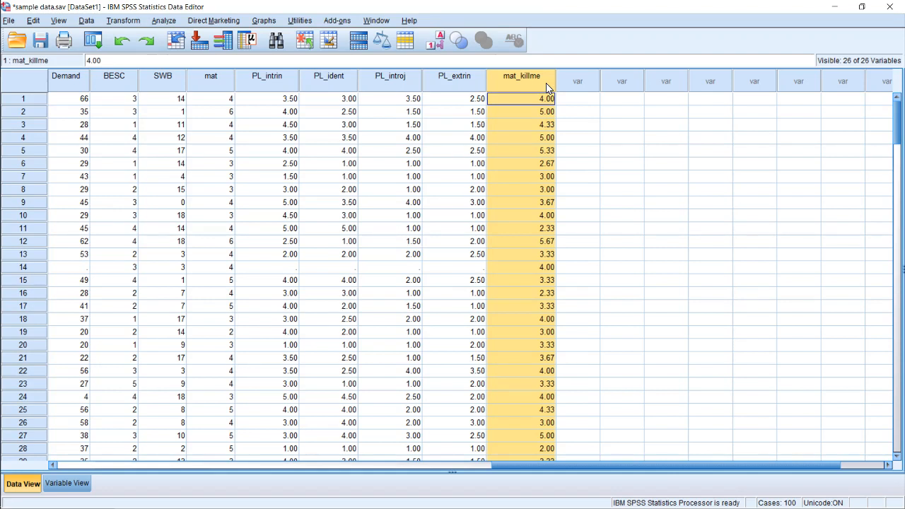
key("Delete")
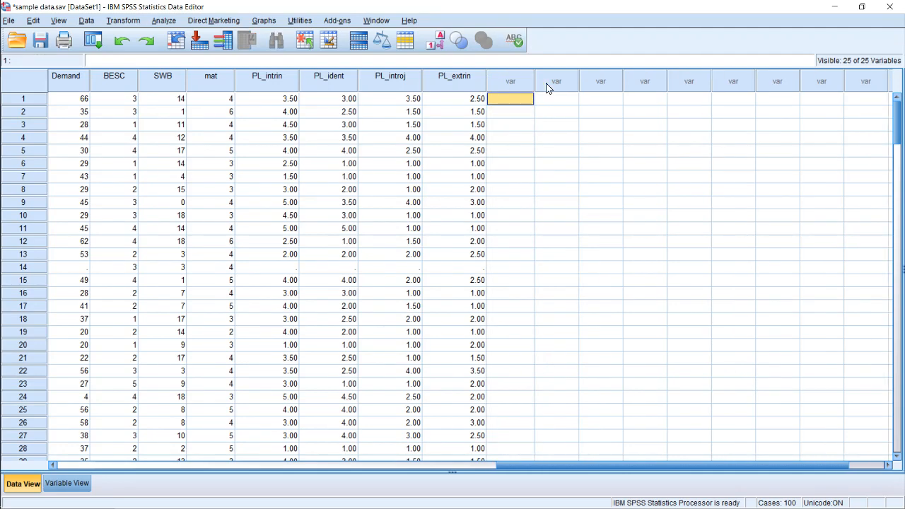
- Switch back to the syntax editor and place the cursor on the blank line above EXECUTE
mouse_move(3, 103)
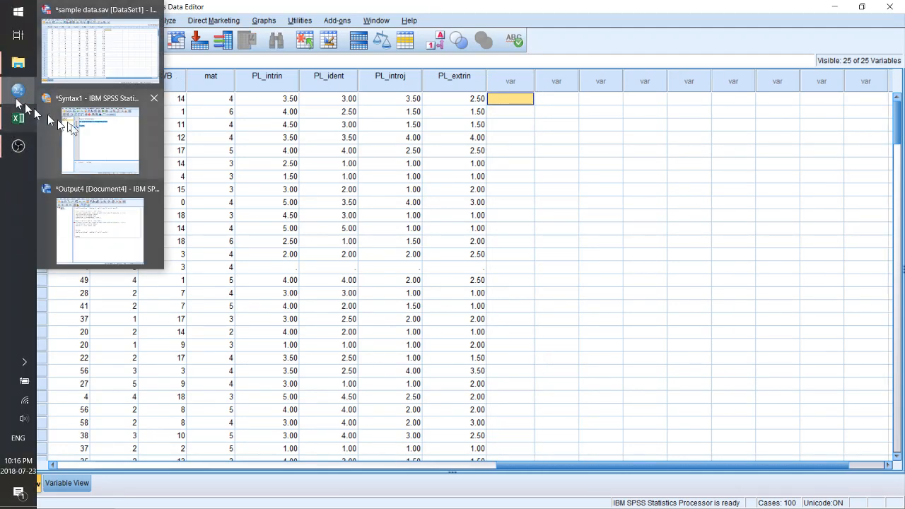
left_click(71, 130)
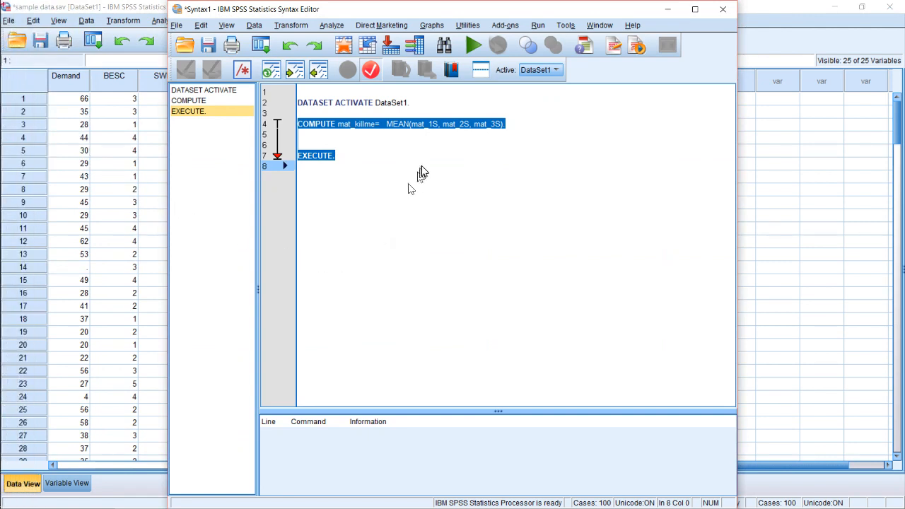
left_click(424, 173)
left_click(361, 143)
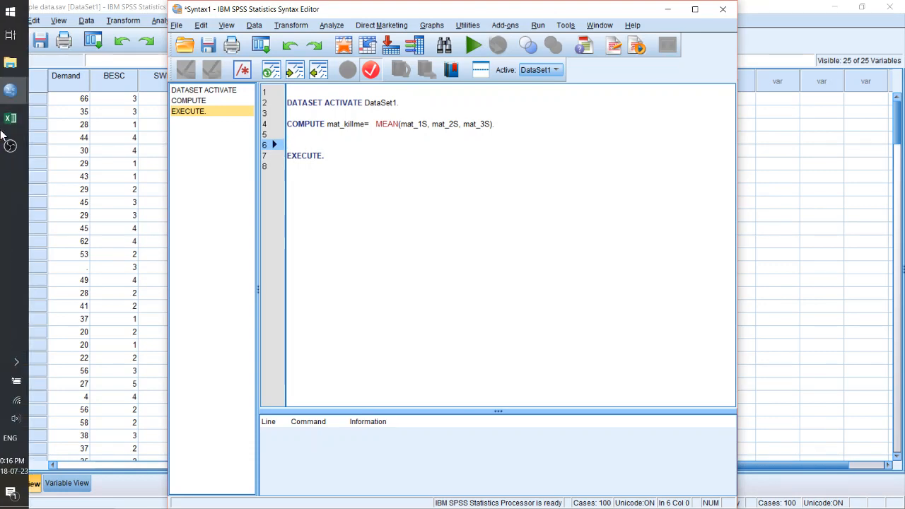
- Switch to the compiling syntax.xlsx workbook in Excel and examine the Q23 variable names in B2:B16
left_click(10, 120)
scroll(297, 257, "up", 2)
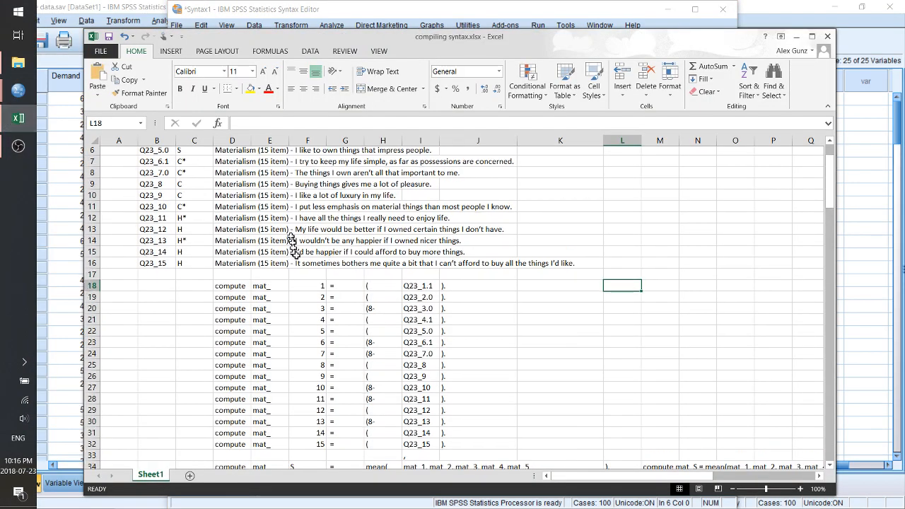
left_click(162, 165)
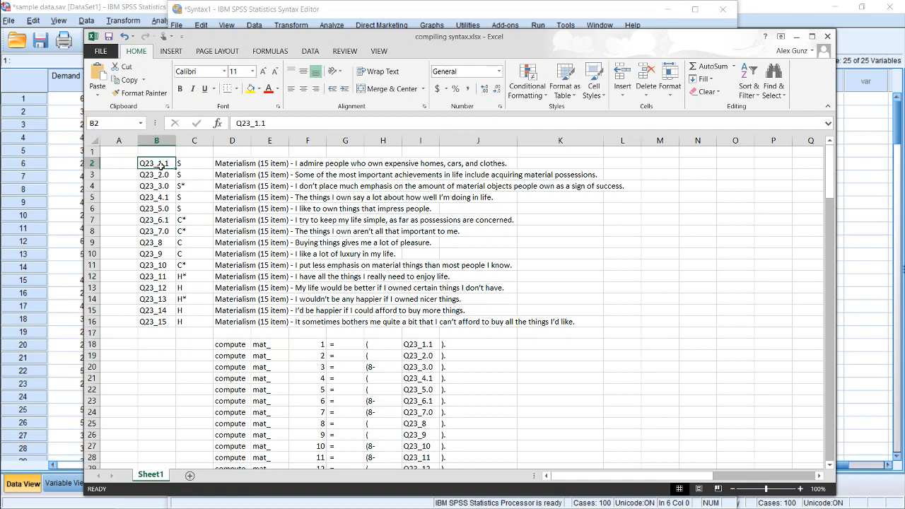
left_click_drag(162, 165, 160, 321)
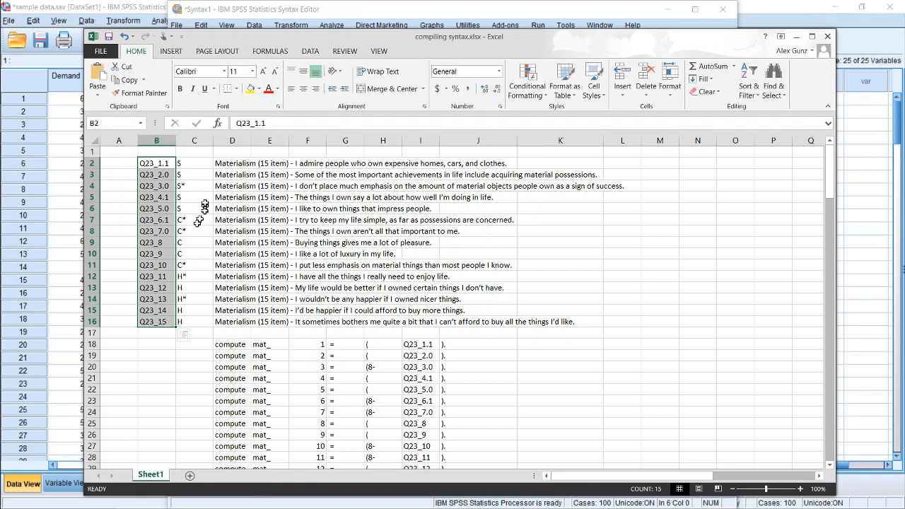
- Examine the Materialism item wordings in D2:D16, including the statement text in row 3
left_click(244, 163)
left_click_drag(243, 163, 229, 324)
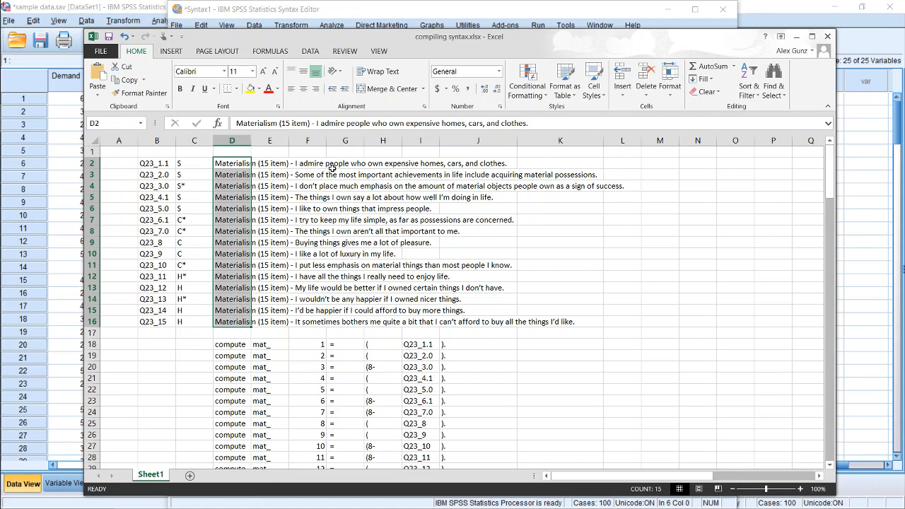
left_click(233, 173)
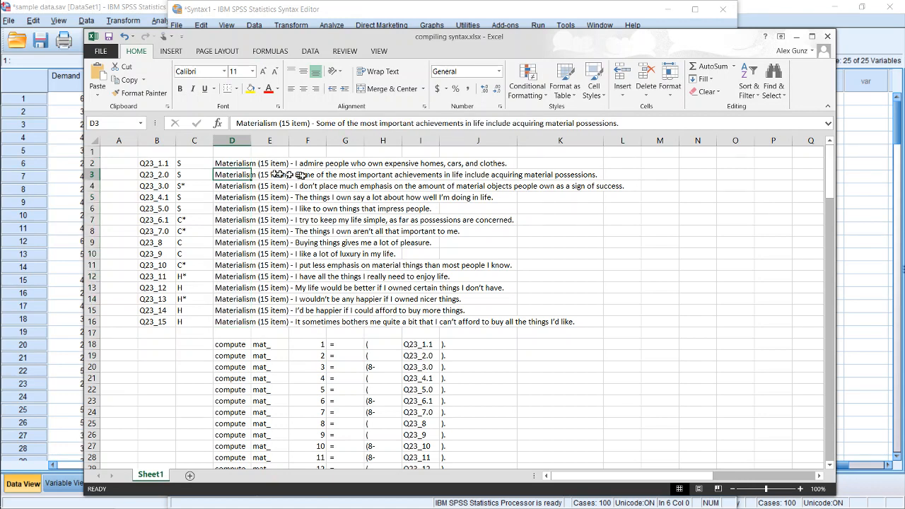
left_click_drag(296, 174, 549, 179)
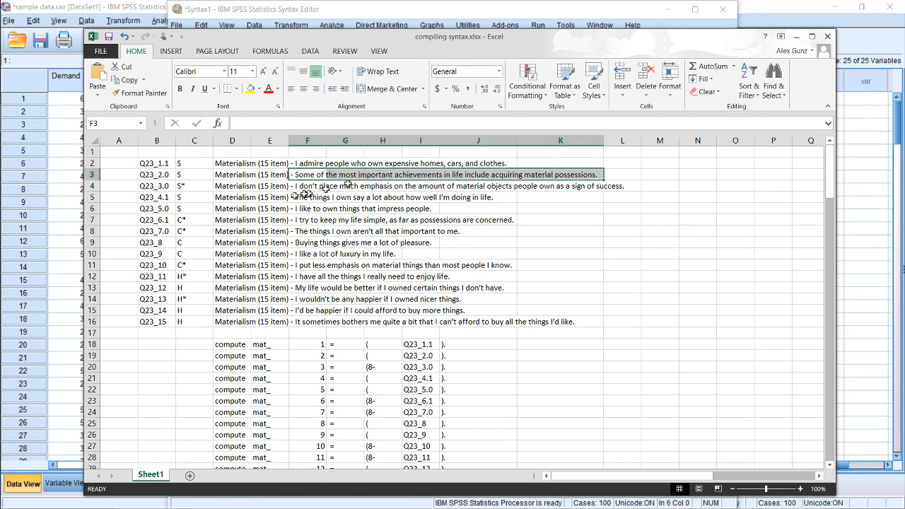
- Examine the Materialism item wordings in rows 2 to 5, comparing the starred item Q23_3.0 with the unstarred items around it
left_click_drag(158, 186, 610, 186)
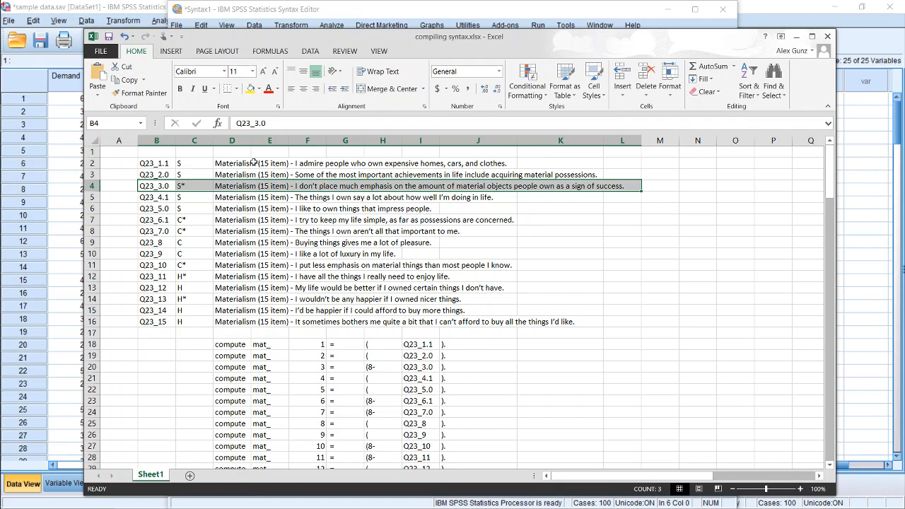
left_click_drag(256, 174, 340, 176)
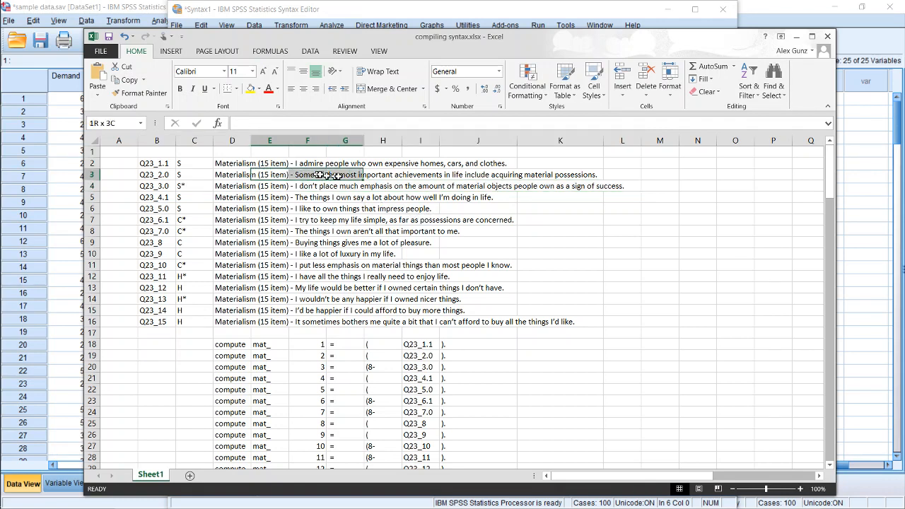
left_click_drag(237, 163, 481, 165)
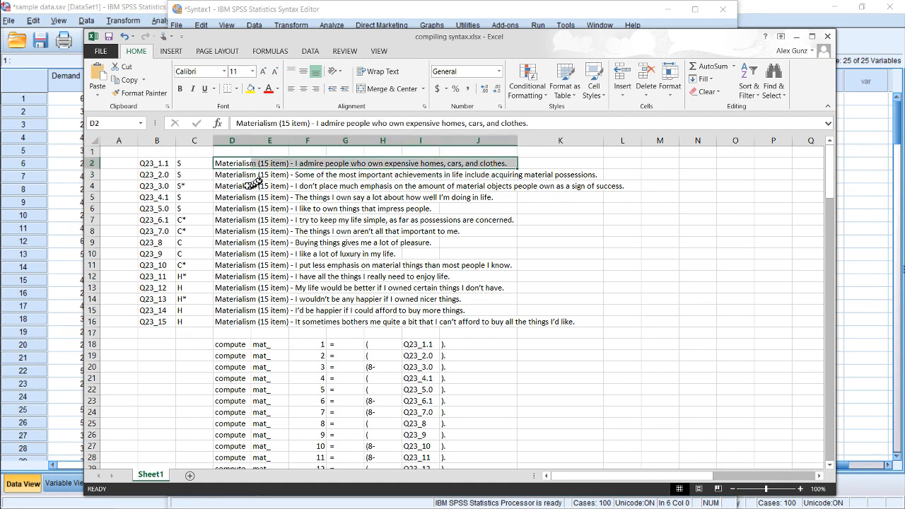
left_click_drag(237, 186, 574, 188)
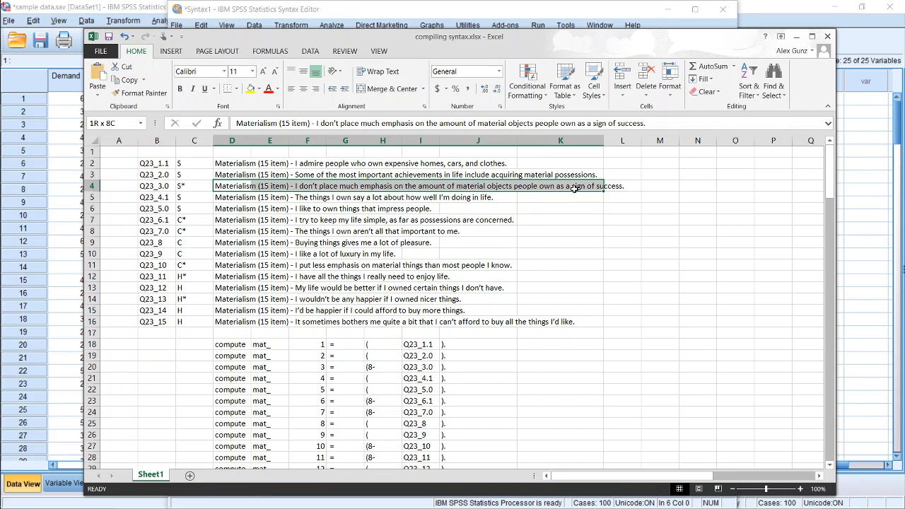
left_click_drag(575, 188, 575, 188)
left_click(307, 199)
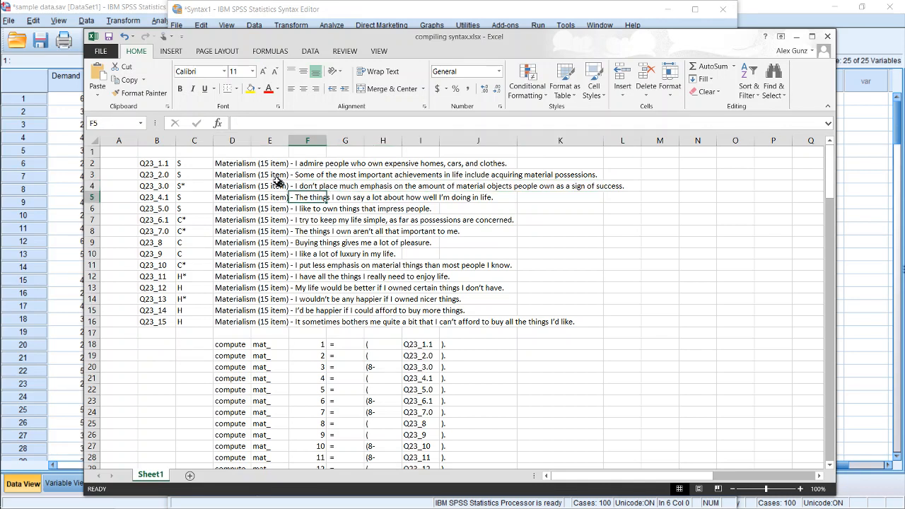
mouse_move(226, 162)
left_mouse_down()
mouse_move(232, 173)
mouse_move(236, 163)
left_mouse_up()
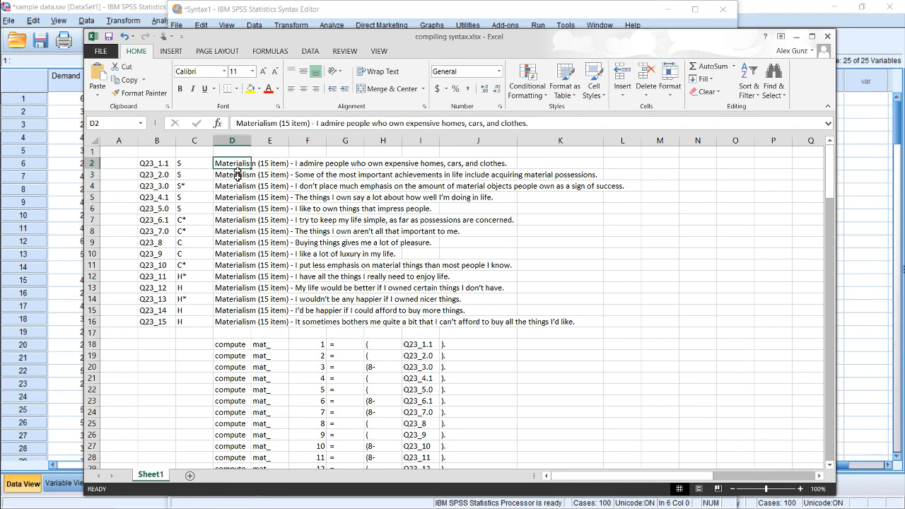
left_click(237, 175)
left_click(238, 187)
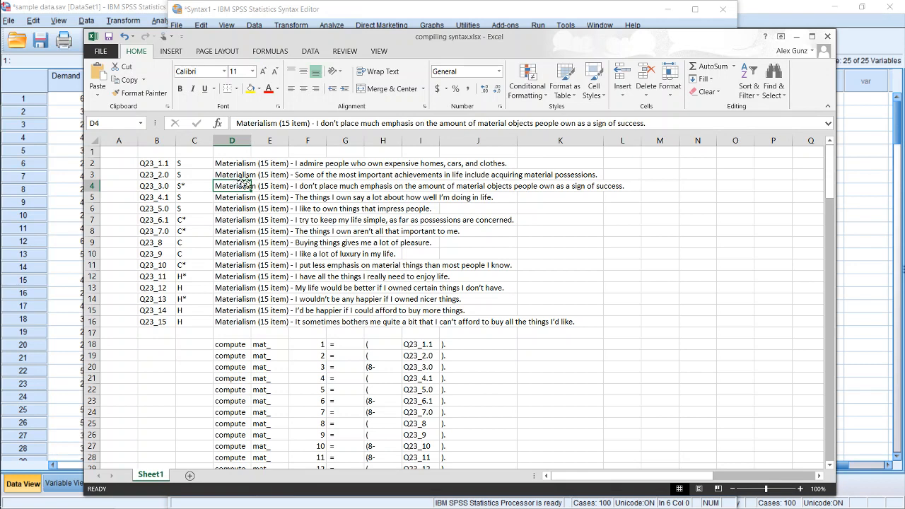
- Enter the response values 1 to 7 down cells L7:L13
left_click(636, 219)
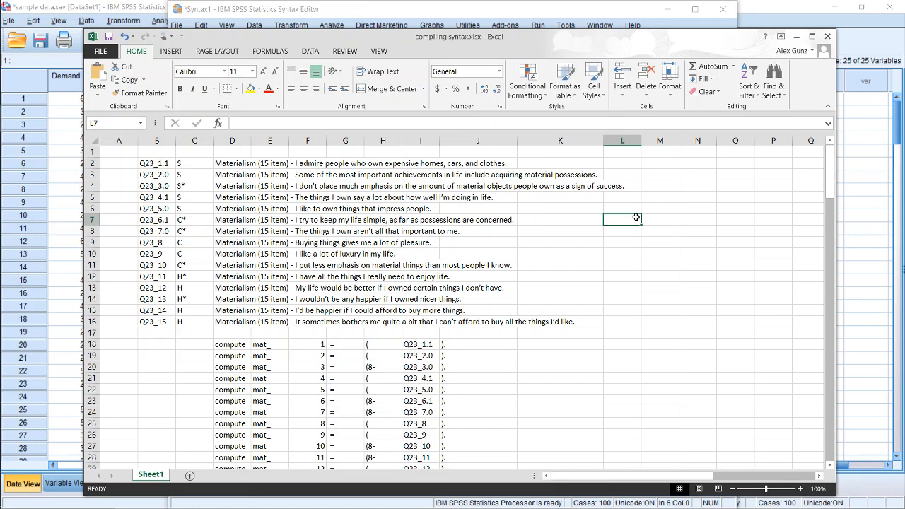
key("Down")
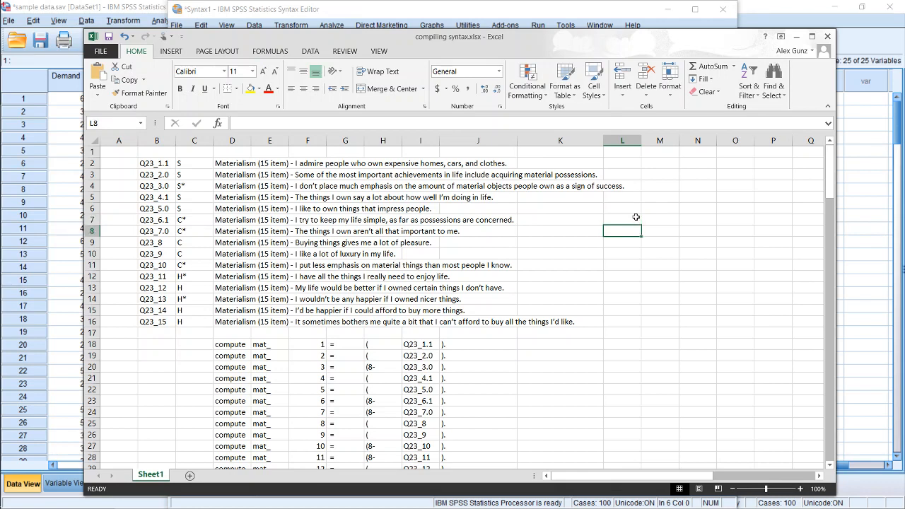
type("2")
key("Return")
type("3")
key("Return")
type("4")
key("Return")
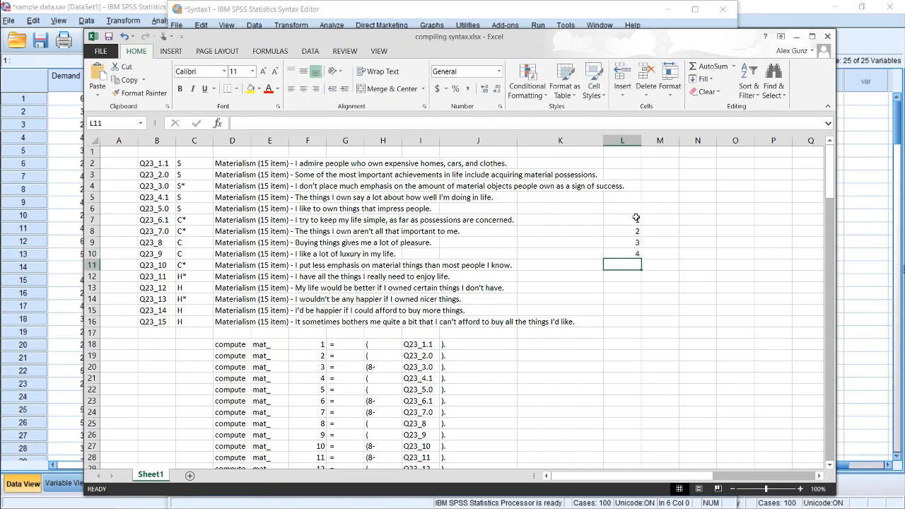
type("5")
key("Return")
type("6")
key("Return")
type("7")
key("Tab")
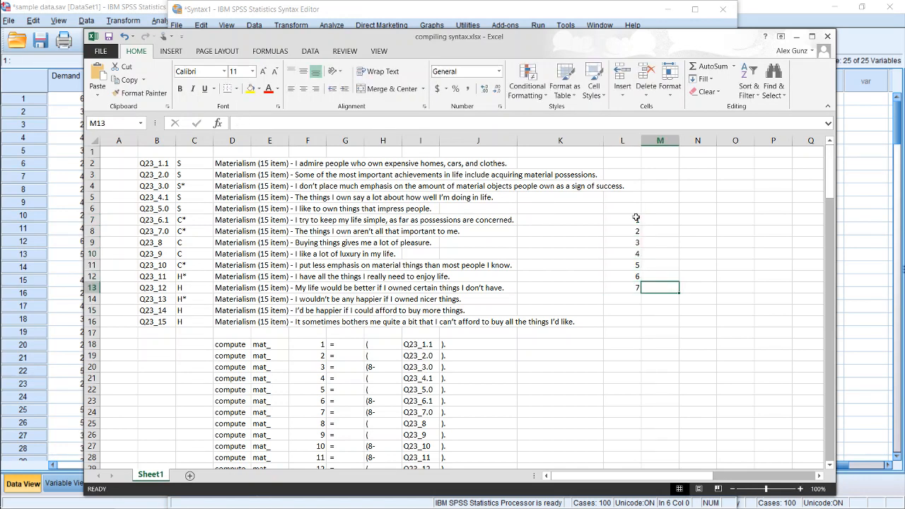
- Enter the reversed values 7, 6 and 5 in M7:M9 beside the first three response values
key("Up")
key("Up")
key("Up")
key("Up")
key("Up")
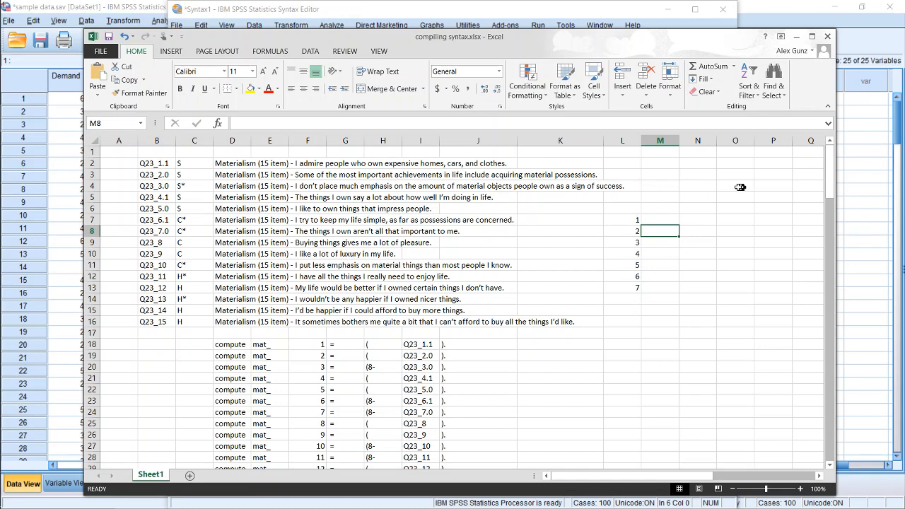
key("Up")
type("7")
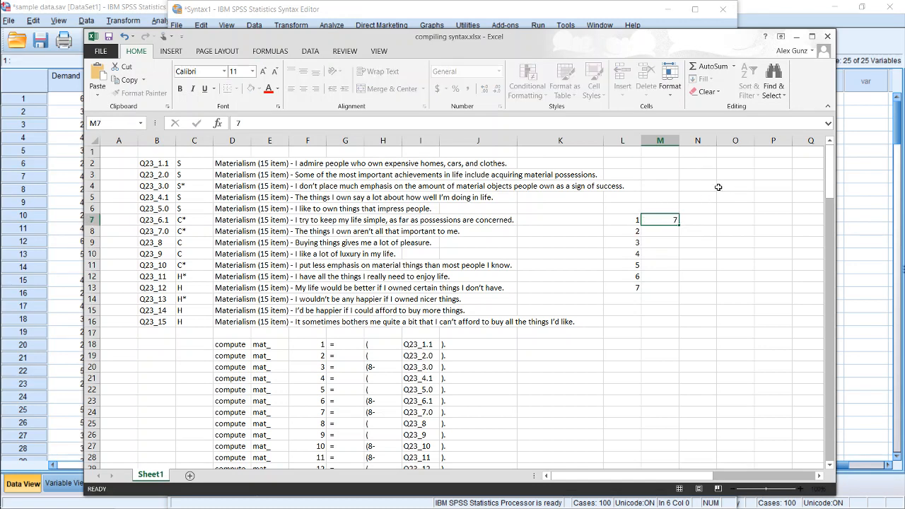
key("Return")
type("6")
key("Return")
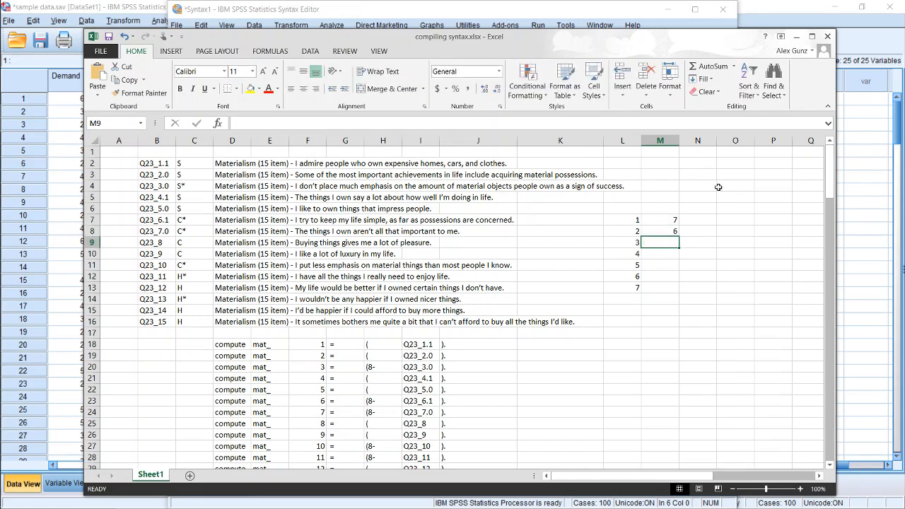
type("5")
key("Return")
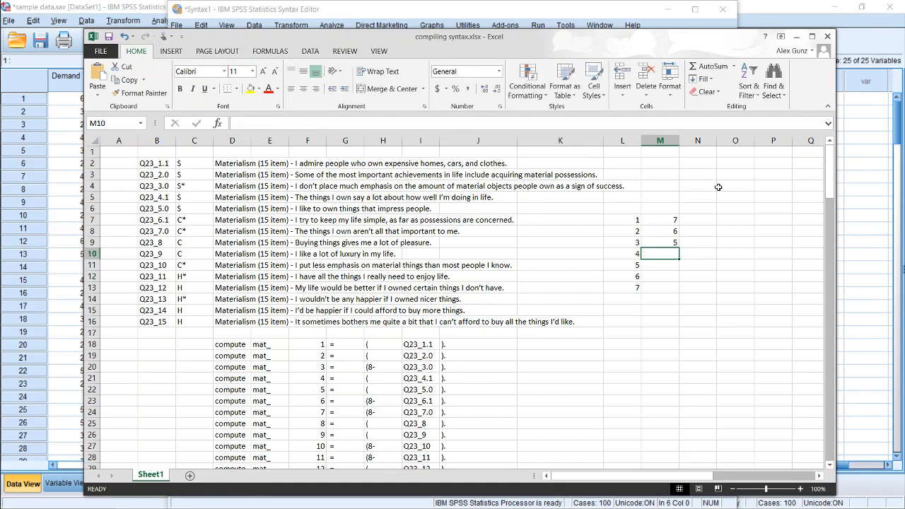
key("Up")
key("Up")
key("Up")
key("Left")
key("Left")
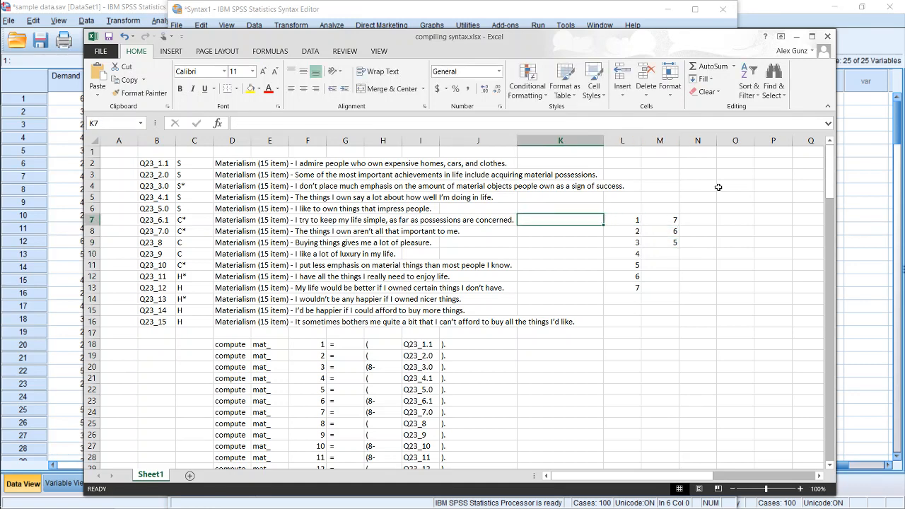
key("Right")
key("Right")
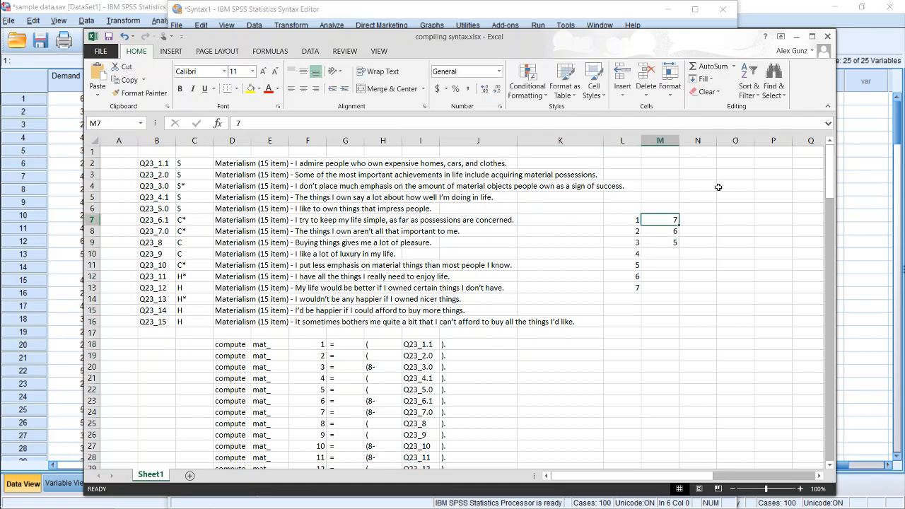
- Enter 8- in L14, directly below the response values
key("Down")
key("Down")
key("Down")
key("Down")
key("Down")
key("Down")
key("Down")
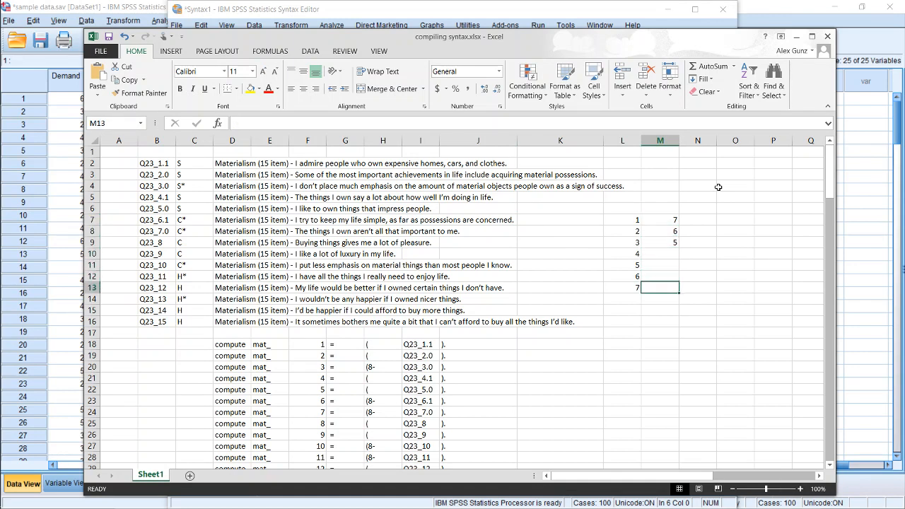
key("Left")
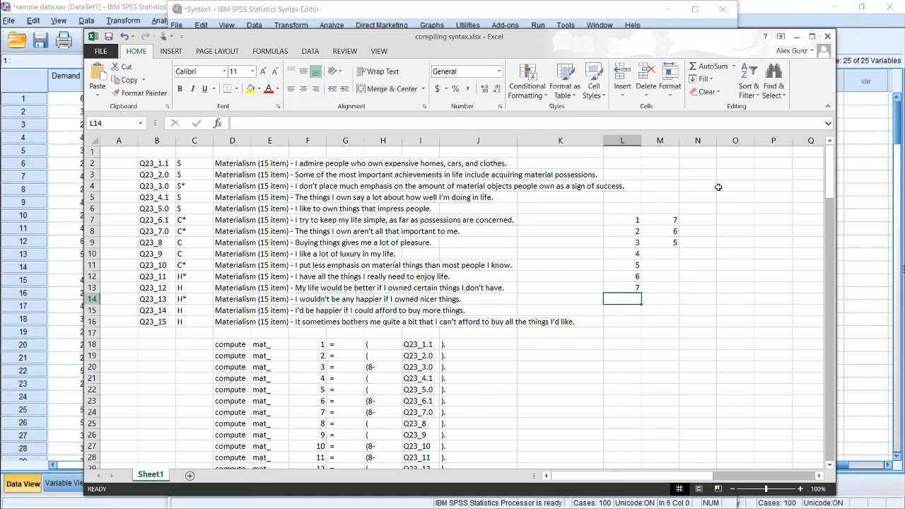
type("8-")
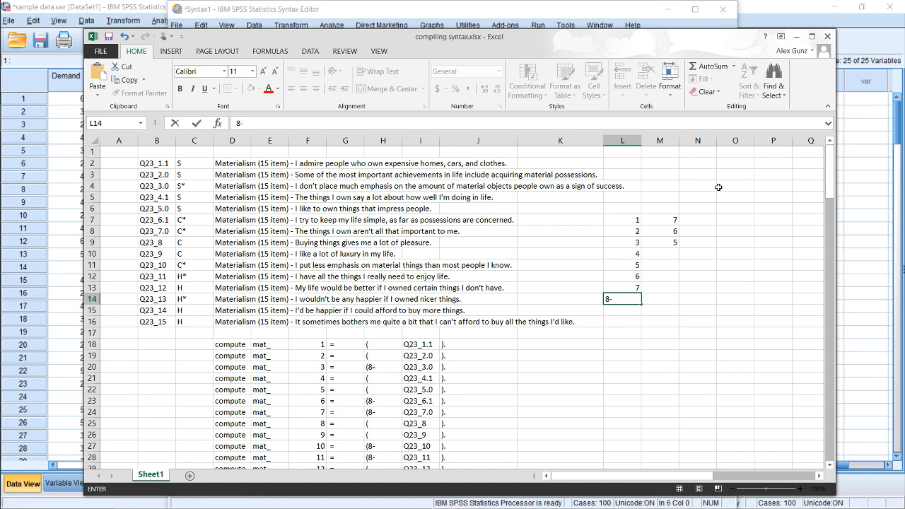
key("Up")
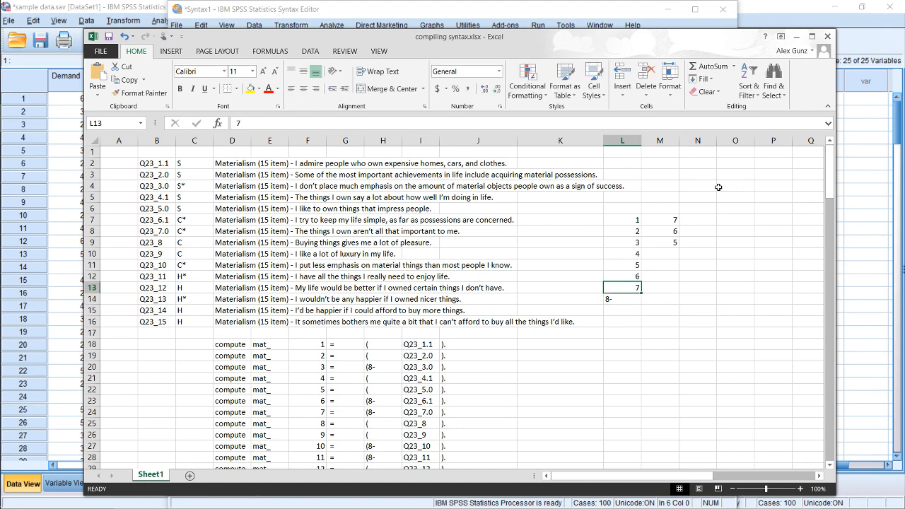
- Move the block L7:M14 one column to the right so that it starts at M7
key("Down")
key("Up")
key("Up")
key("Up")
key("Up")
key("Up")
key("Up")
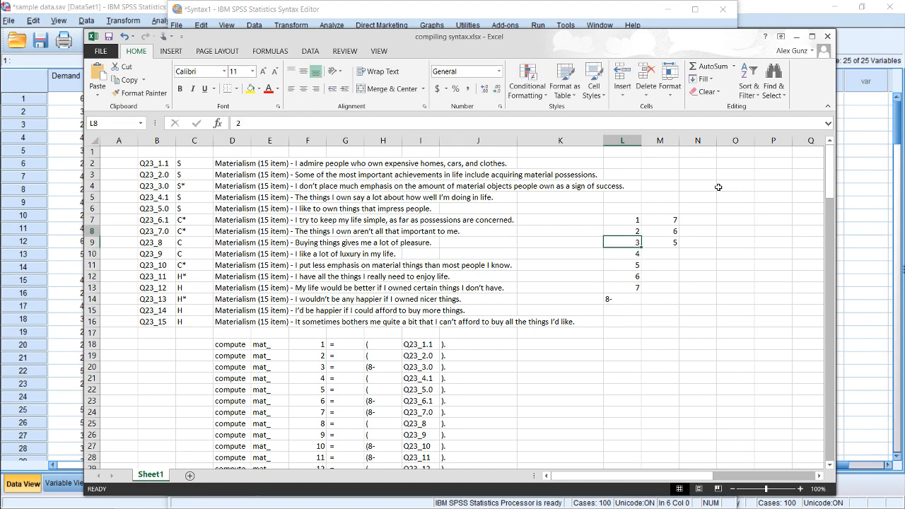
key("Up")
key("shift+Right")
key("shift+Down")
key("shift+Down")
key("shift+Down")
key("shift+Down")
key("shift+Down")
key("shift+Down")
key("shift+Down")
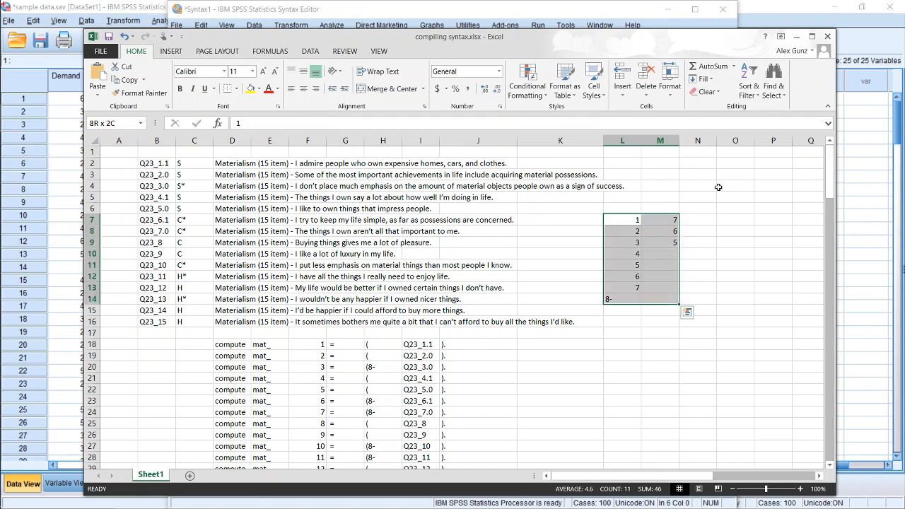
key("ctrl+c")
key("Up")
key("Down")
key("Right")
key("ctrl+v")
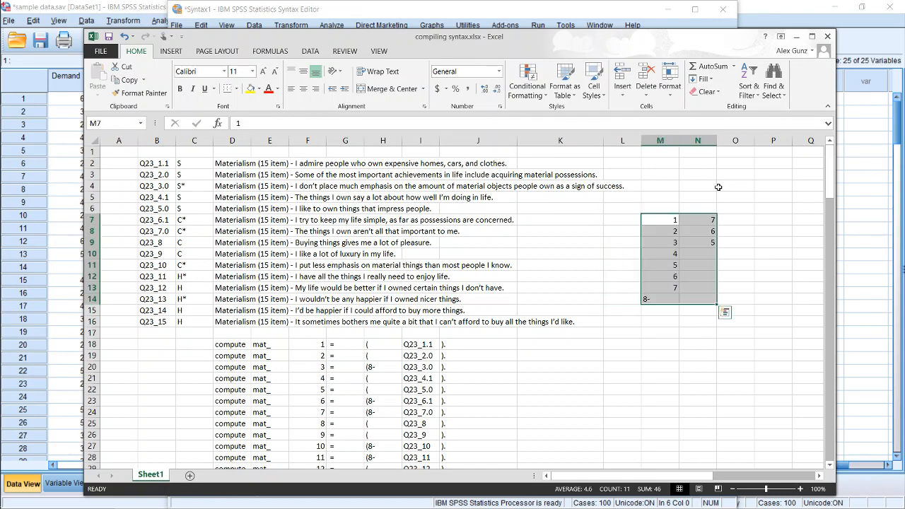
- Enter 8 in L7 and replace the value in N7 with the formula =L7-M7
key("Left")
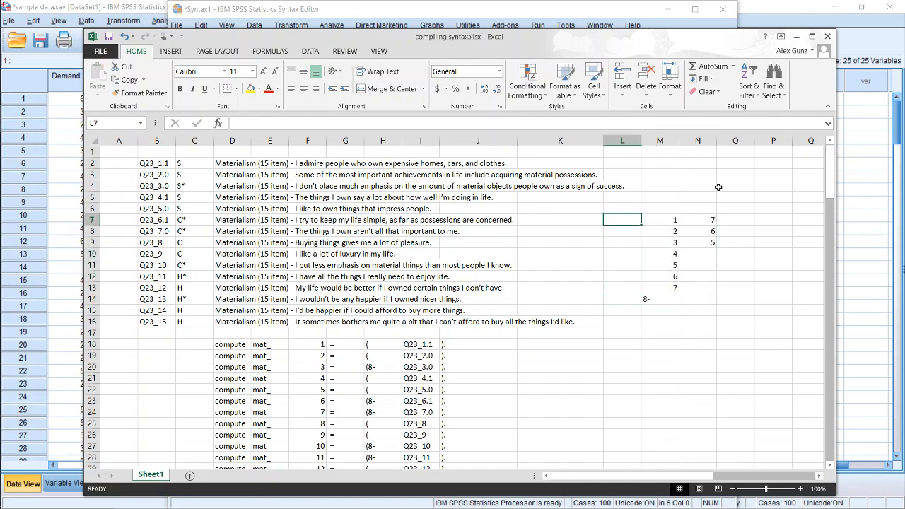
type("8")
key("Right")
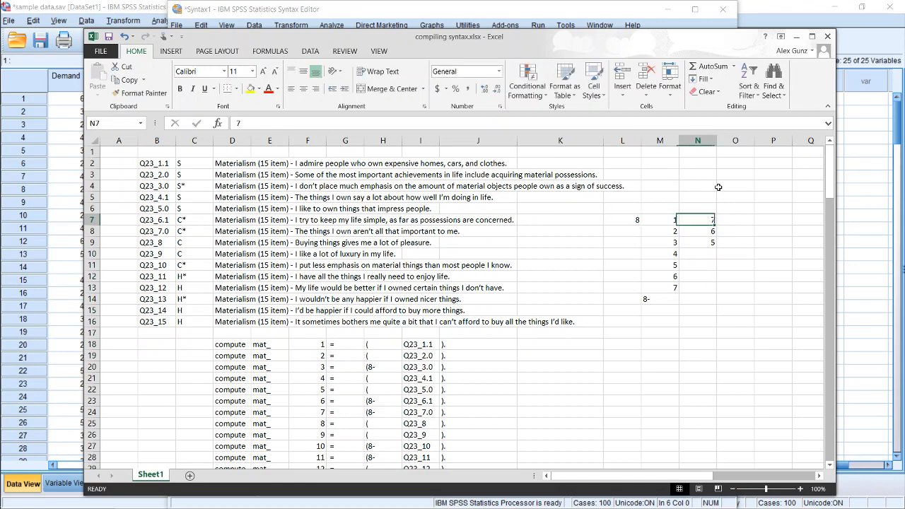
key("Right")
key("Delete")
key("Left")
key("Right")
type("=")
key("Left")
key("Left")
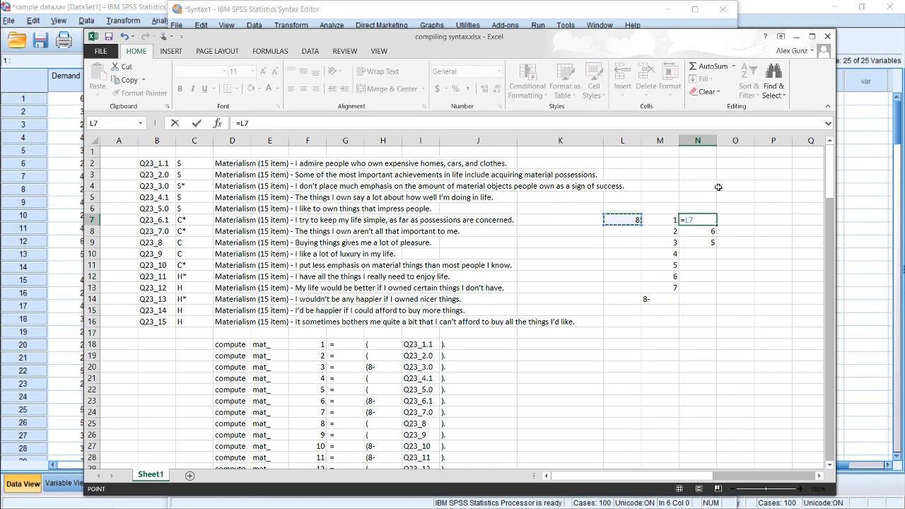
type("-")
key("Left")
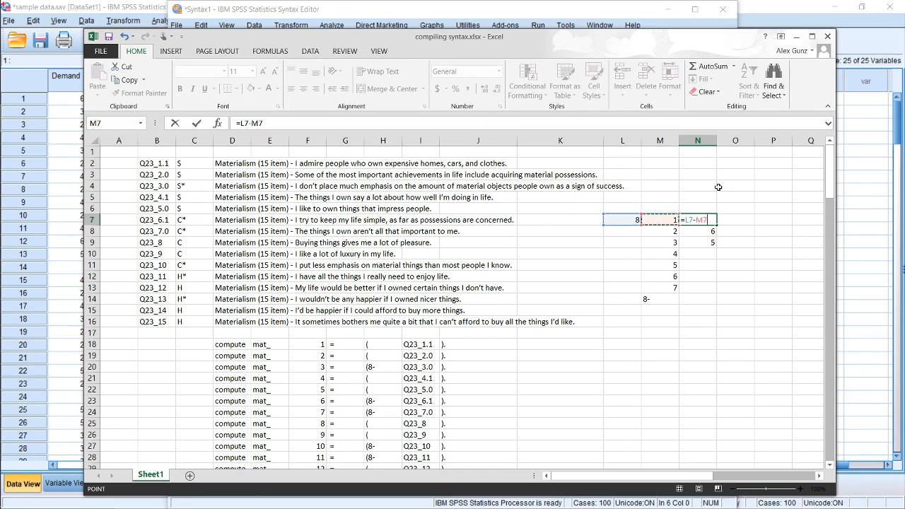
key("Return")
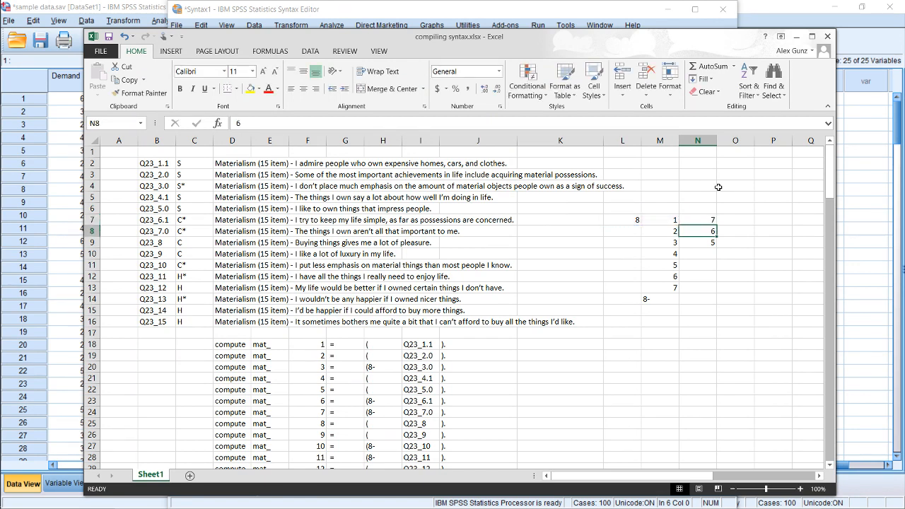
- Copy the 8 from L7 into L8 and L9
key("Left")
key("Left")
key("Up")
key("ctrl+c")
key("Down")
key("ctrl+v")
key("Down")
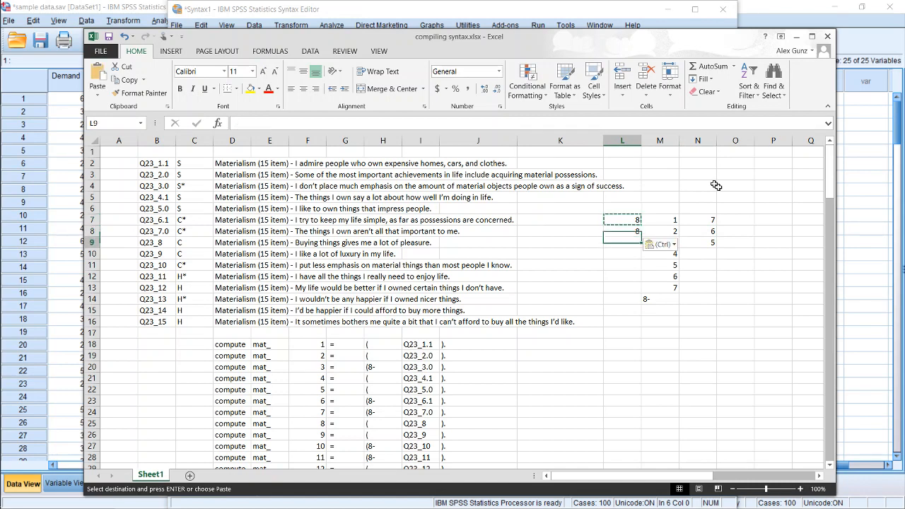
key("ctrl+v")
key("ctrl+Down")
key("ctrl+v")
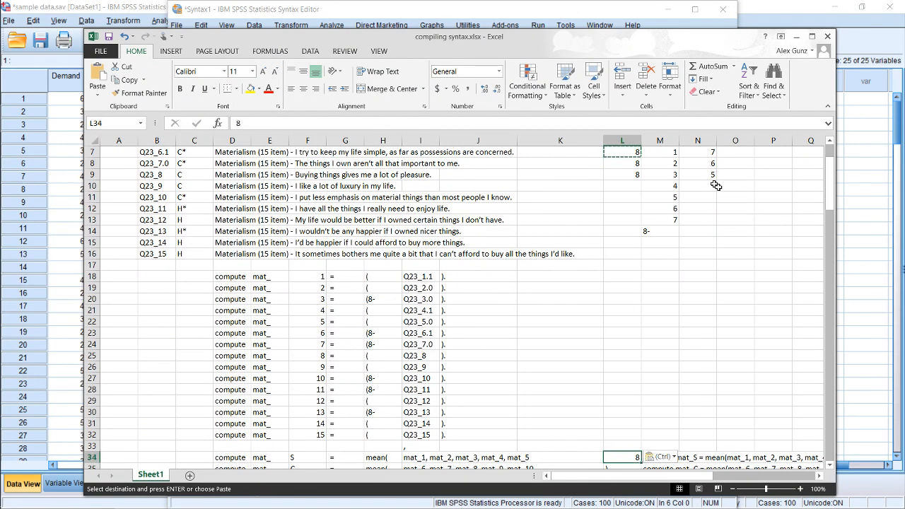
key("ctrl+z")
key("Up")
key("Up")
key("Up")
key("Up")
key("Up")
key("Up")
key("Up")
key("Up")
key("Up")
key("Up")
key("Up")
key("Up")
key("Up")
key("Up")
key("Up")
key("Up")
key("Up")
key("Up")
key("Up")
key("Up")
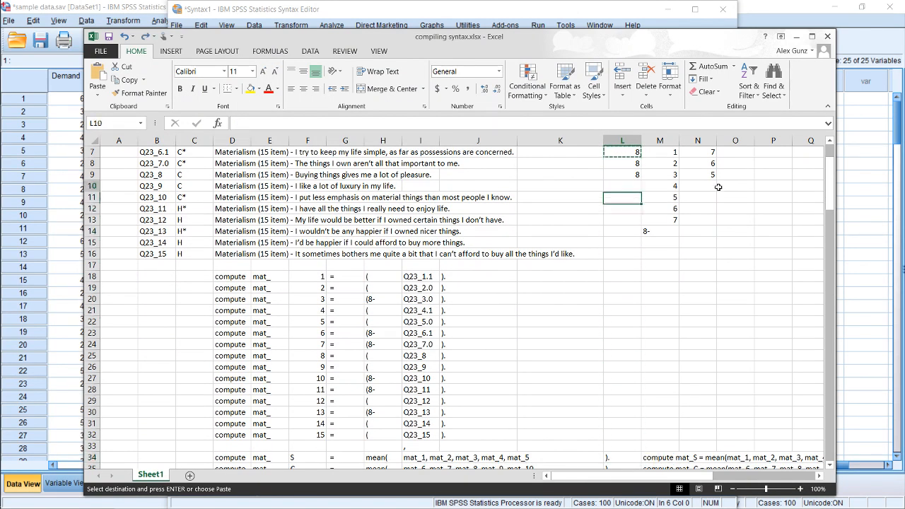
- Fill L10:L13 with the copied 8 beside the remaining response values
key("shift+Down")
key("shift+Down")
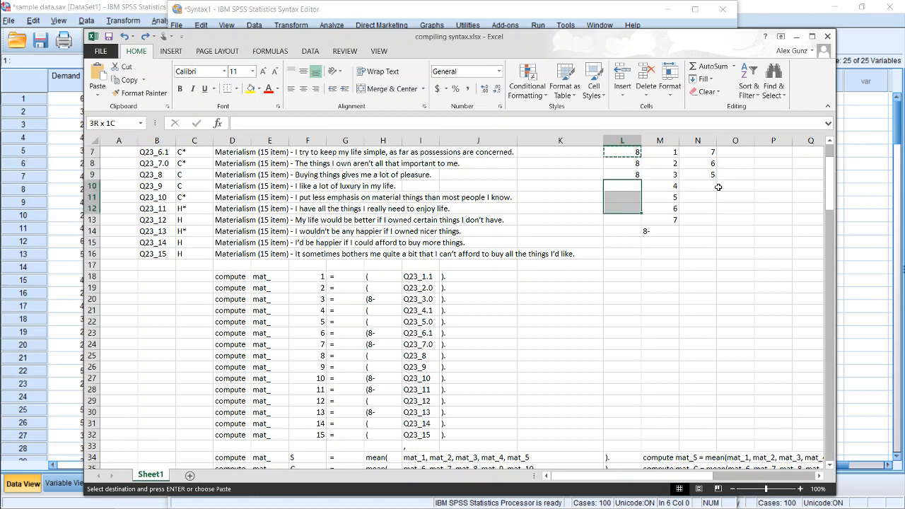
key("shift+Down")
key("ctrl+v")
- Fill the reverse-scoring formula from N7 down through N13 beside the response values
key("Right")
key("Up")
key("Up")
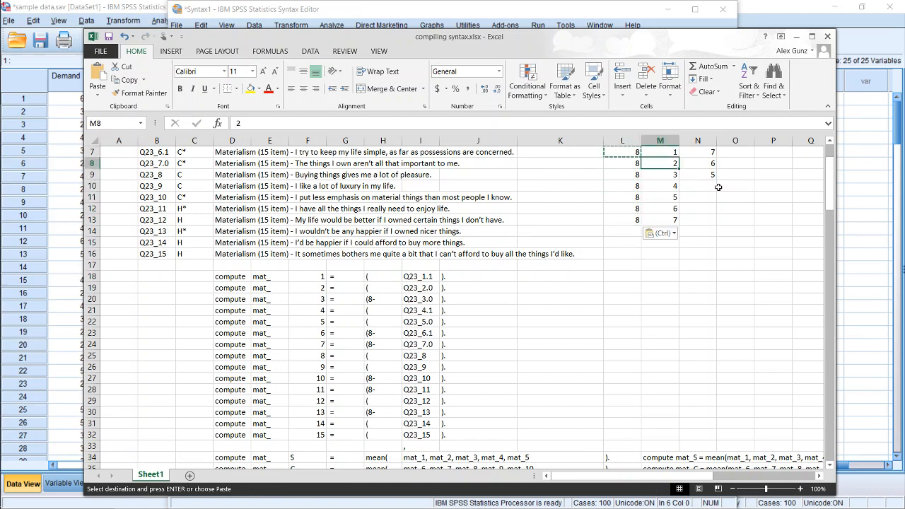
key("Right")
key("Up")
scroll(718, 187, "up", 1)
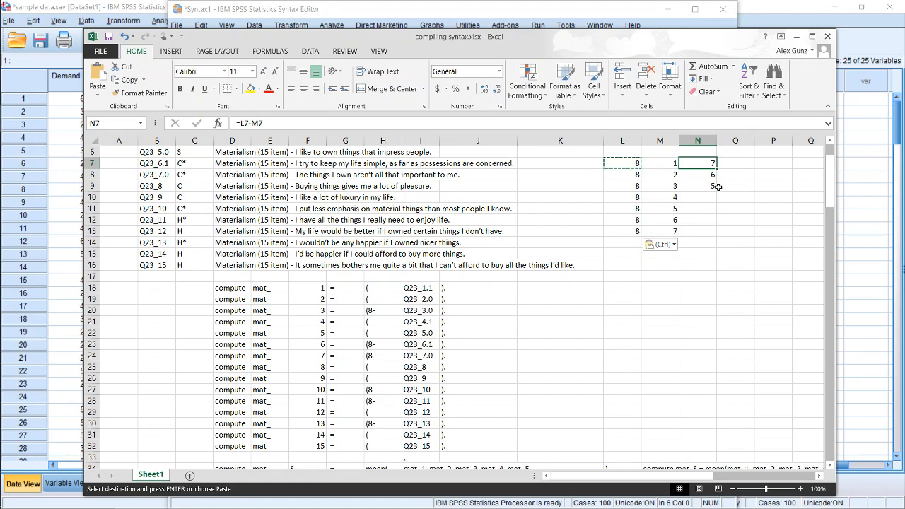
key("ctrl+c")
key("shift+Down")
key("shift+Down")
key("shift+Down")
key("shift+Down")
key("shift+Down")
key("shift+Down")
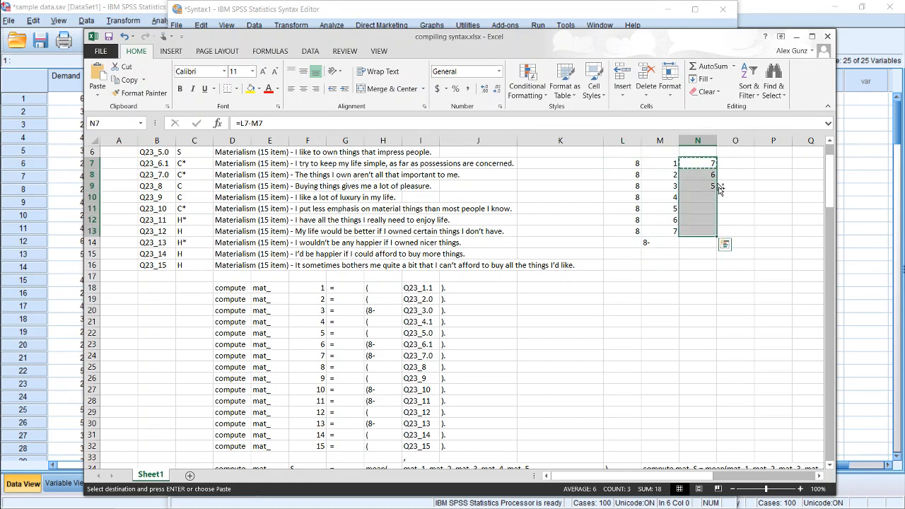
- Examine how the response values in column M pair with the reversed scores in column N when subtracted from 8
key("Left")
key("shift+Down")
key("shift+Down")
key("shift+Down")
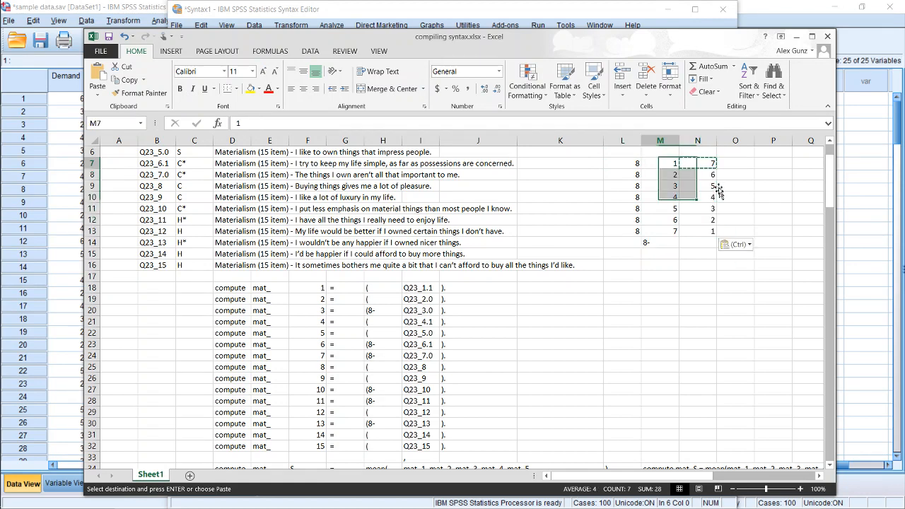
key("shift+Up")
key("shift+Up")
key("shift+Up")
key("Left")
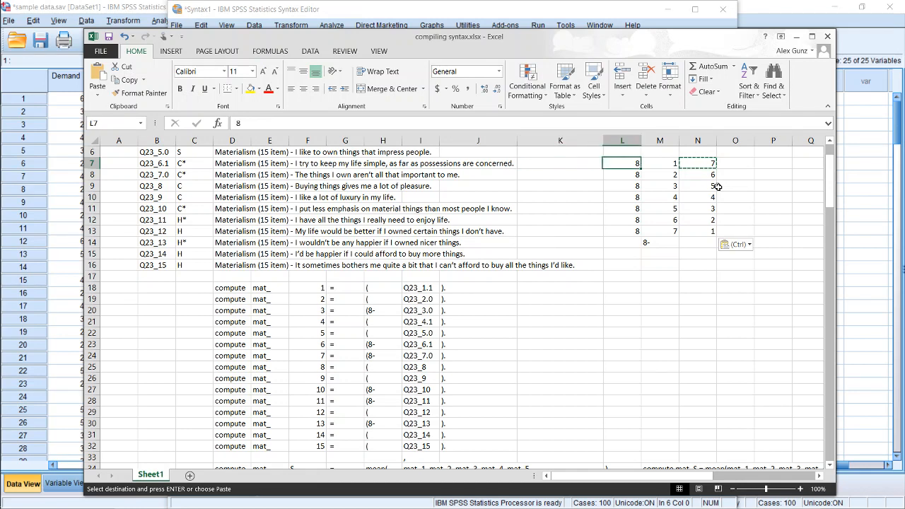
key("Right")
key("Right")
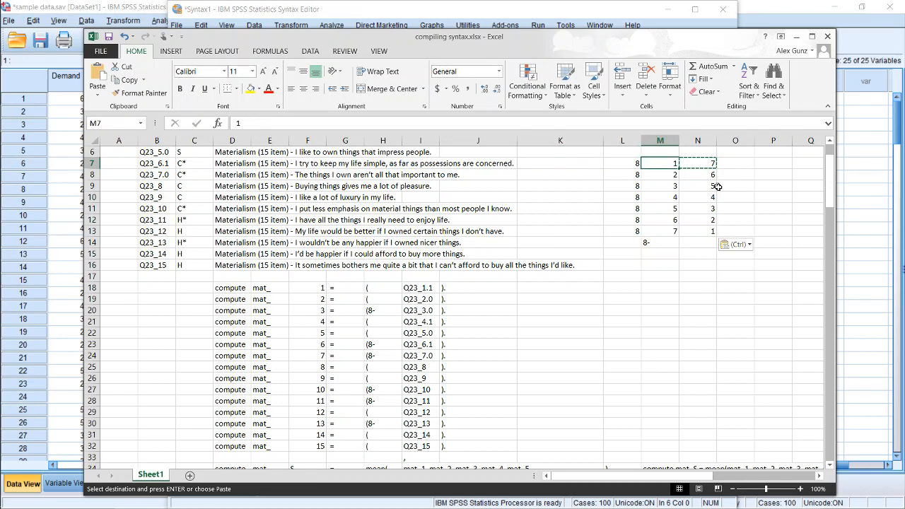
- Clear the "8-" text from M14 below the response values
key("Down")
key("Down")
key("Down")
key("Down")
key("Down")
key("Left")
key("Left")
key("Down")
key("Right")
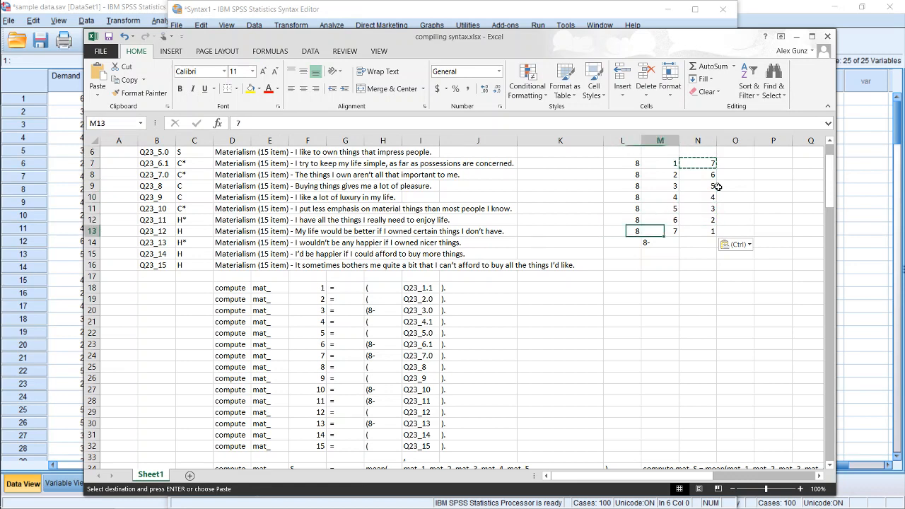
key("Right")
key("Left")
key("Down")
key("Delete")
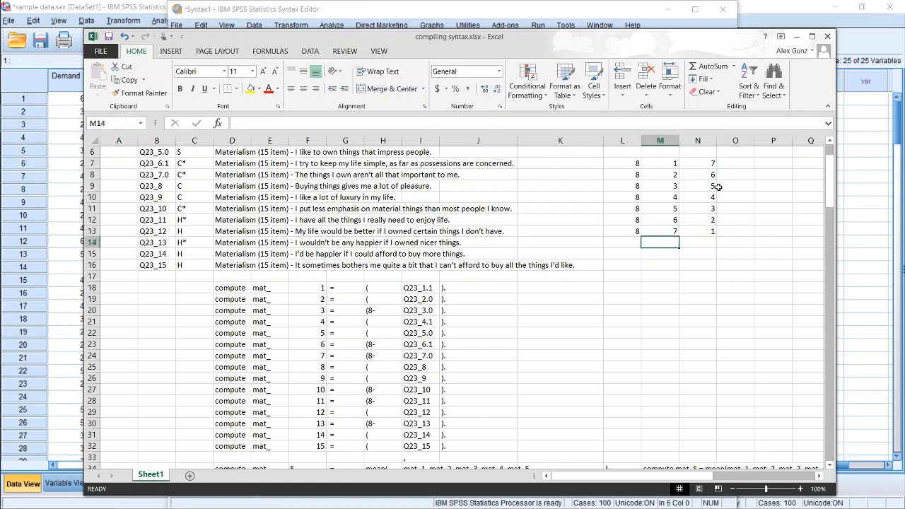
- Clear the whole reverse-scoring example in L7:N13
key("Up")
key("Left")
key("Up")
key("Up")
key("Up")
key("Up")
key("Up")
key("Up")
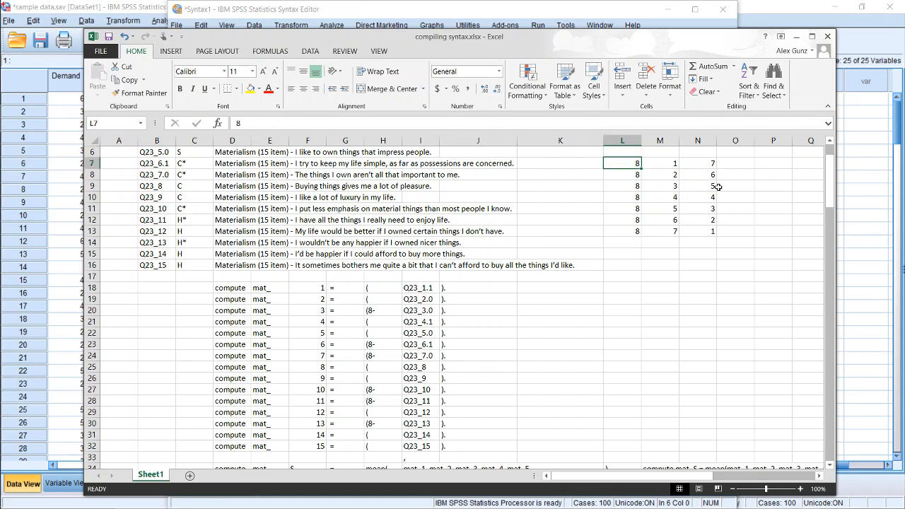
key("shift+Right")
key("shift+Right")
key("shift+Down")
key("shift+Down")
key("shift+Down")
key("shift+Down")
key("shift+Down")
key("shift+Down")
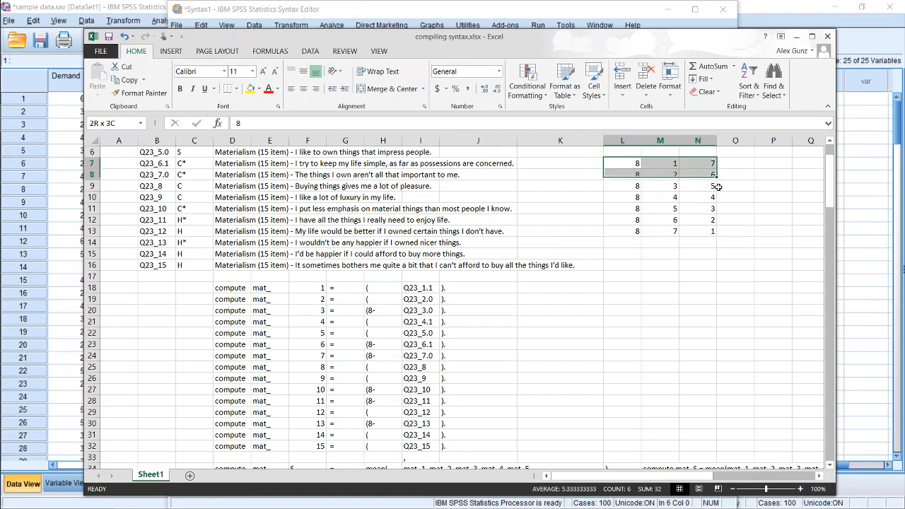
key("Delete")
- Examine the S subscale codes in C2:C6, including the asterisk on the reverse-scored item
key("Left")
key("Left")
key("Left")
key("Left")
key("Left")
key("Left")
key("Left")
key("Left")
key("Left")
key("Left")
key("Left")
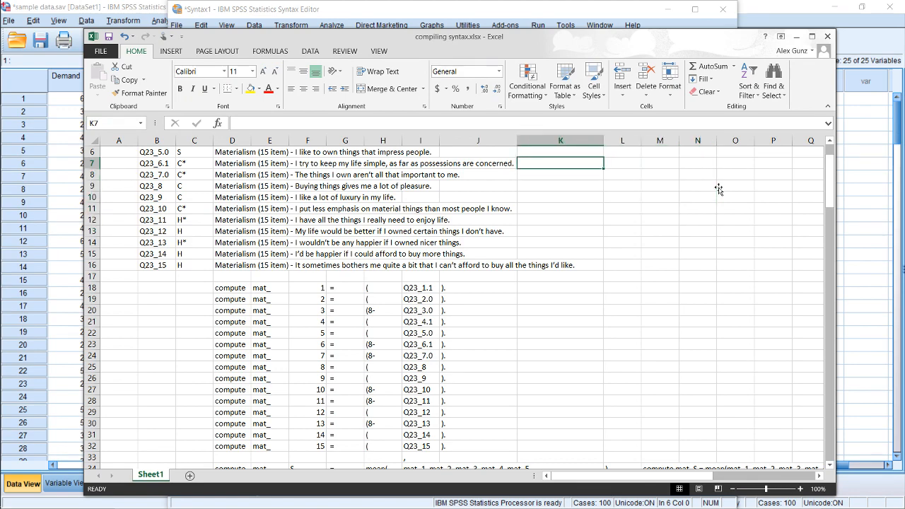
key("Up")
key("Up")
key("Up")
key("Up")
key("Up")
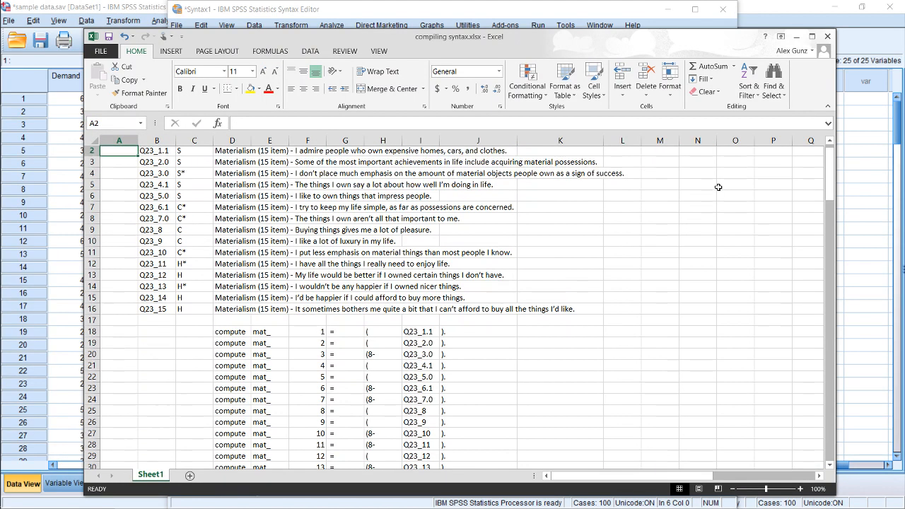
key("Right")
key("Right")
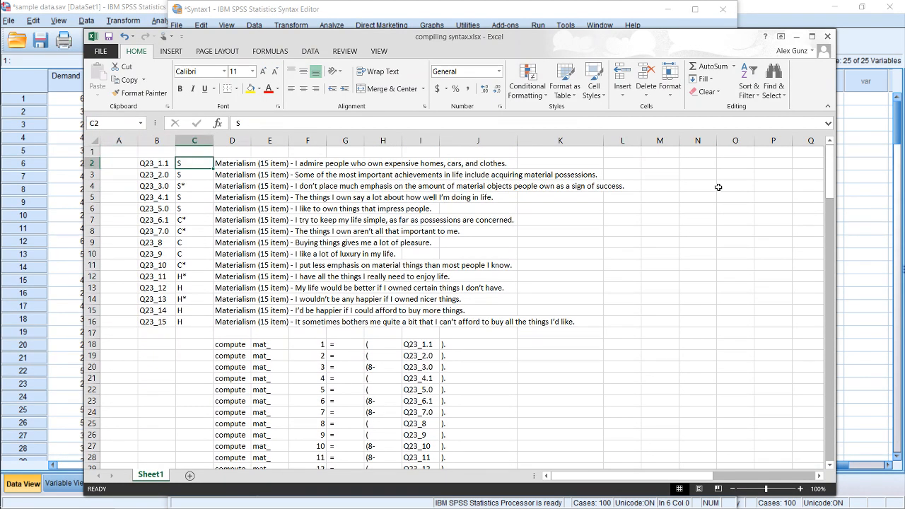
key("Down")
key("Down")
key("Down")
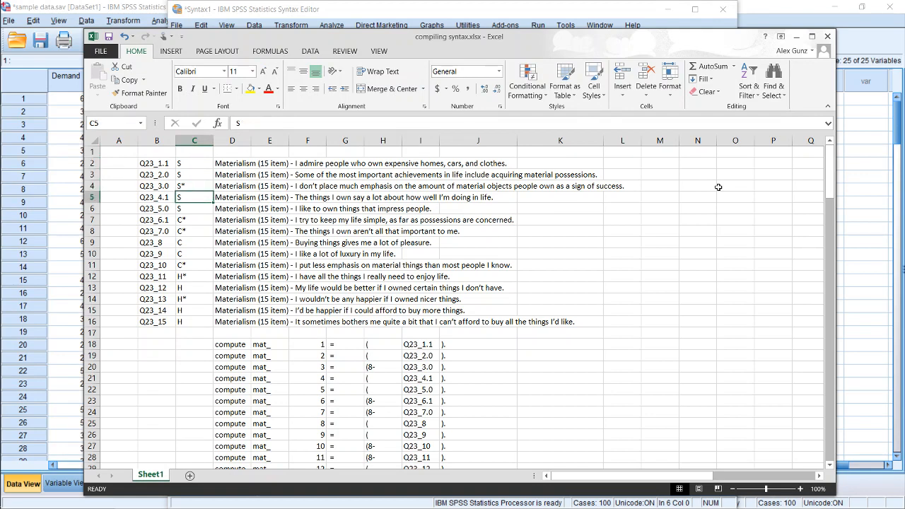
key("Up")
key("Down")
key("Down")
- Examine the C subscale codes in C7:C11 and which of those items carry an asterisk
key("Down")
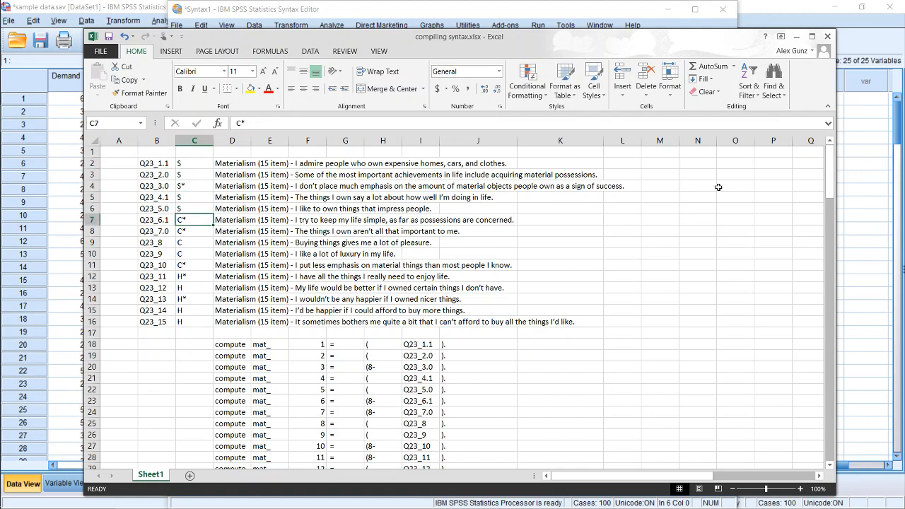
key("Down")
key("Down")
key("Down")
key("Down")
key("Down")
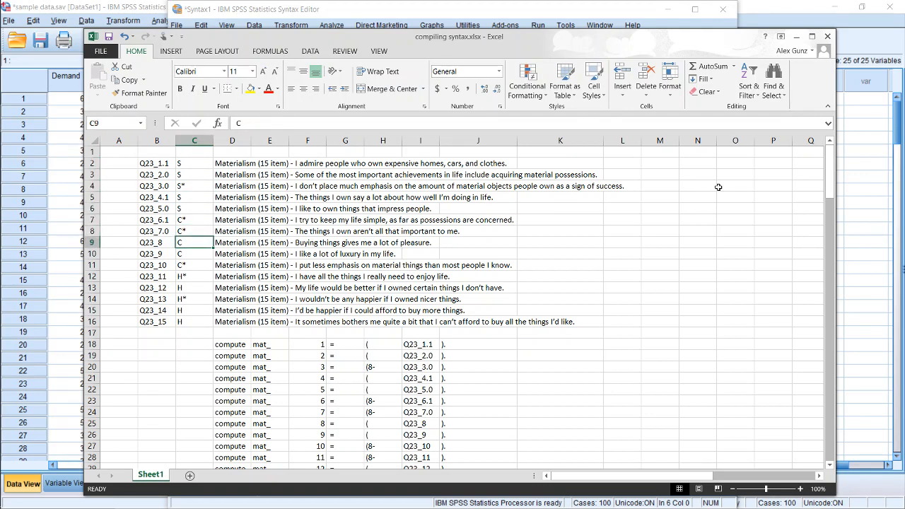
key("Down")
key("Up")
key("Up")
key("Up")
key("Up")
key("Up")
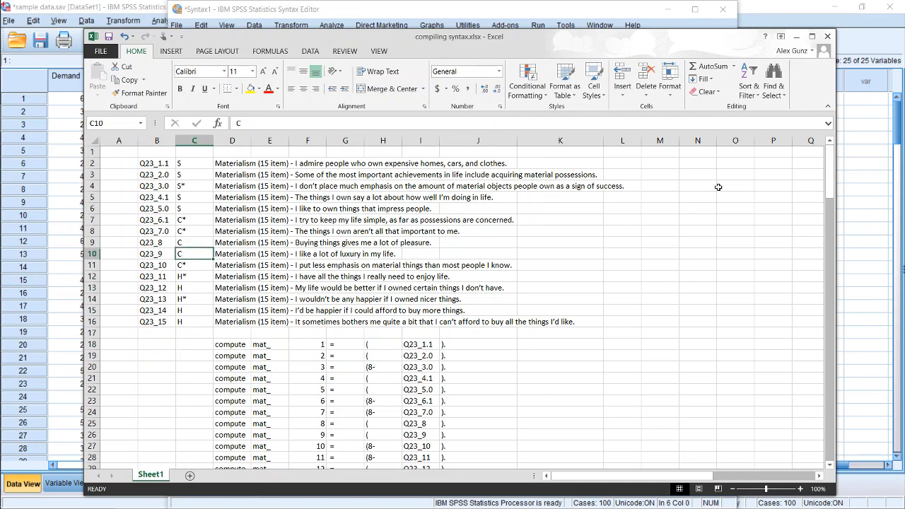
key("Down")
key("Down")
- Examine the H subscale codes in C12:C16 and the compute rows beneath the item list
key("Down")
key("Down")
key("Down")
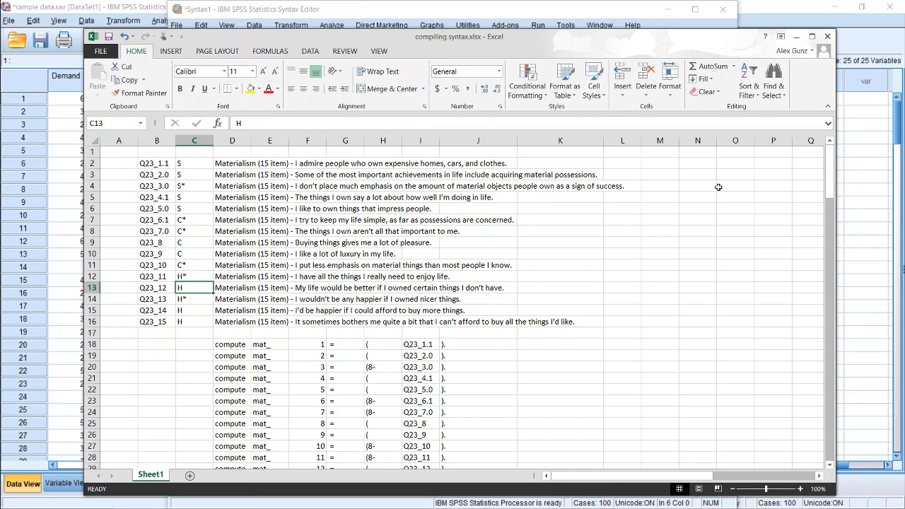
key("Down")
key("Down")
key("Down")
key("Down")
key("Down")
key("Down")
key("Down")
key("Down")
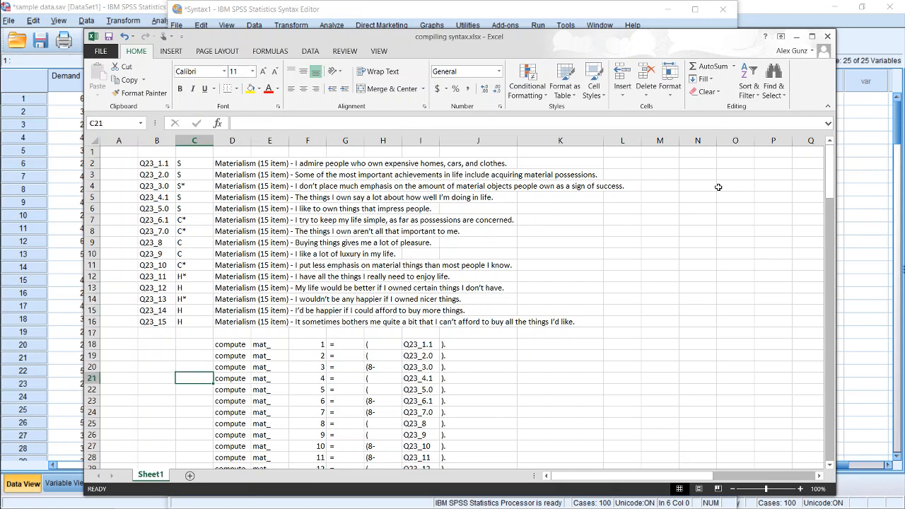
key("Down")
key("Down")
key("Down")
key("Down")
key("Down")
key("Down")
key("Down")
key("Down")
key("Down")
key("Down")
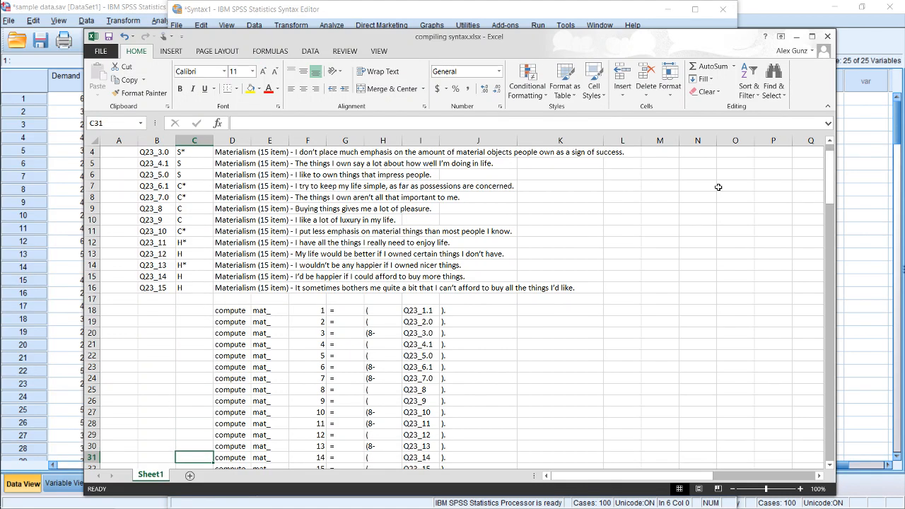
- Review the subscale codes in column C once more against the compute rows, ending just below the last item
key("Up")
key("Up")
key("Up")
key("Up")
key("Up")
key("Up")
key("Up")
key("Up")
key("Up")
key("Up")
key("Up")
key("Up")
key("Up")
key("Up")
key("Up")
key("Up")
key("Up")
key("Up")
key("Up")
key("Up")
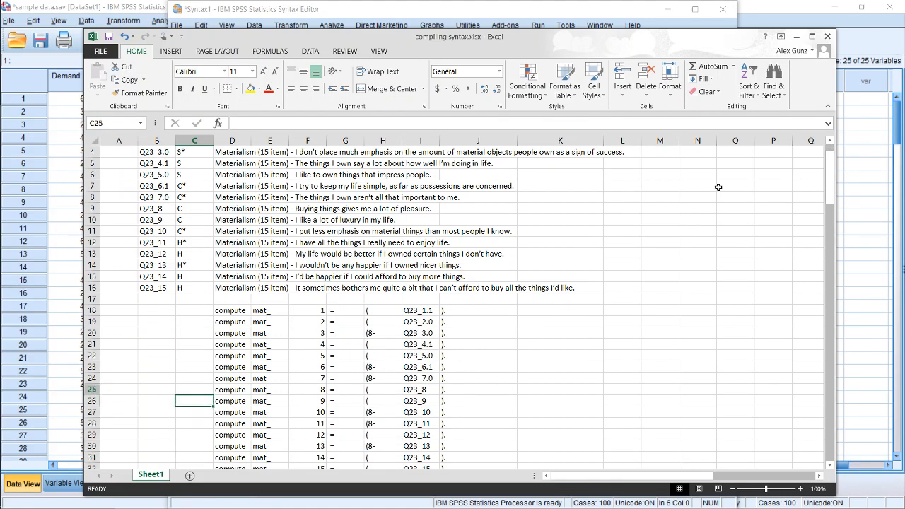
key("Down")
key("Down")
key("Down")
key("Down")
key("Down")
key("Down")
key("Down")
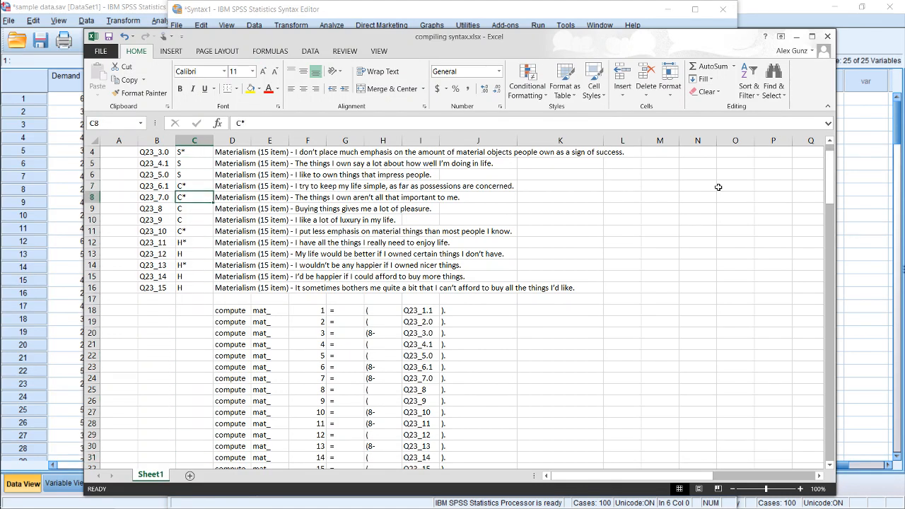
key("Down")
key("Down")
key("Down")
key("Down")
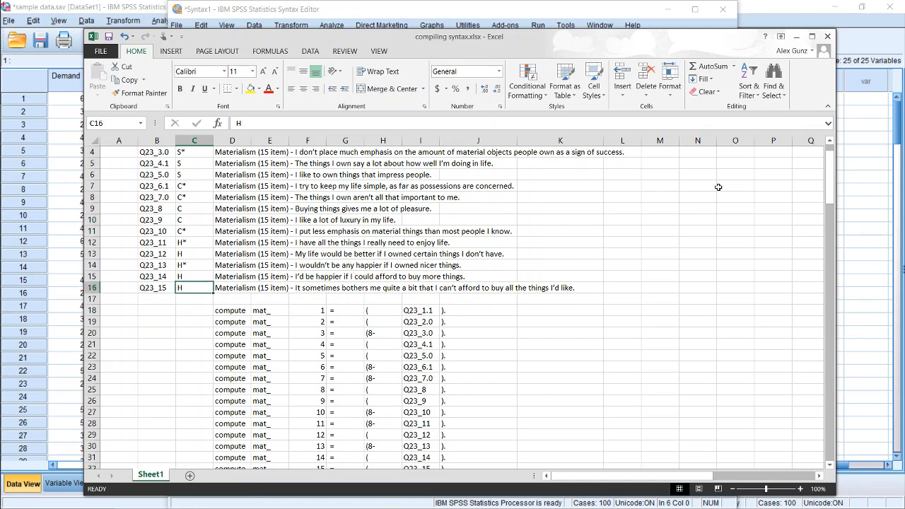
key("Down")
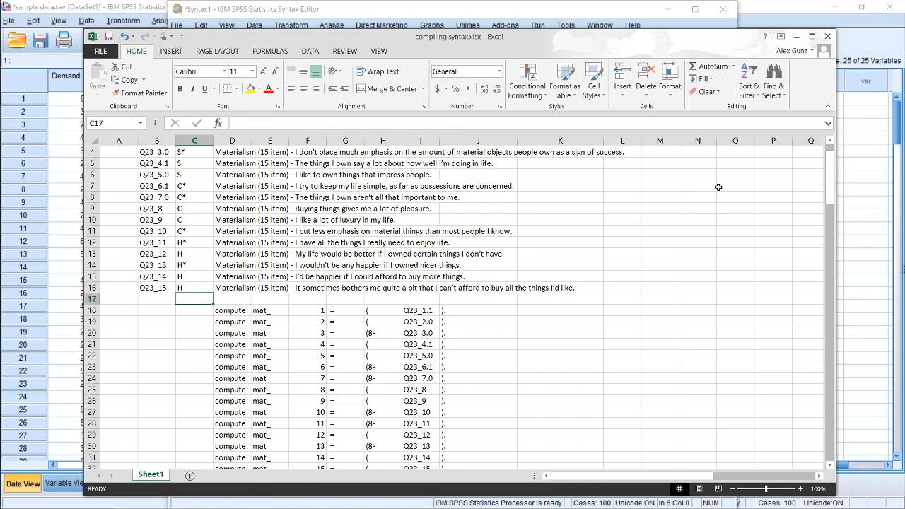
- Clear the item numbers in F18:F32 from the compute rows
key("Up")
key("Down")
key("Right")
key("Down")
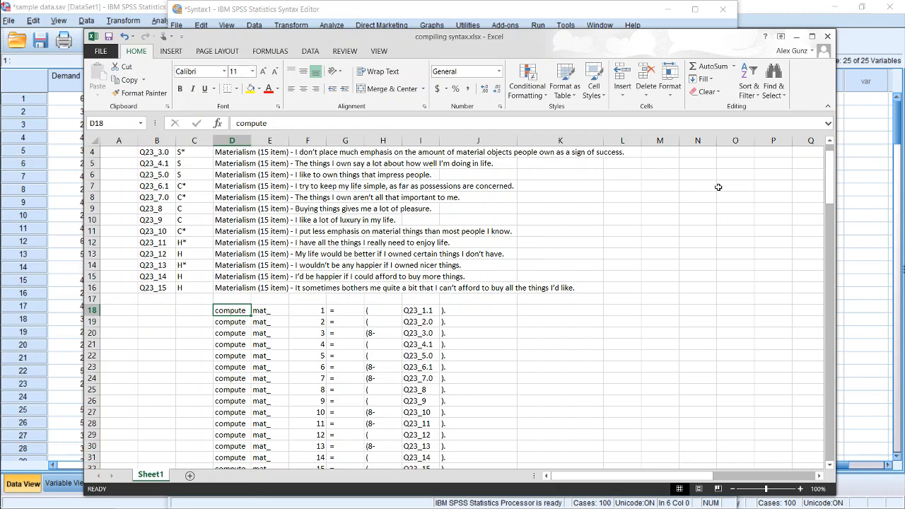
key("Right")
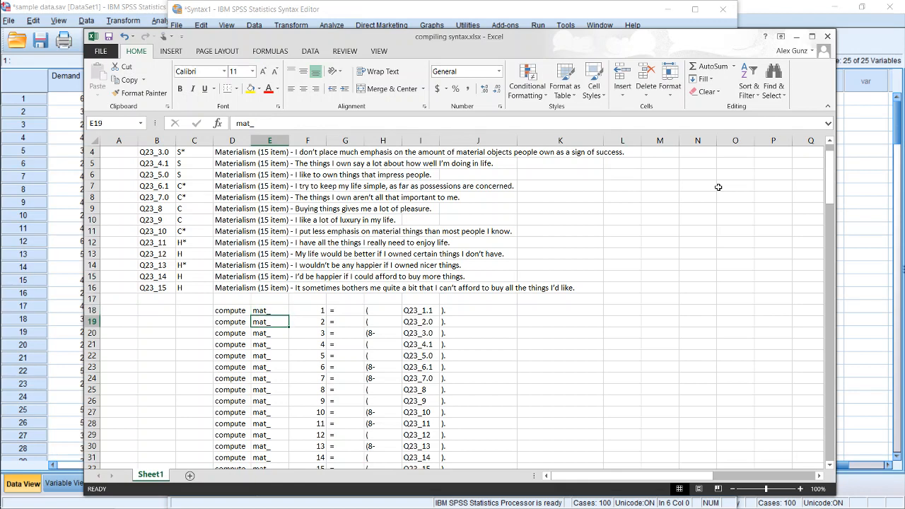
key("Right")
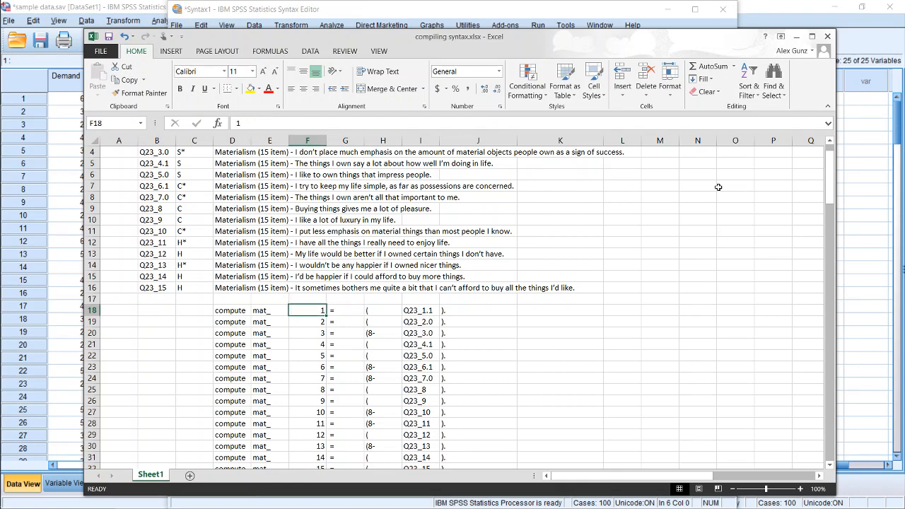
key("ctrl+shift+Down")
key("Delete")
key("Up")
key("Down")
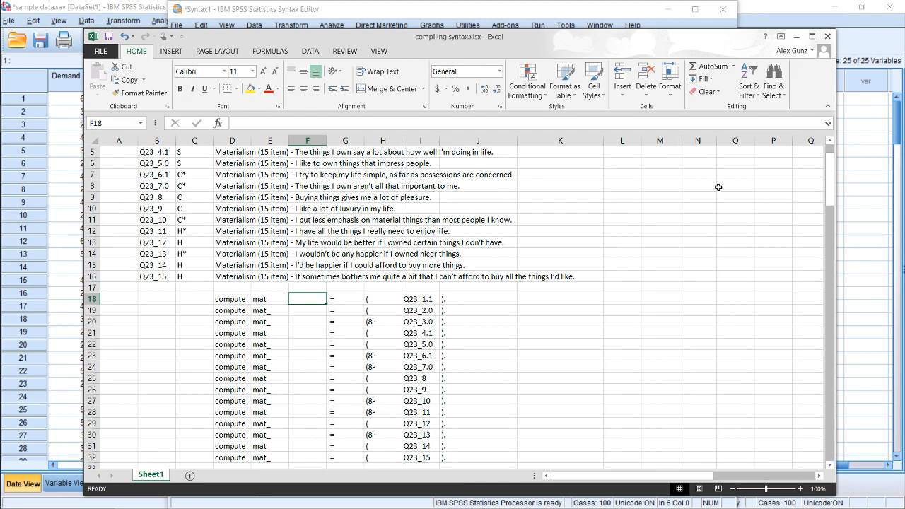
- Enter 1 in F18 and 2 in F19 as the first item numbers of the compute rows
type("1")
key("Return")
type("2")
key("Return")
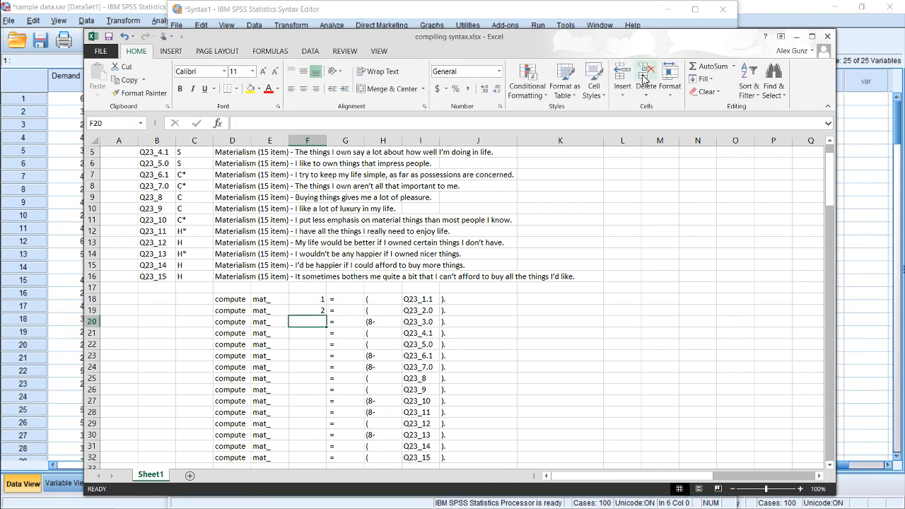
- Continue the numbering down F18:F32 through 15 and check the first compute row's opening bracket and variable name
left_click_drag(313, 300, 330, 464)
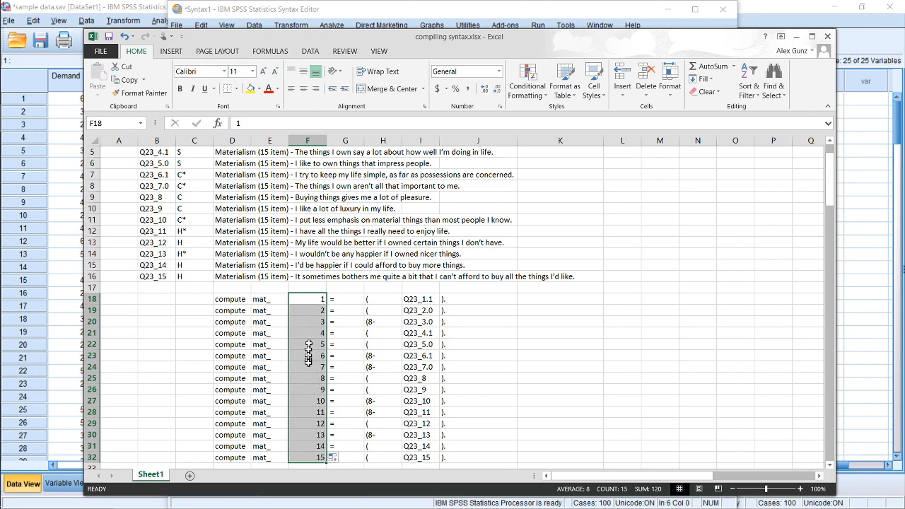
left_click(375, 298)
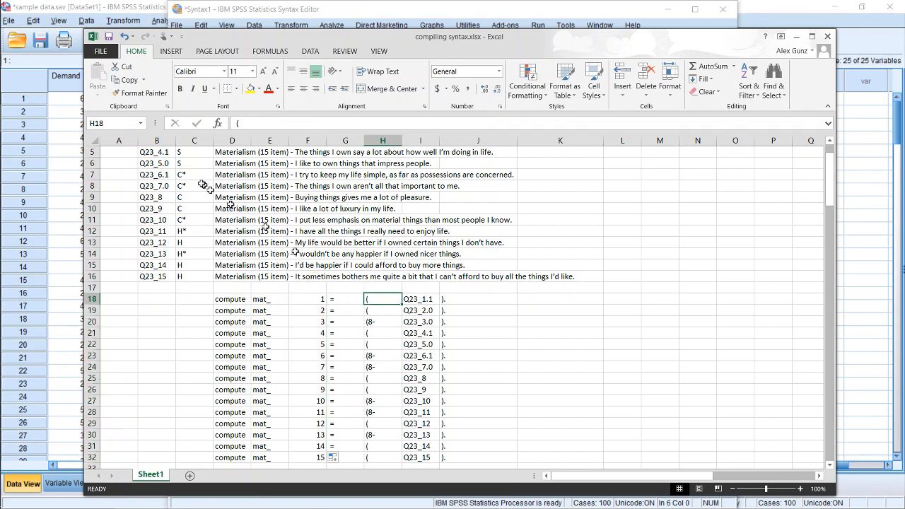
scroll(147, 202, "up", 2)
left_click_drag(155, 163, 155, 322)
left_click(428, 345)
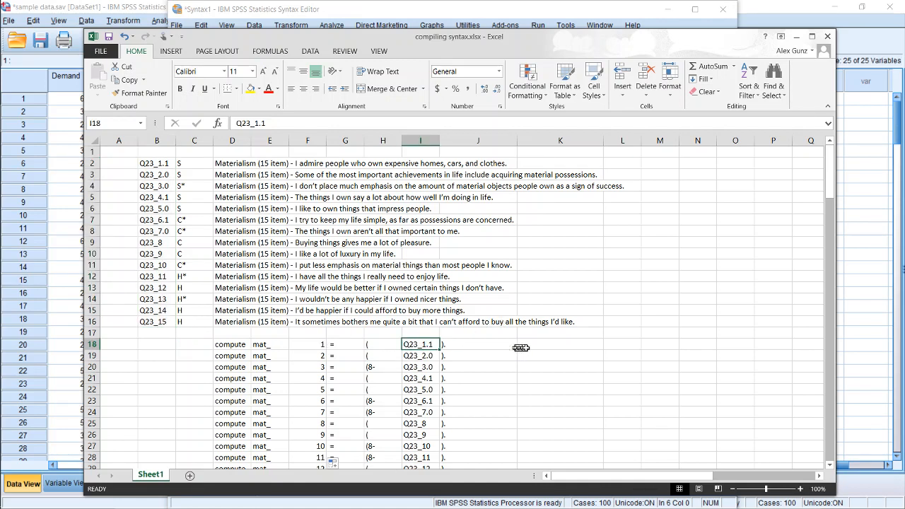
- Enter =CONCATENATE(D18,E18,F18,G18,H18,I18,J18) in K18 to join the first row's pieces into one compute line
left_click(559, 342)
type("=co")
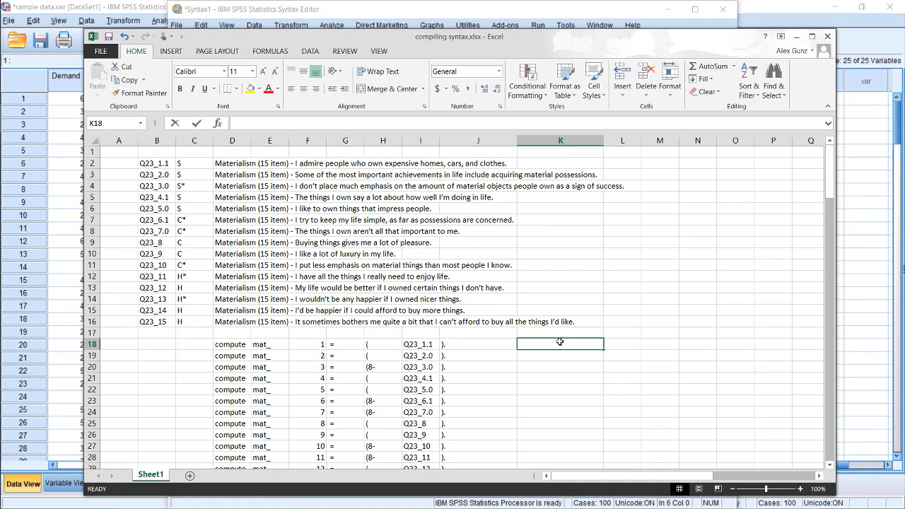
type("n")
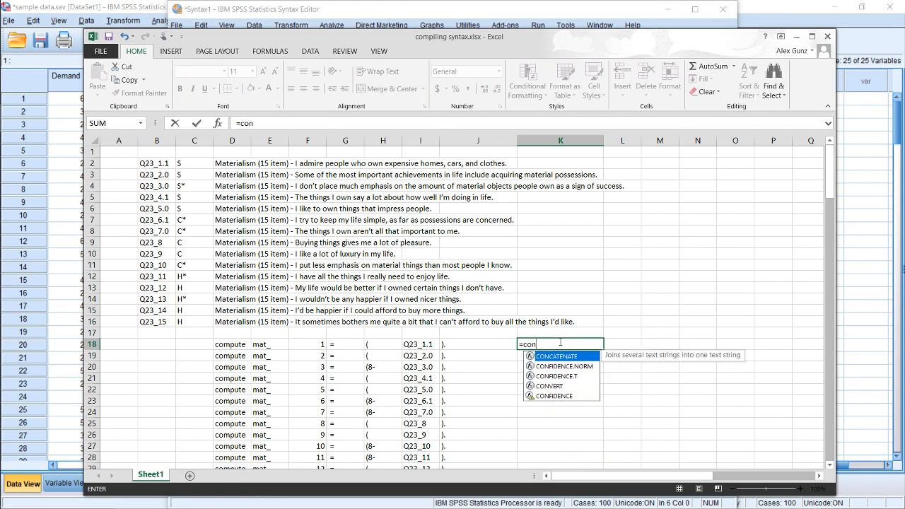
type("catenate(")
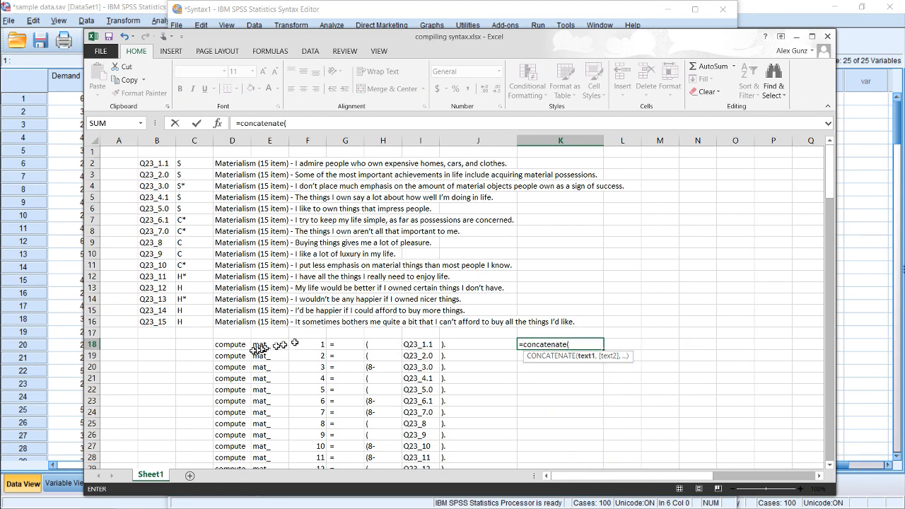
left_click(229, 348)
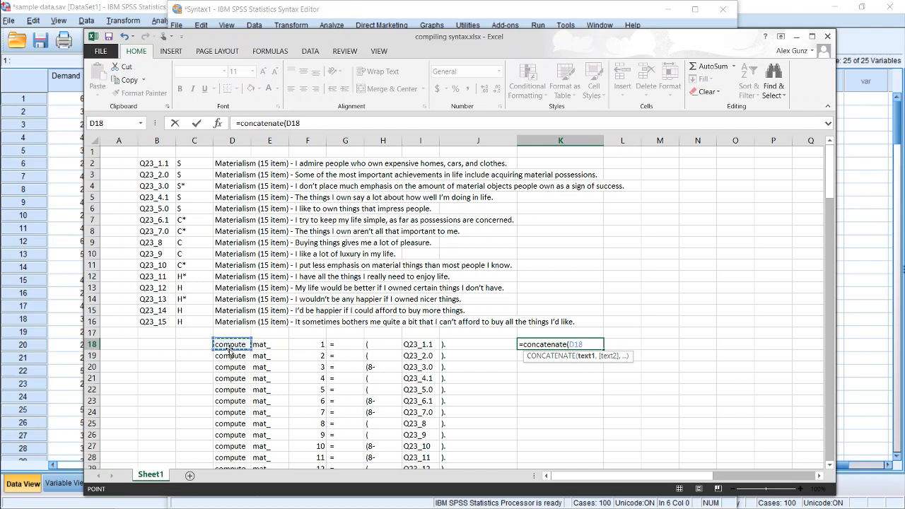
type(",")
left_click(263, 345)
type(",")
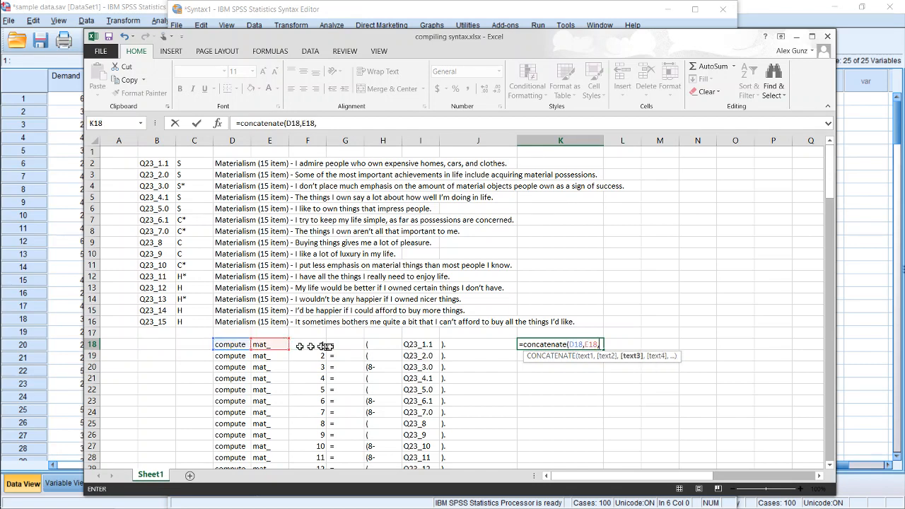
left_click(320, 346)
type(",")
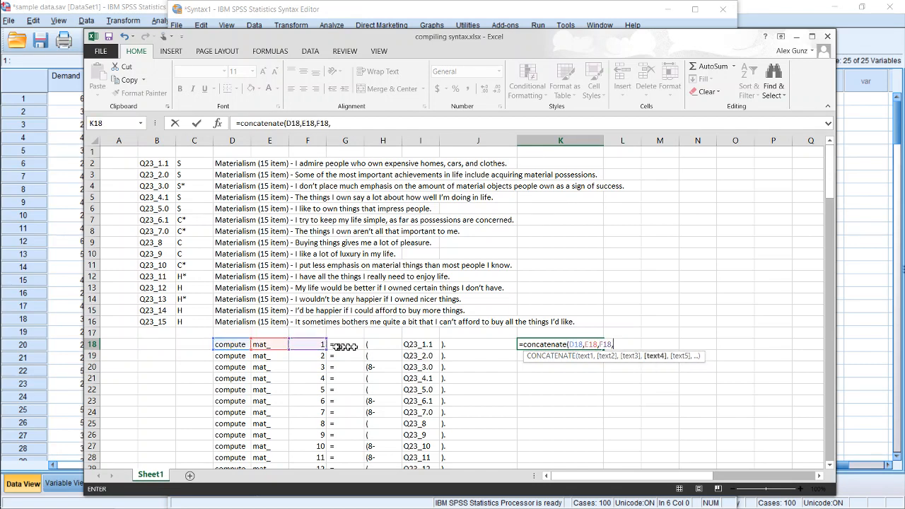
left_click(337, 348)
type(",")
left_click(373, 346)
type(",")
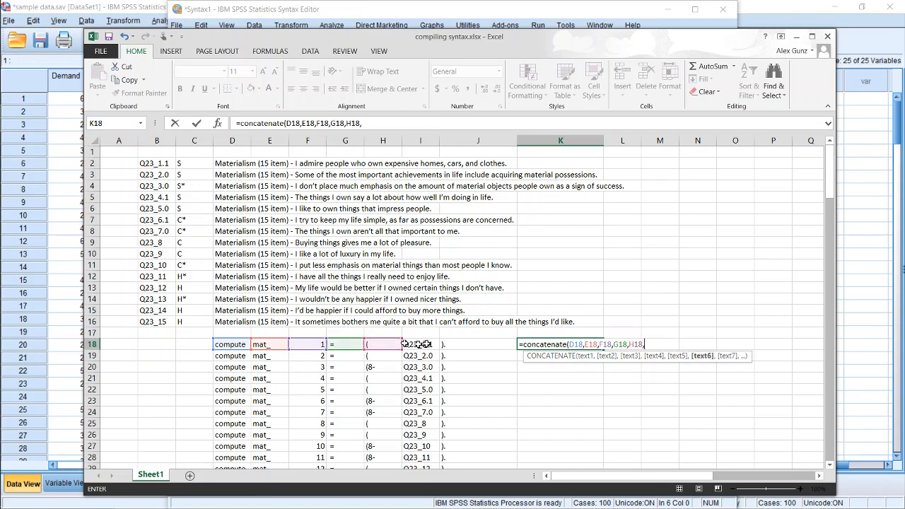
left_click(426, 345)
type(",")
left_click(469, 345)
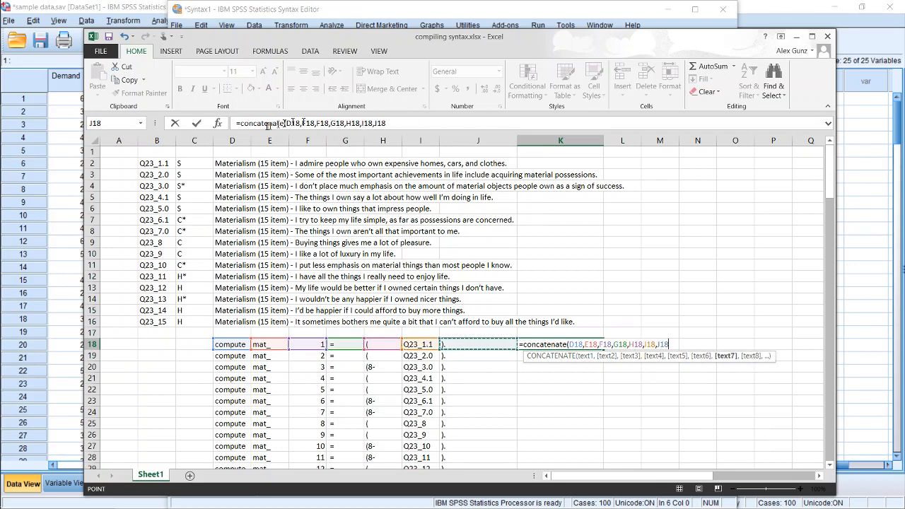
left_click(405, 120)
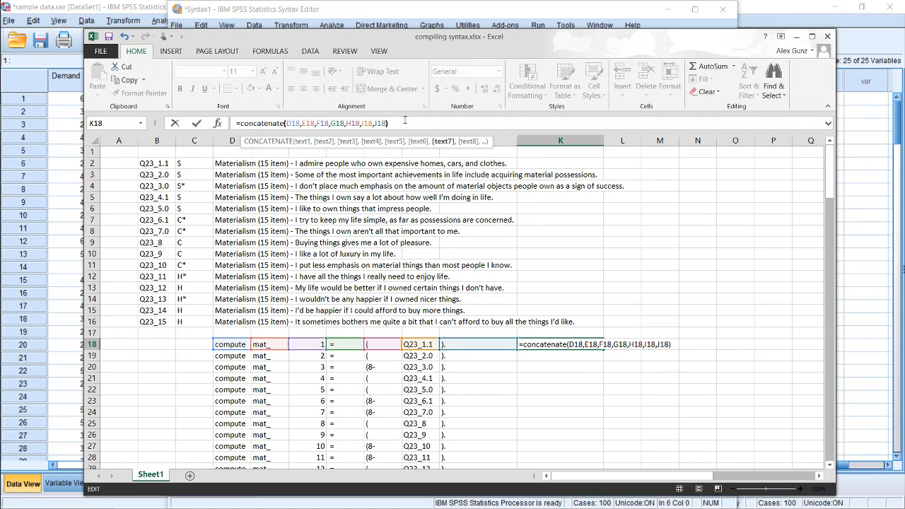
key("ctrl+Return")
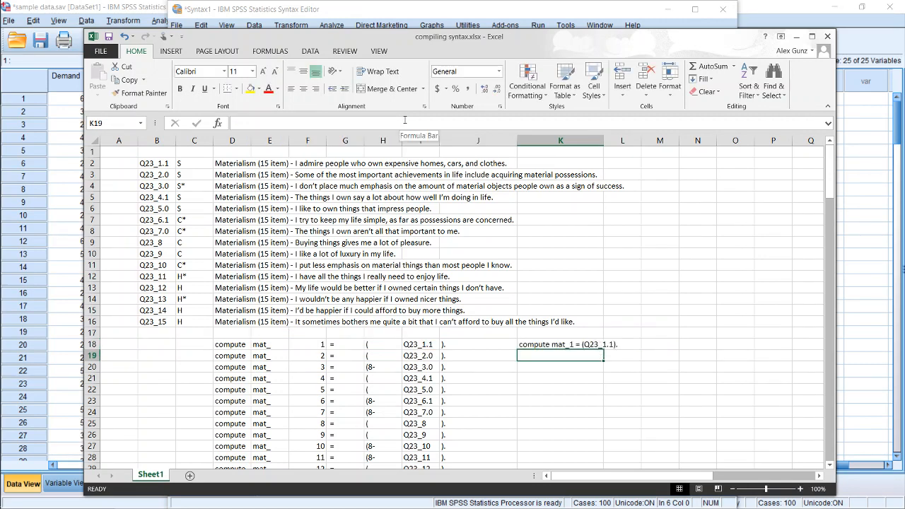
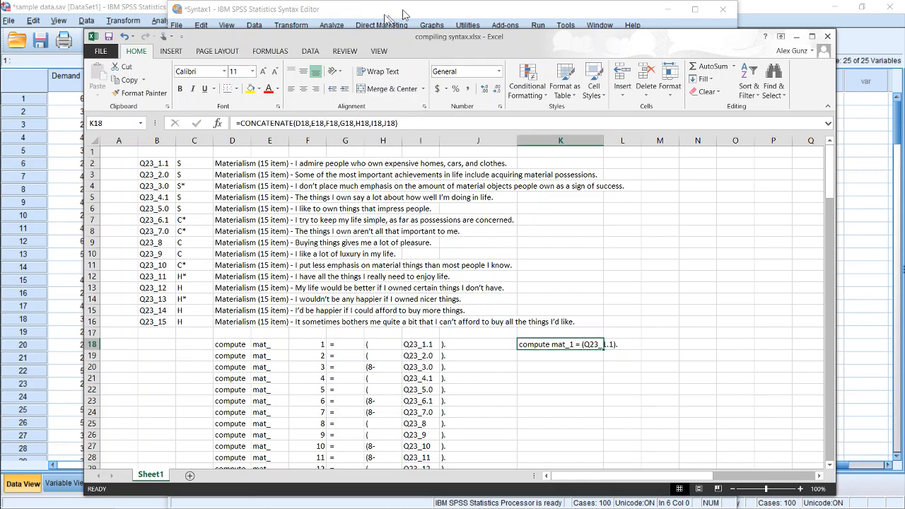
- Copy the CONCATENATE formula from K18 down through K19:K32
left_click(629, 346)
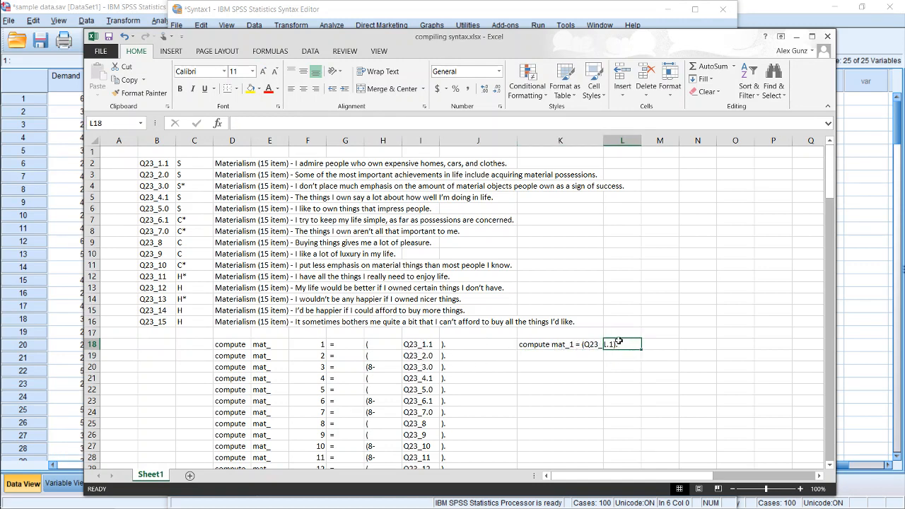
left_click(551, 342)
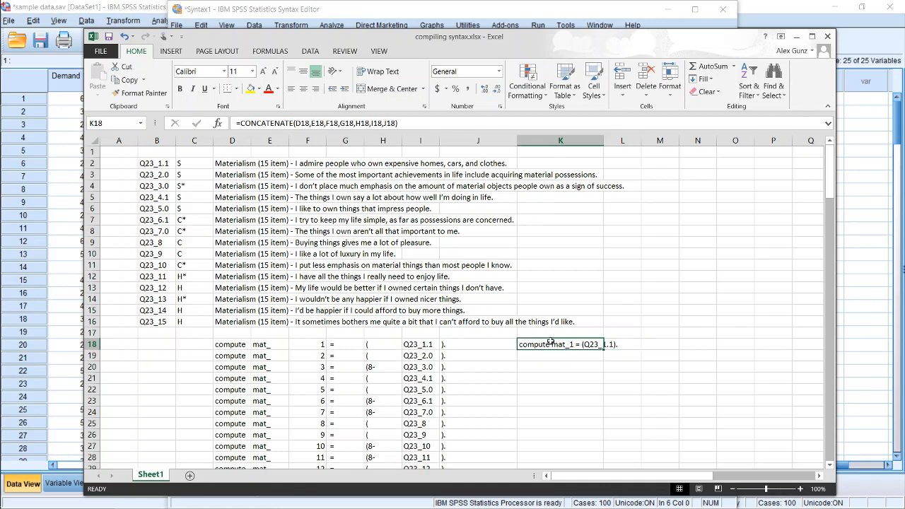
key("ctrl+c")
key("Down")
key("shift+Down")
key("shift+Down")
key("shift+Down")
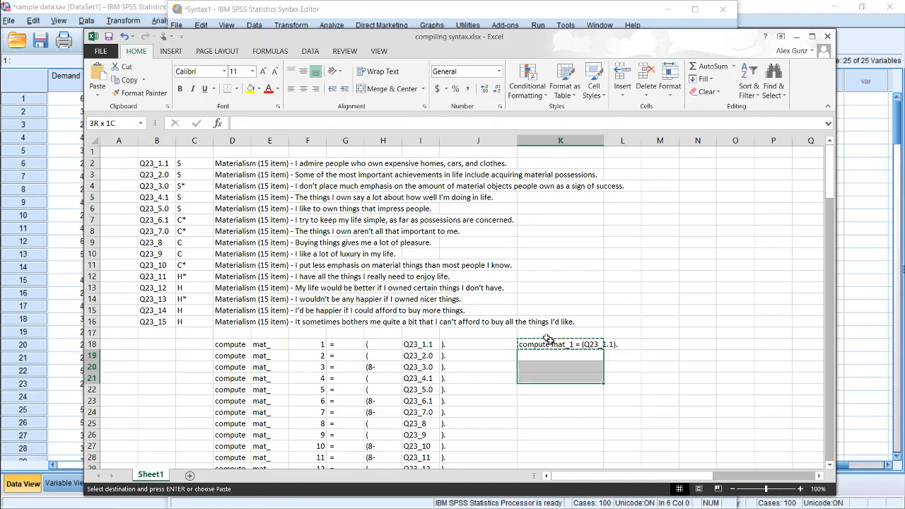
key("shift+Down")
key("shift+Down")
key("shift+Down")
key("shift+Down")
key("shift+Down")
key("shift+Down")
key("shift+Down")
key("shift+Down")
key("shift+Down")
key("shift+Down")
key("shift+Down")
key("shift+Down")
key("shift+Down")
key("shift+Up")
key("shift+Up")
key("shift+Up")
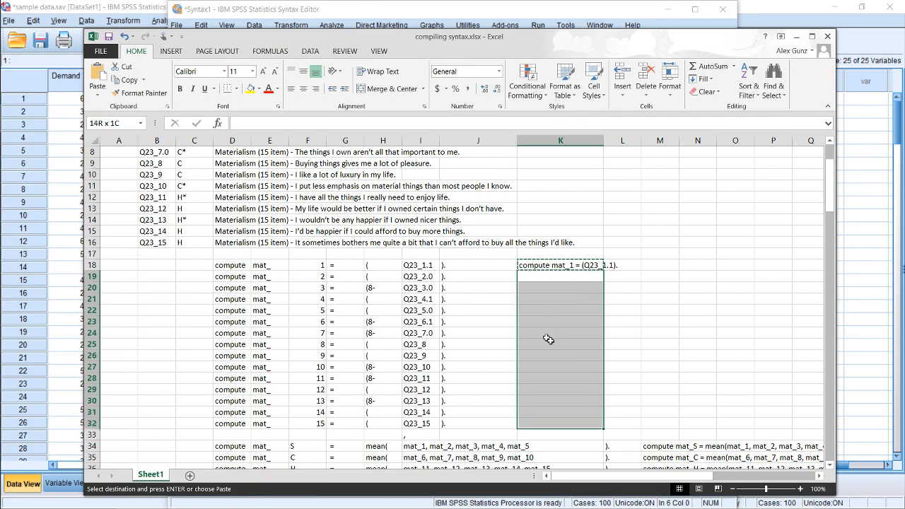
key("ctrl+v")
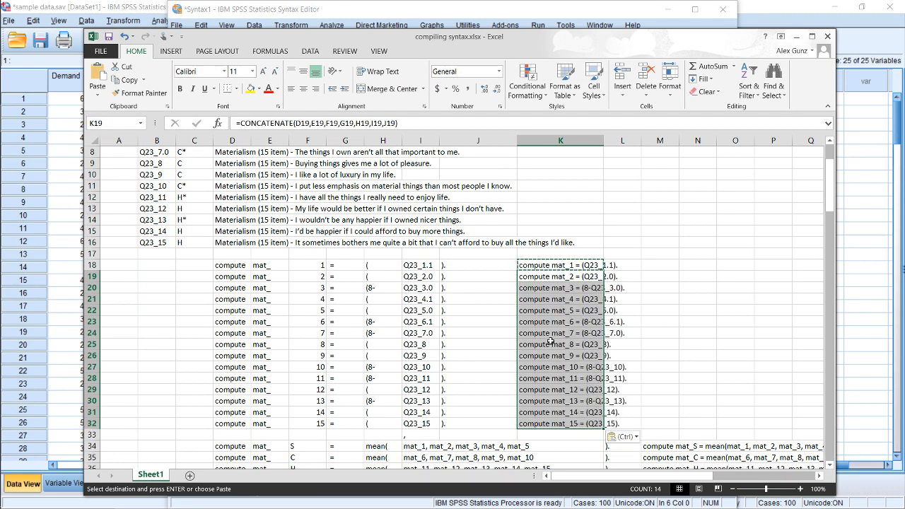
- Copy the joined compute lines in K18:K32 into the SPSS Syntax Editor at line 6, above EXECUTE
key("Down")
key("Left")
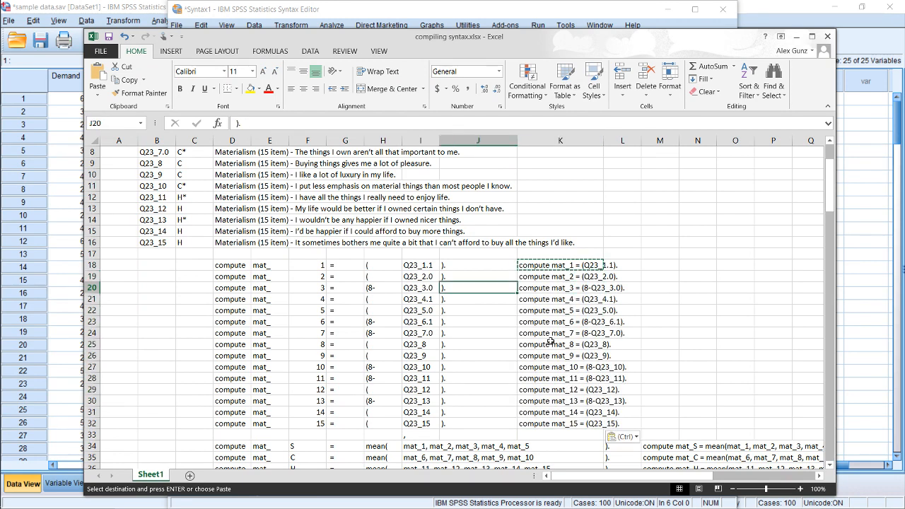
key("Right")
key("Up")
key("Up")
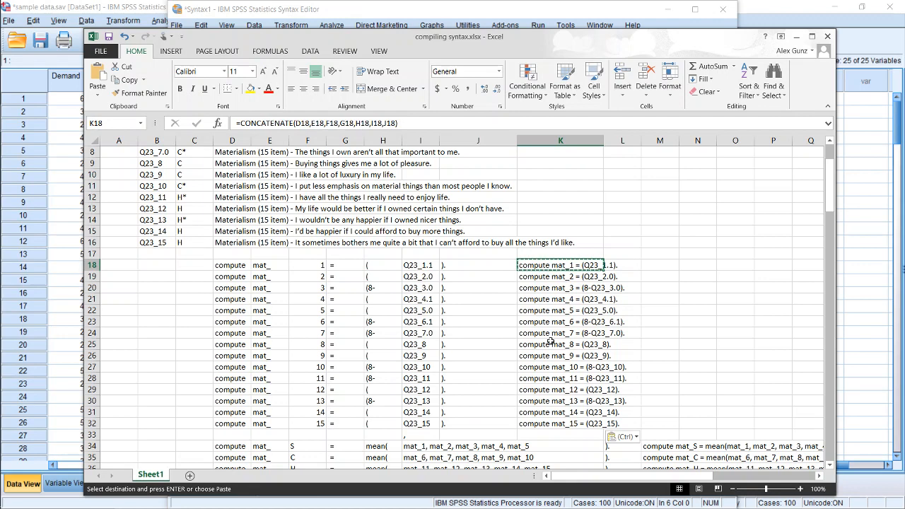
key("ctrl+shift+Down")
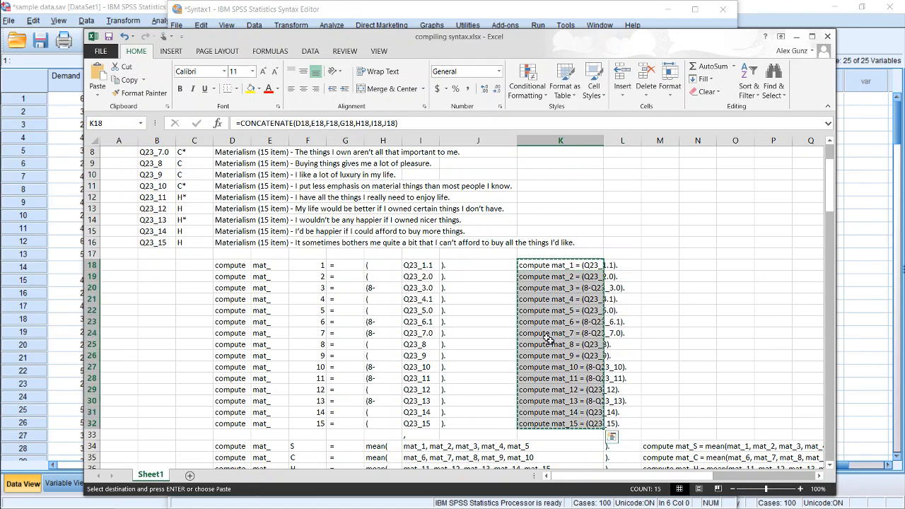
key("ctrl+q")
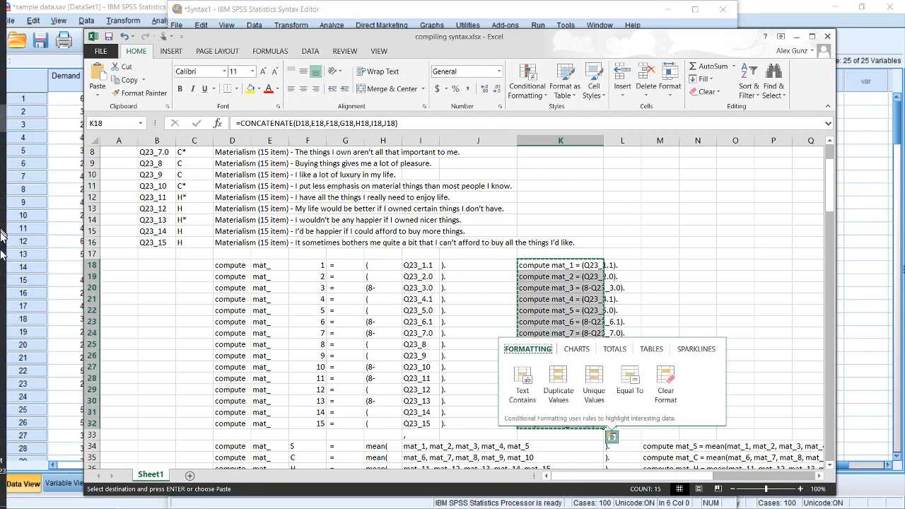
mouse_move(21, 84)
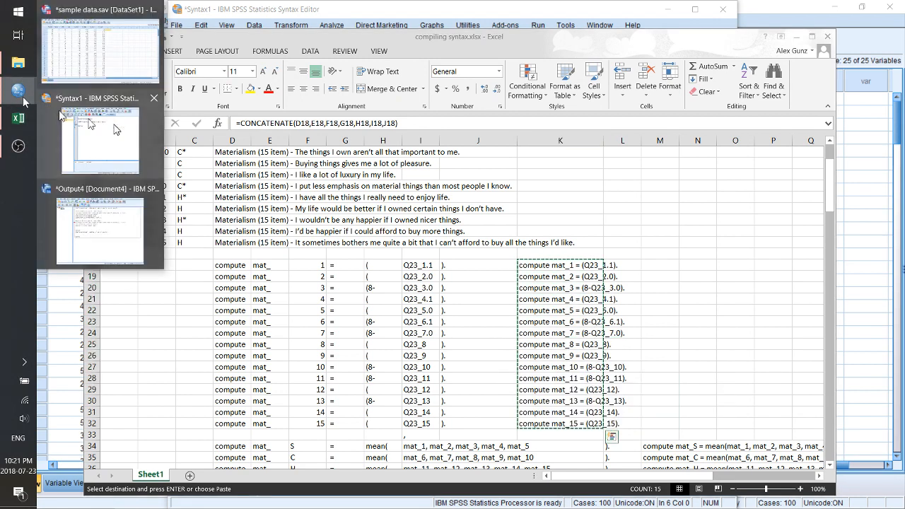
left_click(100, 131)
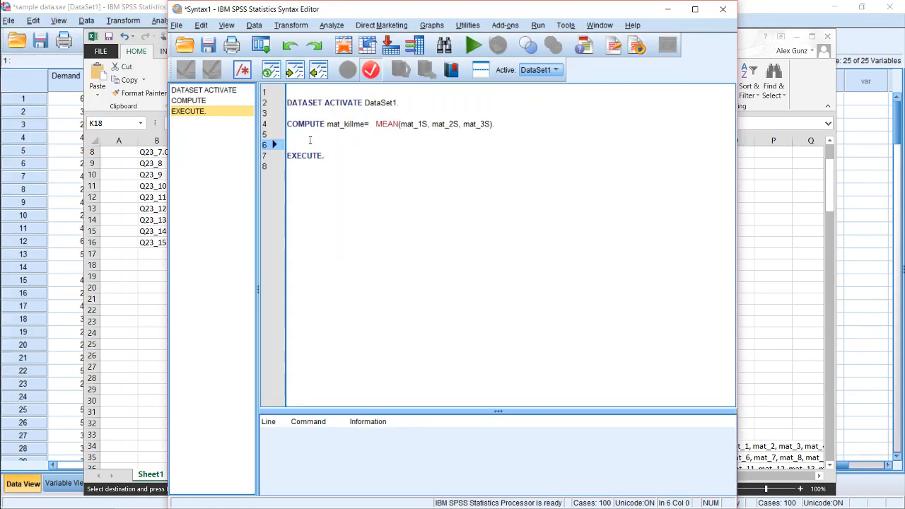
key("ctrl+v")
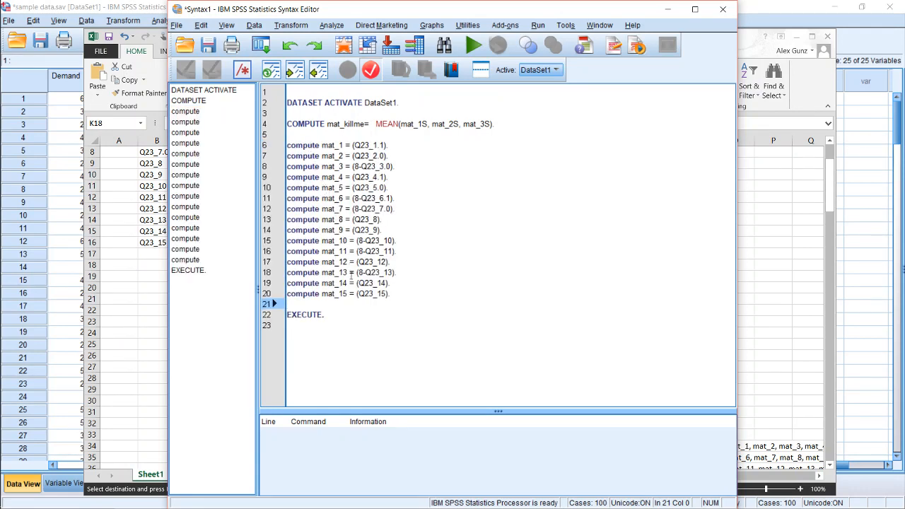
left_click(359, 313)
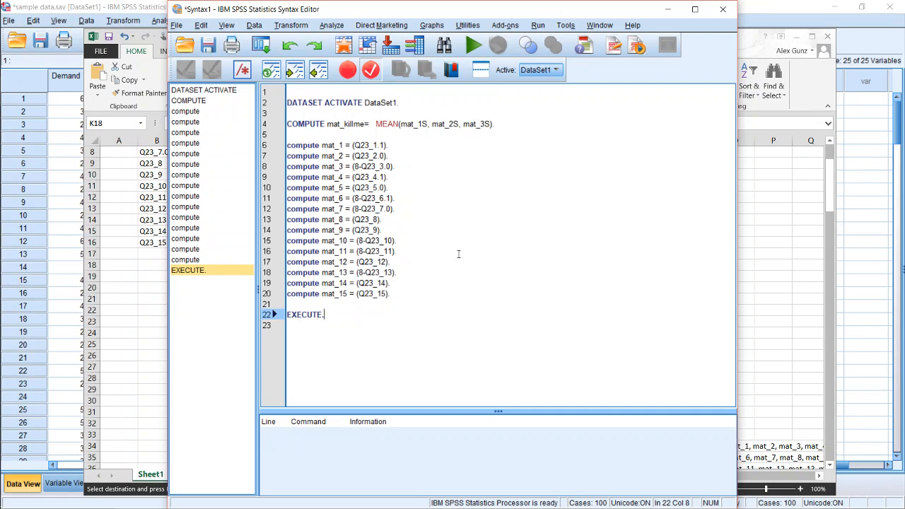
- Switch back to Excel and copy the subscale codes from C2:C16 to B18:B32 beside the compute rows
left_click(141, 313)
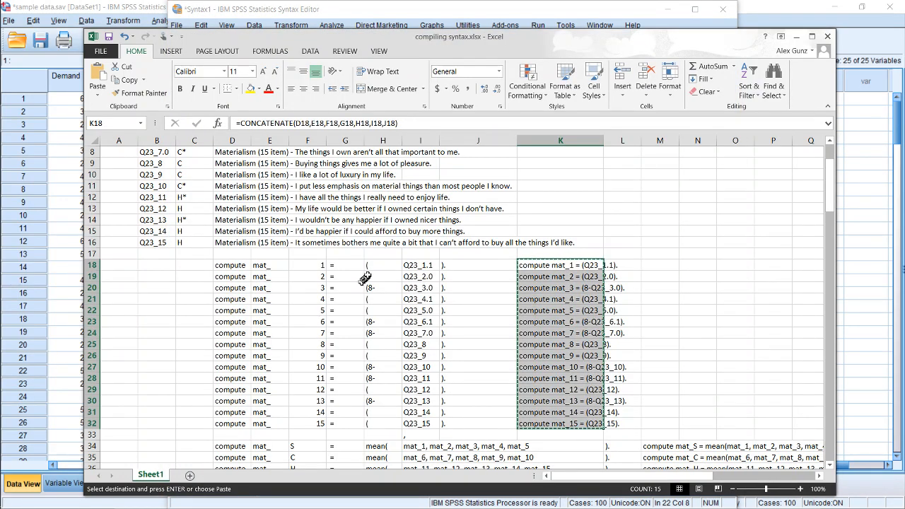
left_click(183, 242)
key("ctrl+shift+Up")
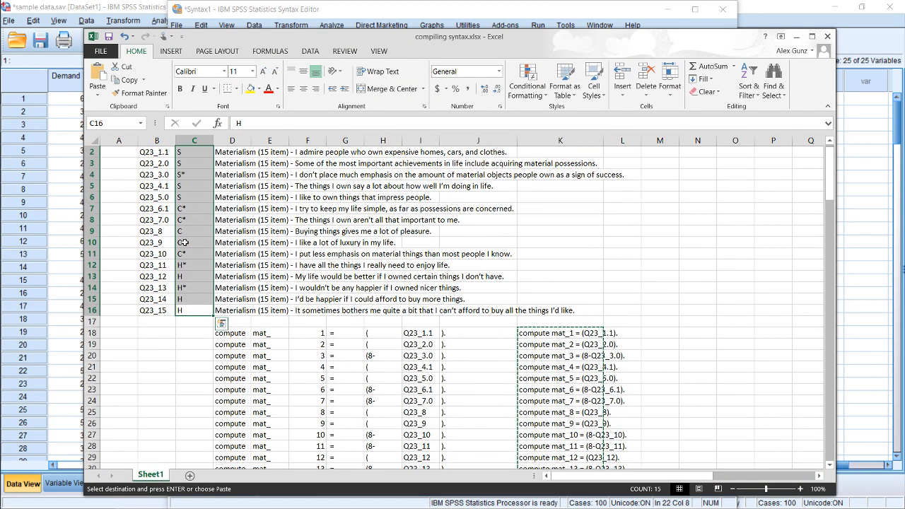
key("ctrl+c")
key("Down")
key("Down")
key("Left")
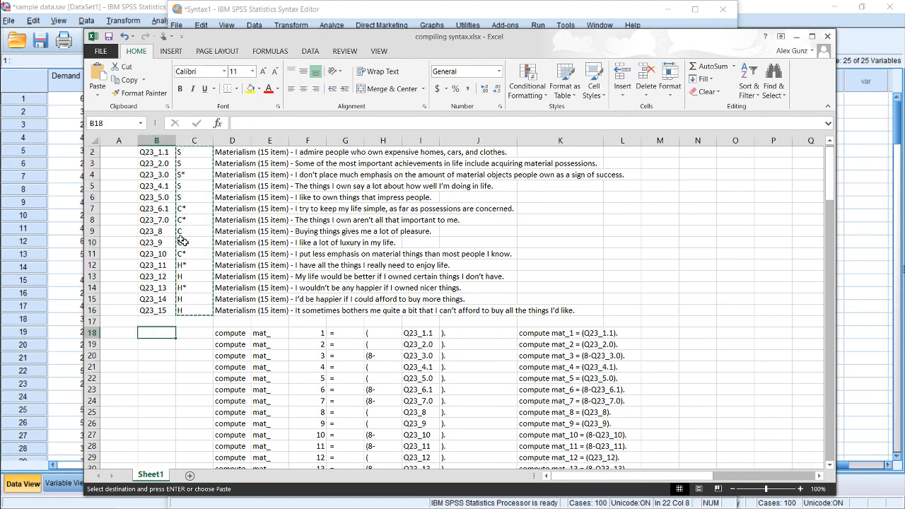
key("ctrl+v")
- Compare the codes in column B with the reverse-scoring prefixes in column H, ending on the joined compute line in K20
key("Down")
key("Down")
key("Down")
key("Down")
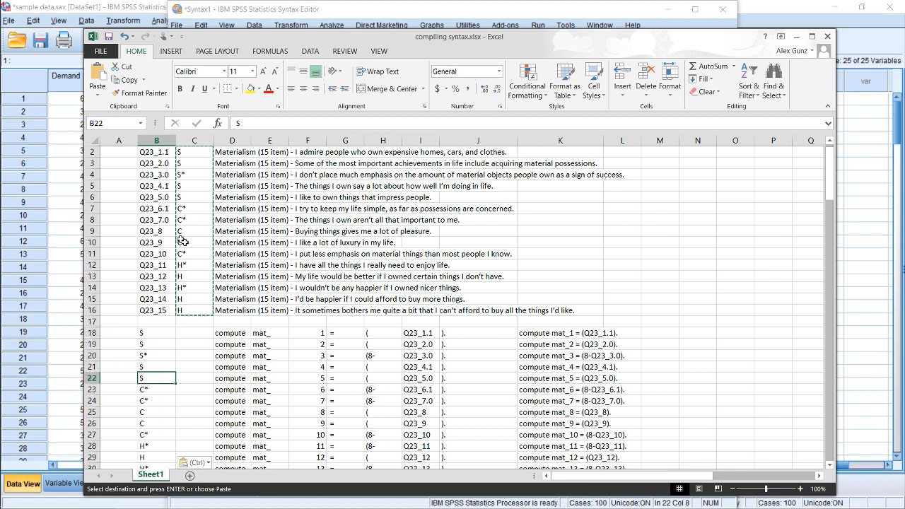
key("Down")
key("Down")
key("Down")
key("Down")
key("Down")
key("Down")
key("Down")
key("Down")
key("Down")
key("Up")
key("Up")
key("Up")
key("Up")
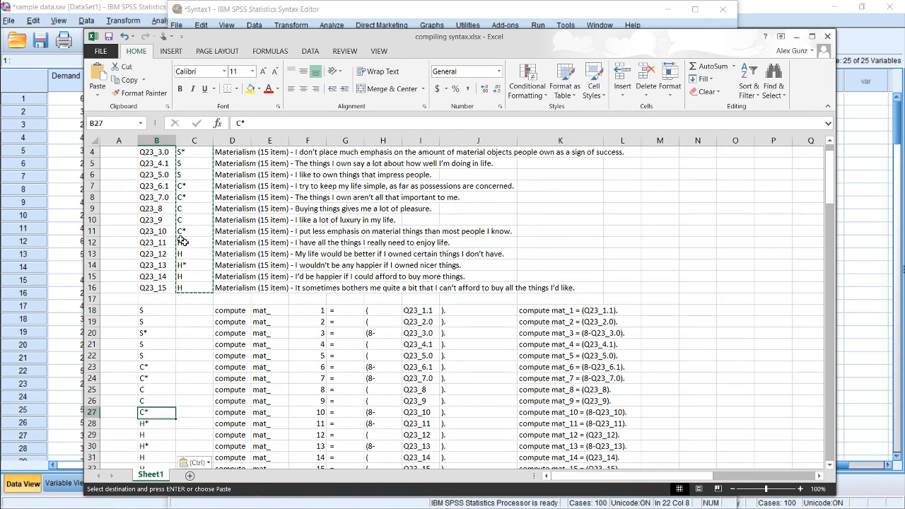
key("Up")
key("Up")
key("Up")
key("Up")
key("Up")
key("Up")
key("Up")
key("Right")
key("Right")
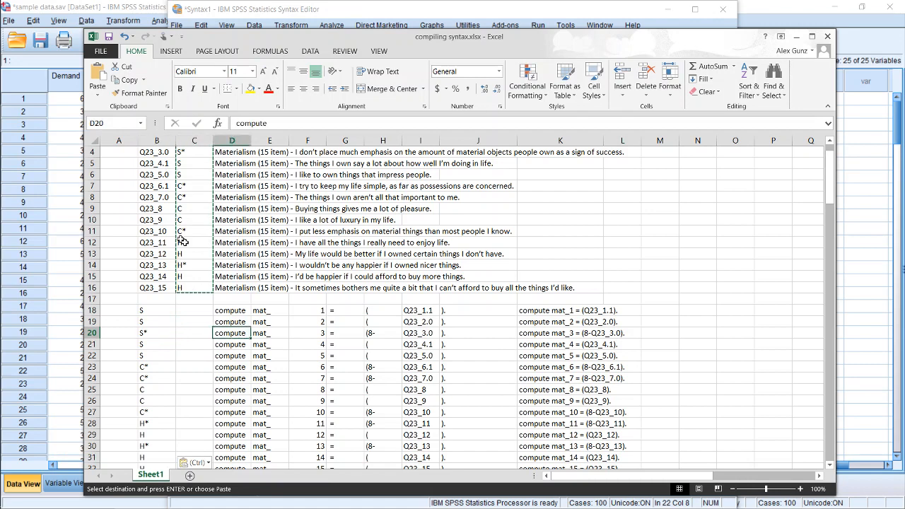
key("Right")
key("Right")
key("Right")
key("Right")
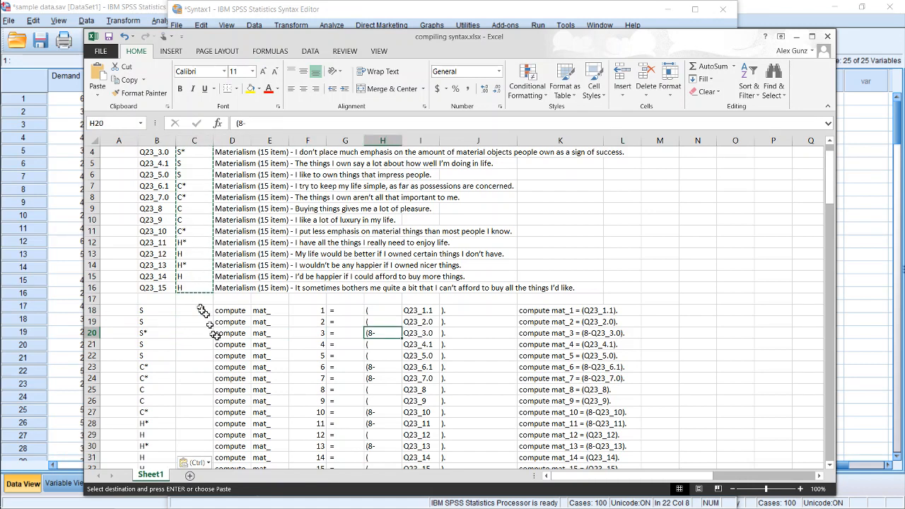
left_click(529, 335)
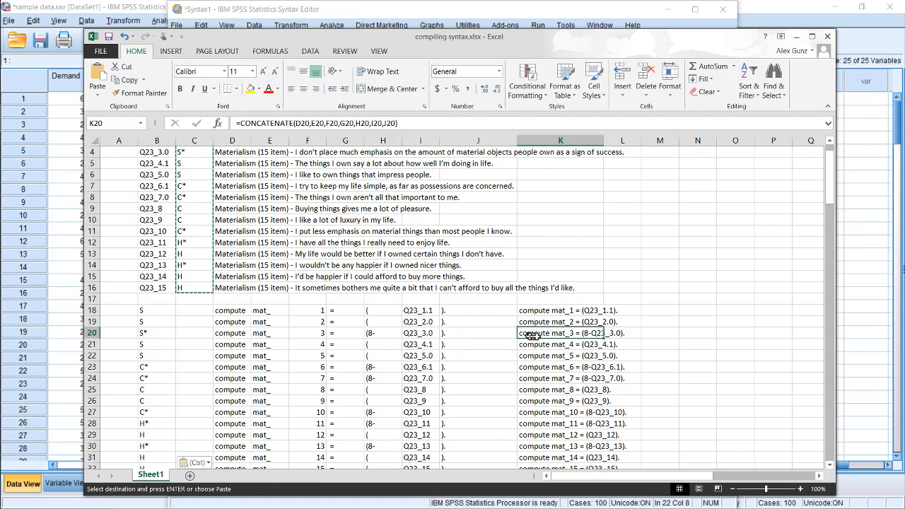
- Examine the reverse-scoring marks in B23, the opening bracket in H25 and the joined compute line in K18, then the mean rows below
left_click(626, 334)
left_click(645, 331)
scroll(530, 311, "down", 1)
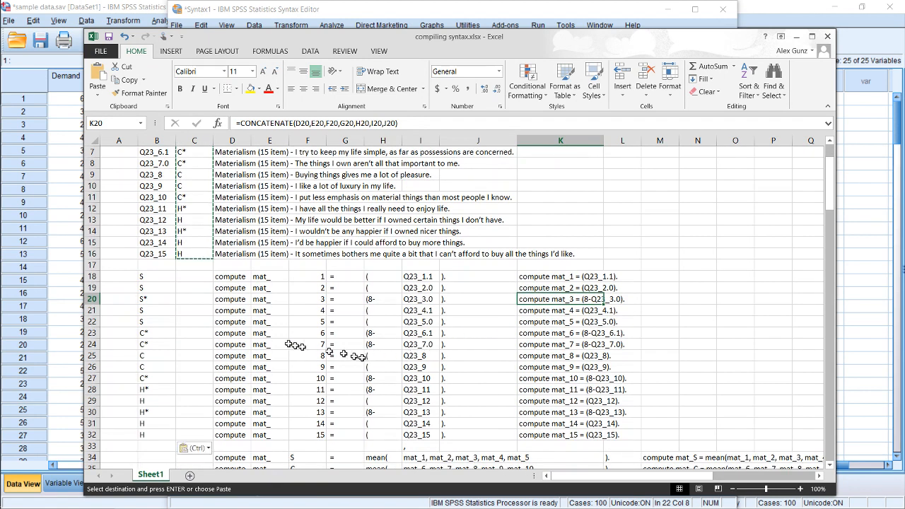
left_click(156, 345)
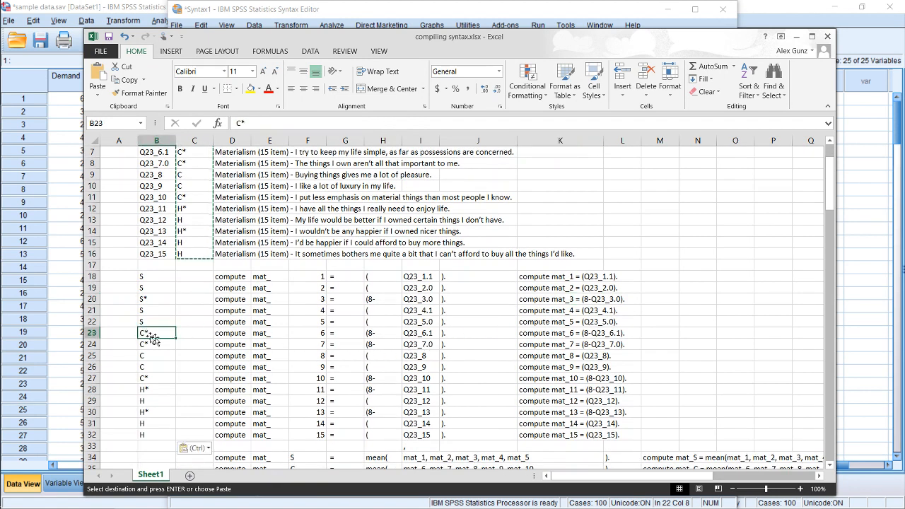
left_click(332, 344)
left_click(373, 356)
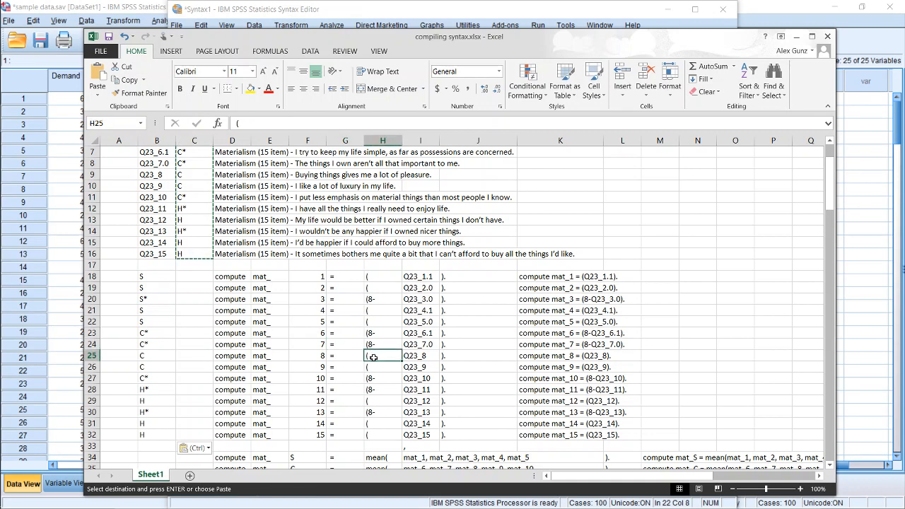
left_click(528, 276)
scroll(824, 213, "up", 1)
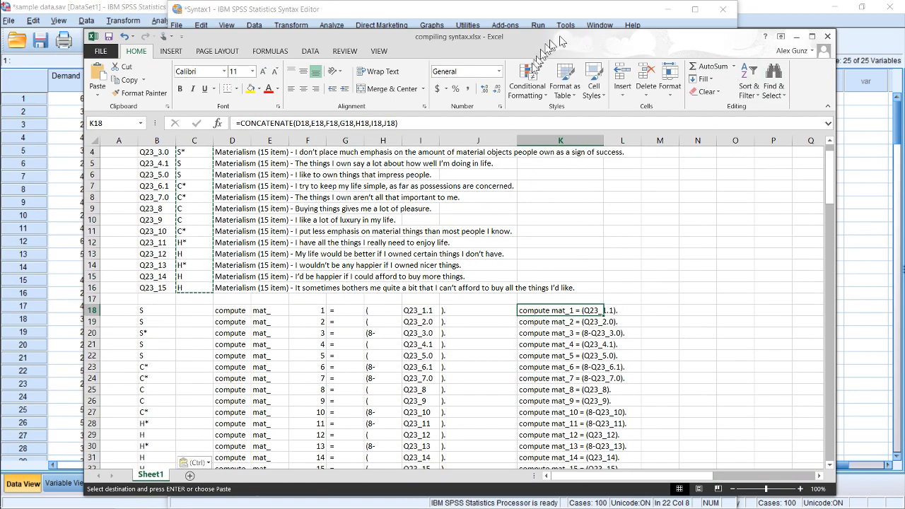
scroll(559, 255, "down", 3)
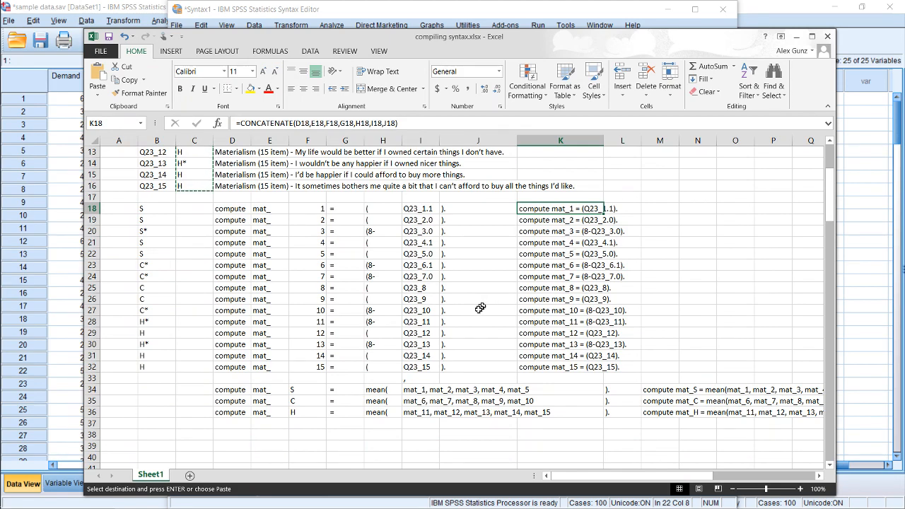
scroll(481, 305, "down", 2)
scroll(447, 311, "up", 2)
- Switch to the SPSS Syntax Editor and review the pasted compute lines for mat_1 to mat_3
left_click(318, 20)
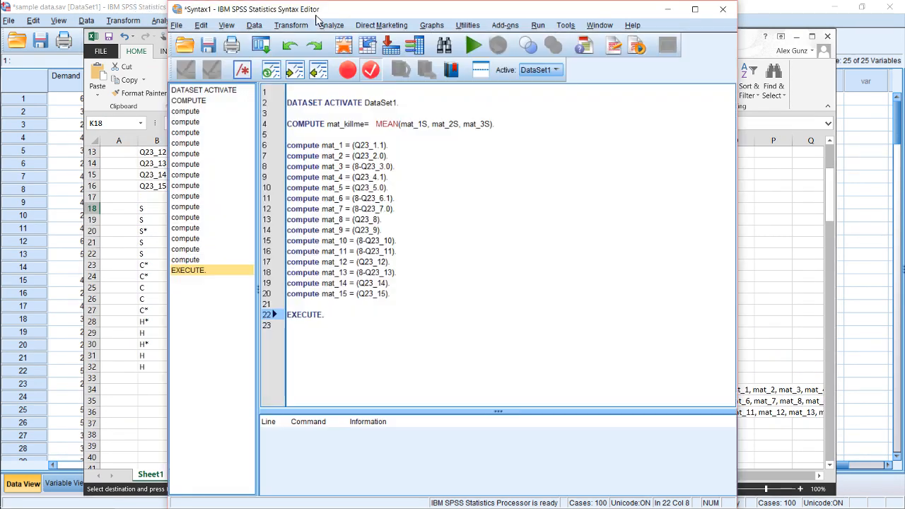
left_click(302, 145)
left_click_drag(360, 146, 388, 147)
left_click(373, 154)
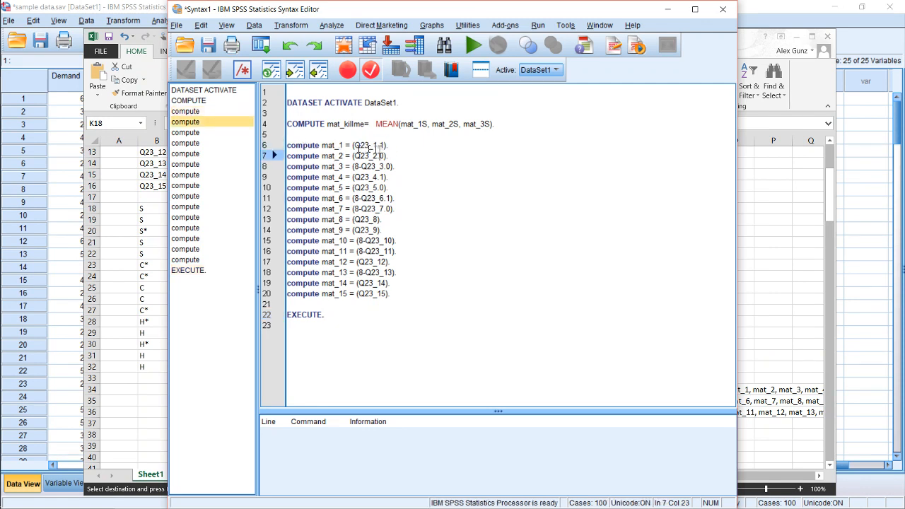
left_click(328, 146)
left_click(335, 166)
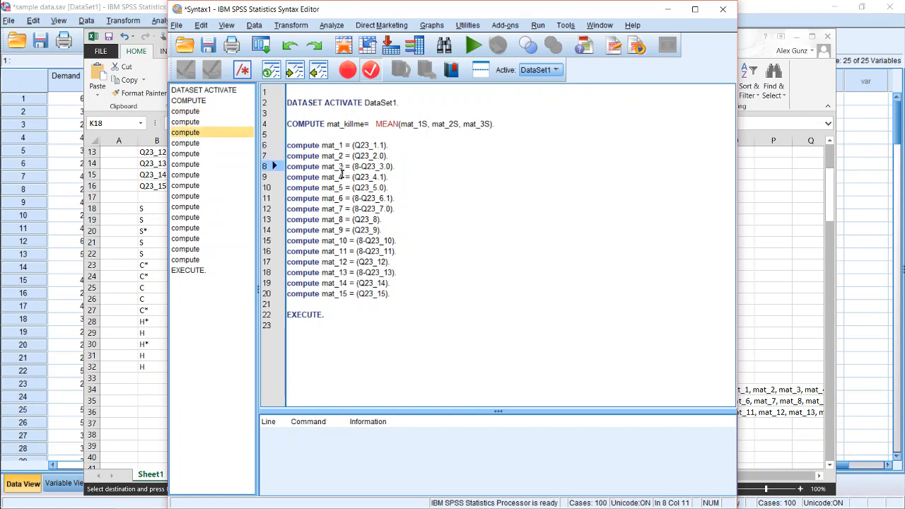
- Insert two blank lines between the mat_15 compute line and EXECUTE, leaving the cursor on line 22
left_click(342, 304)
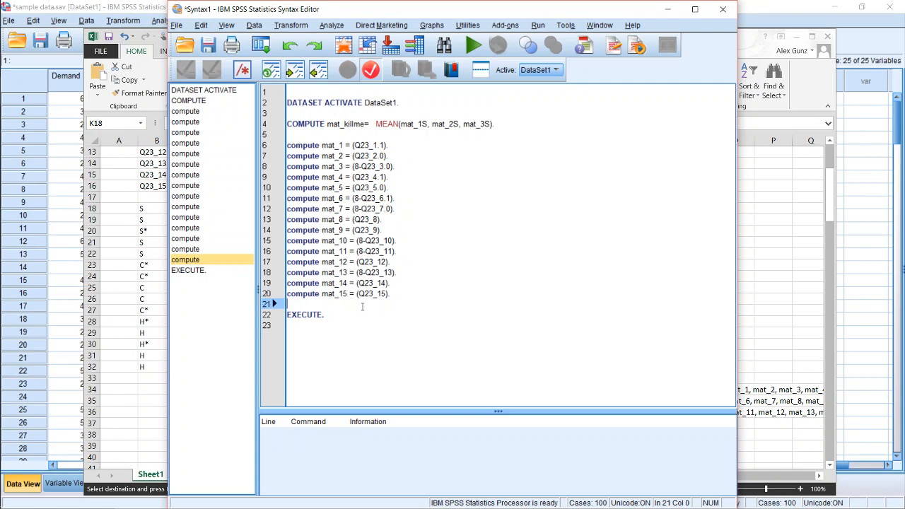
key("Return")
key("Return")
key("Up")
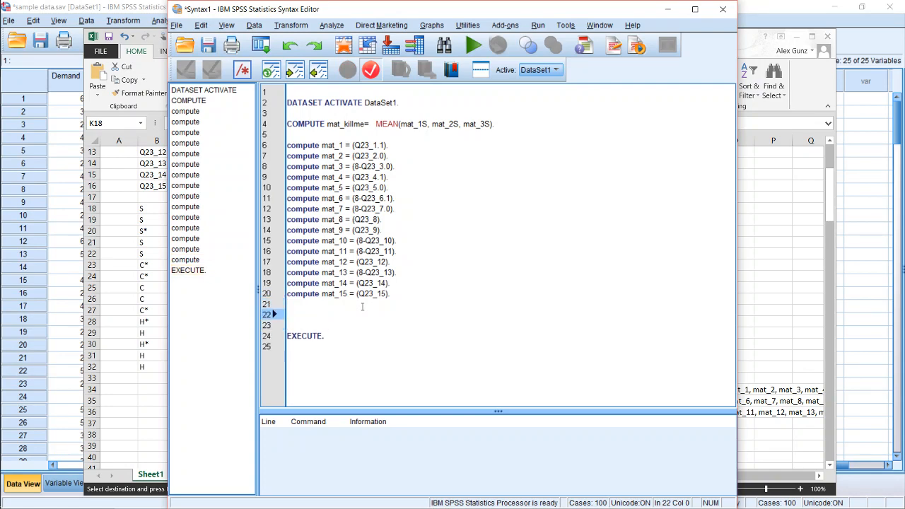
- Switch back to Excel and examine the parts of the S subscale mean command in row 34, from D34 to H34
left_click(156, 356)
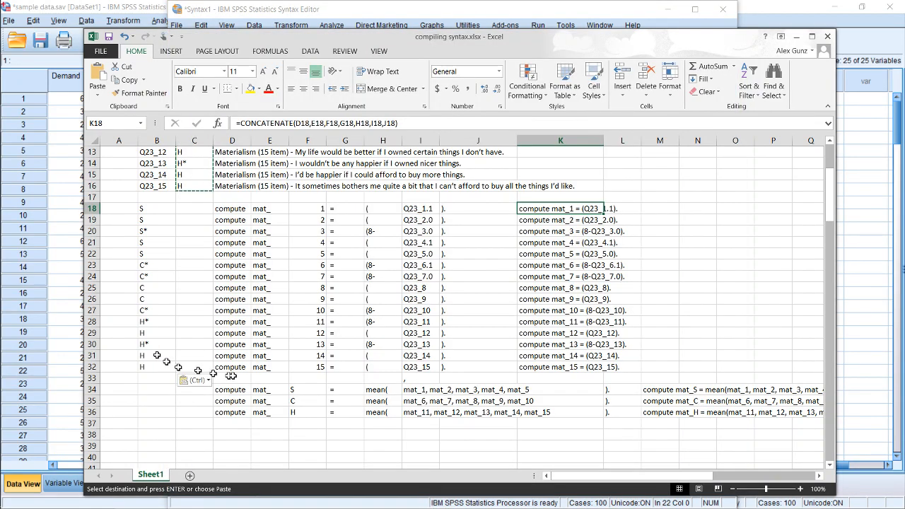
scroll(269, 379, "down", 1)
scroll(269, 379, "down", 2)
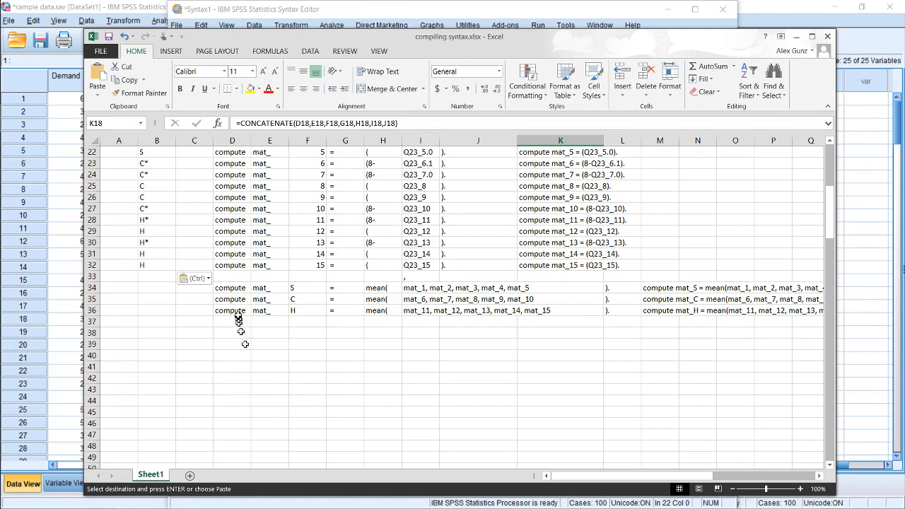
left_click(230, 290)
key("Right")
key("Right")
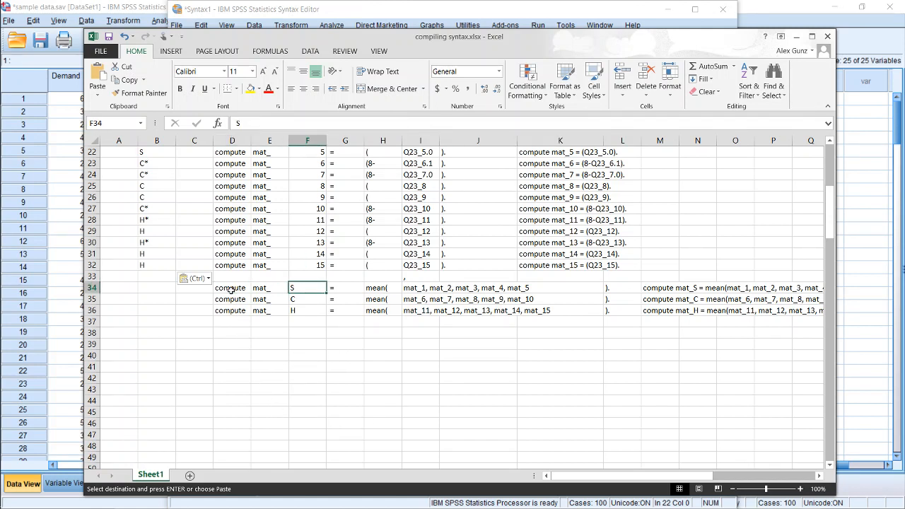
key("Right")
key("Right")
key("Left")
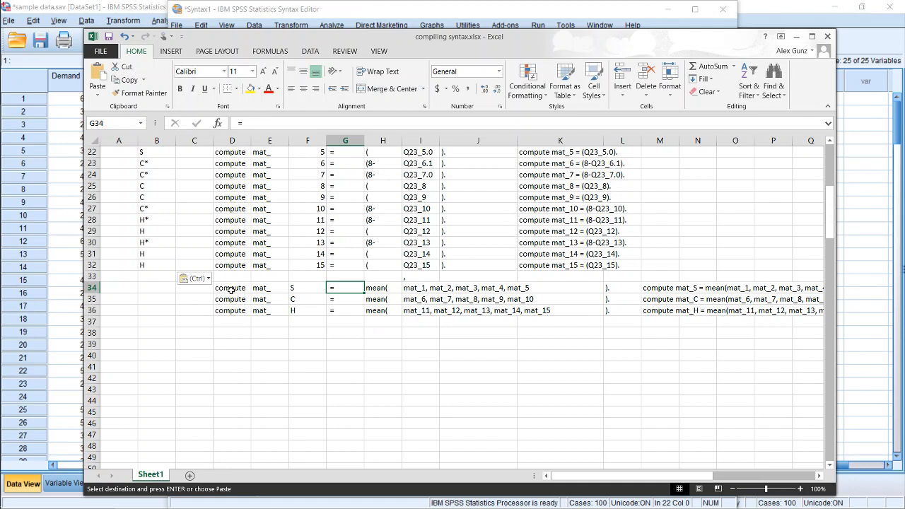
- Inspect the mean( text in H34 and the CONCATENATE formulas building the item lists in I34:I36
left_click(379, 286)
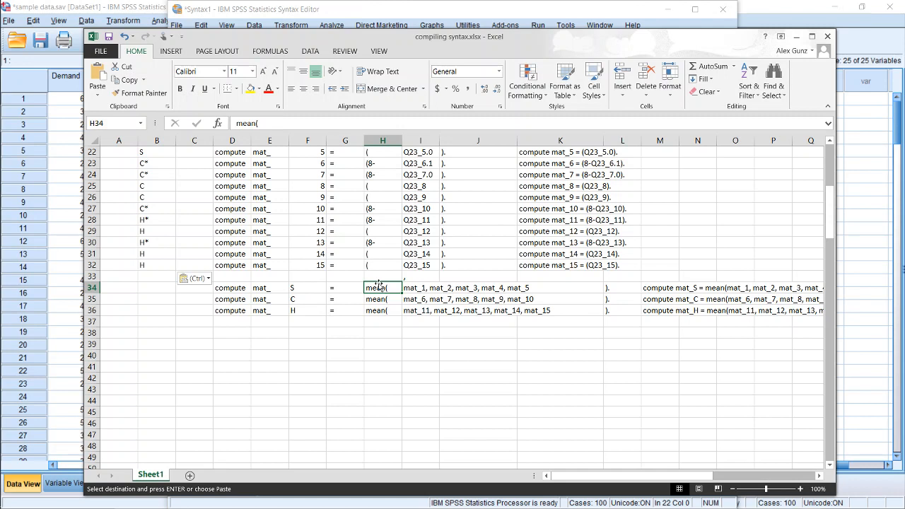
key("Right")
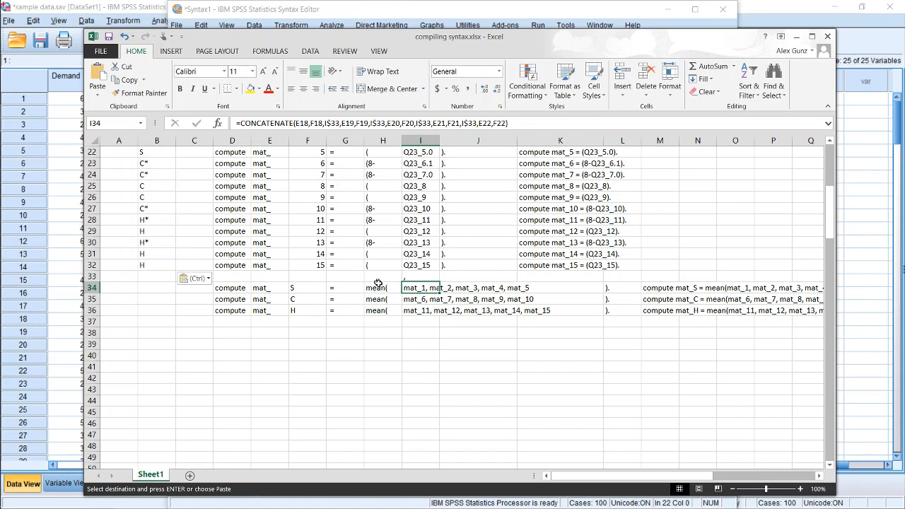
key("Down")
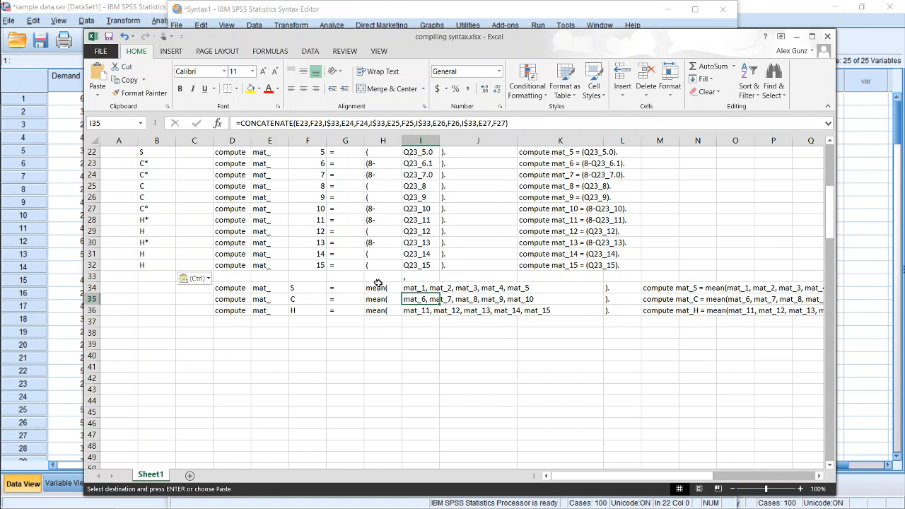
left_click(551, 123)
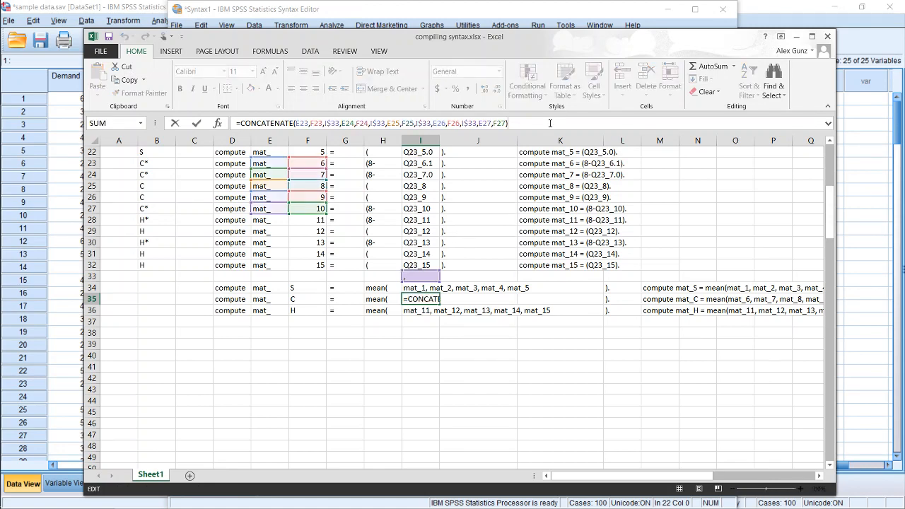
left_click(425, 310)
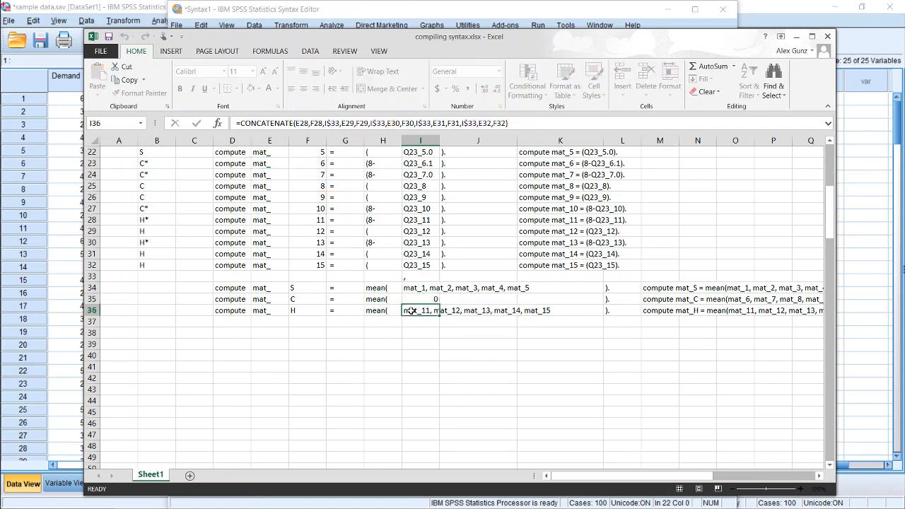
left_click(465, 123)
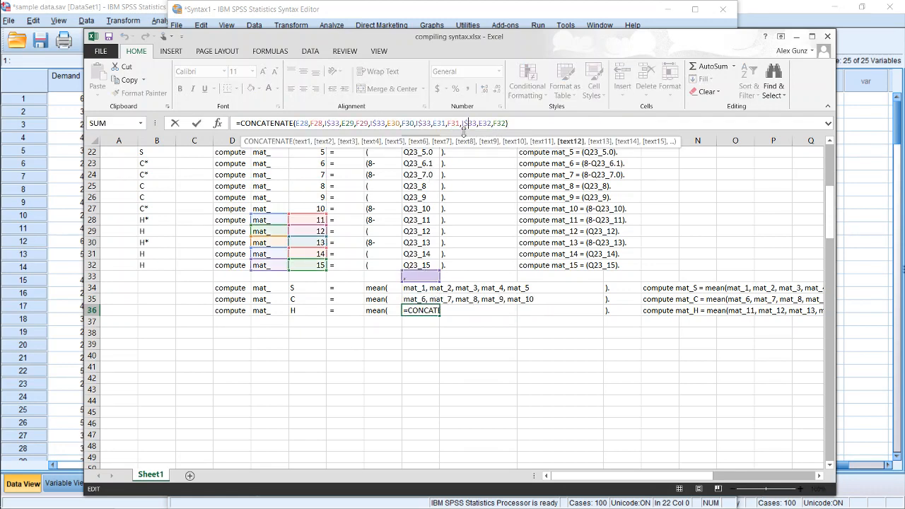
key("ctrl+Return")
- Examine the CONCATENATE formulas in M34:M36 that join each subscale's mean command, checking the cell references in M34
key("Right")
key("Right")
key("Right")
key("Right")
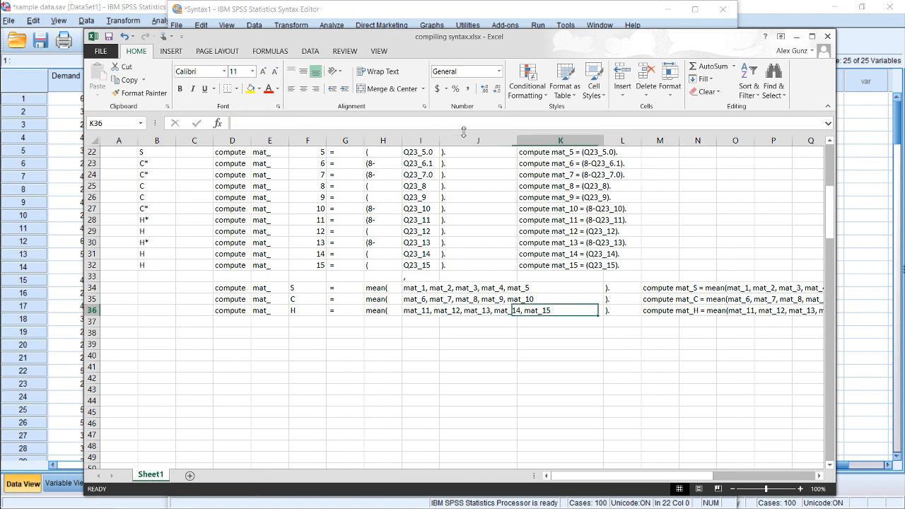
key("shift+Up")
key("shift+Up")
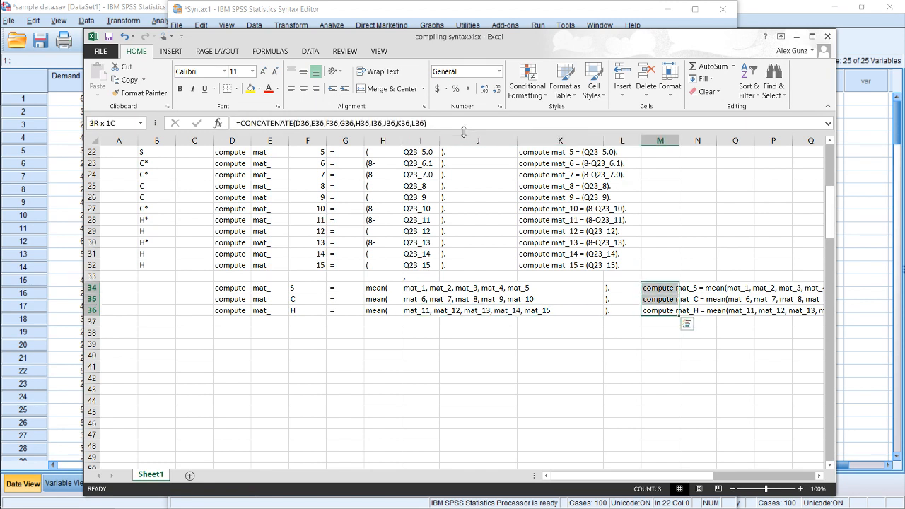
key("ctrl+c")
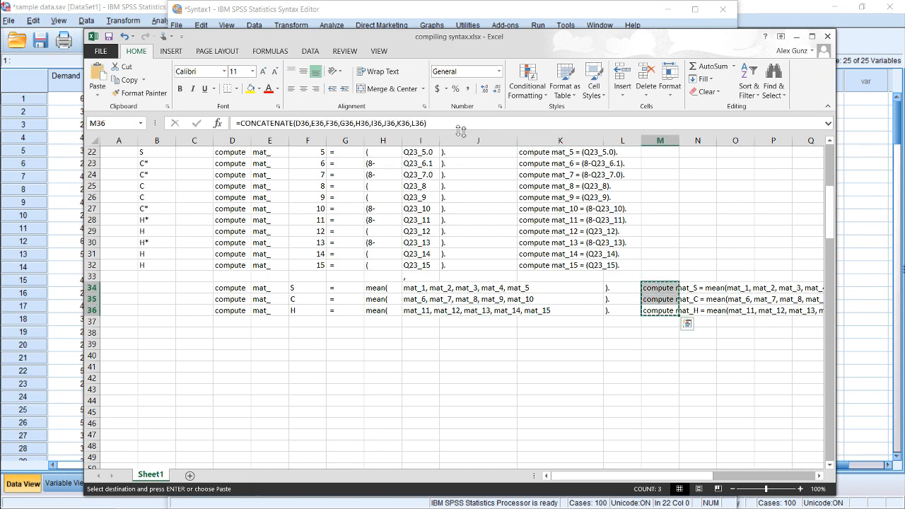
key("shift+Return")
key("shift+Return")
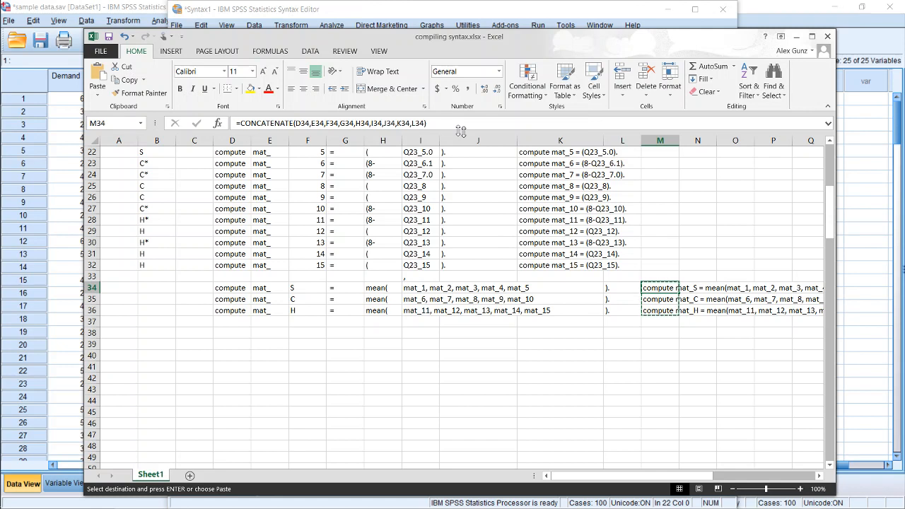
key("F2")
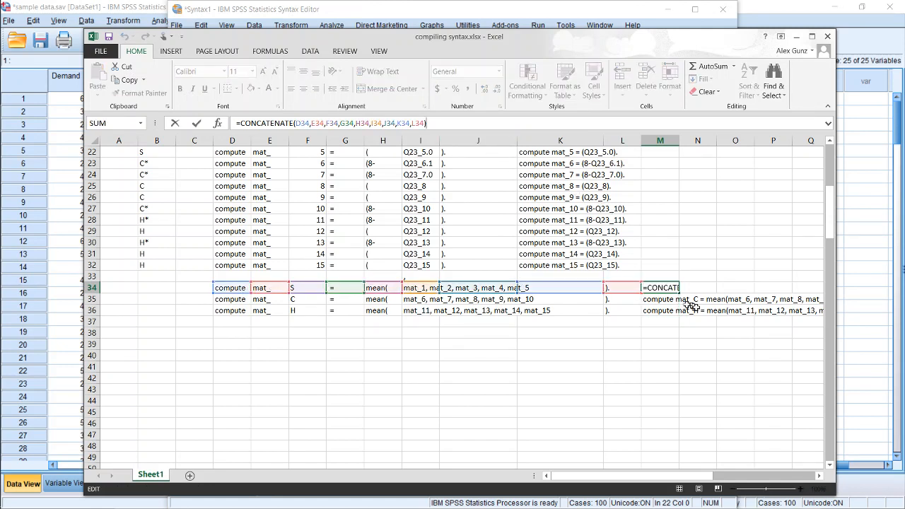
key("Escape")
left_click(863, 286)
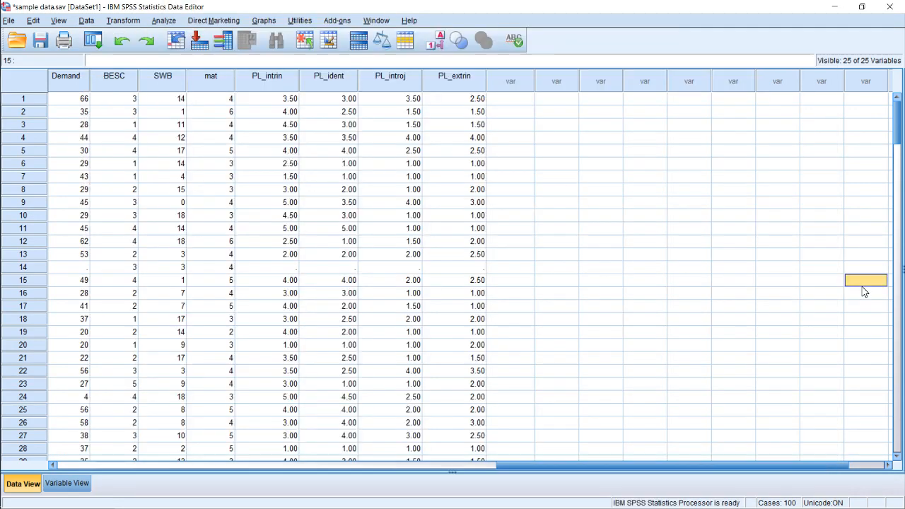
mouse_move(17, 95)
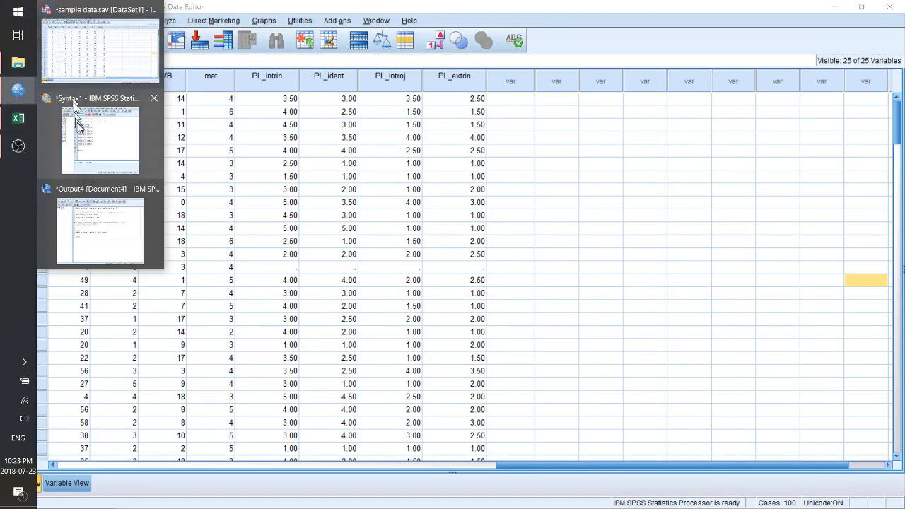
left_click(75, 118)
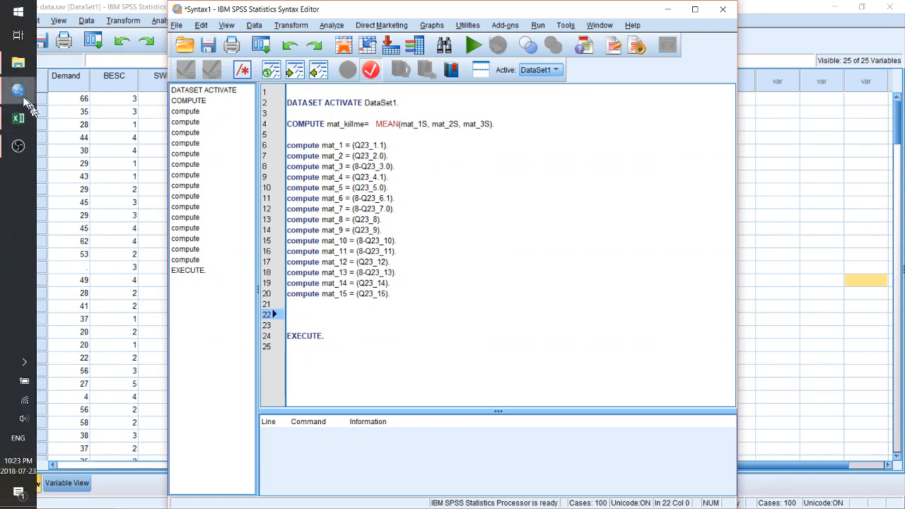
left_click(19, 118)
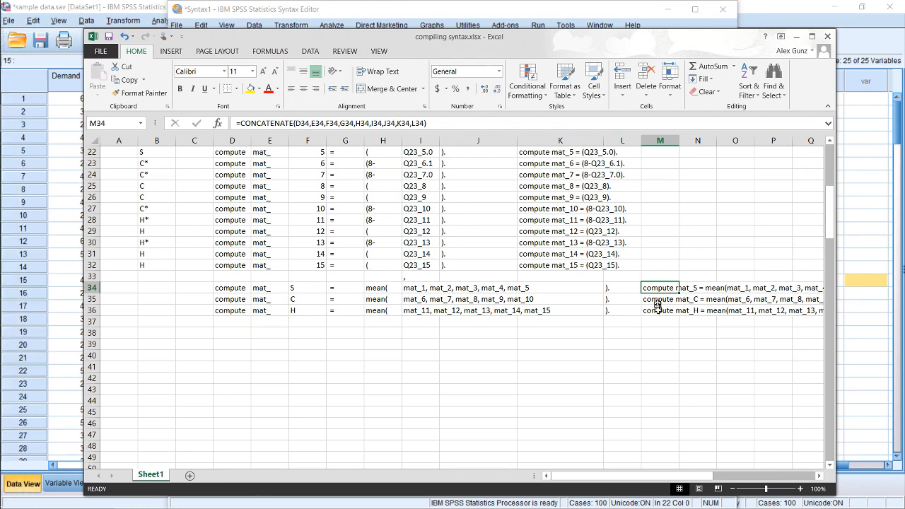
- Copy the three joined mean commands in M34:M36 into the SPSS Syntax Editor at line 22, above EXECUTE
left_click_drag(654, 310, 657, 286)
key("ctrl+c")
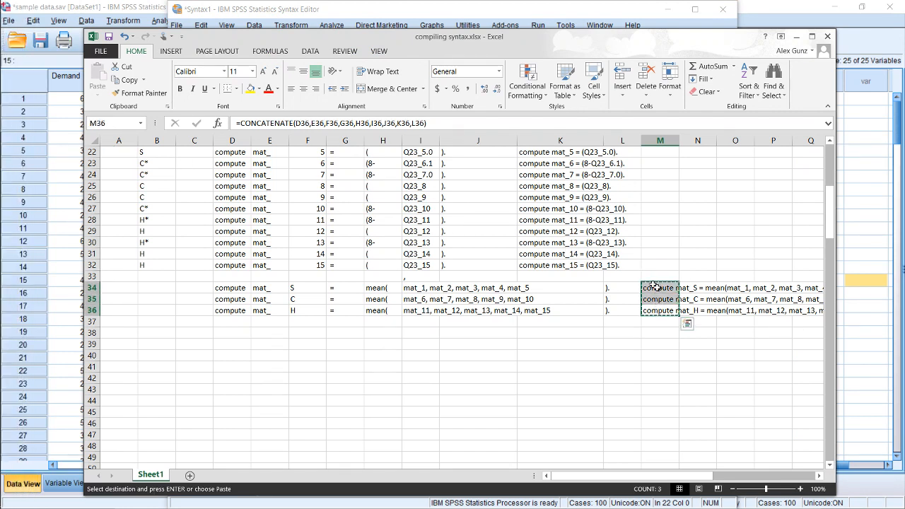
mouse_move(39, 174)
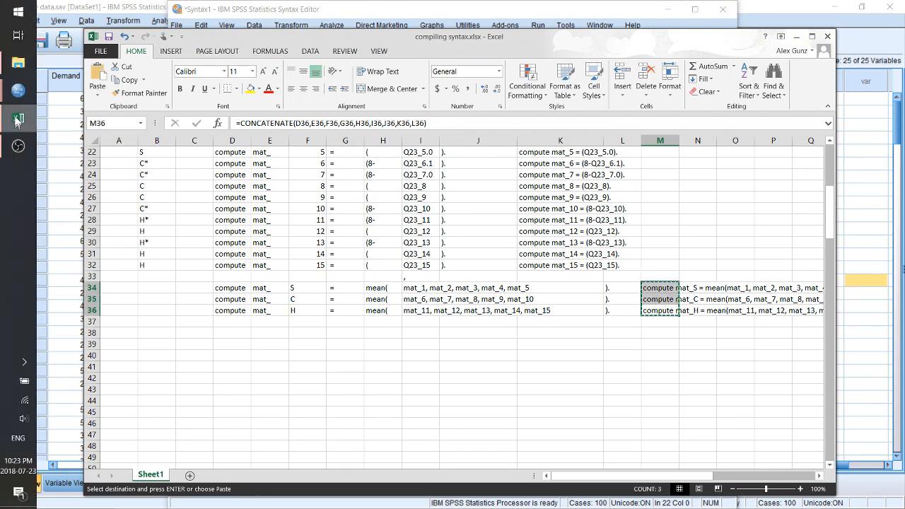
mouse_move(34, 114)
left_click(99, 138)
left_click(332, 315)
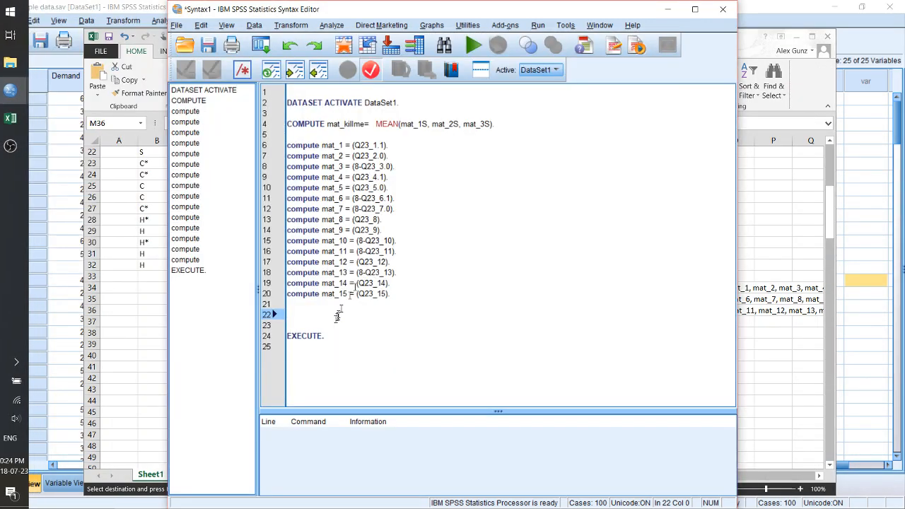
key("ctrl+v")
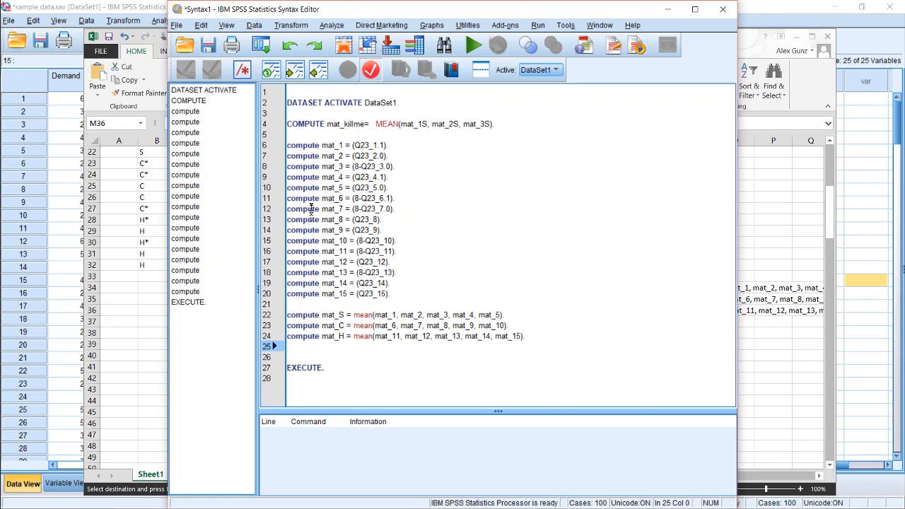
- Copy the EXECUTE command to line 21, directly below the mat_15 compute line, and remove the surplus blank line above the mat_S command
left_click_drag(360, 369, 287, 145)
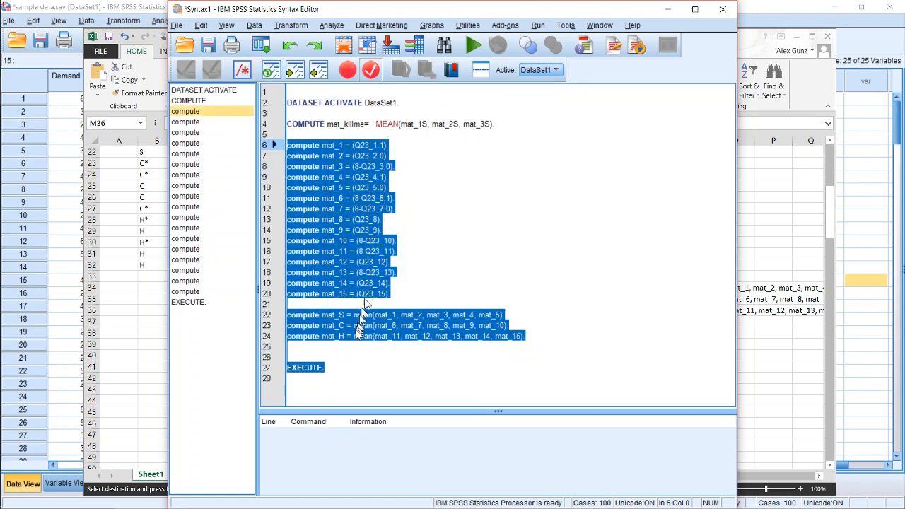
left_click(380, 324)
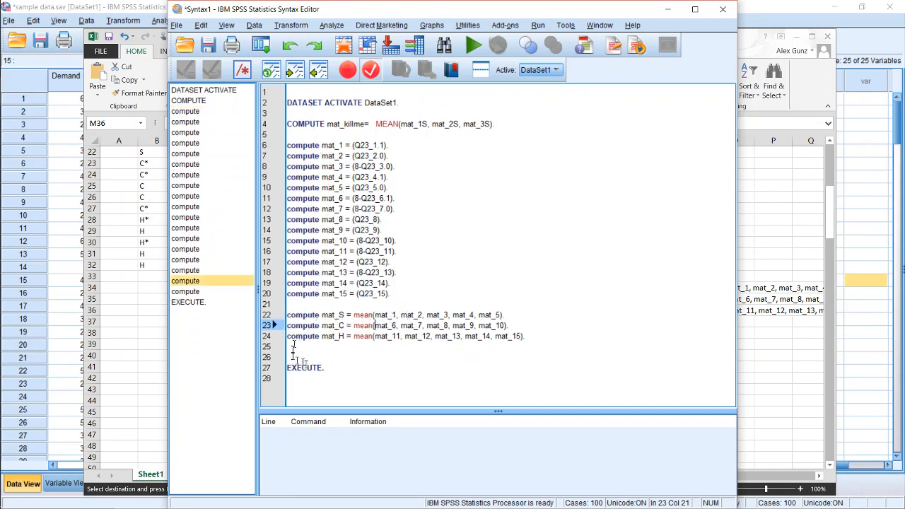
left_click_drag(325, 368, 276, 367)
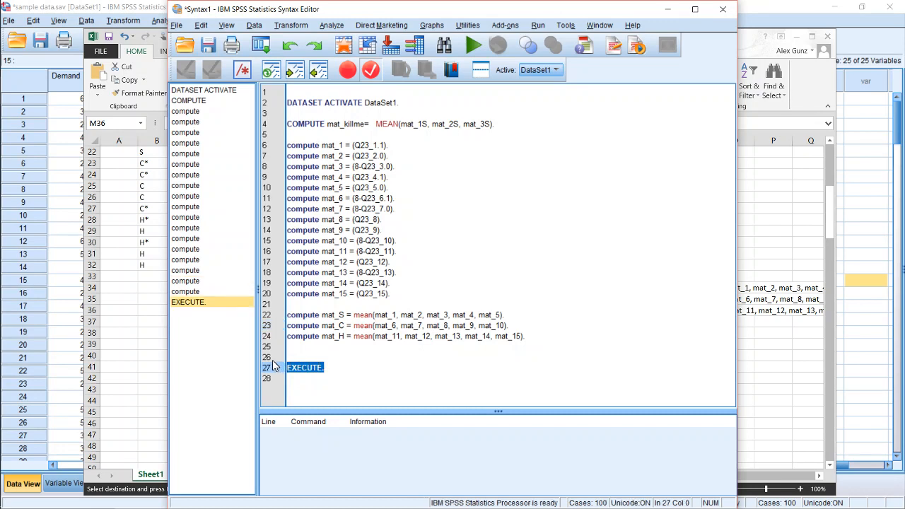
left_click(316, 302)
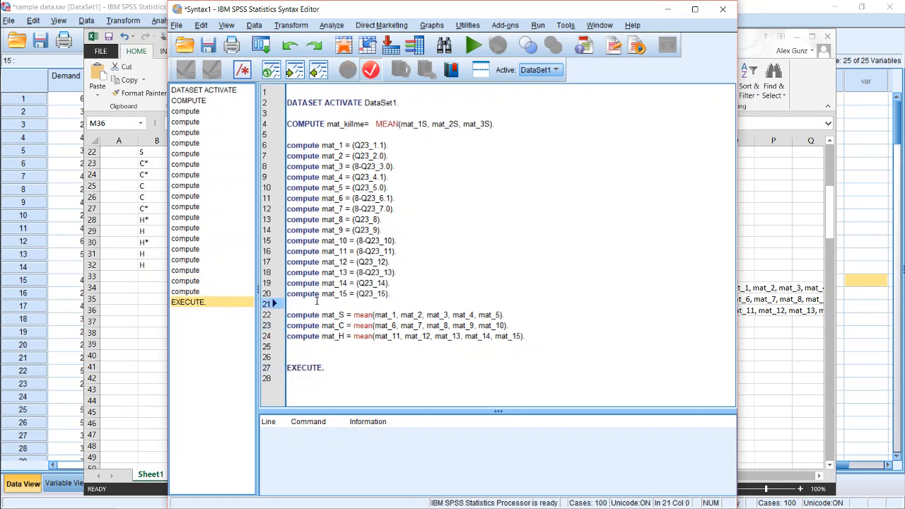
key("Return")
key("Return")
key("Up")
key("Up")
key("ctrl+v")
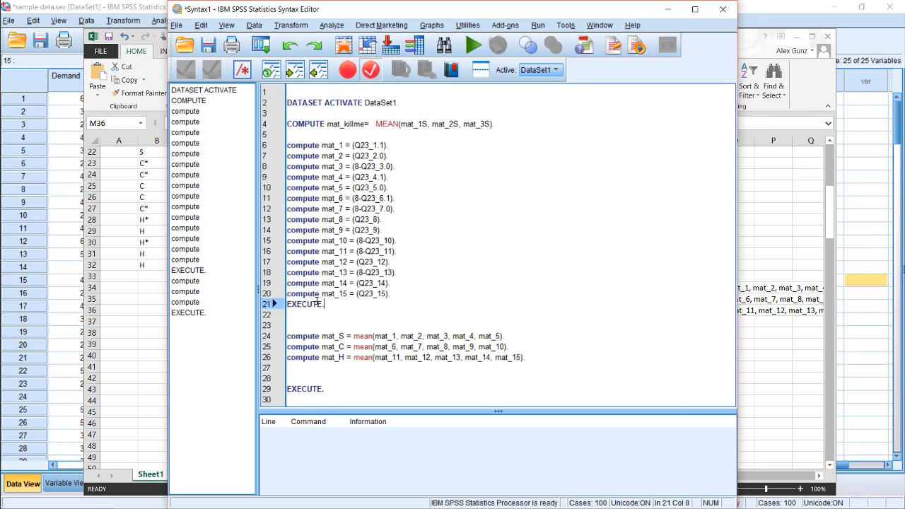
key("Up")
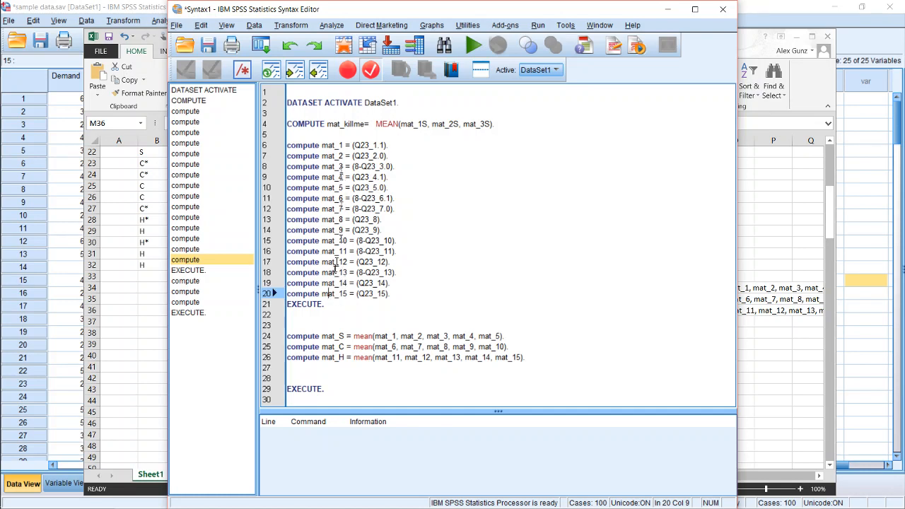
left_click(308, 314)
key("Delete")
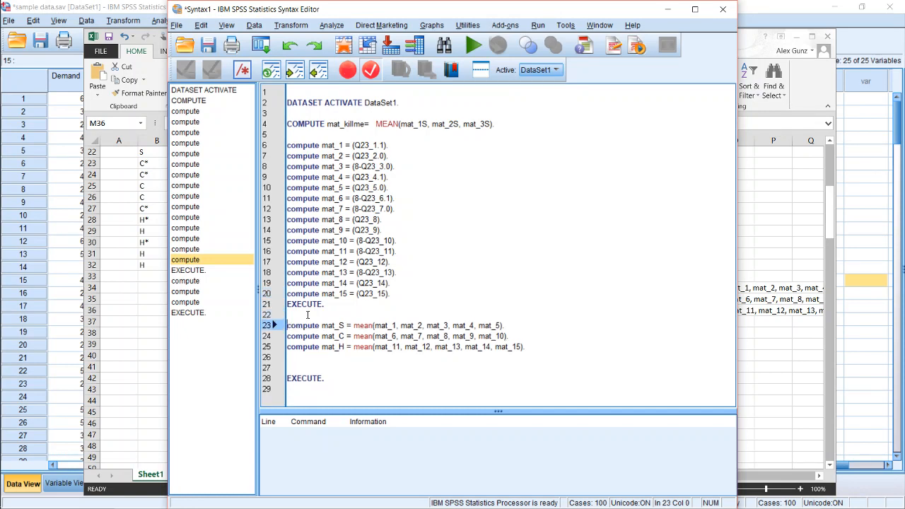
key("Down")
key("Right")
key("Right")
key("Right")
key("Right")
key("Right")
key("Right")
key("Right")
key("Right")
key("Right")
key("Right")
key("Right")
key("Right")
key("Right")
key("Right")
key("Right")
key("Right")
key("Right")
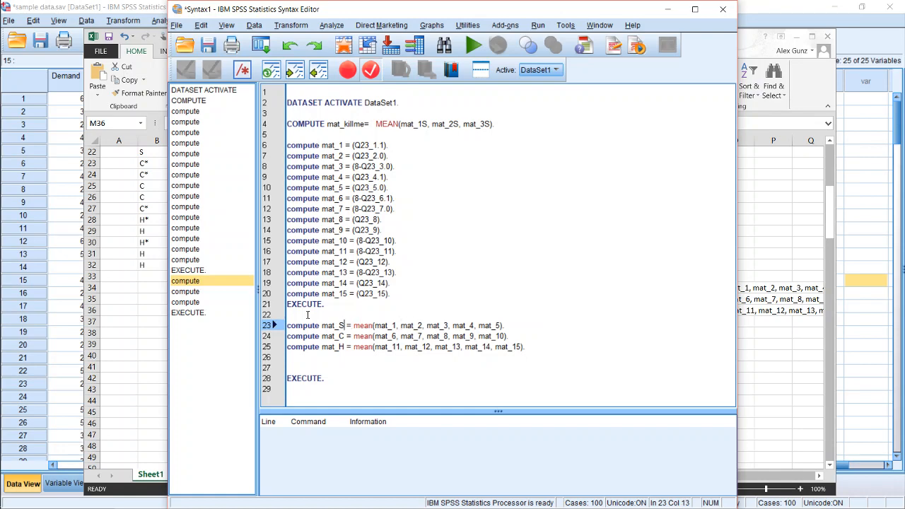
- Switch to Excel, move its window lower on the desktop, and return to the SPSS Syntax Editor
left_click(128, 315)
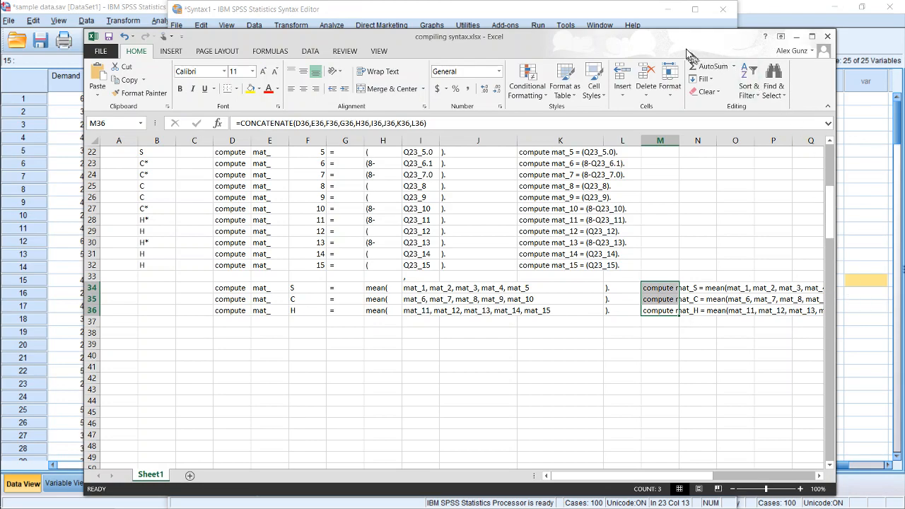
left_click_drag(643, 35, 661, 134)
left_click(539, 11)
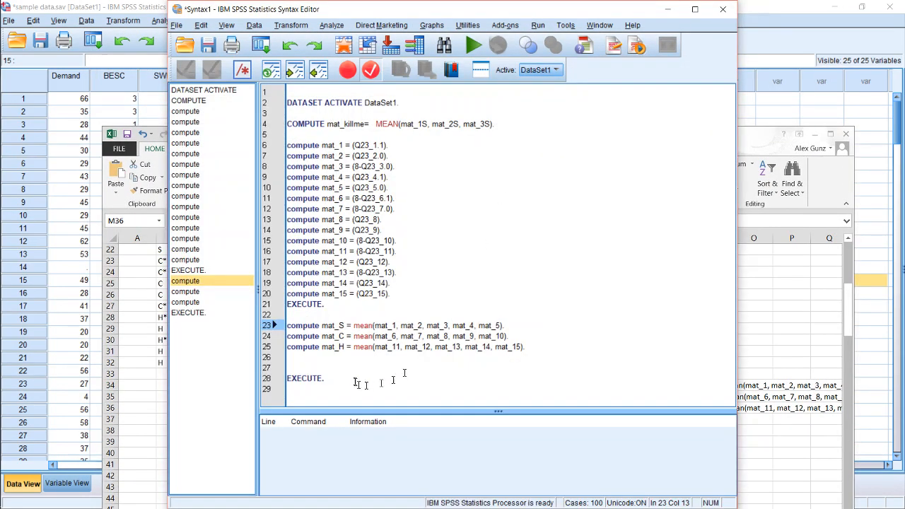
- Add the command "compute mat = mean(mat_S, mat_C, mat_H)." at line 27, below the three subscale mean commands
left_click(318, 355)
key("Return")
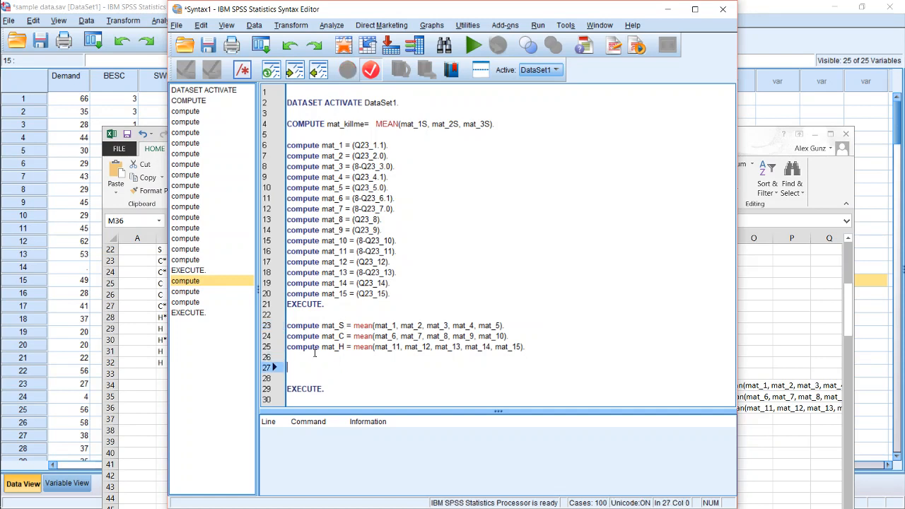
type("compute mat")
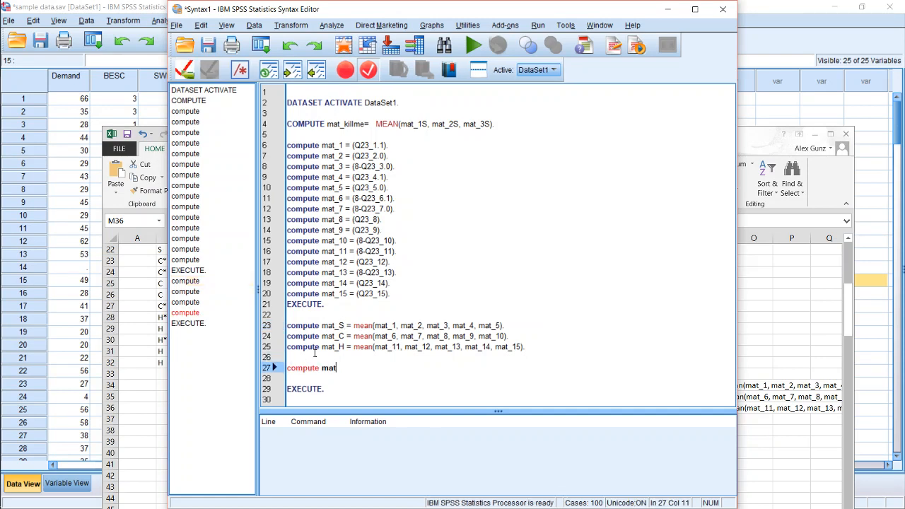
type(" = mean(mat_S, mat_C, mat_")
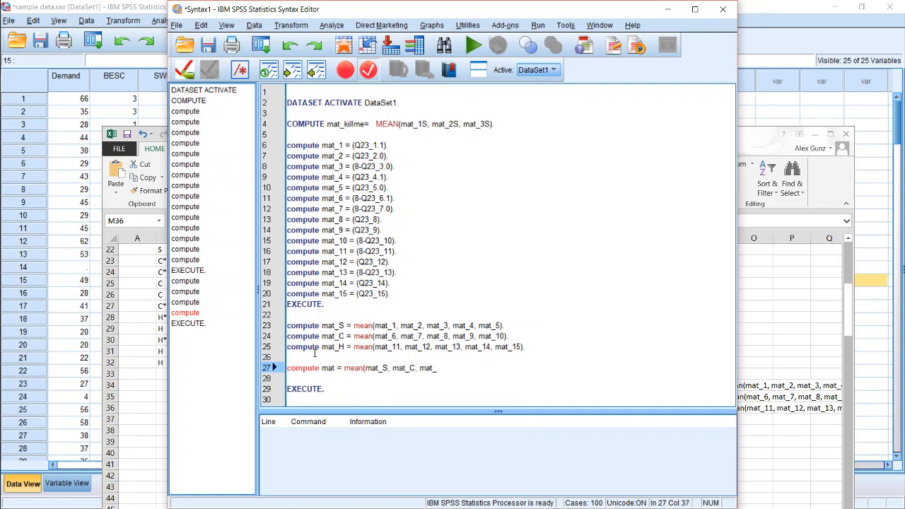
type("H).")
- Copy the final EXECUTE command to line 26, between the mat_H command and the overall mat command, keeping a blank line after it
key("Down")
key("Down")
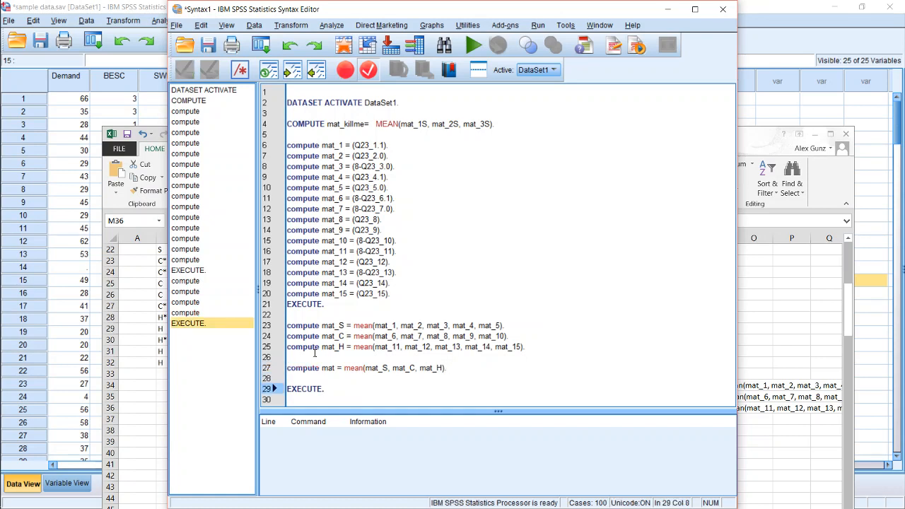
key("shift+Home")
key("ctrl+c")
key("Up")
key("Up")
key("Up")
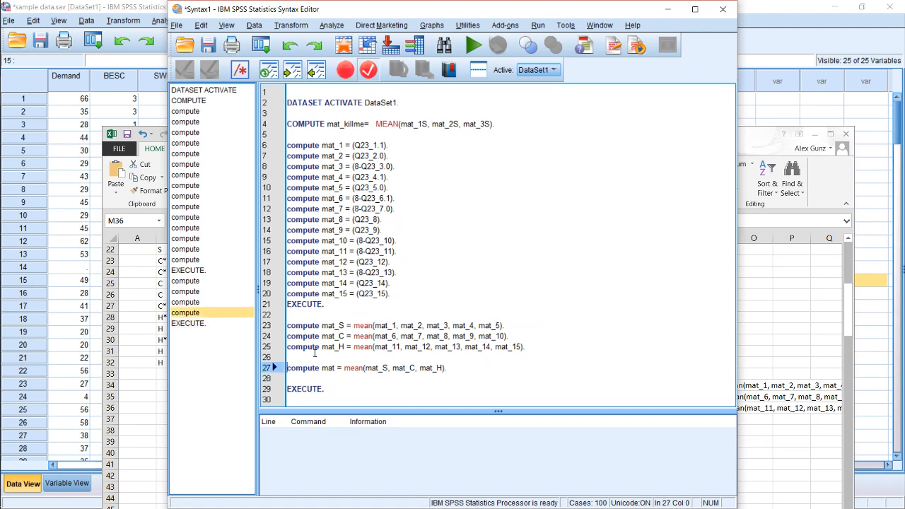
key("ctrl+v")
key("Return")
key("Down")
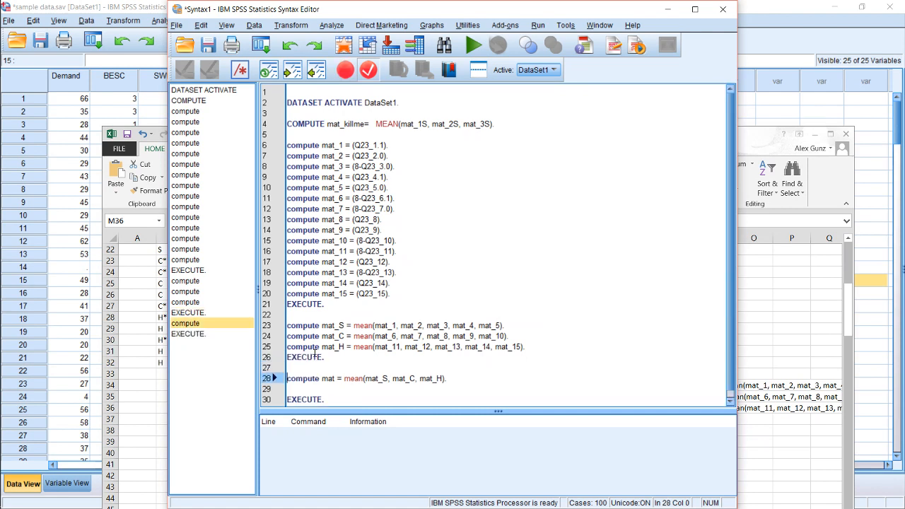
- Review the overall mat mean command in line 28 and the complete syntax block in lines 6 to 30
key("Right")
key("Right")
key("Right")
key("Right")
key("Right")
key("Right")
key("Right")
key("Right")
key("Right")
key("Right")
key("Right")
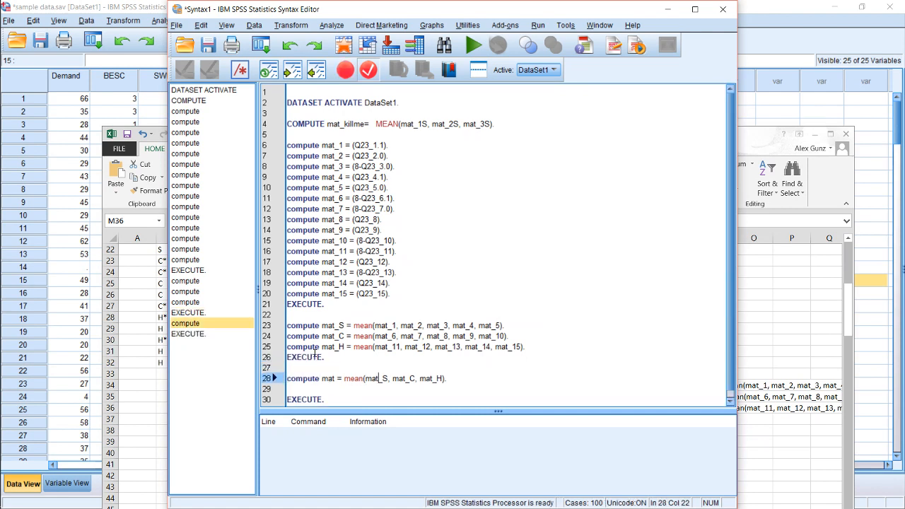
key("Down")
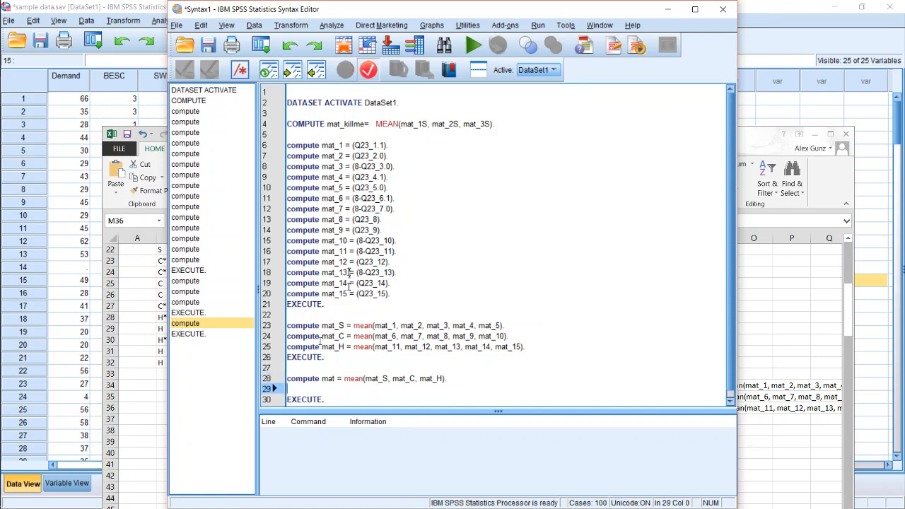
left_click_drag(349, 400, 265, 136)
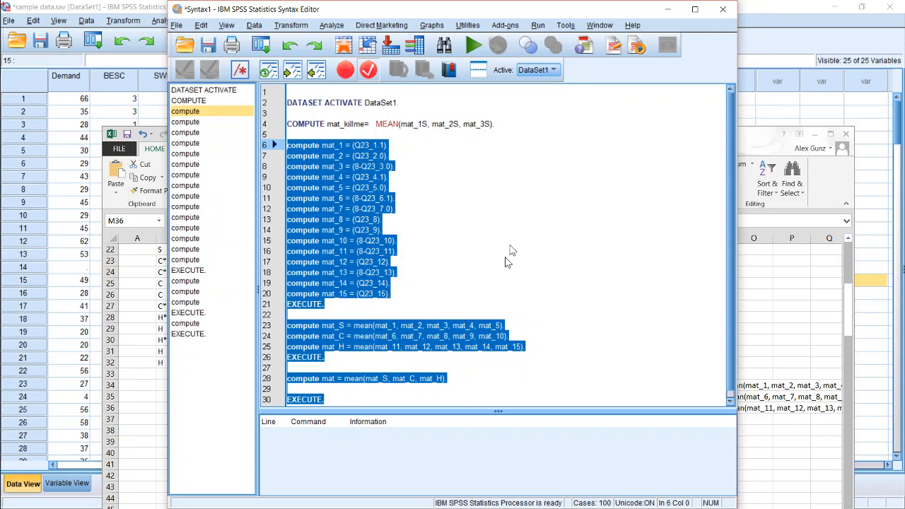
scroll(553, 279, "down", 1)
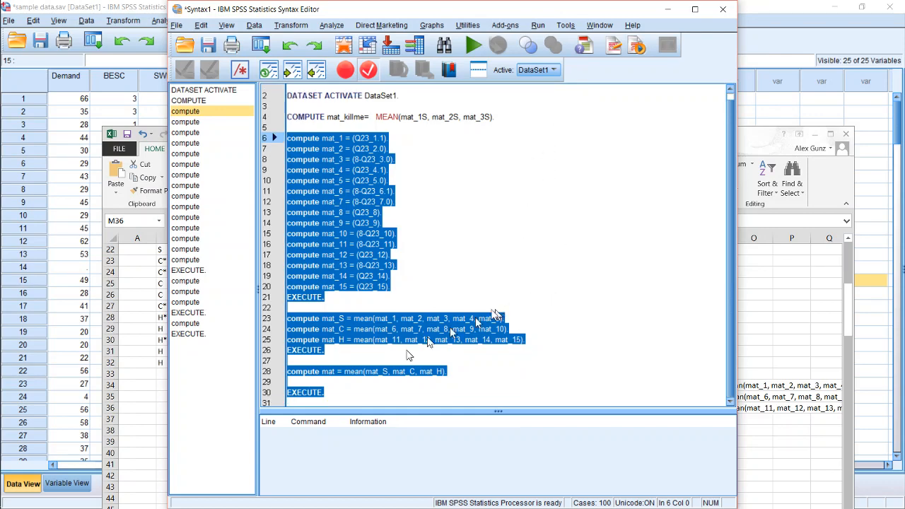
left_click(347, 393)
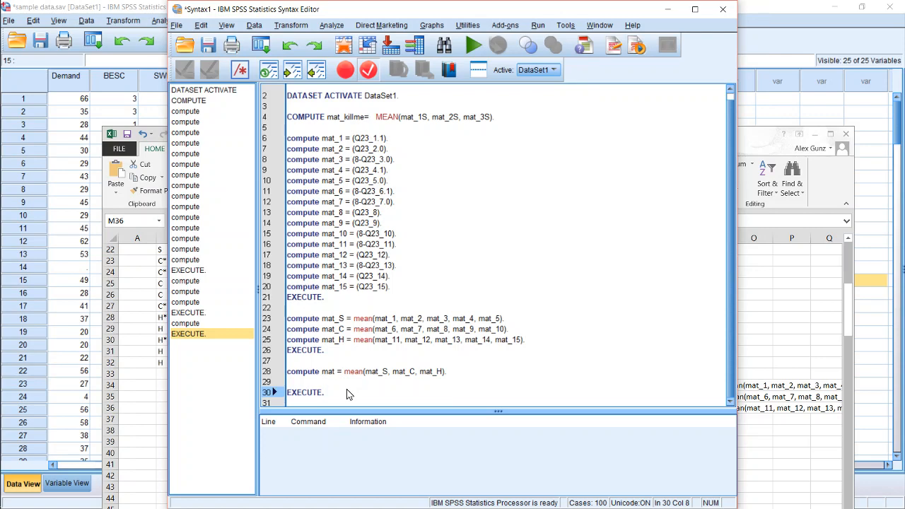
- Try setting up a Compute Variable command with mat_S as the target variable, starting from the existing MEAN expression
left_click(291, 25)
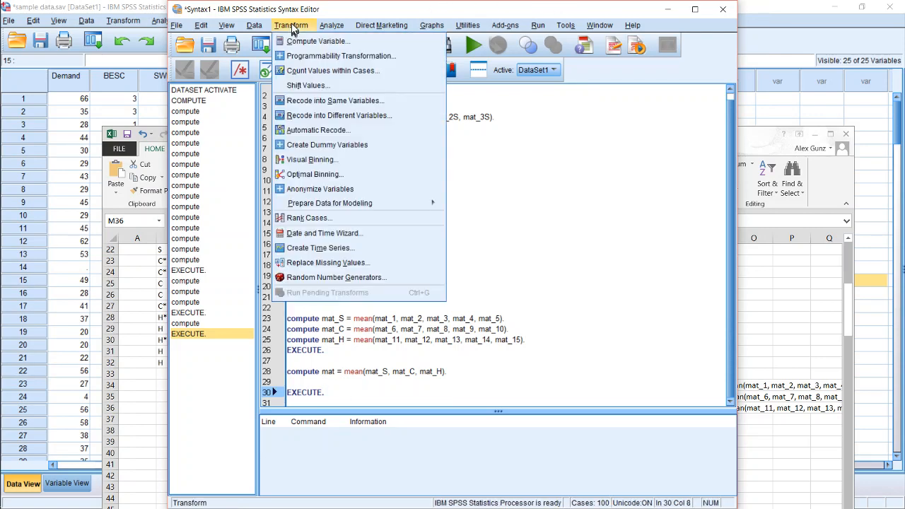
left_click(297, 43)
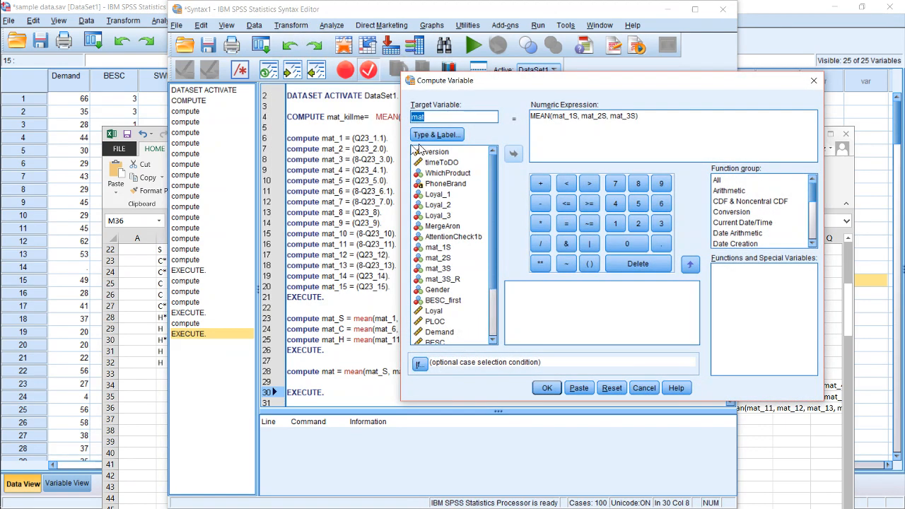
left_click(443, 118)
type("_S")
left_click_drag(628, 117, 574, 117)
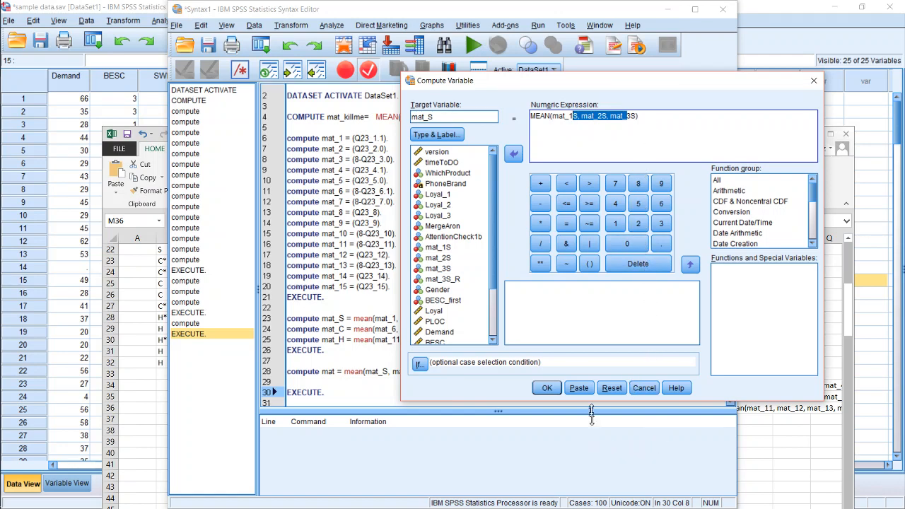
left_click(642, 389)
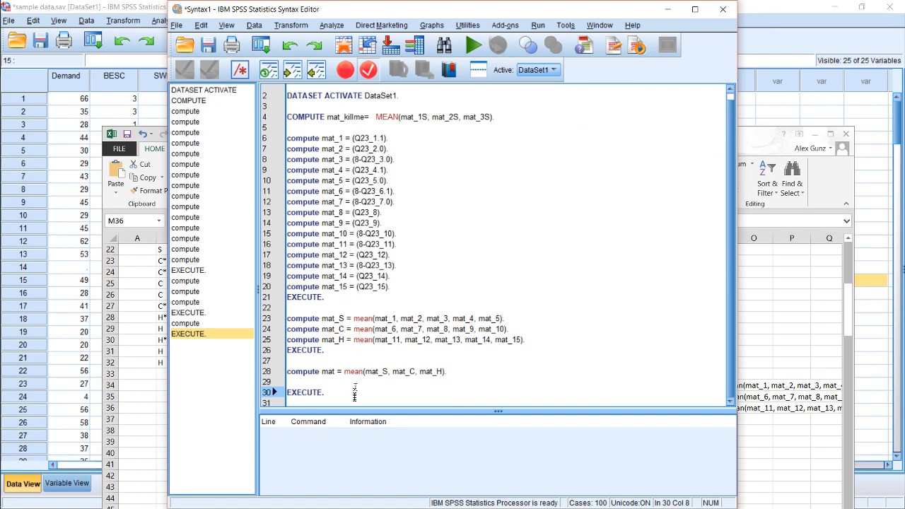
left_click_drag(355, 392, 286, 130)
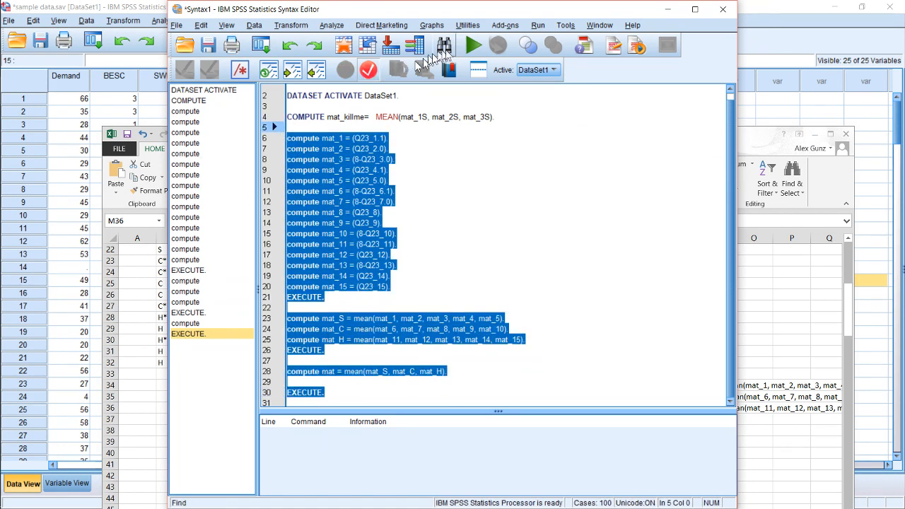
left_click(470, 50)
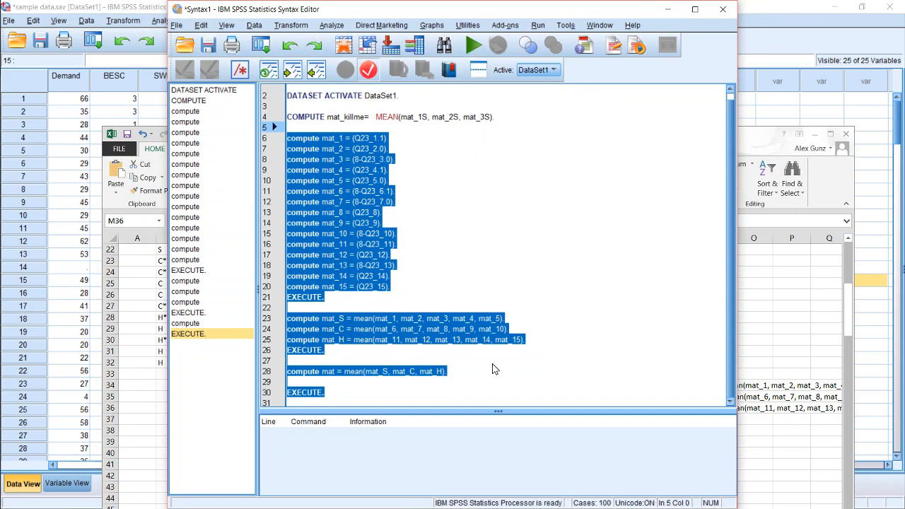
left_click(454, 391)
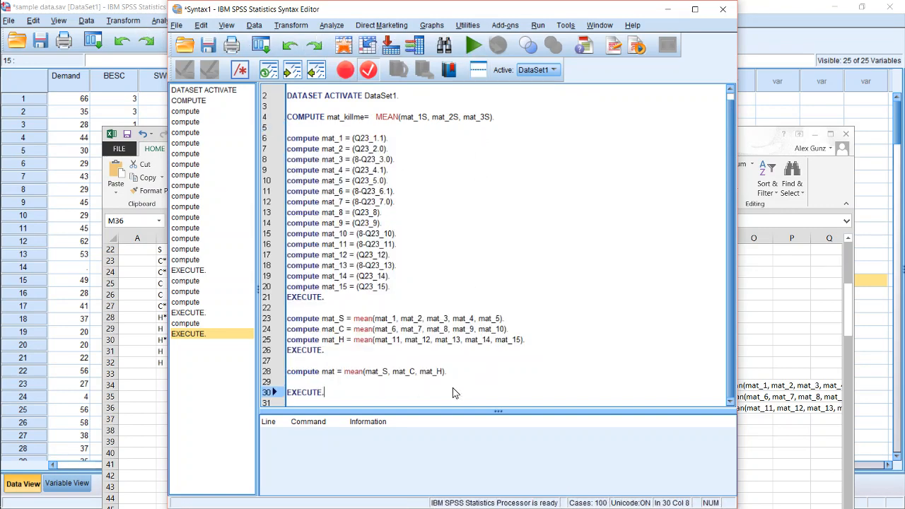
left_click(178, 26)
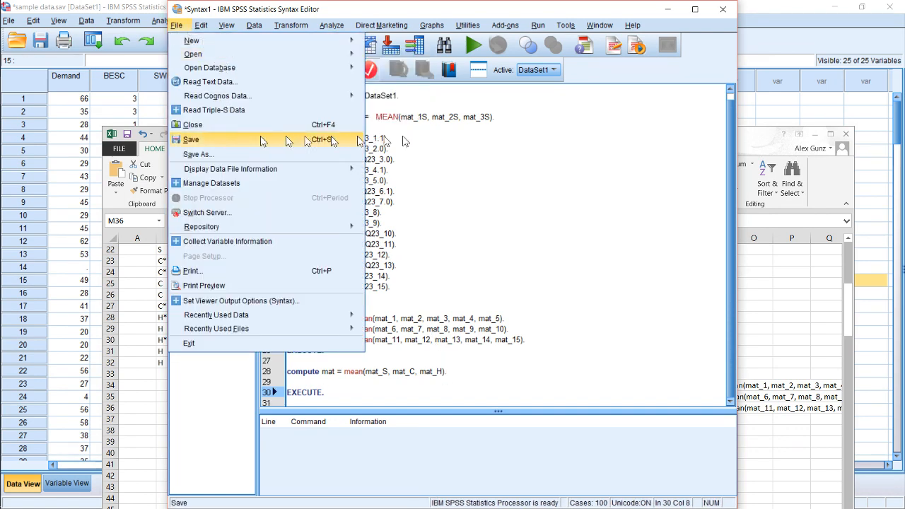
left_click(459, 143)
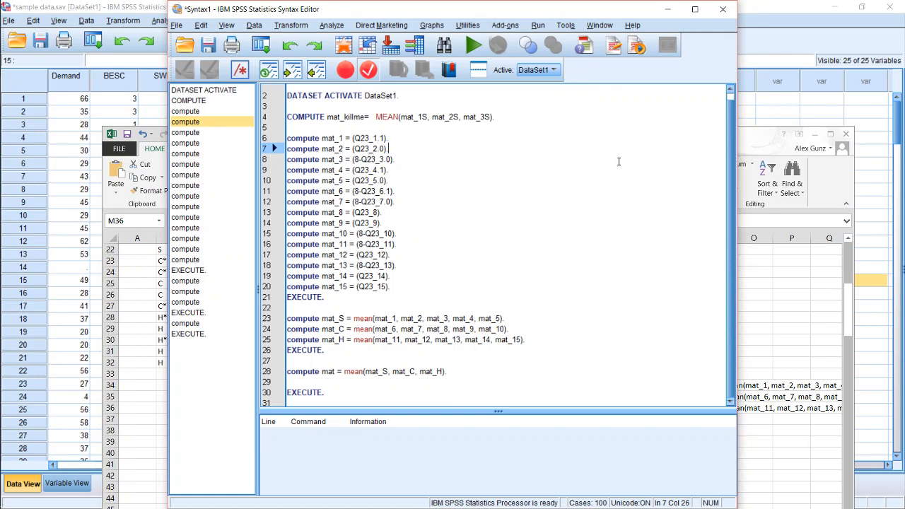
- Paste the Compute Variable command for mat with the expression MEAN(mat_1S, mat_2S, mat_3S) into the syntax after line 30
left_click(421, 387)
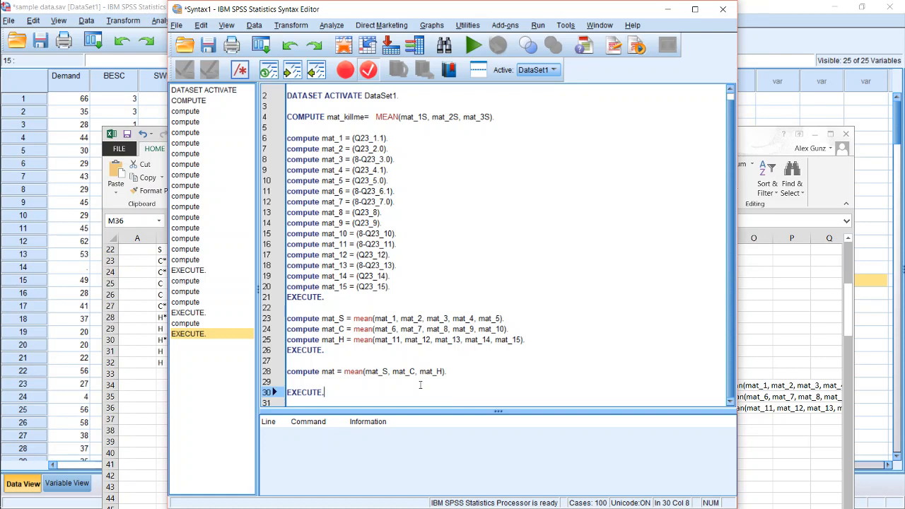
left_click(254, 26)
mouse_move(288, 26)
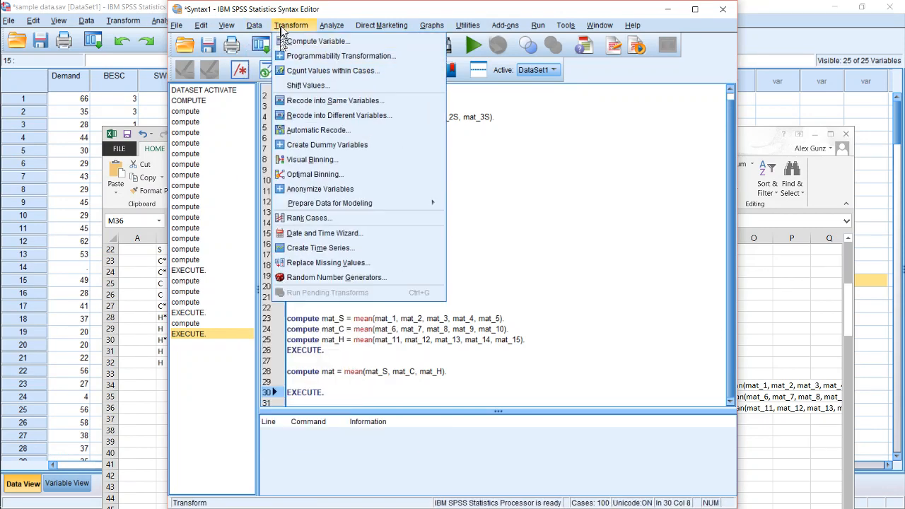
left_click(292, 44)
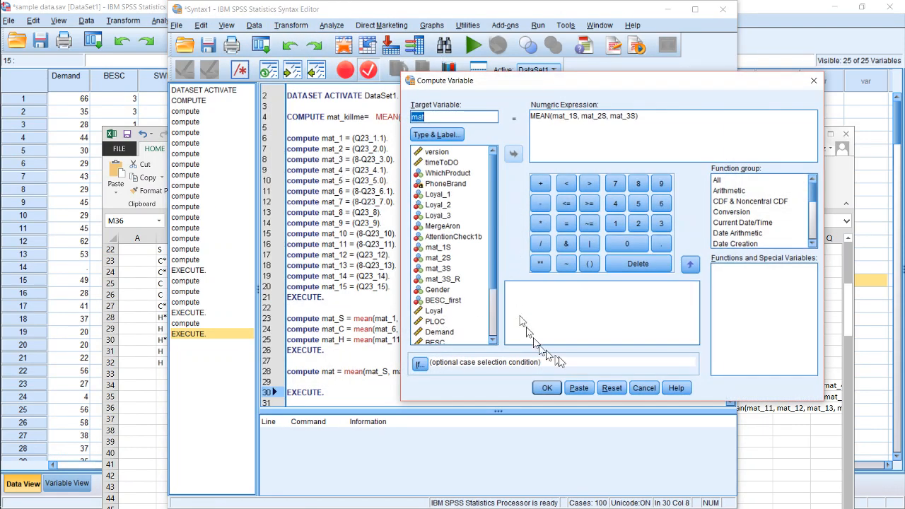
left_click(623, 152)
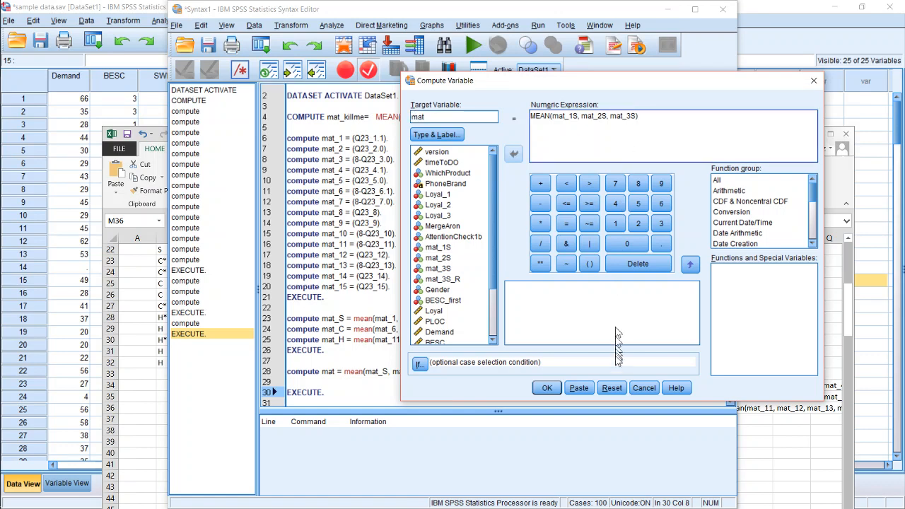
left_click(573, 390)
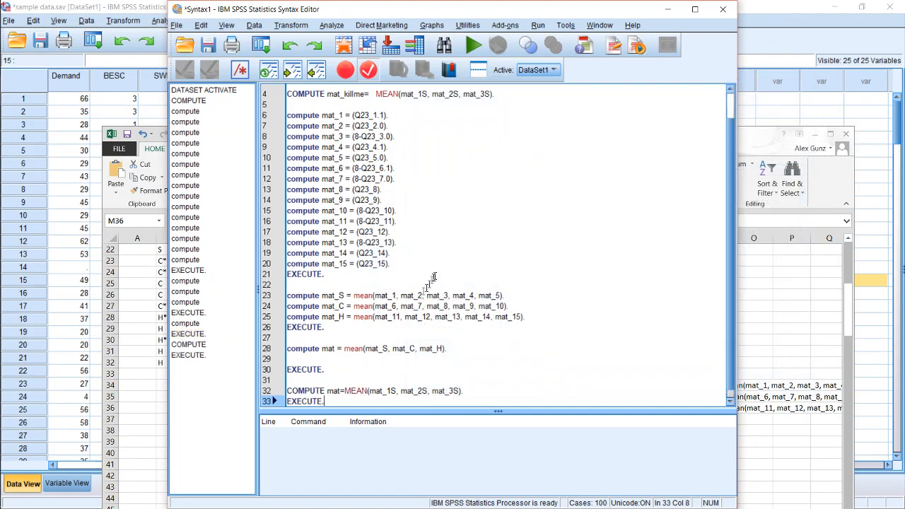
- Delete the pasted COMPUTE mat command and its EXECUTE from lines 32 and 33, leaving blank lines at the end of the syntax
left_click(435, 277)
left_click(353, 400)
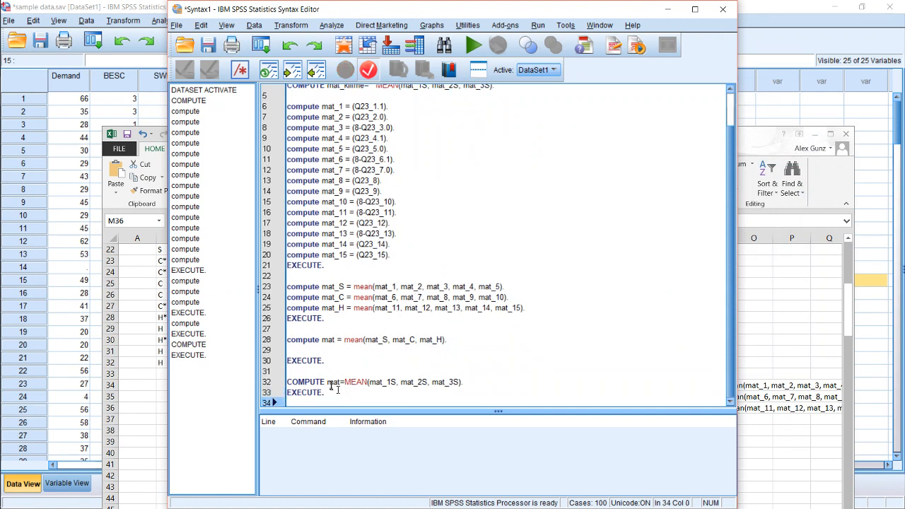
left_click(330, 381)
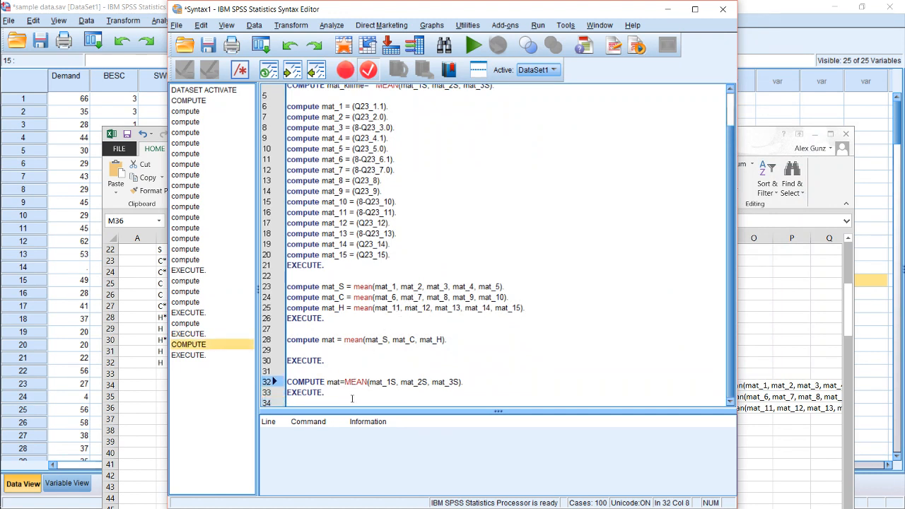
left_click_drag(350, 400, 277, 378)
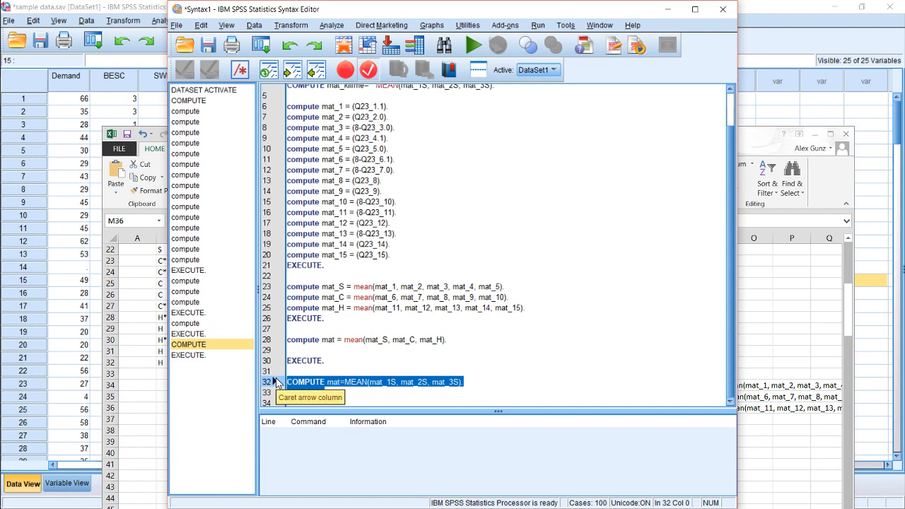
key("Delete")
key("Return")
key("Return")
key("Return")
key("Return")
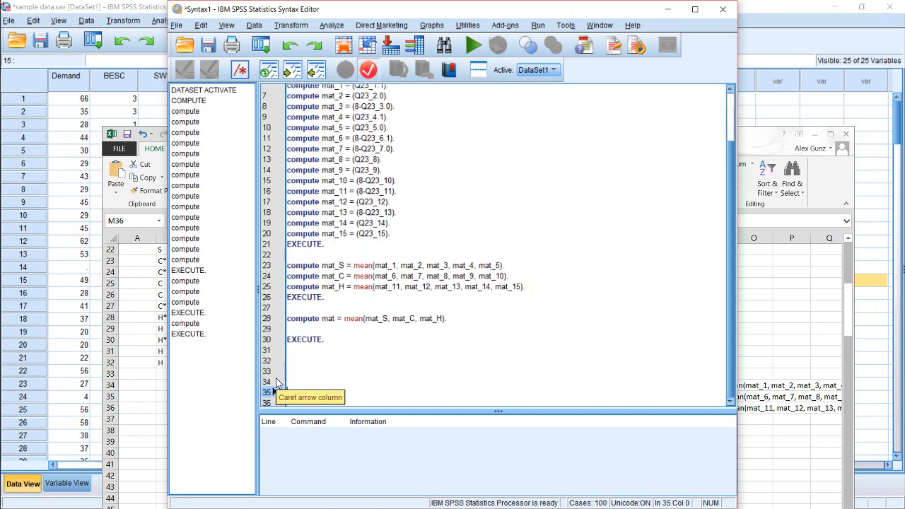
key("Up")
key("Up")
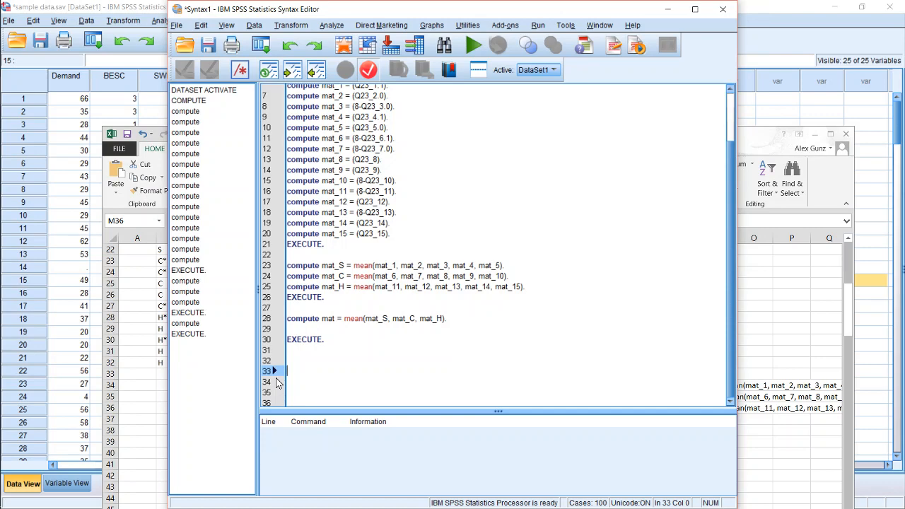
- Switch to the Data Editor and examine the values in the BESC_first and Loyal columns
left_click(73, 245)
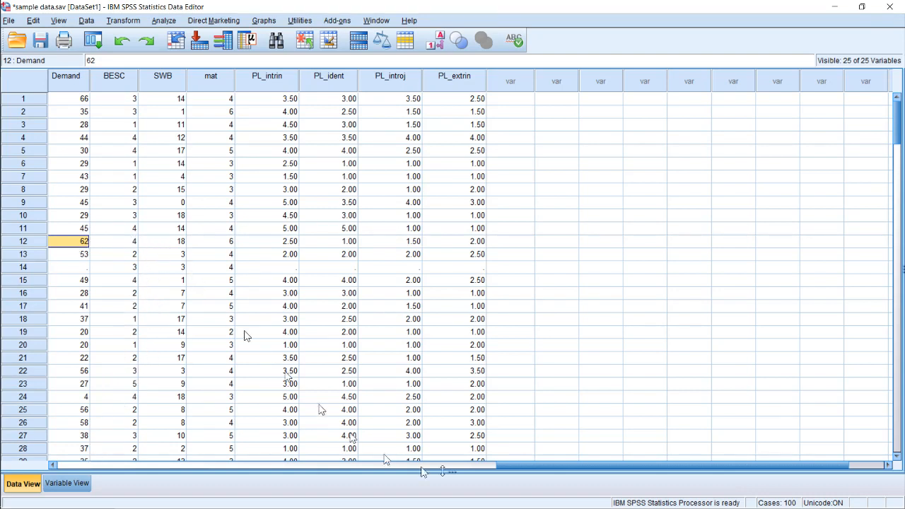
left_click_drag(528, 469, 381, 463)
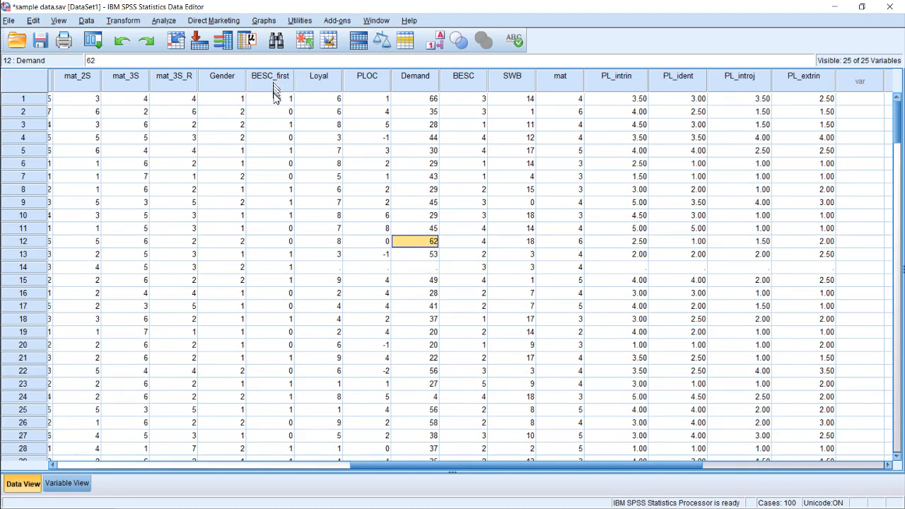
left_click(276, 104)
left_click(276, 113)
left_click(276, 138)
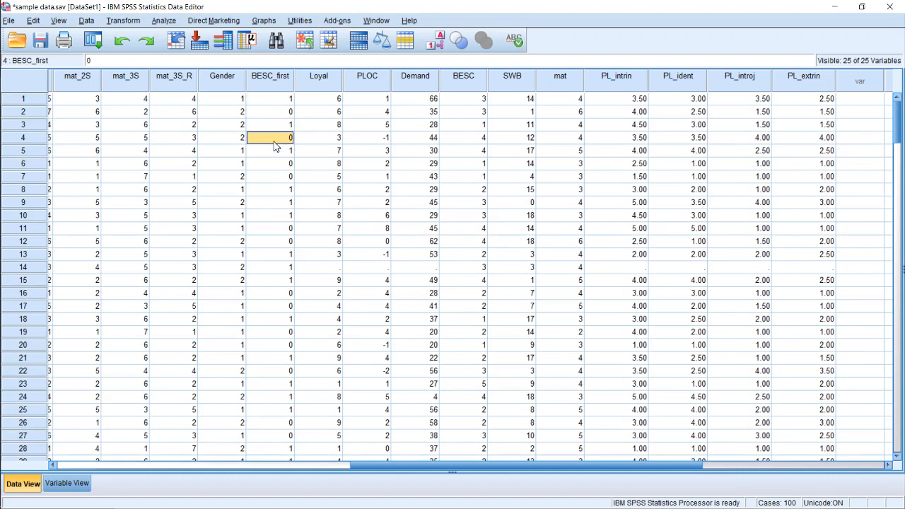
left_click(274, 203)
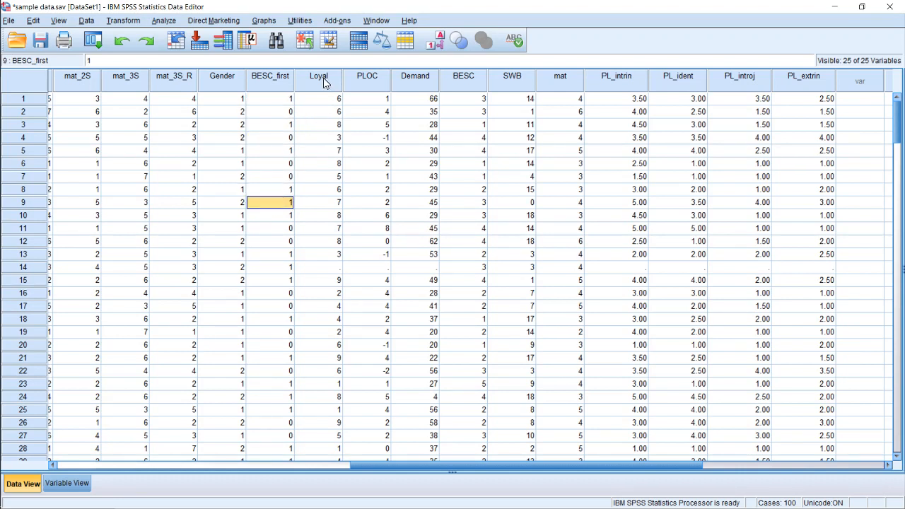
left_click(322, 124)
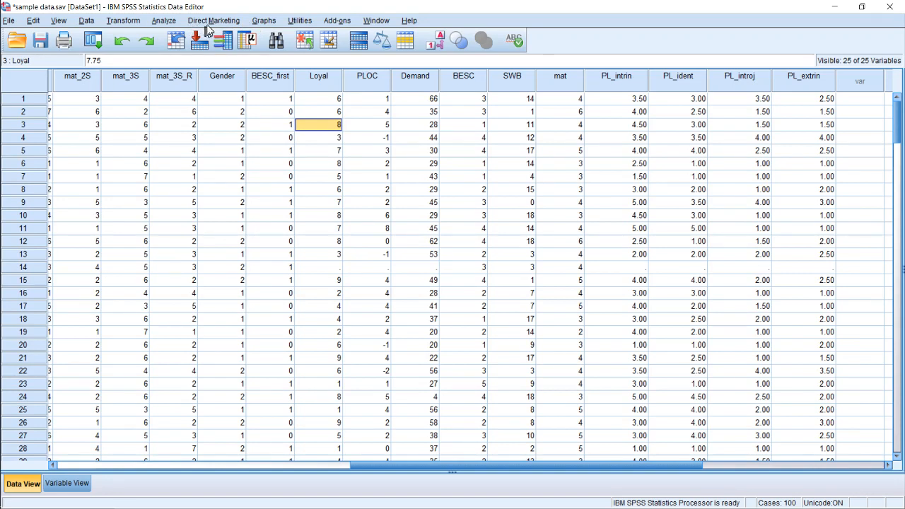
left_click(163, 20)
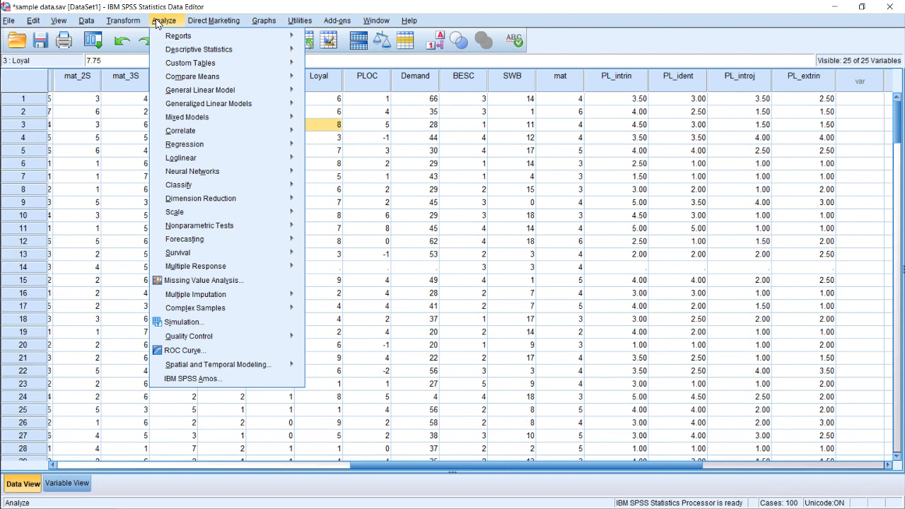
mouse_move(210, 50)
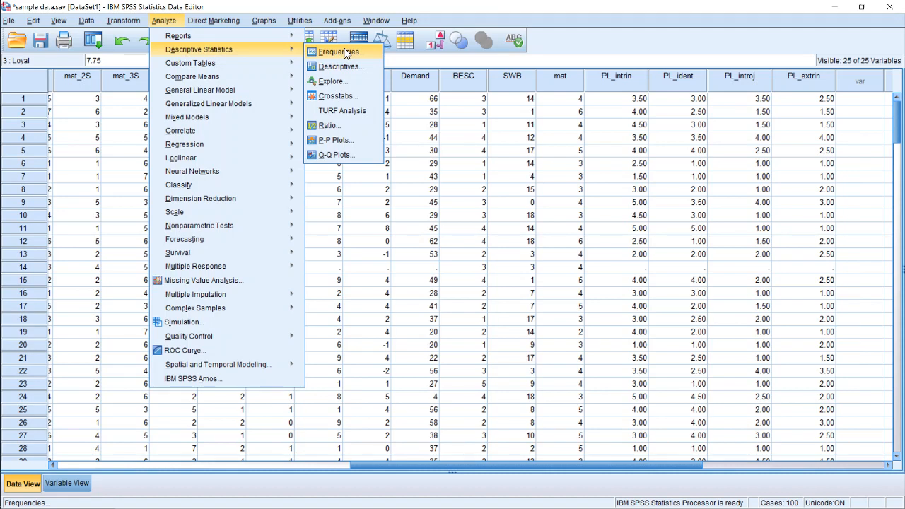
left_click(523, 182)
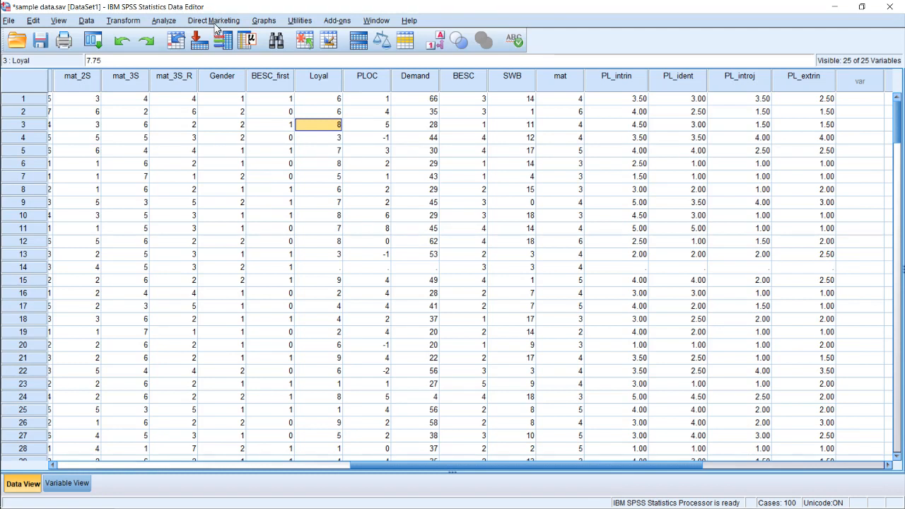
- Run a Frequencies analysis on the variable mat with frequency tables displayed
left_click(161, 21)
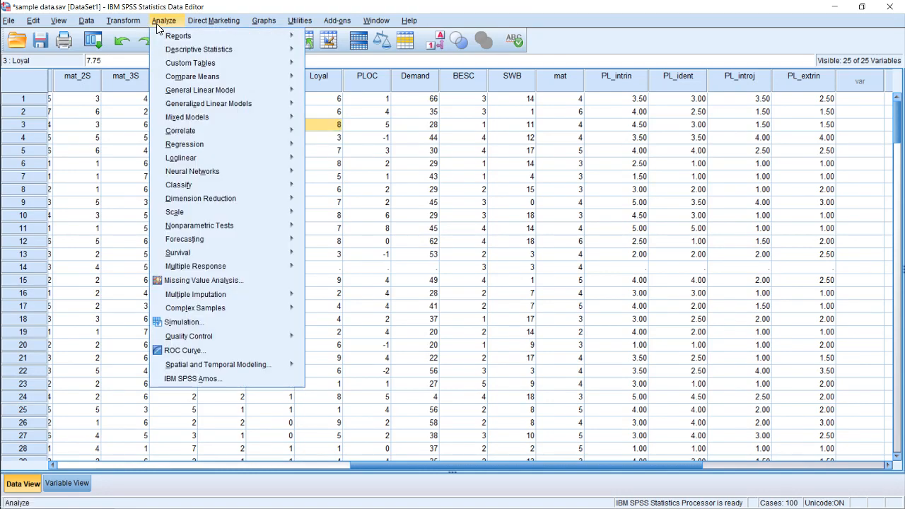
mouse_move(195, 49)
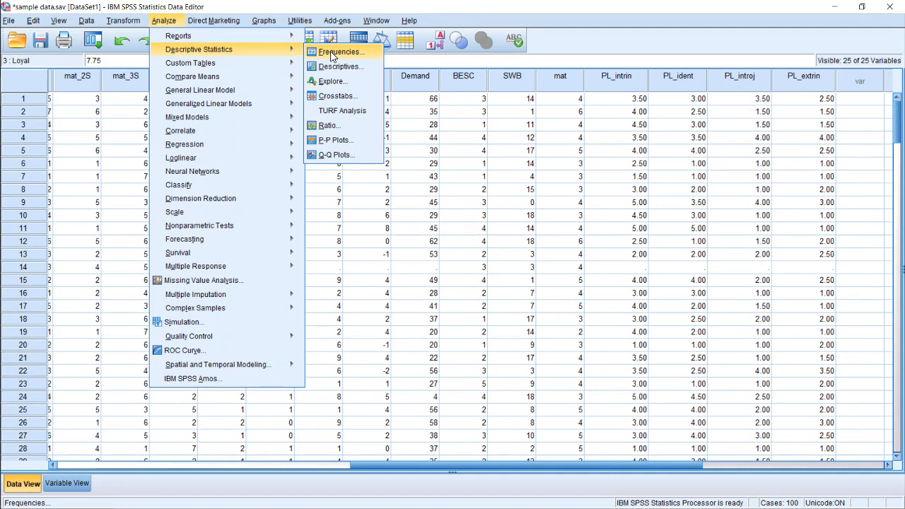
left_click(335, 55)
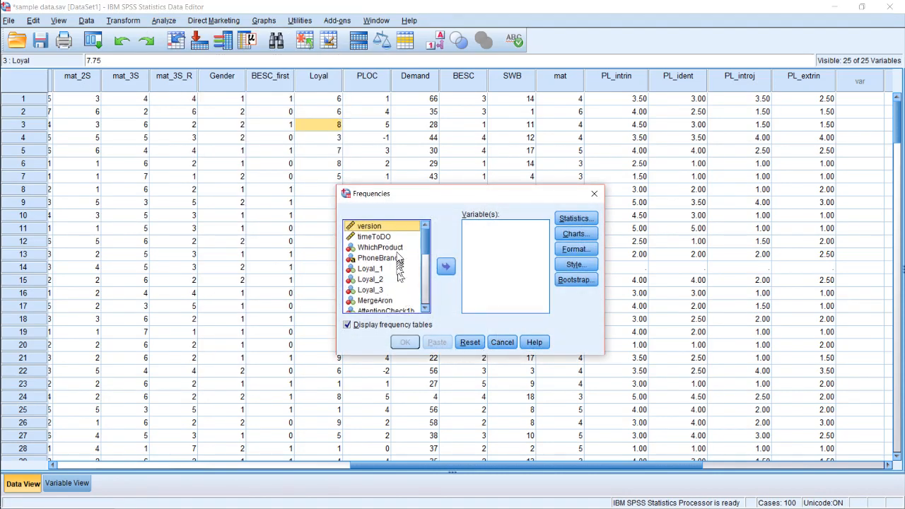
left_click_drag(425, 260, 424, 302)
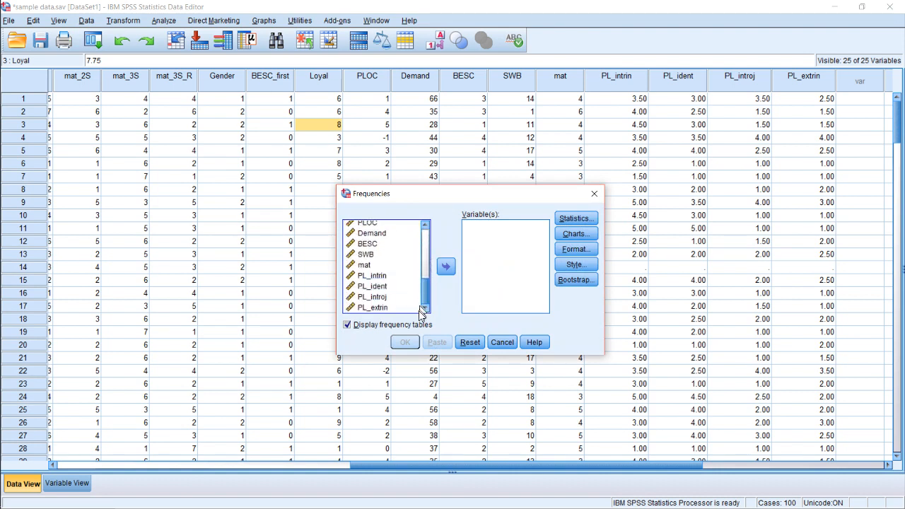
left_click(373, 269)
left_click(445, 266)
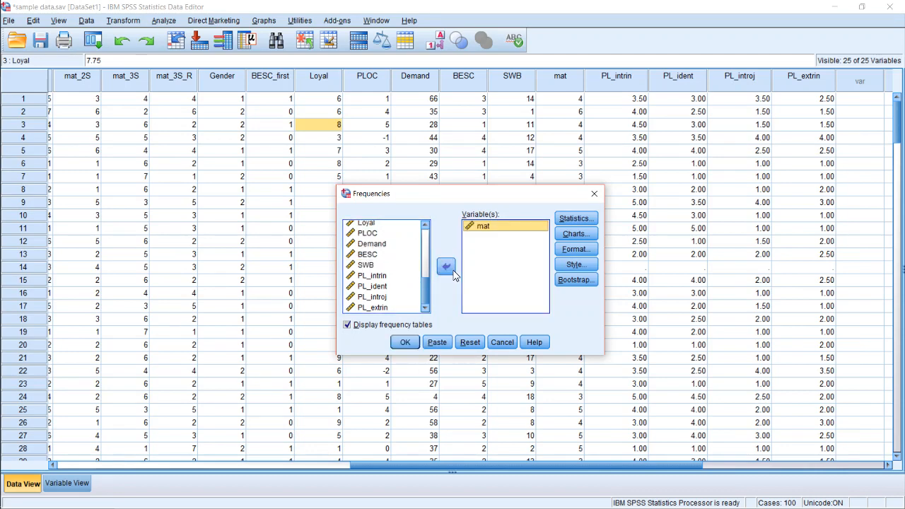
left_click(405, 342)
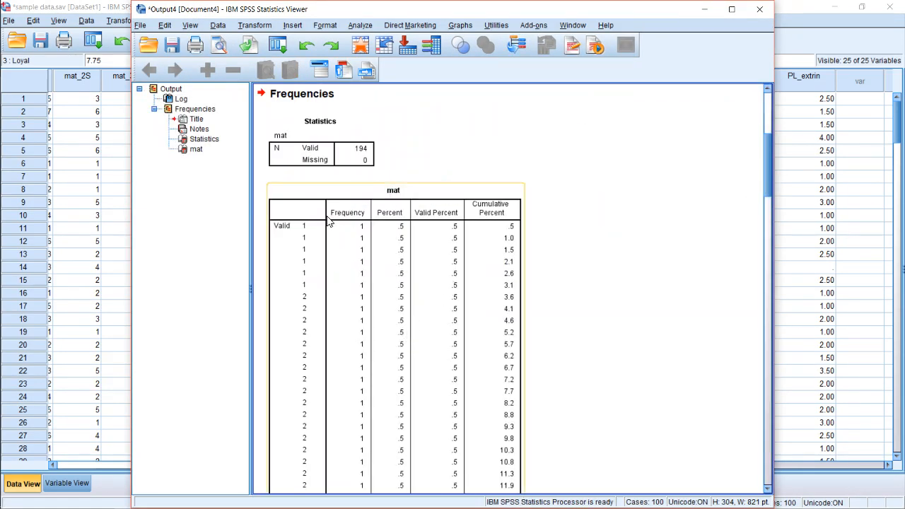
- Review the Frequencies output for mat, checking the values, frequencies and cumulative percentages and the command log above them
scroll(364, 227, "down", 6)
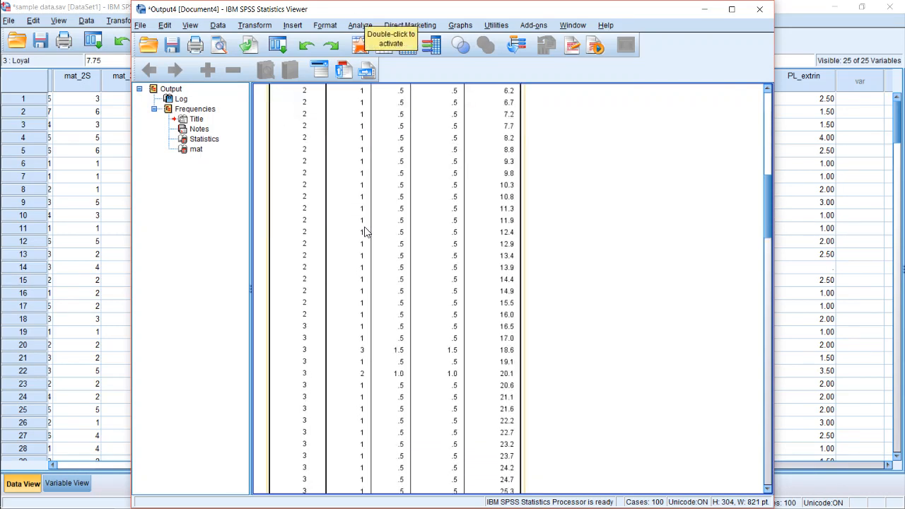
scroll(364, 226, "up", 6)
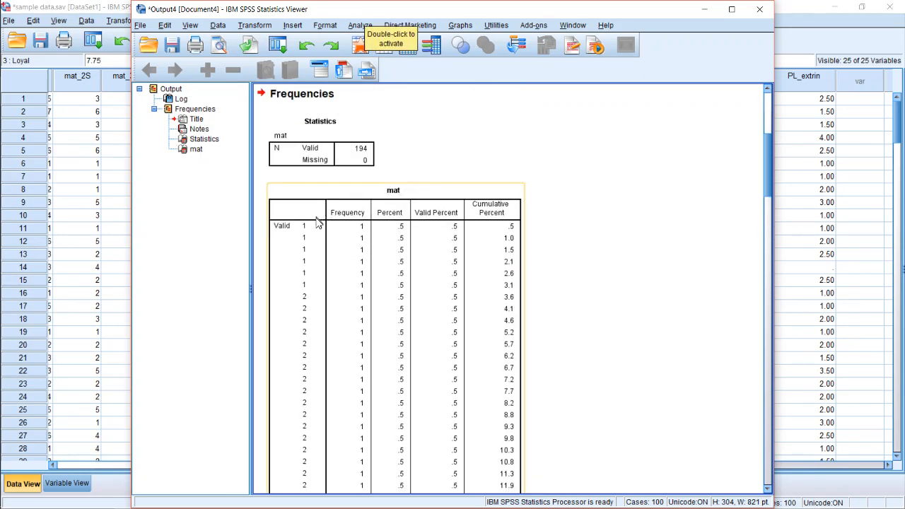
scroll(311, 237, "down", 2)
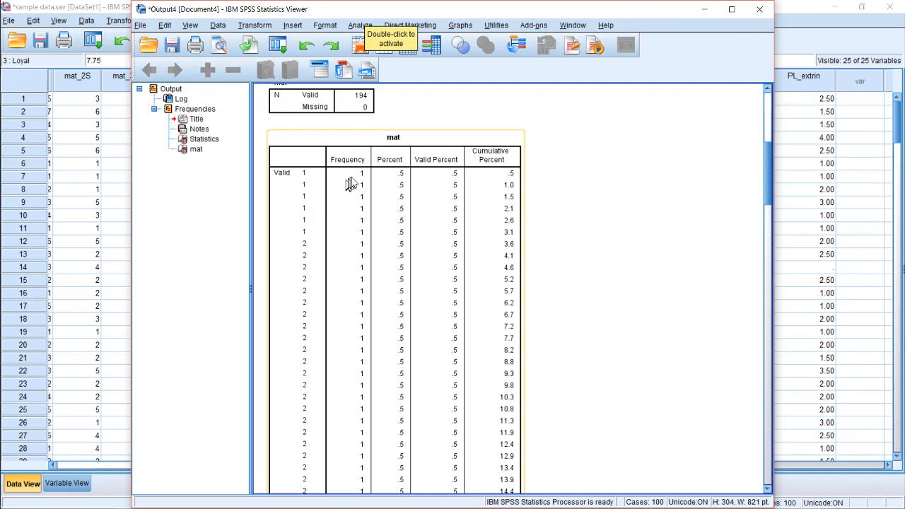
scroll(356, 225, "down", 4)
scroll(357, 232, "down", 4)
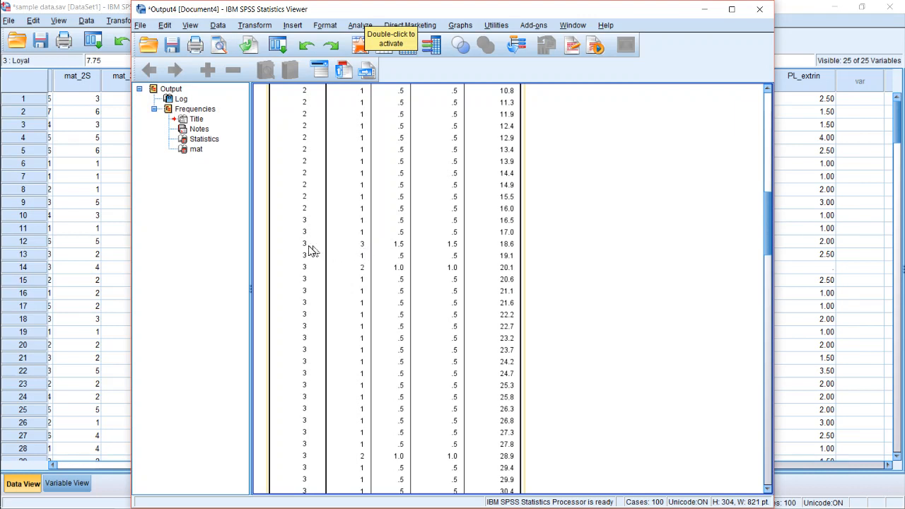
scroll(308, 251, "down", 6)
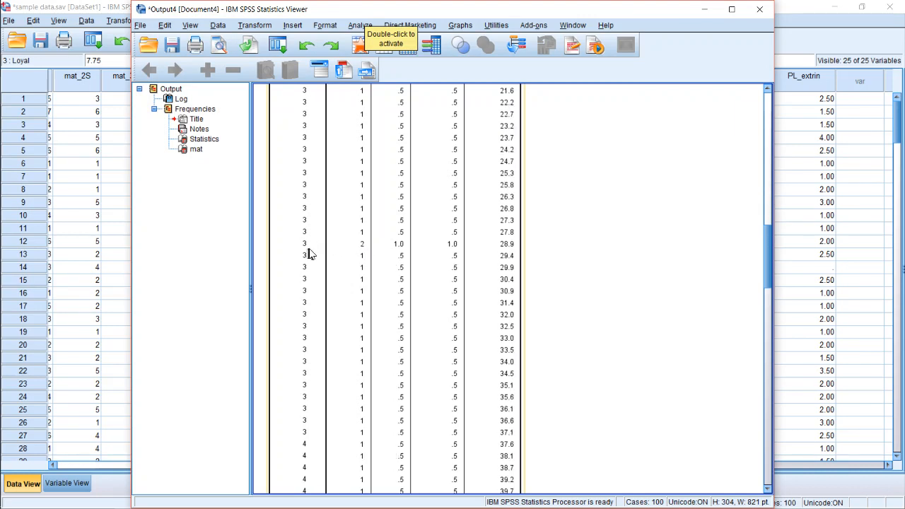
scroll(309, 254, "down", 20)
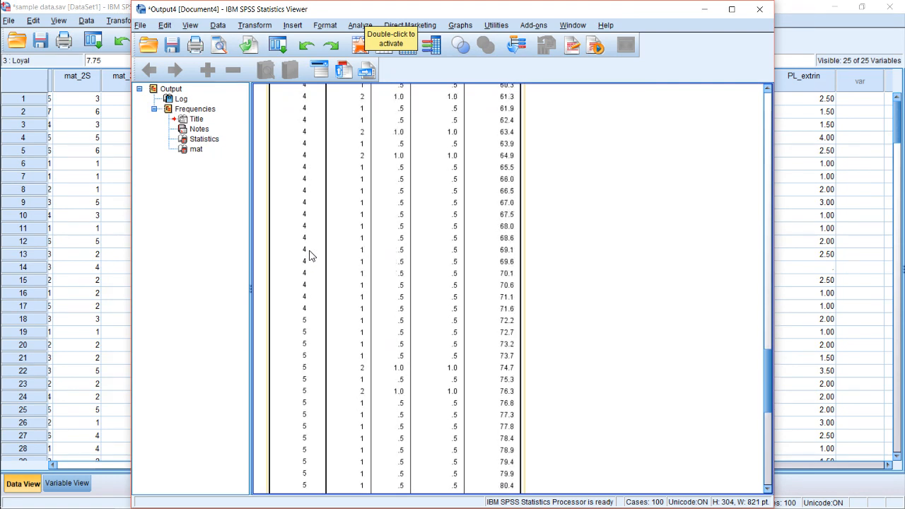
scroll(495, 223, "up", 20)
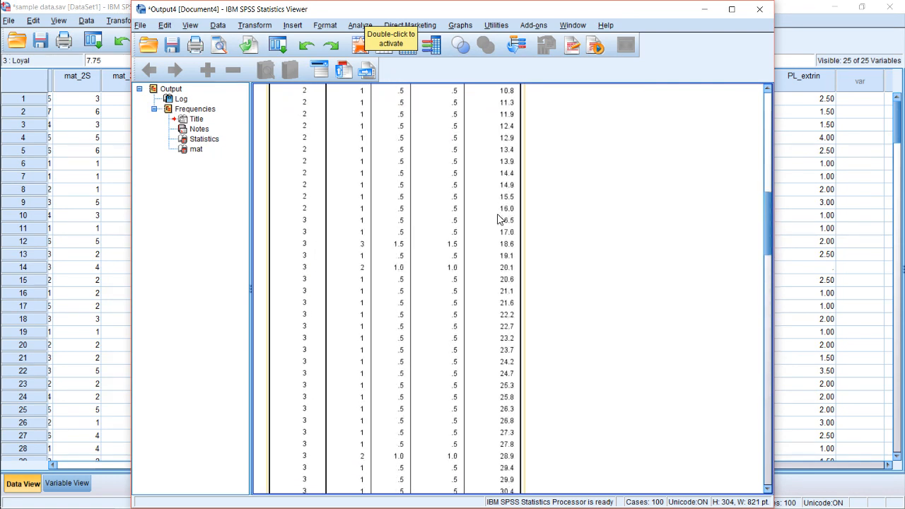
scroll(495, 223, "up", 9)
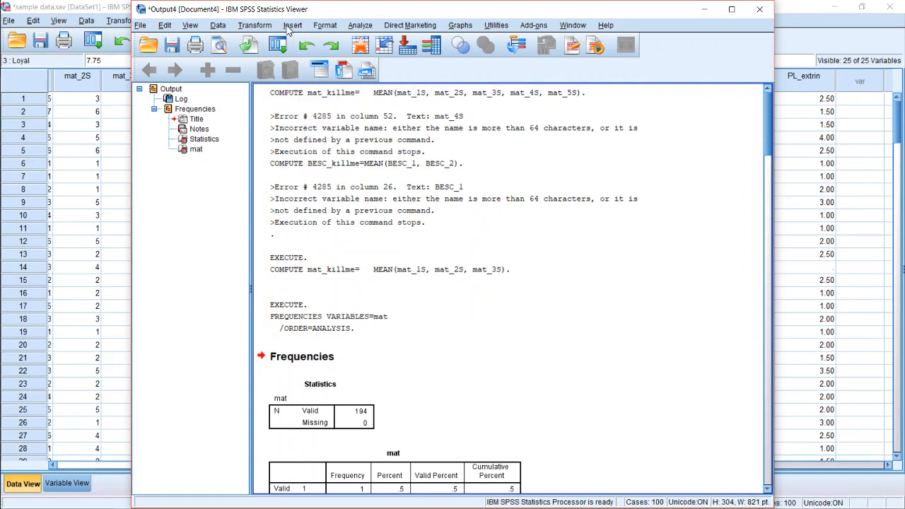
- Start a Descriptives analysis and add mat to its variable list
left_click(218, 25)
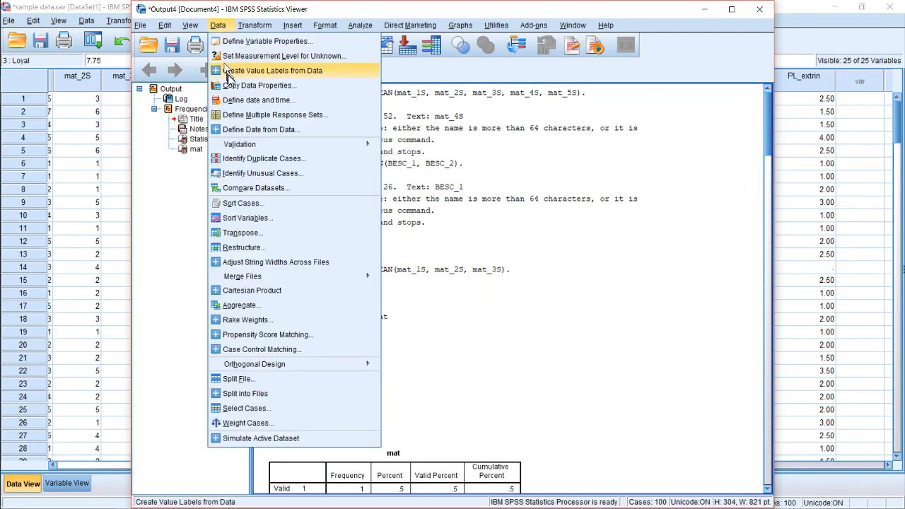
mouse_move(256, 26)
mouse_move(231, 33)
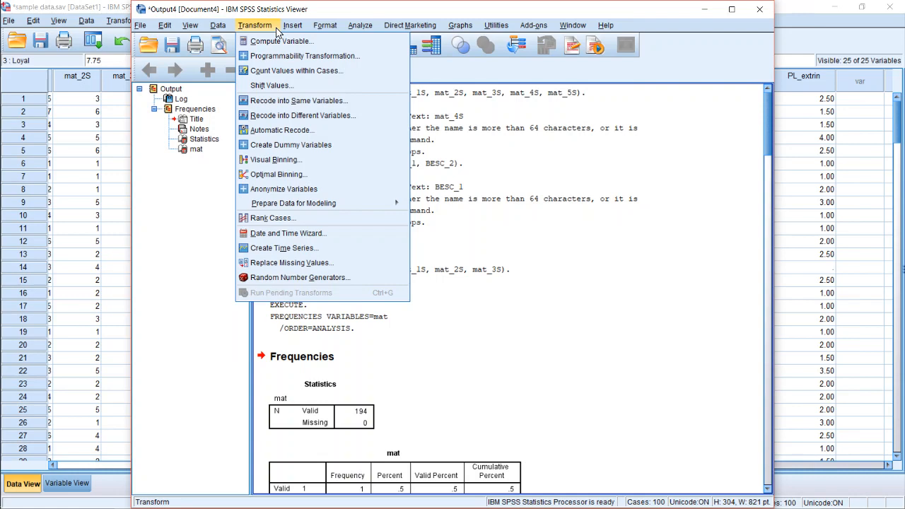
mouse_move(360, 25)
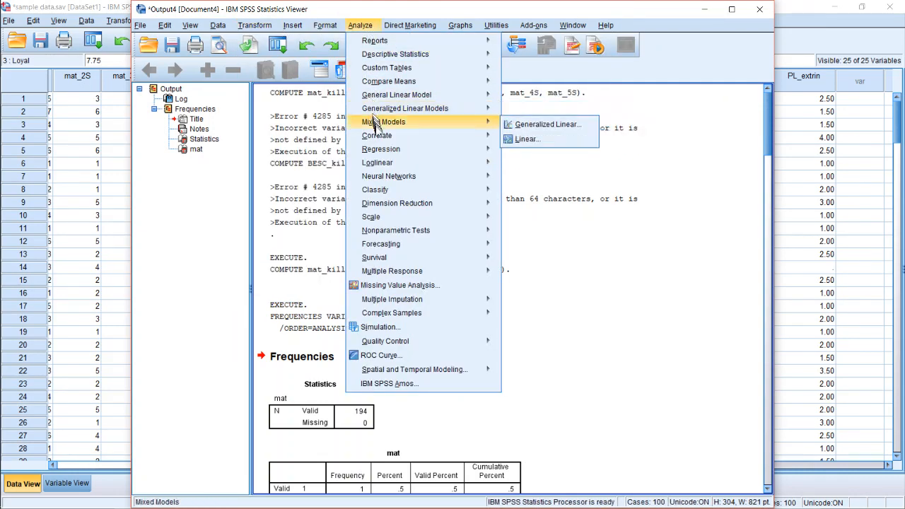
mouse_move(377, 138)
mouse_move(424, 55)
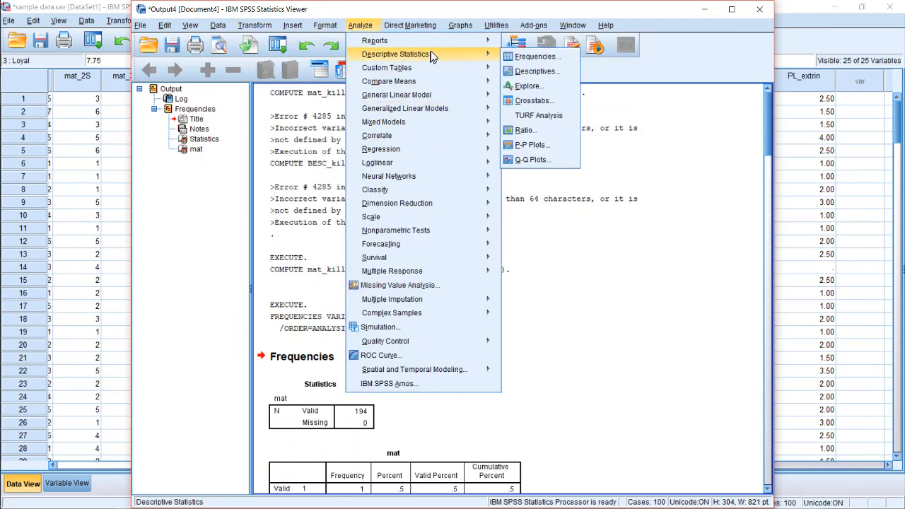
left_click(554, 75)
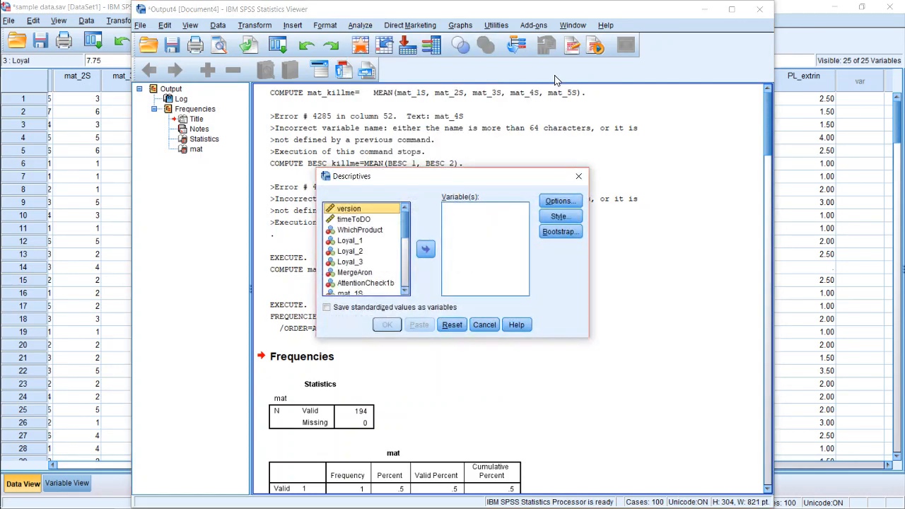
left_click_drag(406, 229, 398, 297)
left_click(367, 248)
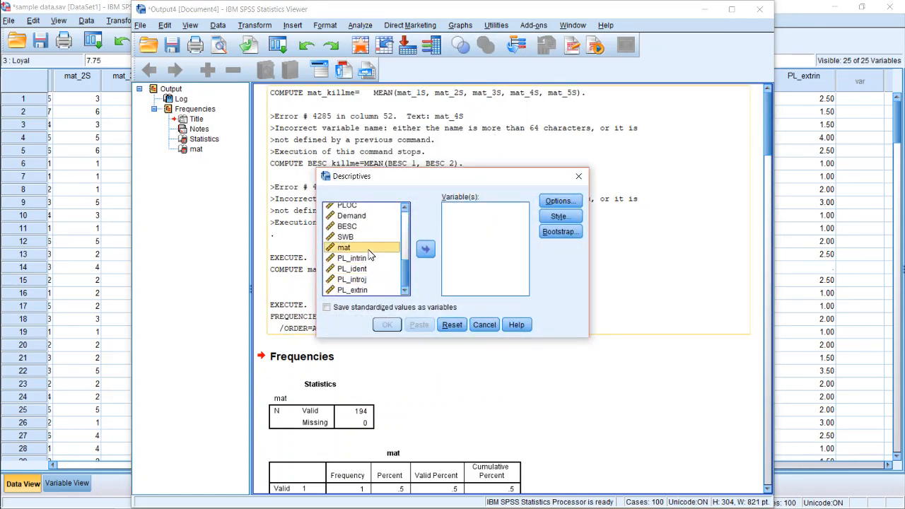
left_click(427, 250)
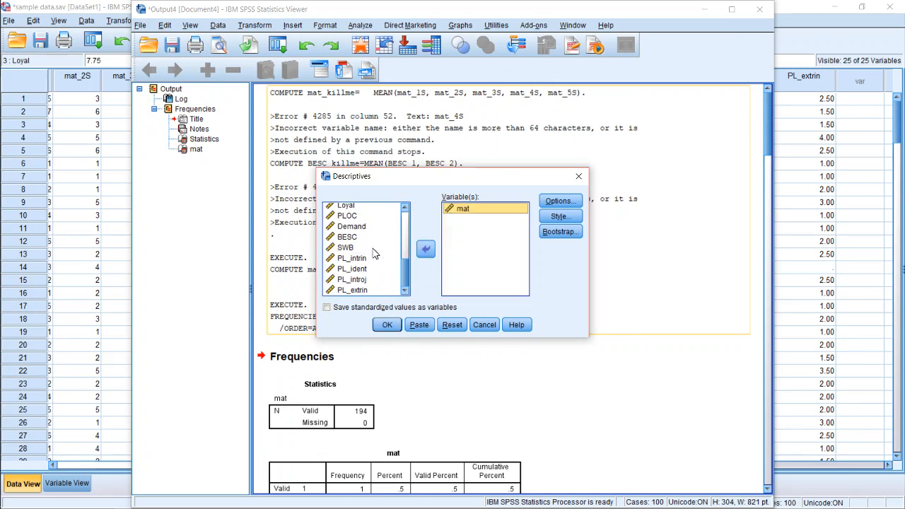
- Add BESC, SWB and PLOC to the variables of the Descriptives analysis
left_click(358, 239)
left_click(425, 251)
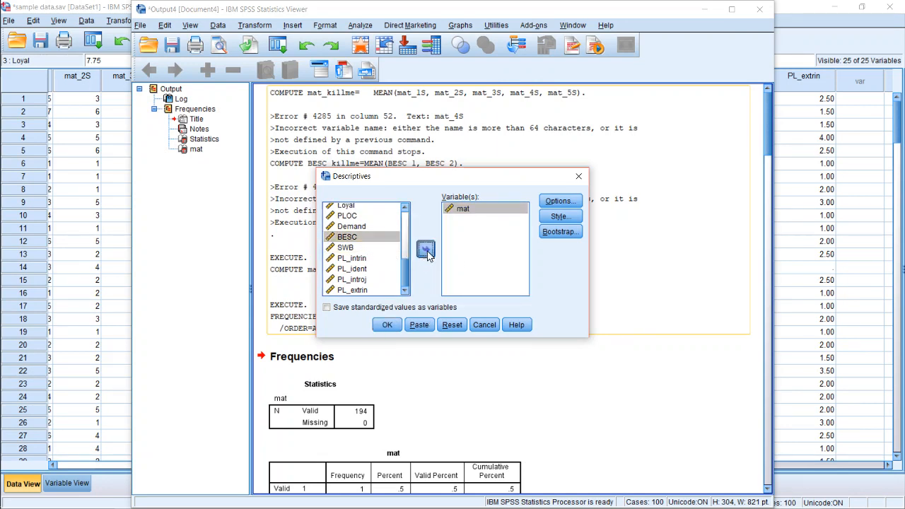
left_click(367, 258)
left_click(369, 248)
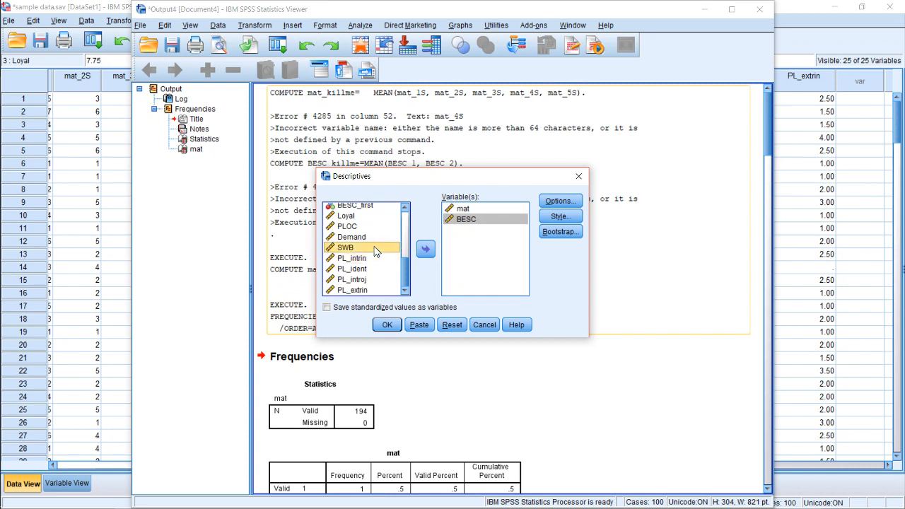
left_click(425, 249)
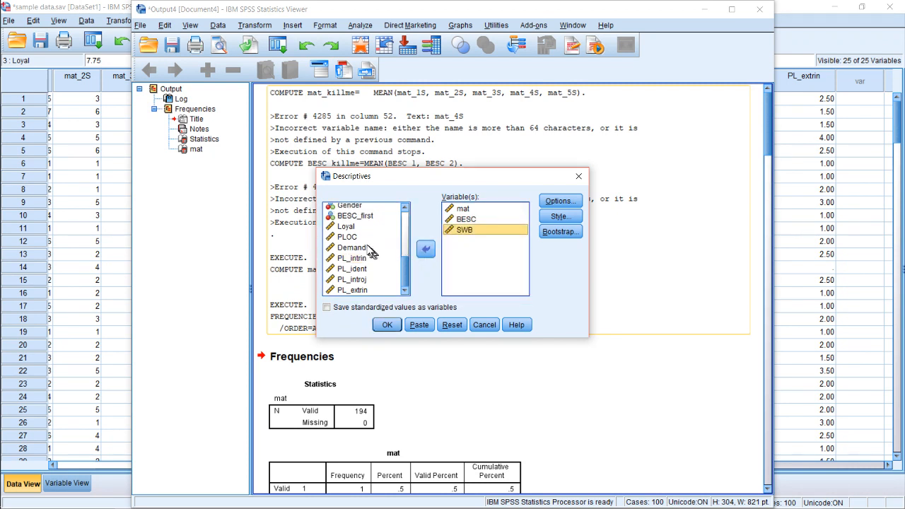
left_click(358, 238)
left_click(427, 251)
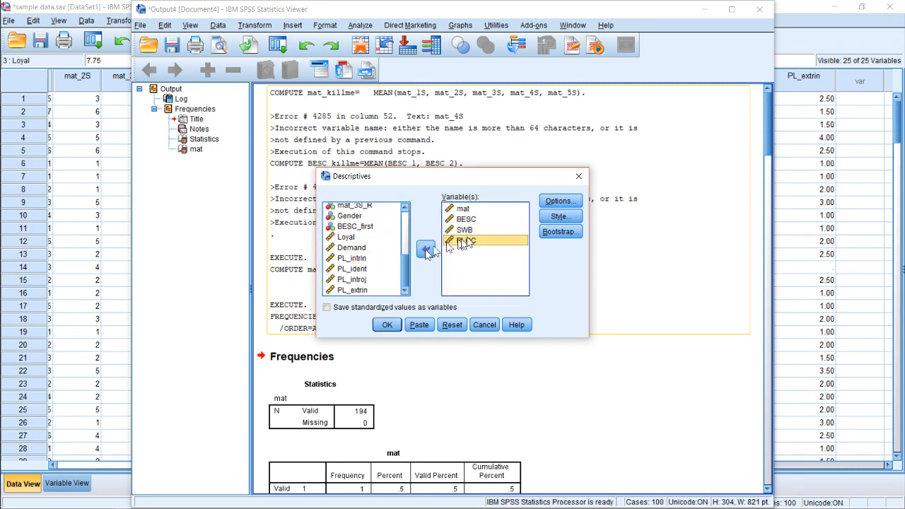
- Check the statistics options and table style without changing them, and run the Descriptives analysis
left_click(561, 202)
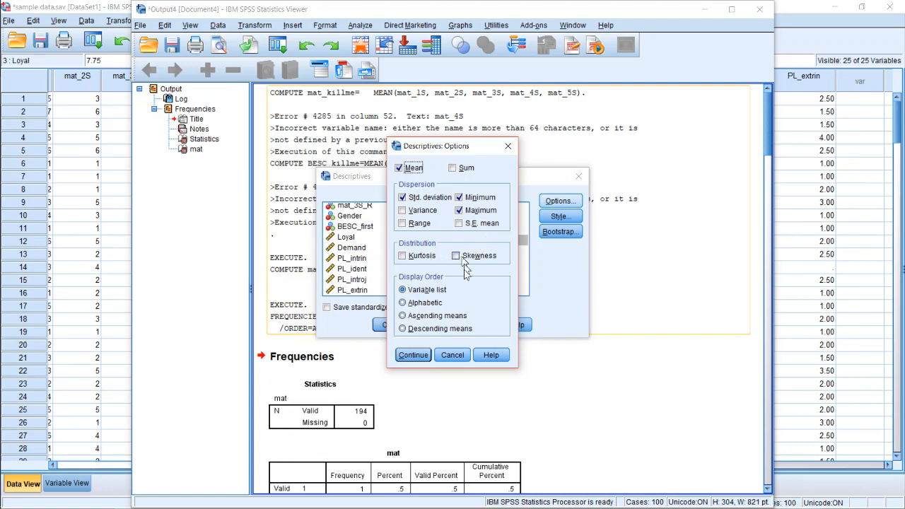
left_click(450, 357)
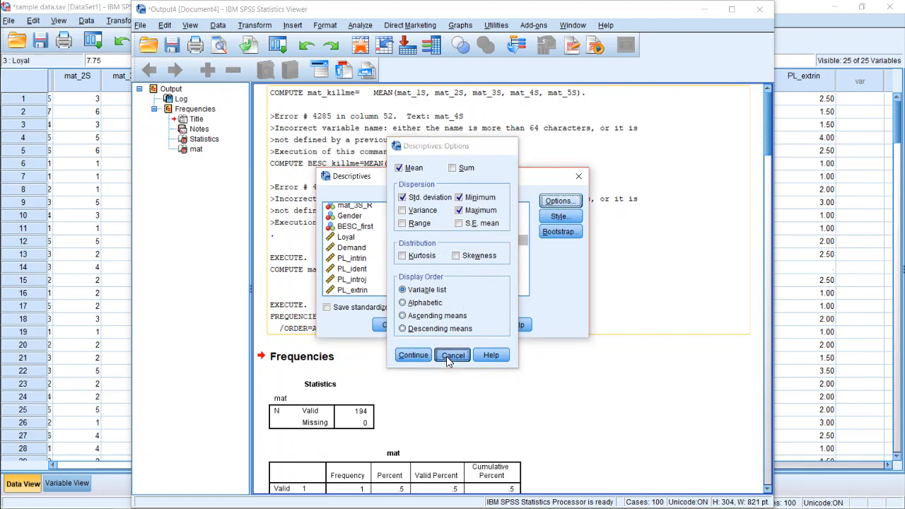
left_click(559, 219)
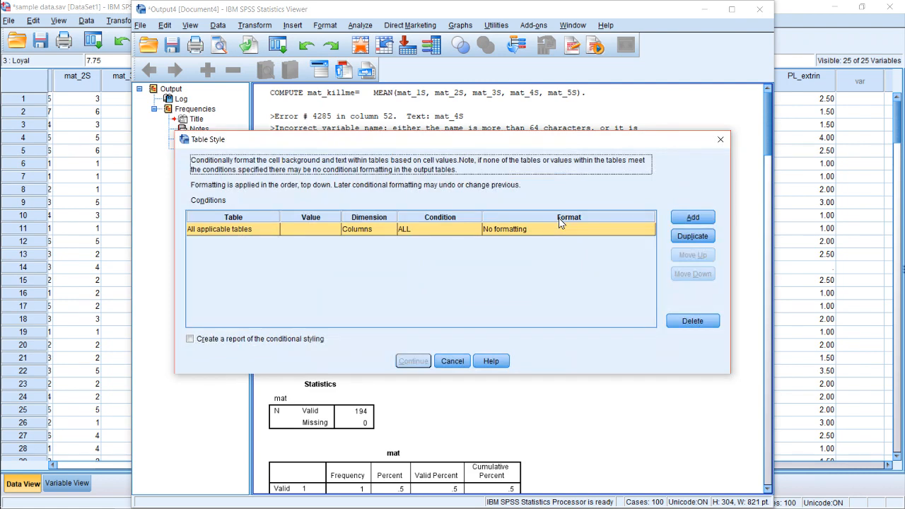
left_click(720, 140)
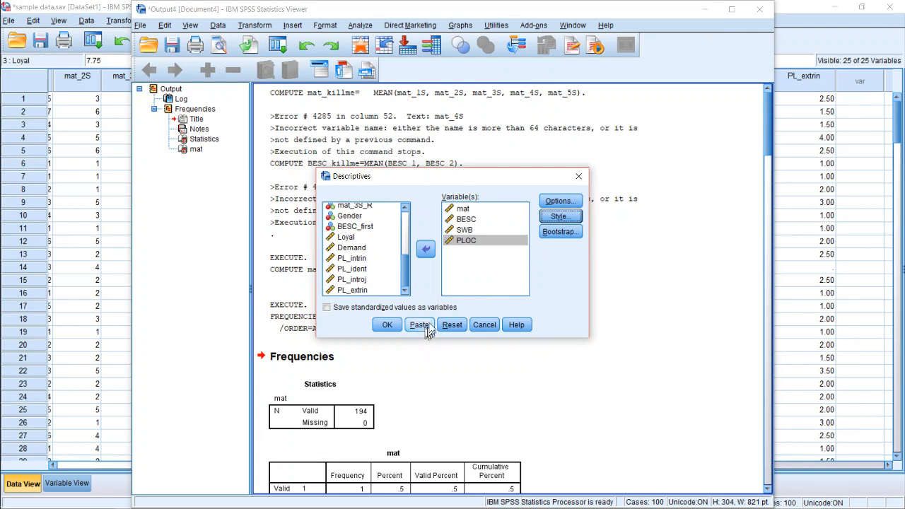
left_click(388, 325)
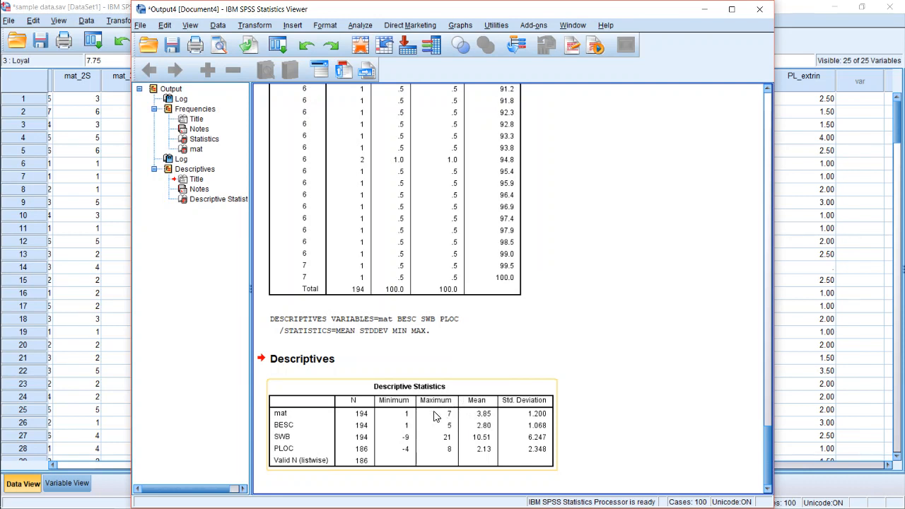
- Examine the mat_3S_R and Gender columns in the Data Editor, and return to the Descriptives output
left_click(578, 416)
left_click(124, 255)
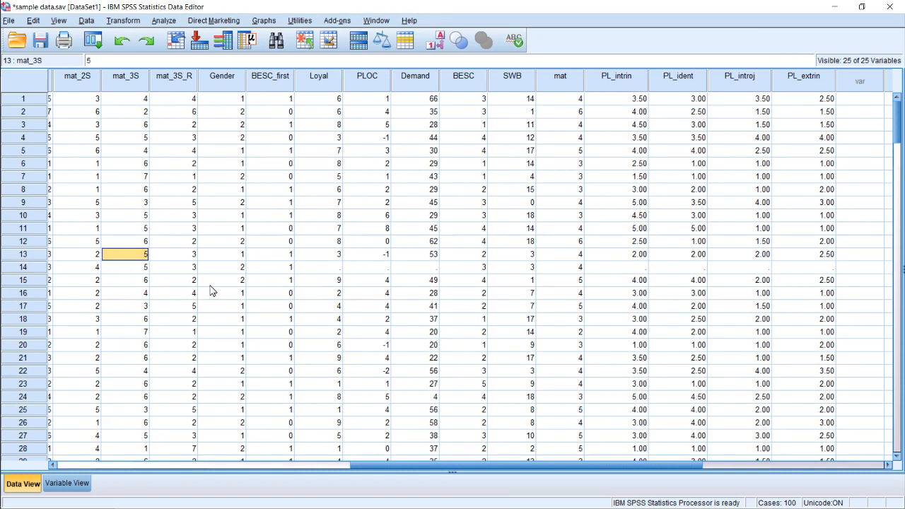
left_click_drag(191, 113, 173, 443)
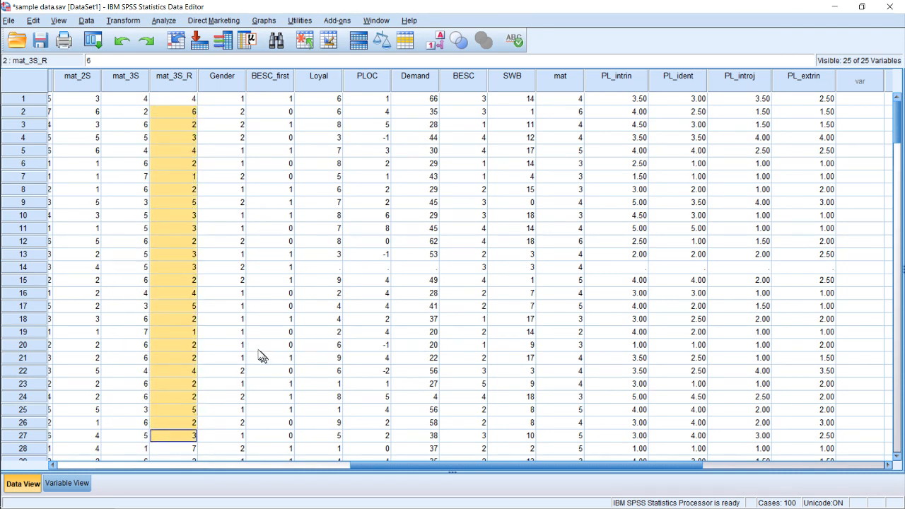
left_click(239, 334)
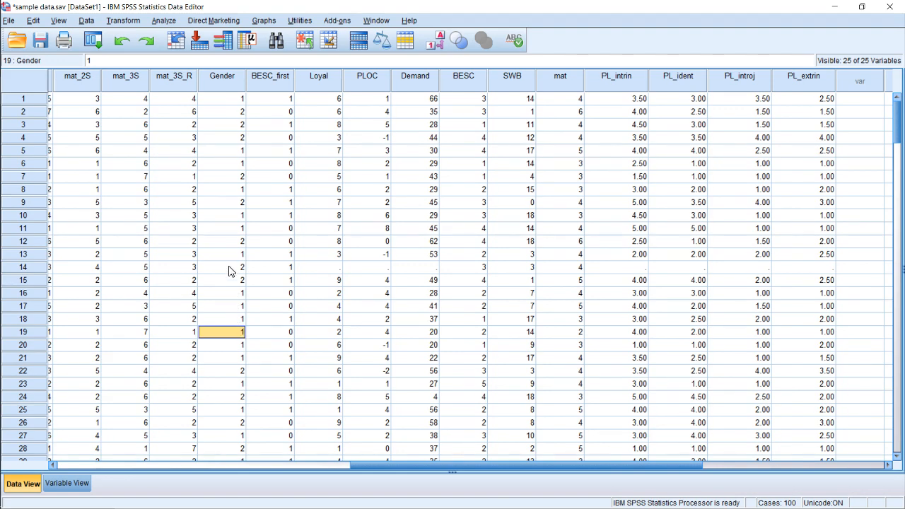
mouse_move(2, 185)
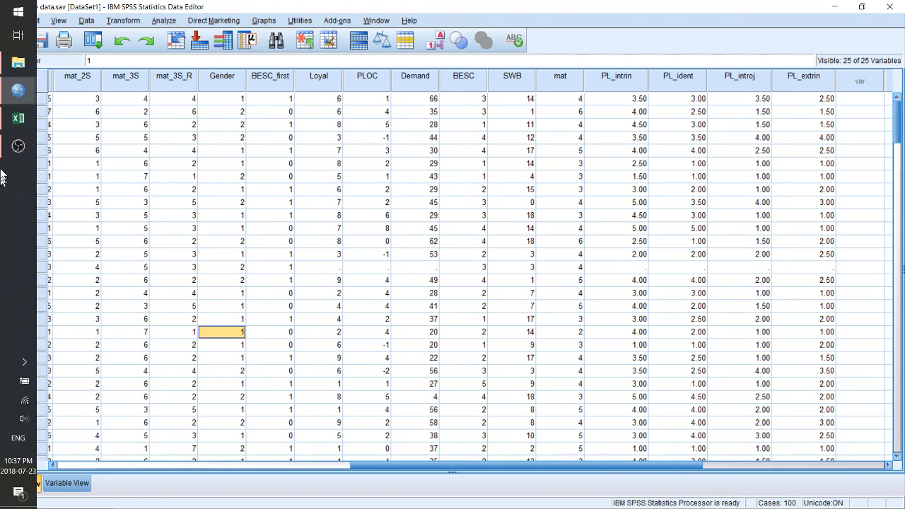
mouse_move(18, 103)
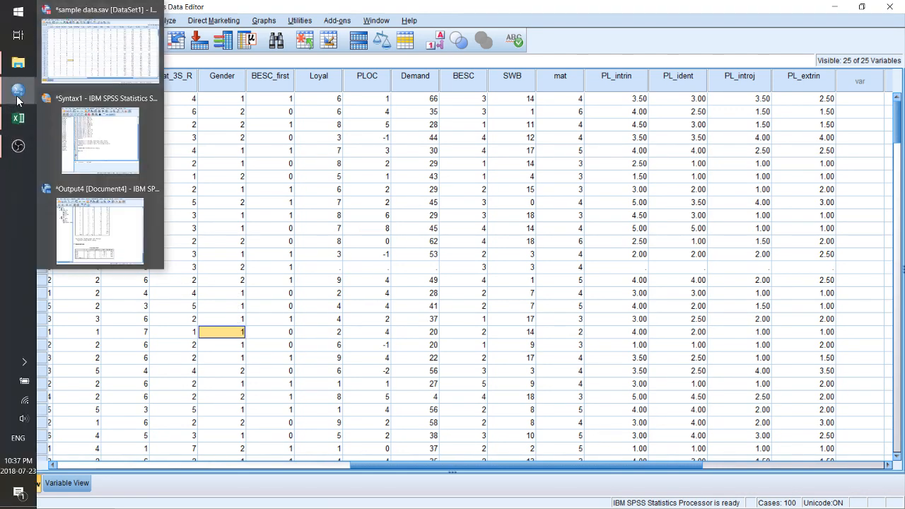
mouse_move(120, 160)
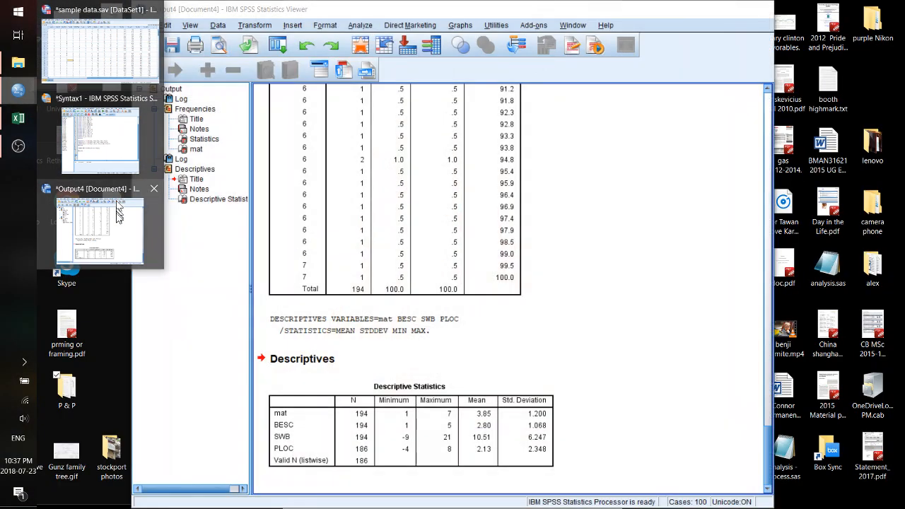
left_click(118, 218)
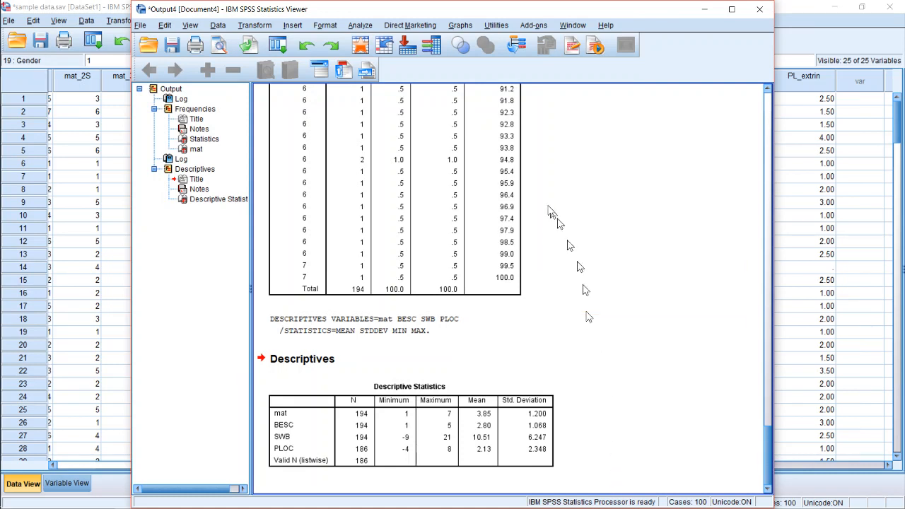
- Open the Reliability Analysis dialog from the scale procedures
left_click(267, 26)
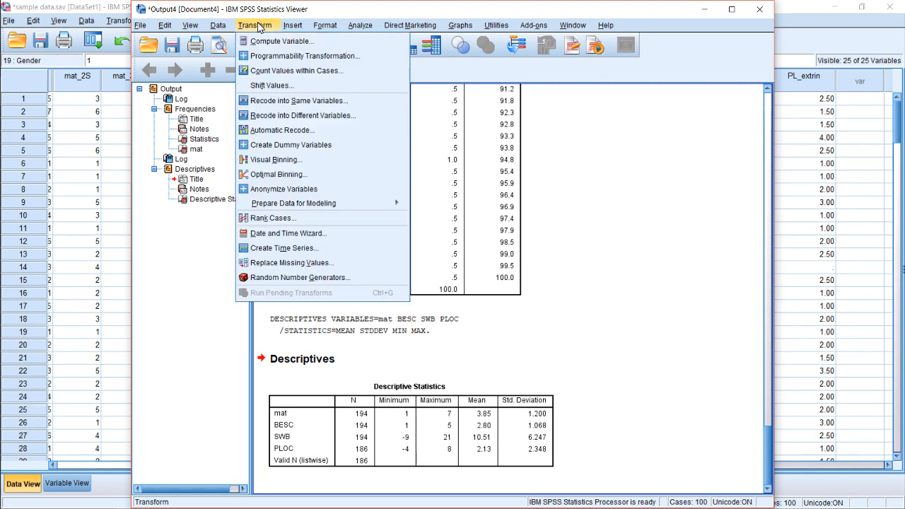
mouse_move(360, 26)
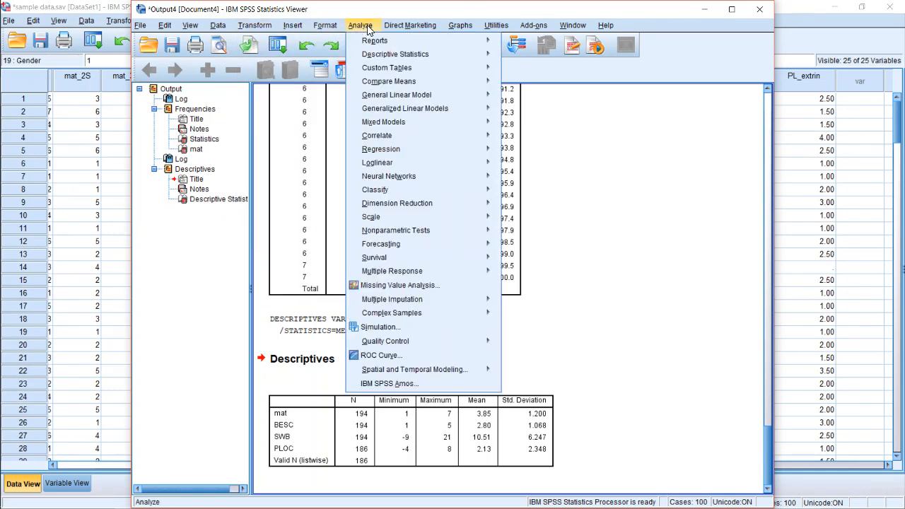
mouse_move(398, 135)
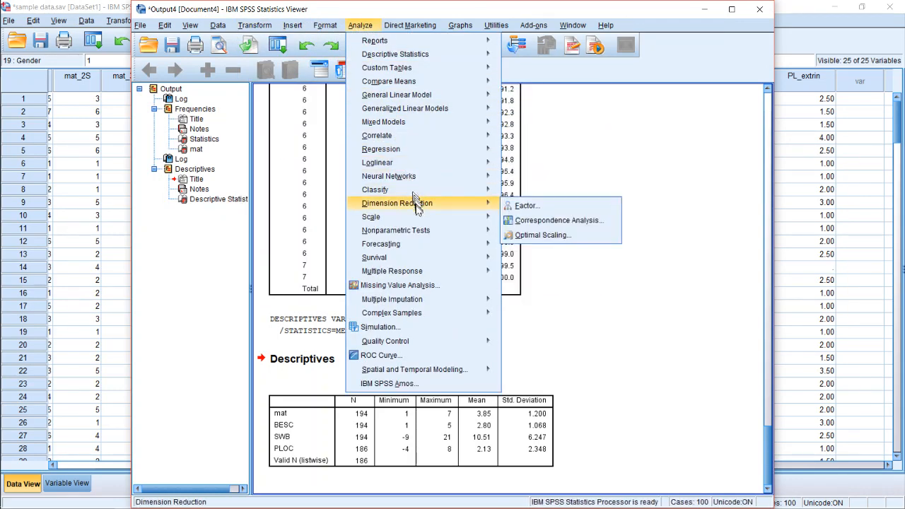
mouse_move(423, 210)
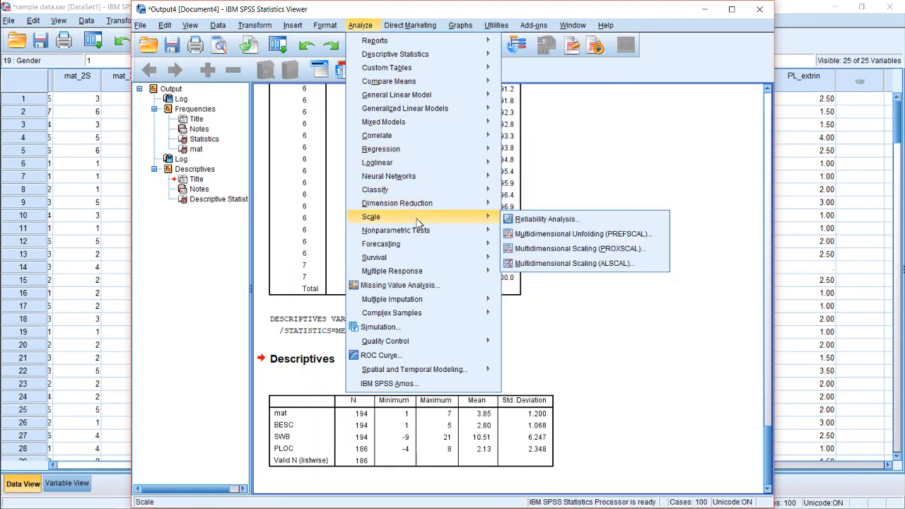
left_click(550, 221)
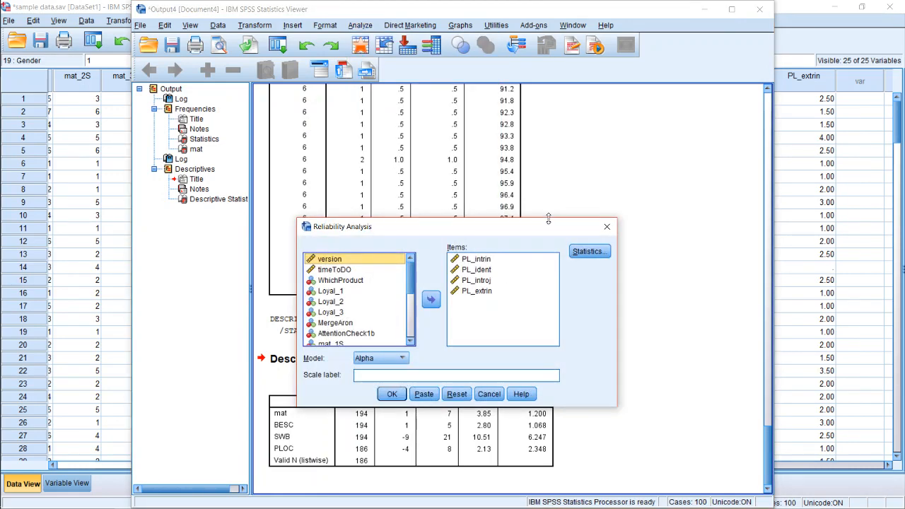
scroll(411, 288, "down", 5)
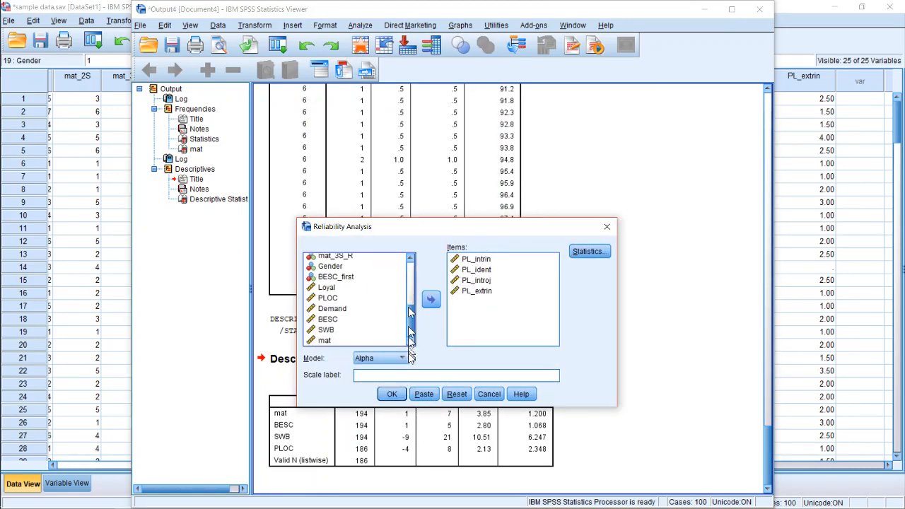
left_click(346, 319)
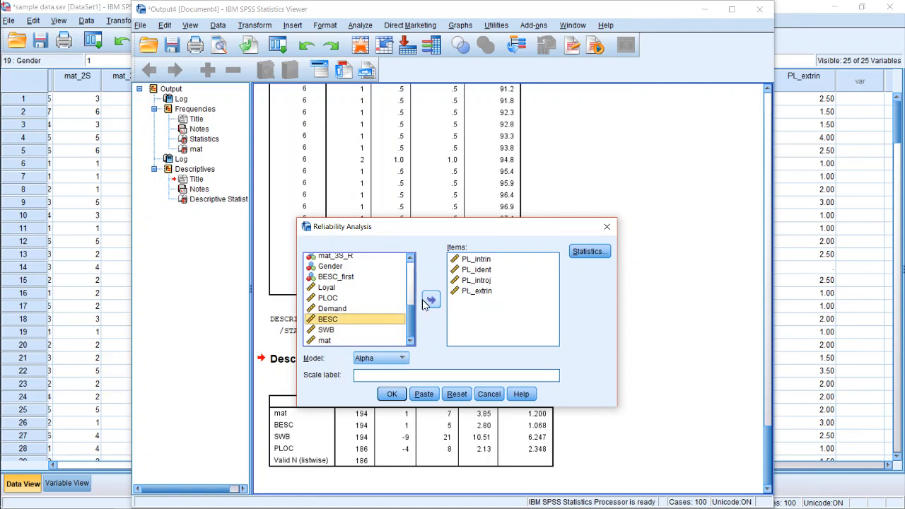
left_click(430, 299)
left_click(431, 300)
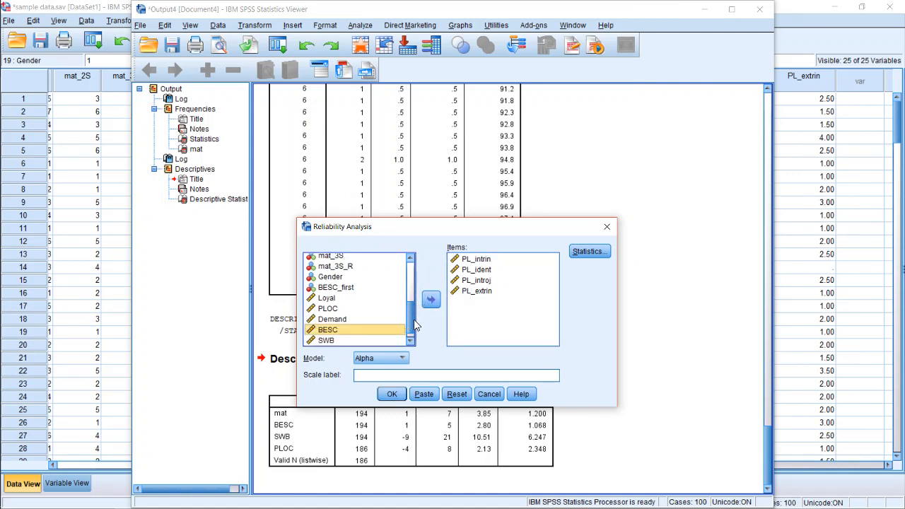
scroll(415, 325, "down", 1)
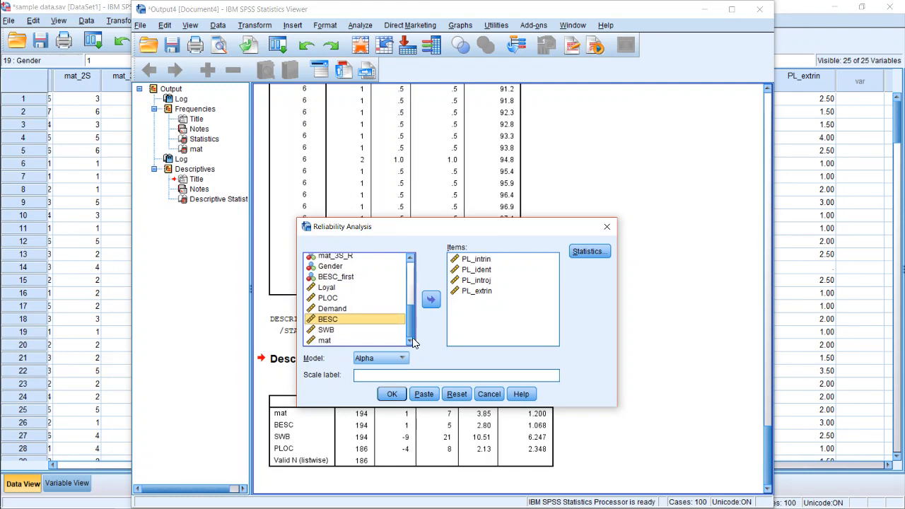
- Look over the available items mat_1S, mat_2S and mat_3S and the PL items already entered for the reliability analysis
left_click(415, 286)
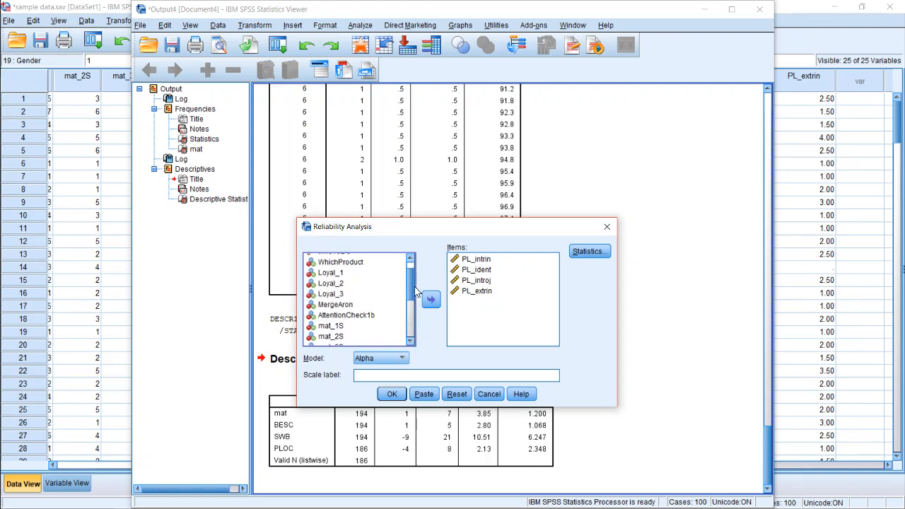
scroll(414, 291, "down", 2)
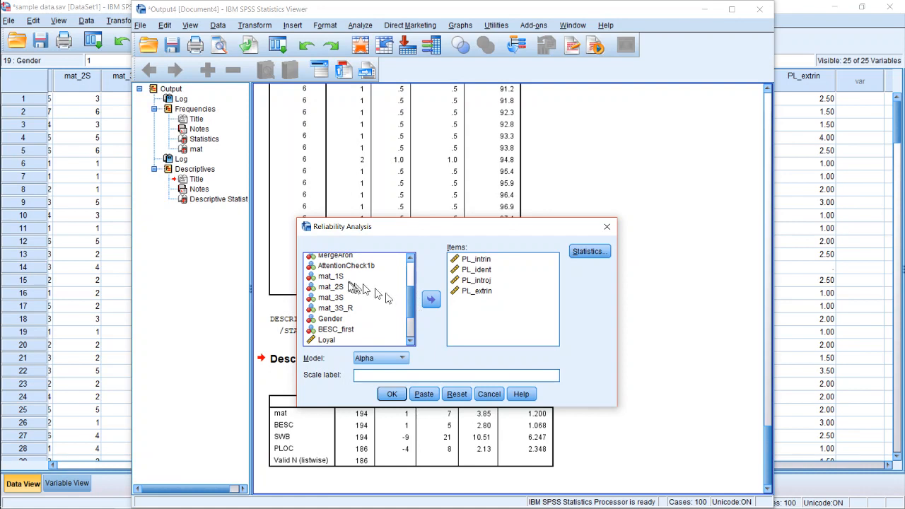
left_click(343, 277)
left_click(344, 287)
left_click(344, 297)
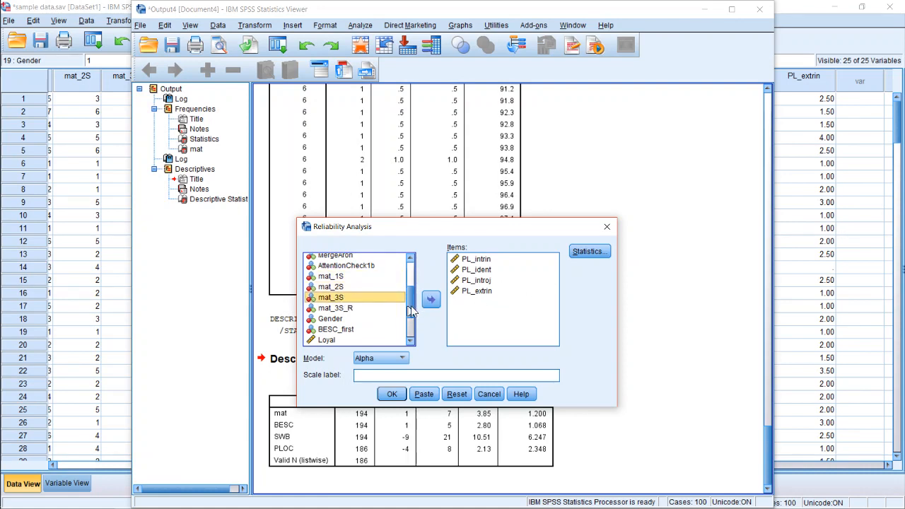
left_click(457, 303)
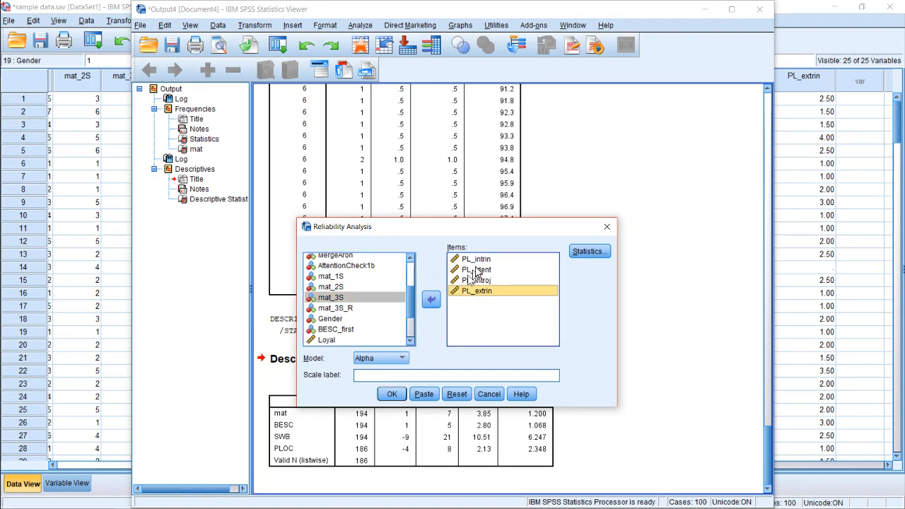
left_click(475, 270)
left_click(478, 259)
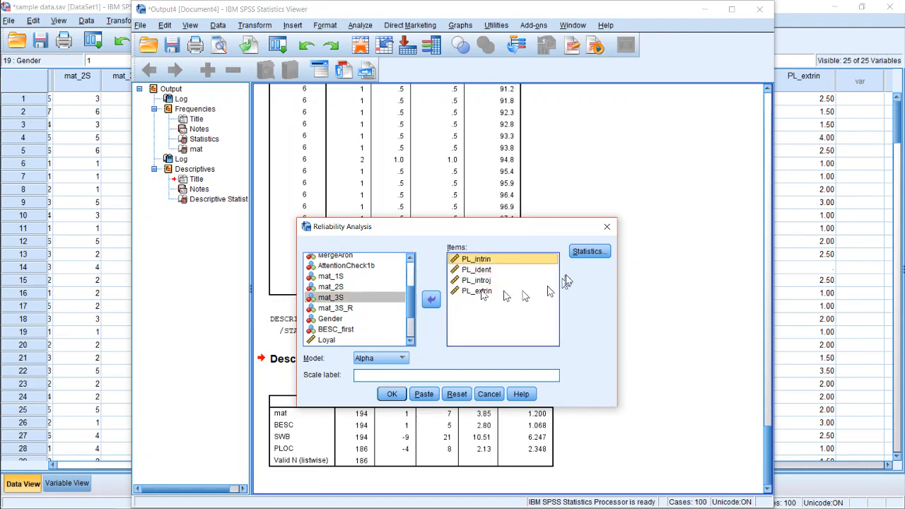
- Request the Scale if item deleted descriptives in the statistics of the reliability analysis
left_click(587, 252)
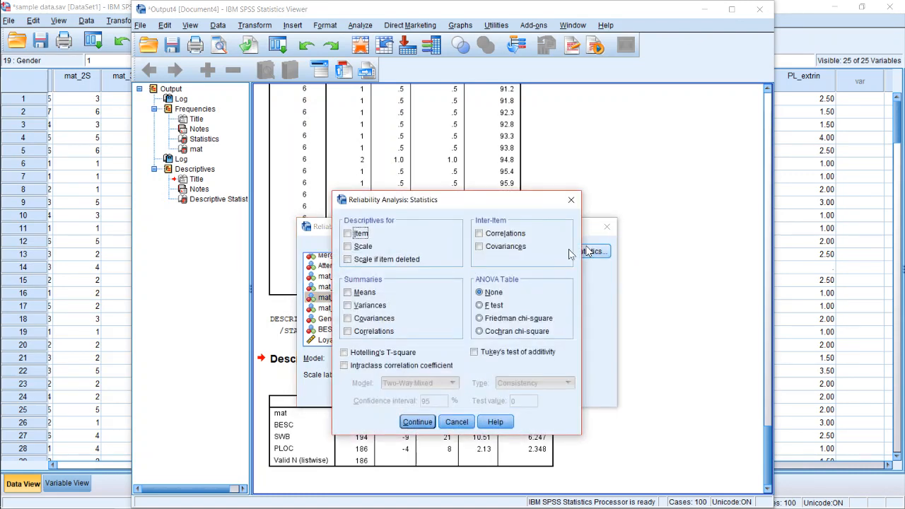
left_click(406, 261)
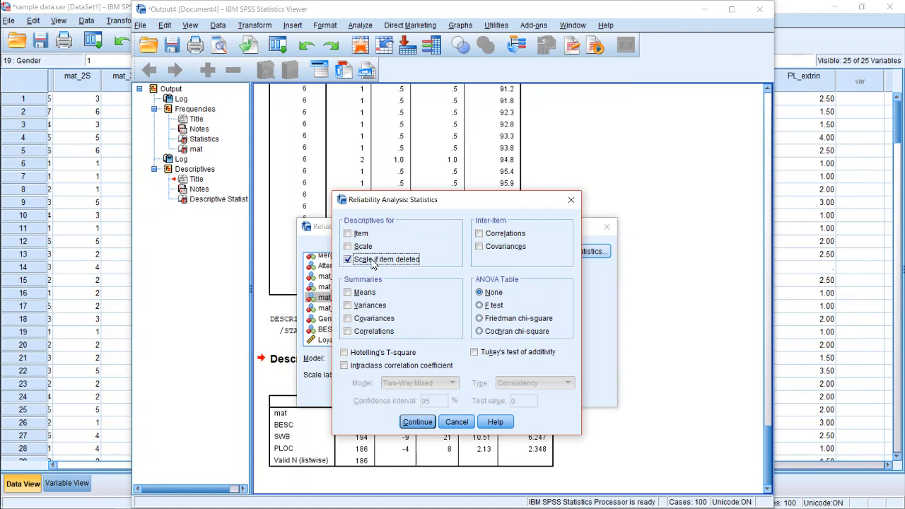
- Confirm the reliability statistics, paste the reliability analysis command as syntax and bring up the Syntax1 window
left_click(416, 422)
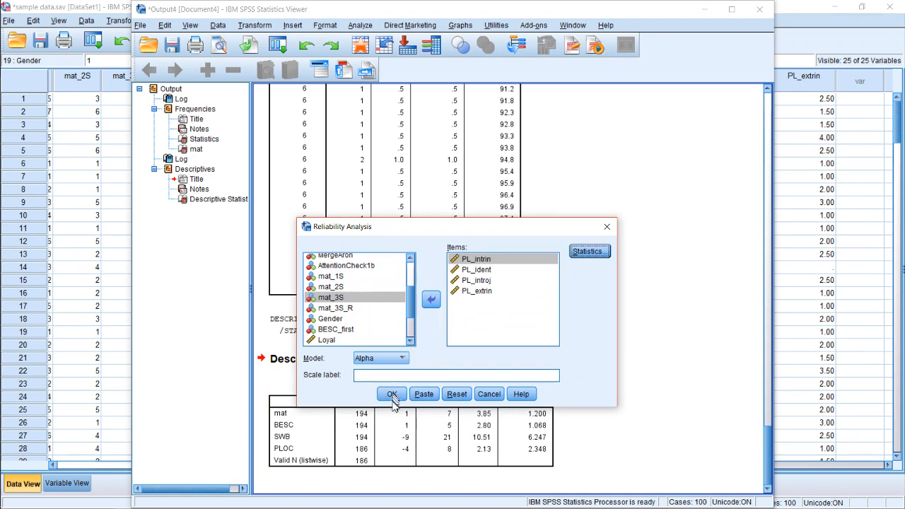
left_click(424, 395)
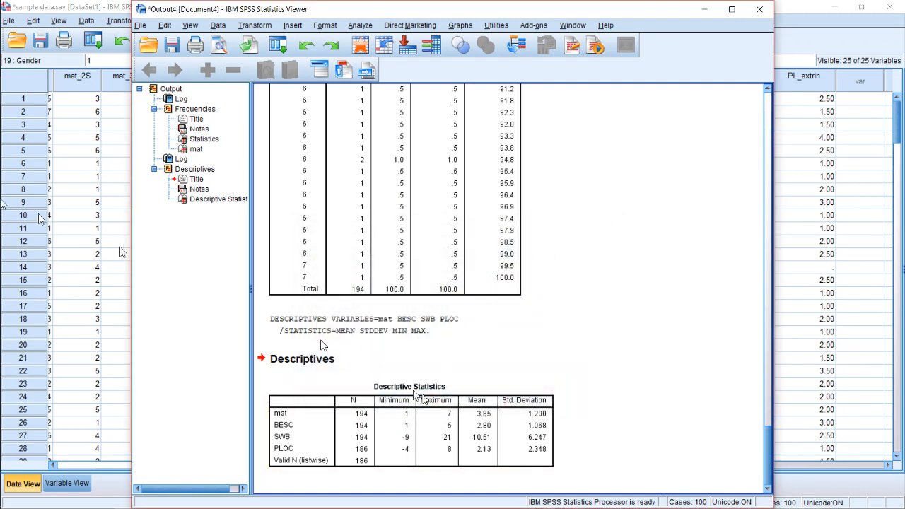
mouse_move(1, 116)
mouse_move(18, 90)
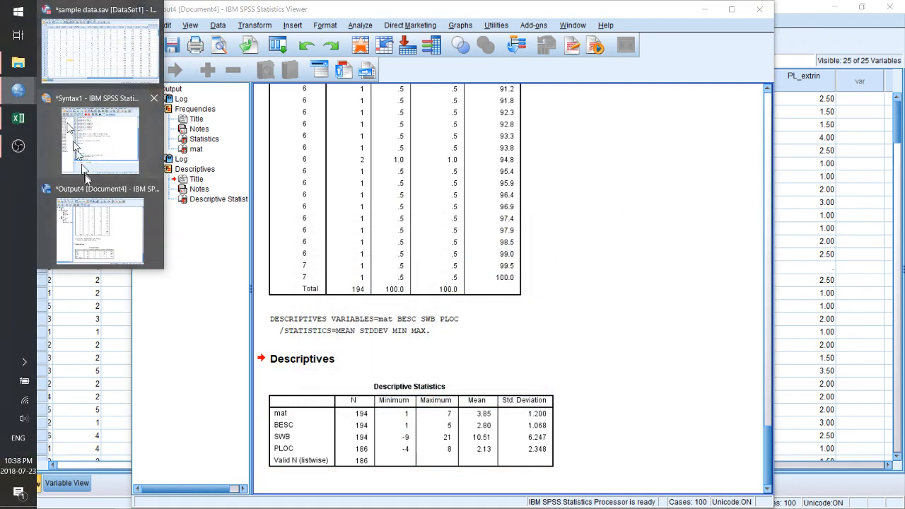
left_click(104, 156)
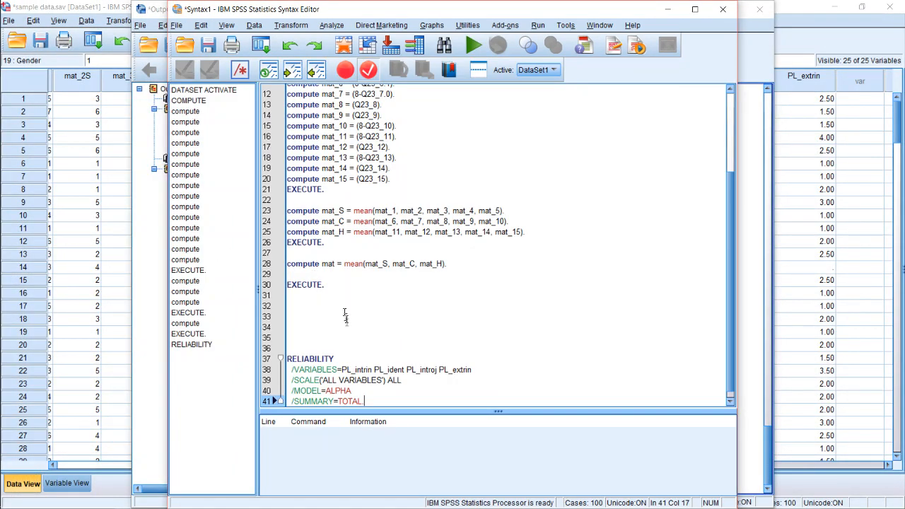
- Run only the pasted RELIABILITY command for PL_intrin, PL_ident, PL_introj and PL_extrin
left_click(346, 316)
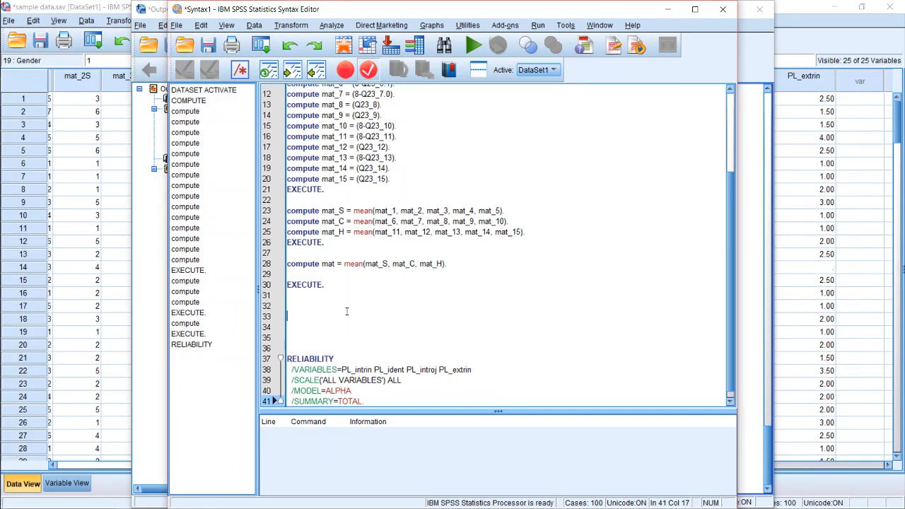
left_click(337, 370)
left_click(358, 369)
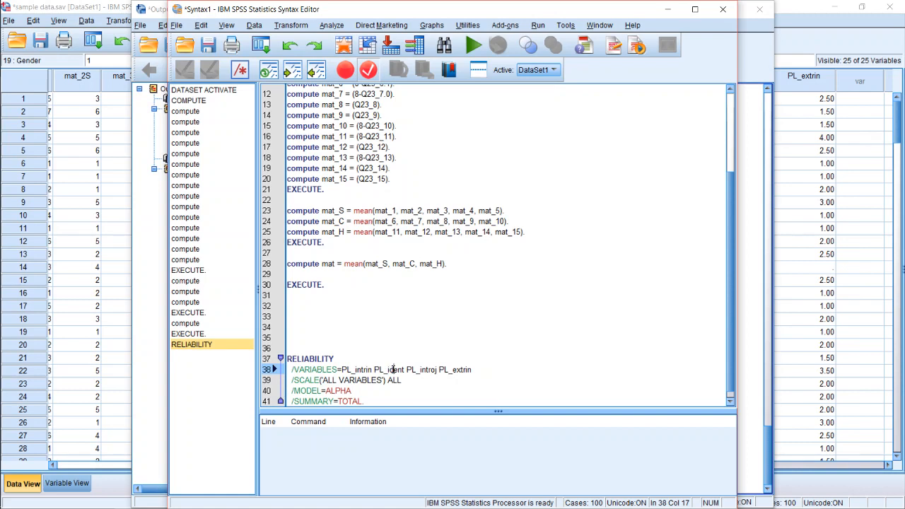
left_click(444, 369)
left_click(313, 401)
key("End")
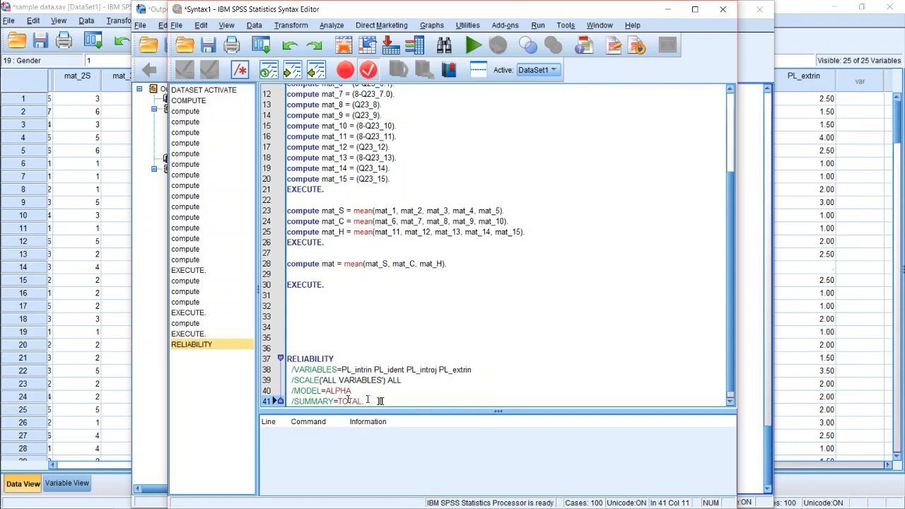
left_click_drag(317, 396, 282, 357)
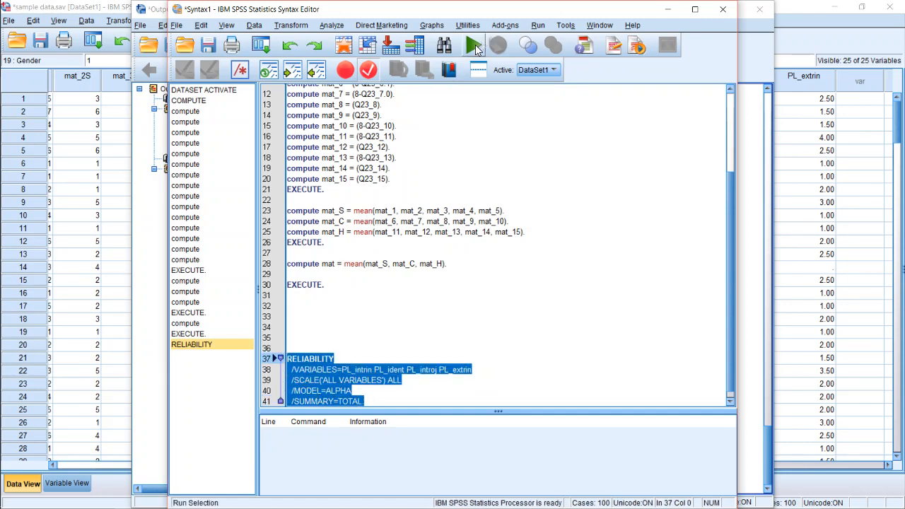
left_click(475, 45)
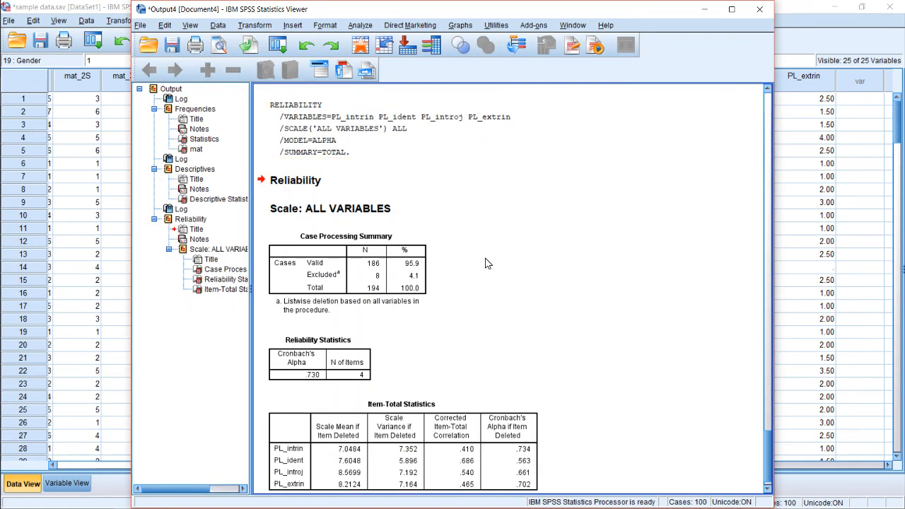
- Examine the Cronbach's alpha in Reliability Statistics and the if-item-deleted values in Item-Total Statistics
scroll(468, 281, "down", 1)
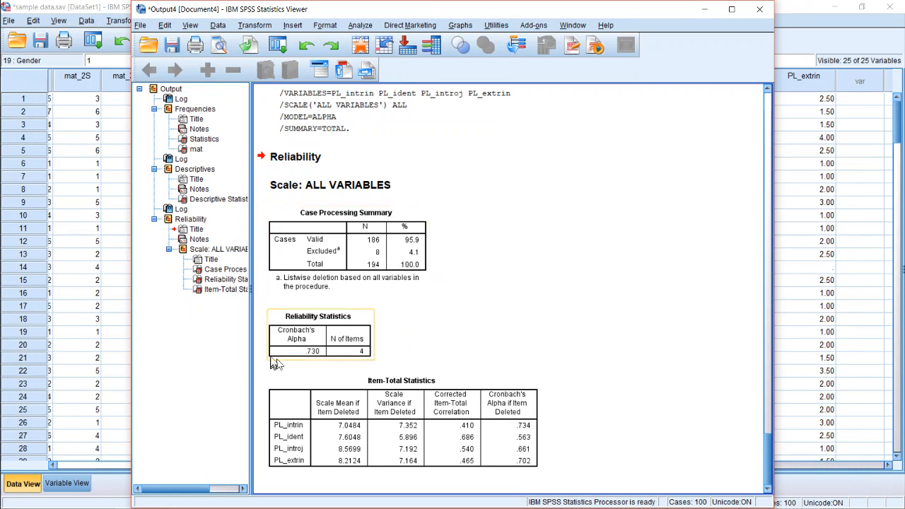
left_click(305, 356)
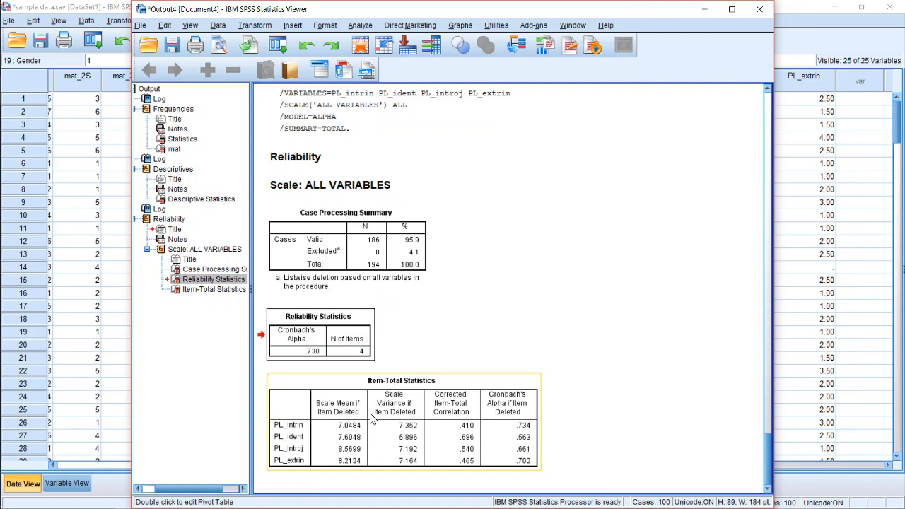
left_click(378, 444)
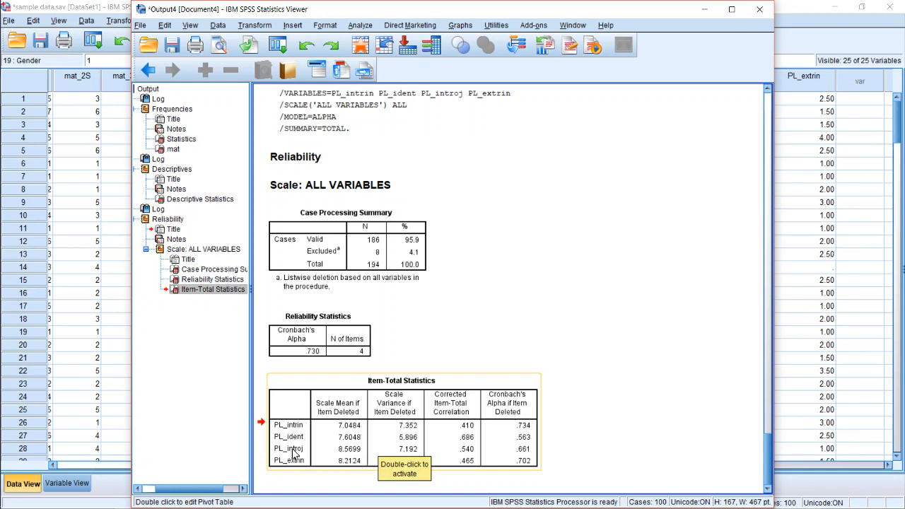
left_click(358, 453)
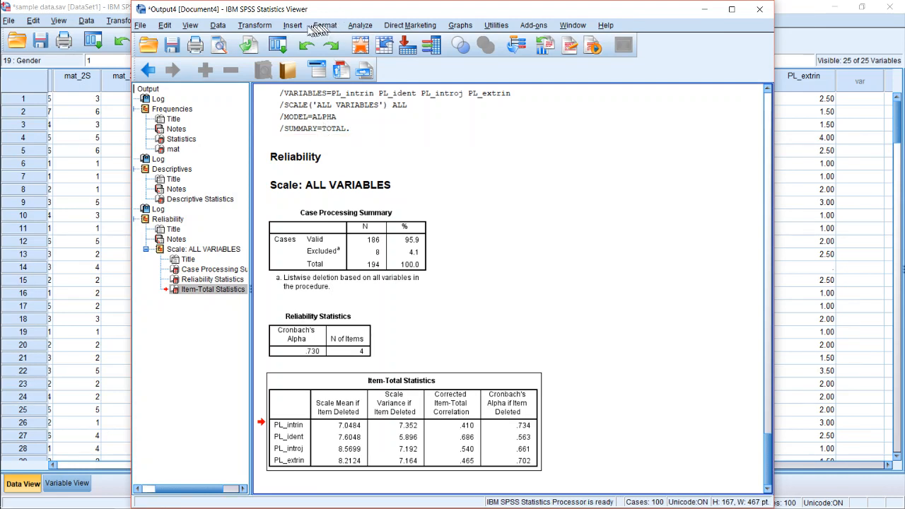
- Start a factor analysis under Dimension Reduction with PL_intrin, PL_ident, PL_introj and PL_extrin as its variables
left_click(257, 27)
mouse_move(371, 26)
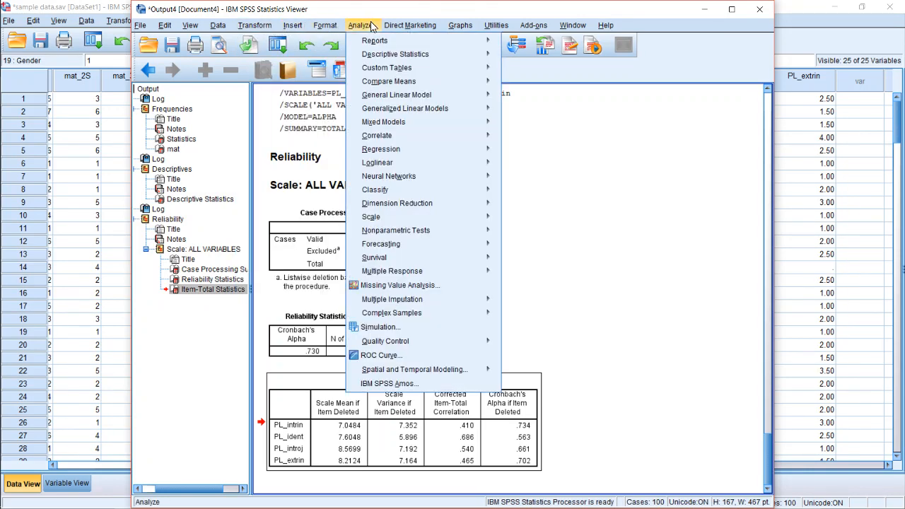
mouse_move(396, 203)
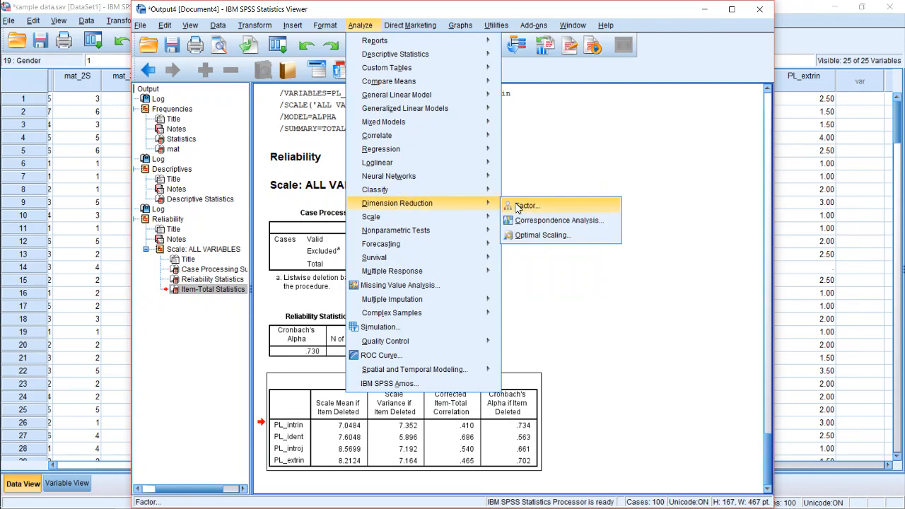
left_click(585, 207)
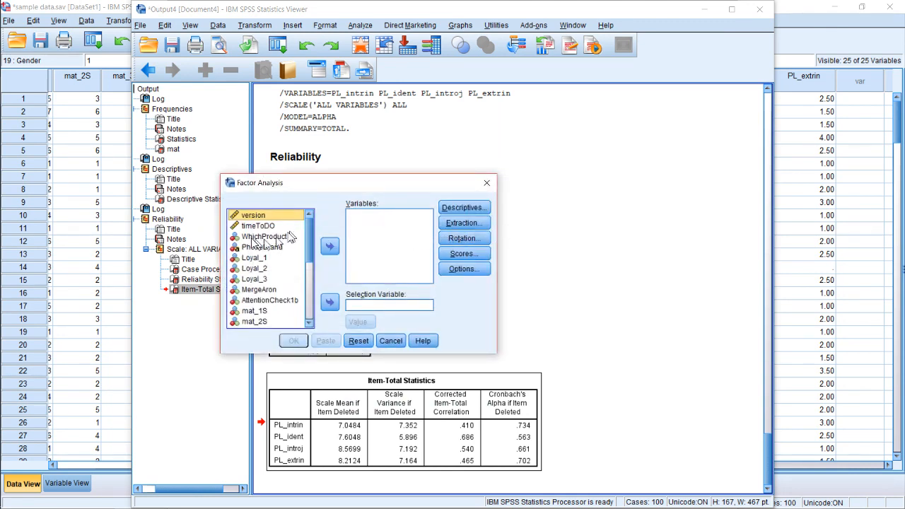
left_click_drag(306, 239, 312, 311)
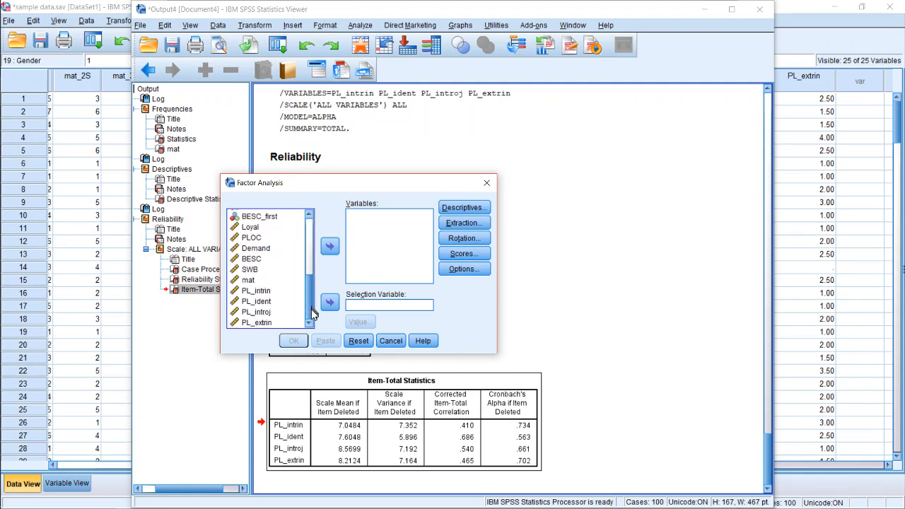
left_click(270, 293)
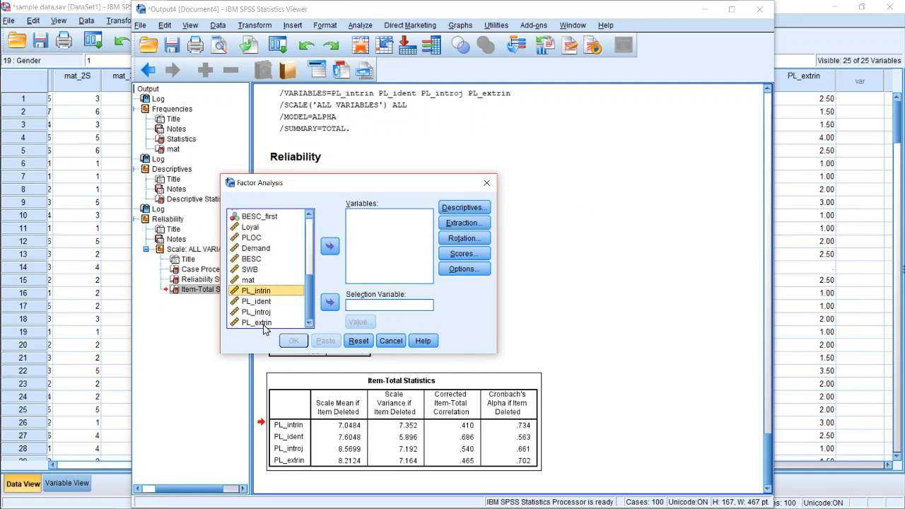
left_click(264, 324, "shift")
left_click(329, 247)
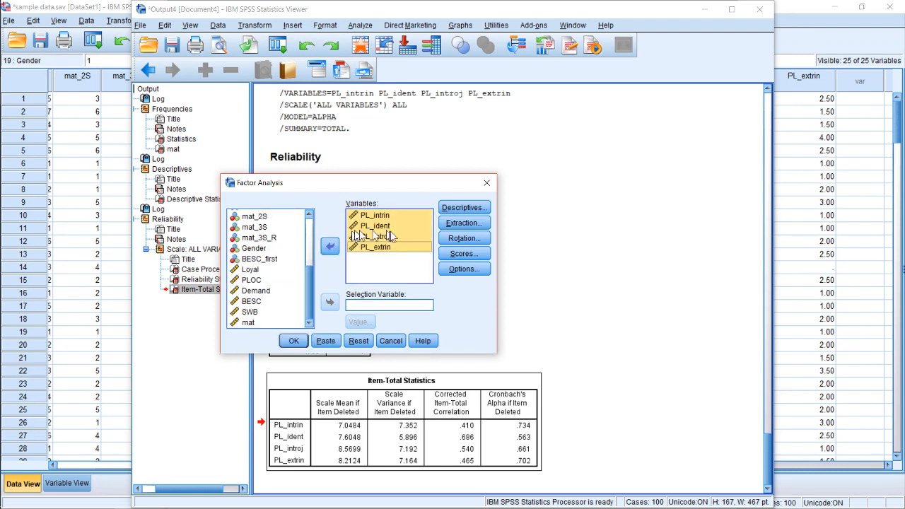
left_click(386, 247)
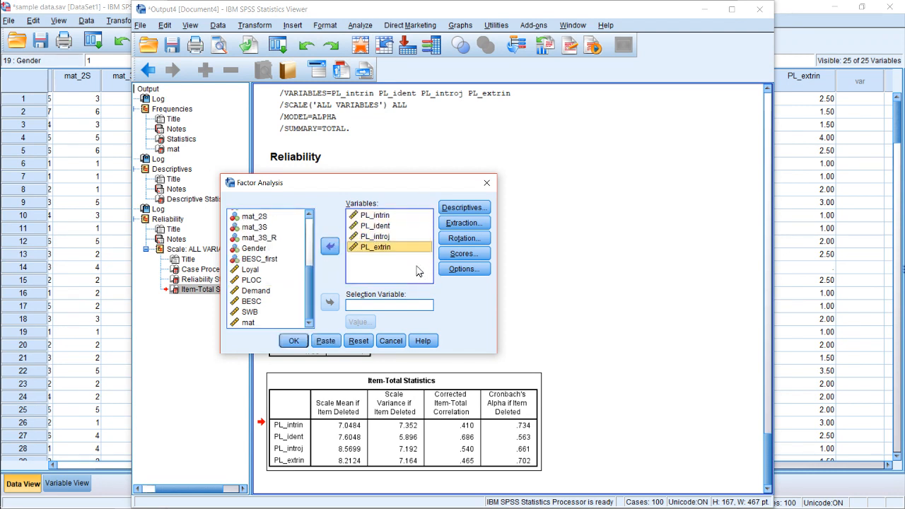
- Review the descriptives and extraction settings of the factor analysis
left_click(476, 210)
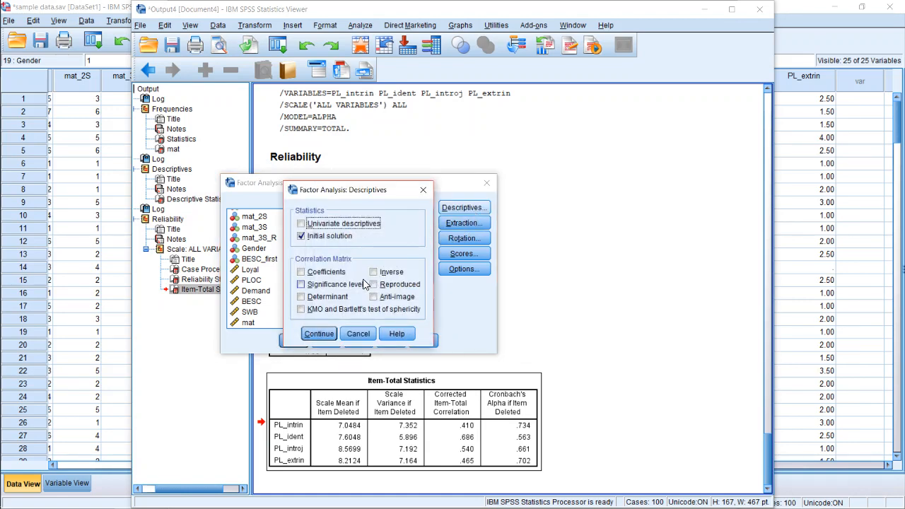
left_click(424, 189)
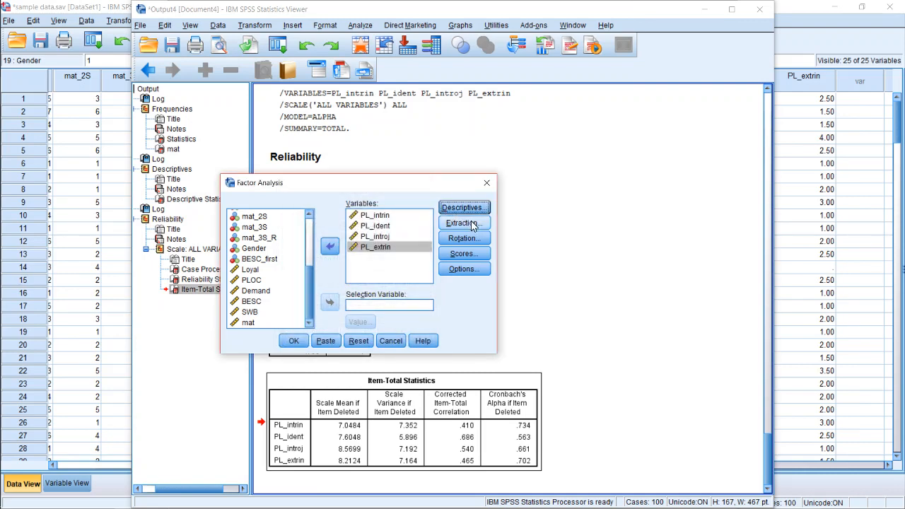
left_click(468, 225)
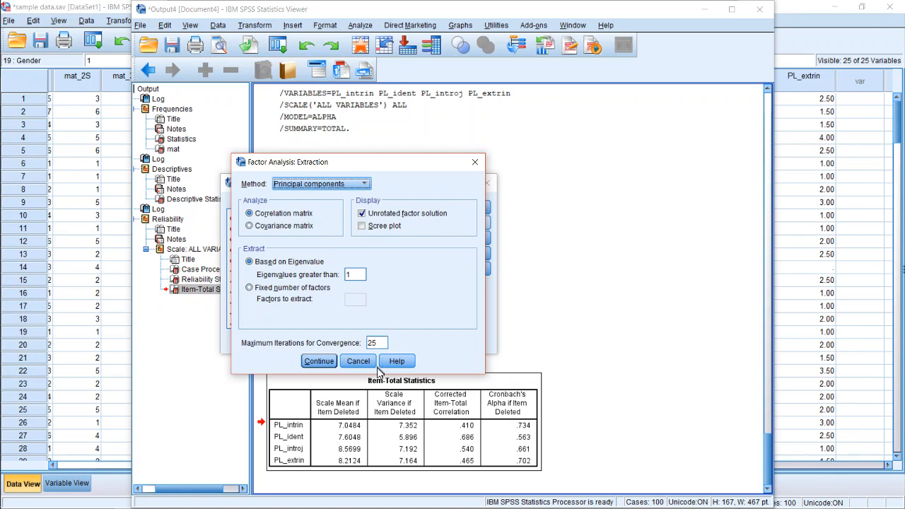
left_click(362, 364)
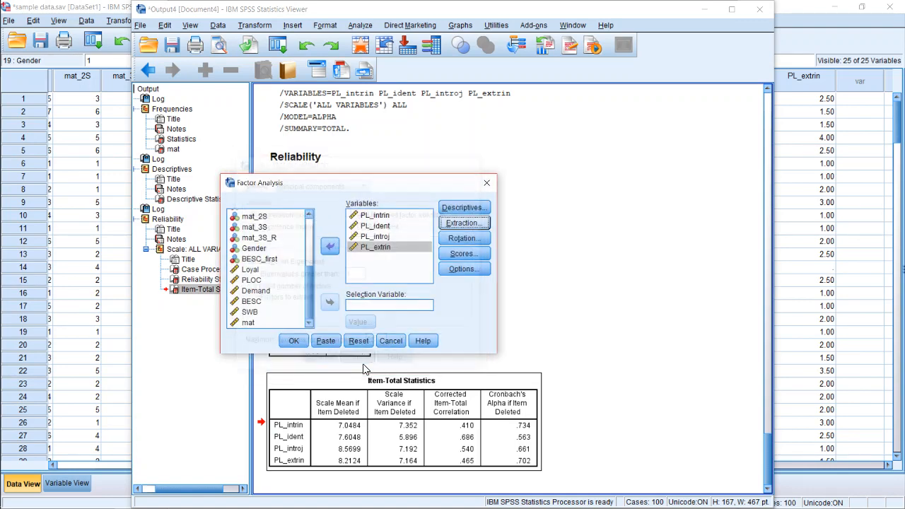
- Set the factor analysis rotation method to Varimax
left_click(463, 239)
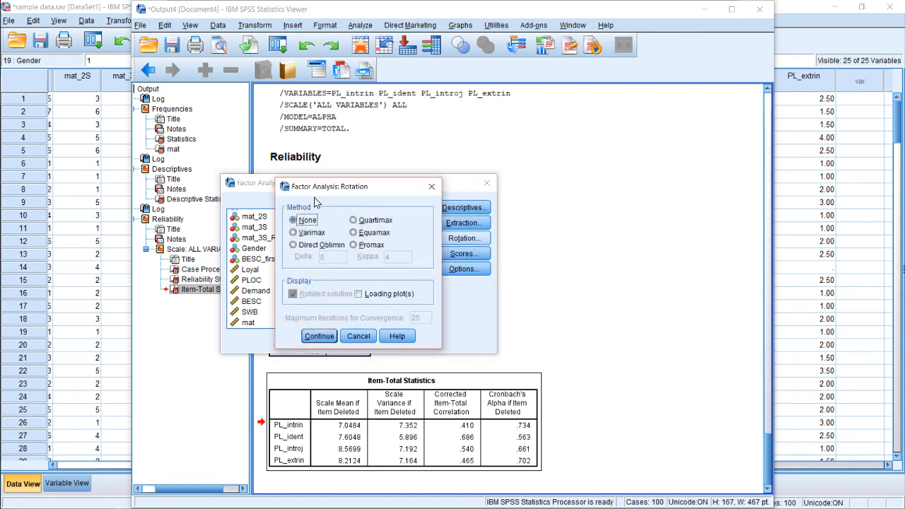
left_click(319, 236)
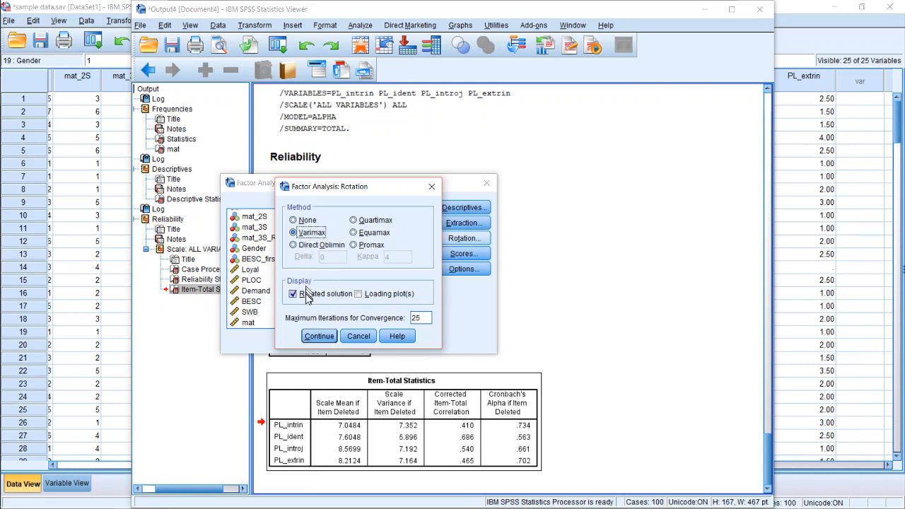
left_click(320, 337)
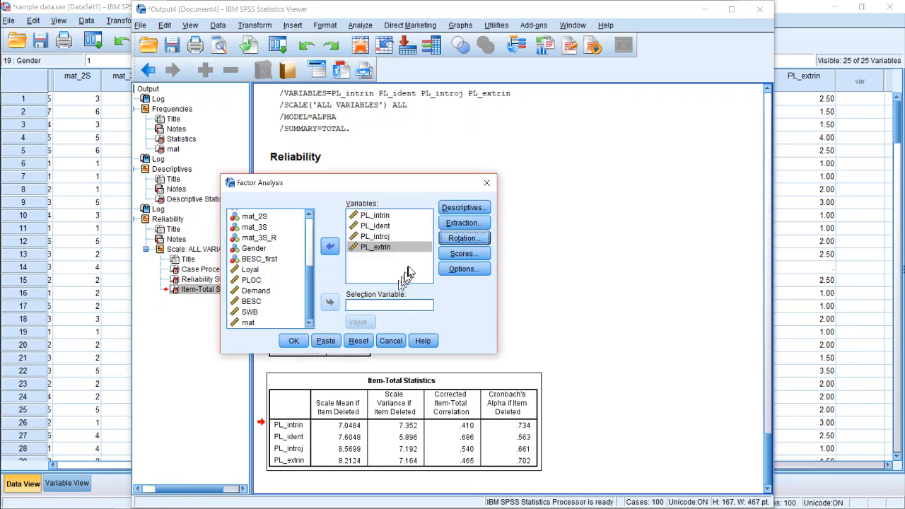
- Check the factor scores settings, and set the factor analysis to suppress small coefficients with an absolute value below .40
left_click(463, 254)
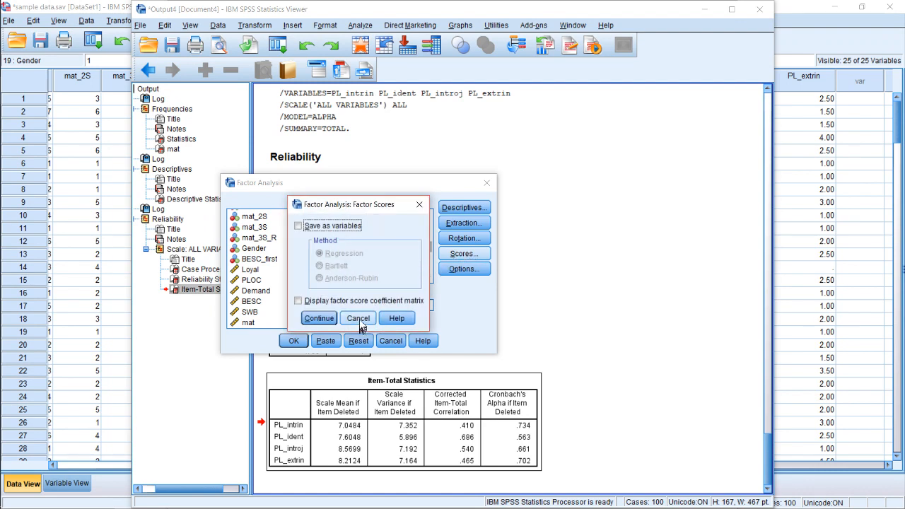
left_click(359, 320)
left_click(463, 268)
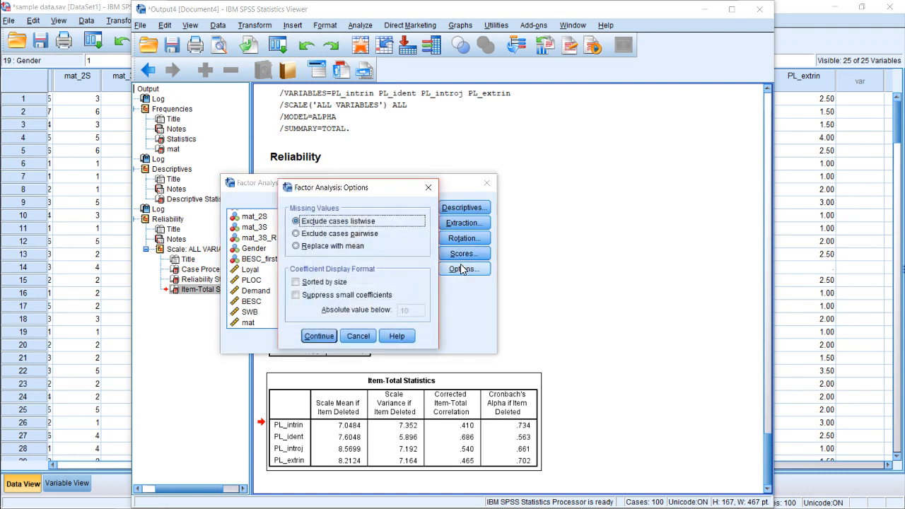
left_click(346, 296)
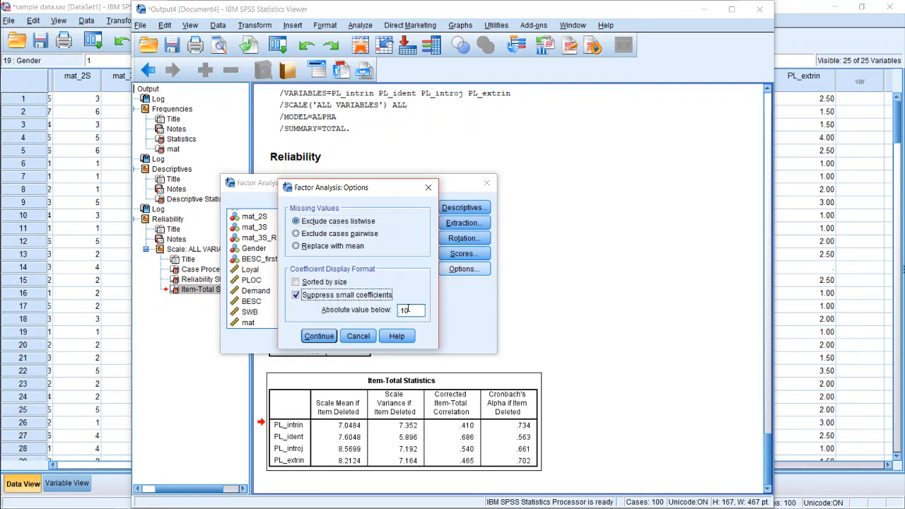
double_click(408, 310)
type(".40")
left_click(320, 341)
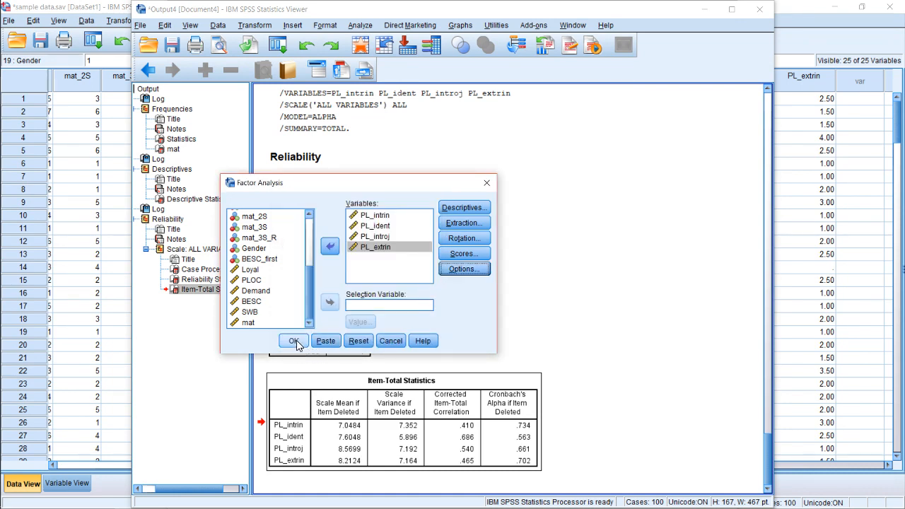
- Paste the factor analysis command as syntax and bring up the FACTOR block in the Syntax1 window
left_click(297, 341)
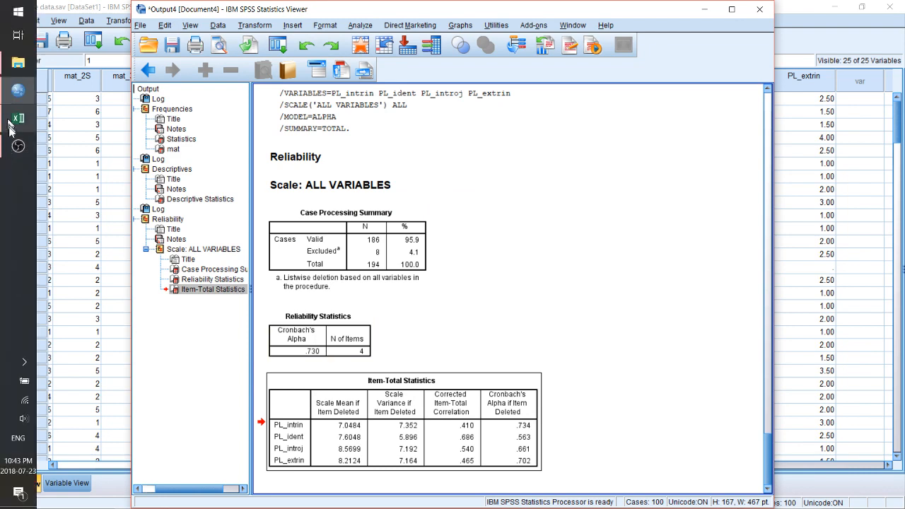
left_click(16, 149)
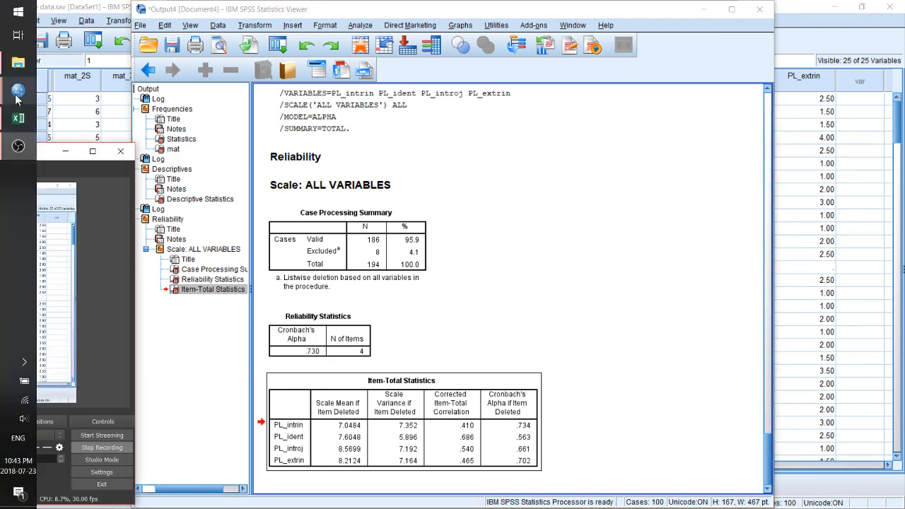
mouse_move(17, 104)
left_click(89, 130)
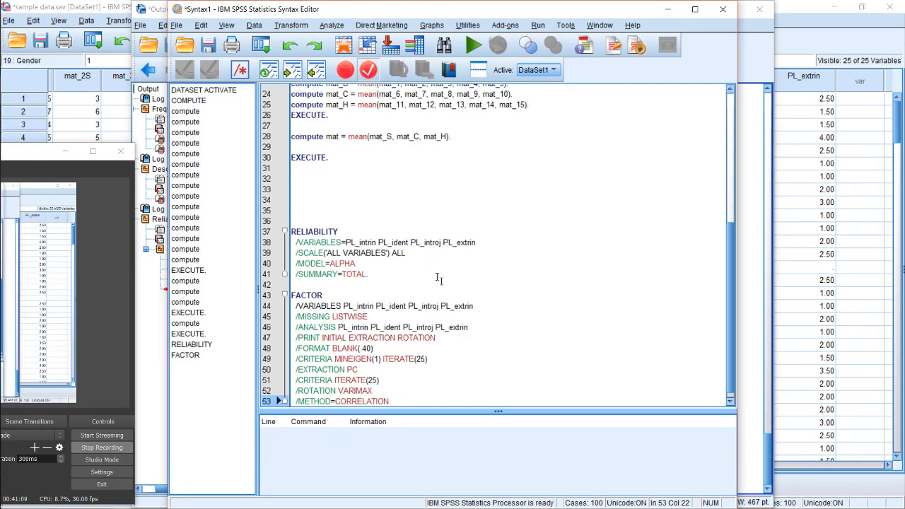
left_click(529, 285)
scroll(499, 341, "down", 1)
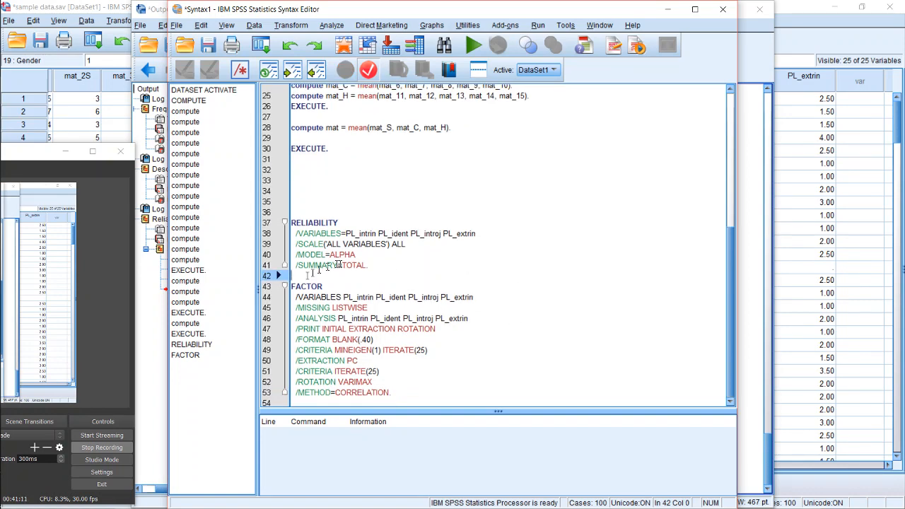
- Run the pasted FACTOR command block from the Syntax1 window and look through the resulting factor analysis tables
left_click_drag(305, 278, 421, 401)
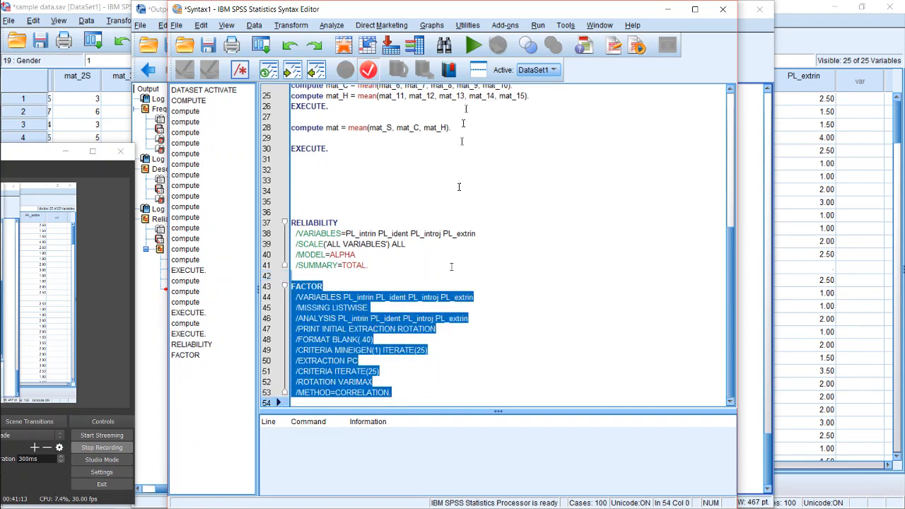
left_click(473, 45)
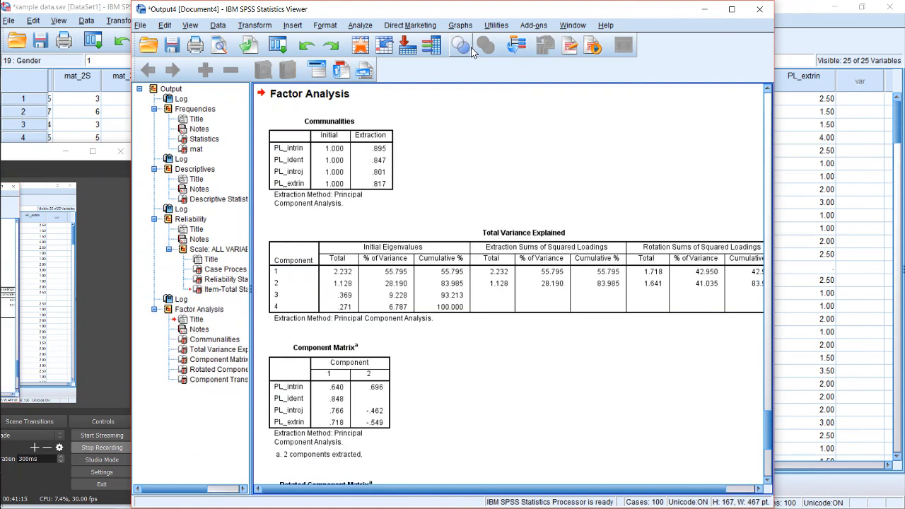
scroll(509, 194, "up", 2)
scroll(510, 194, "down", 2)
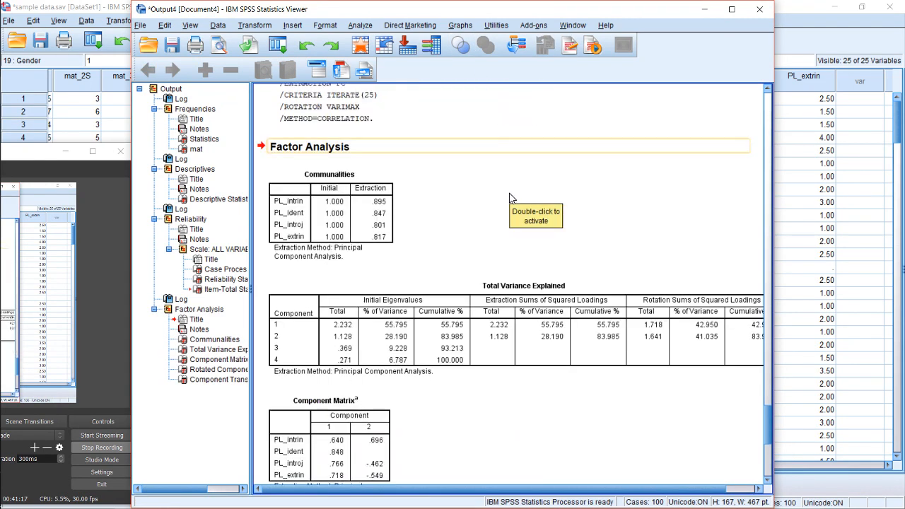
scroll(512, 199, "down", 4)
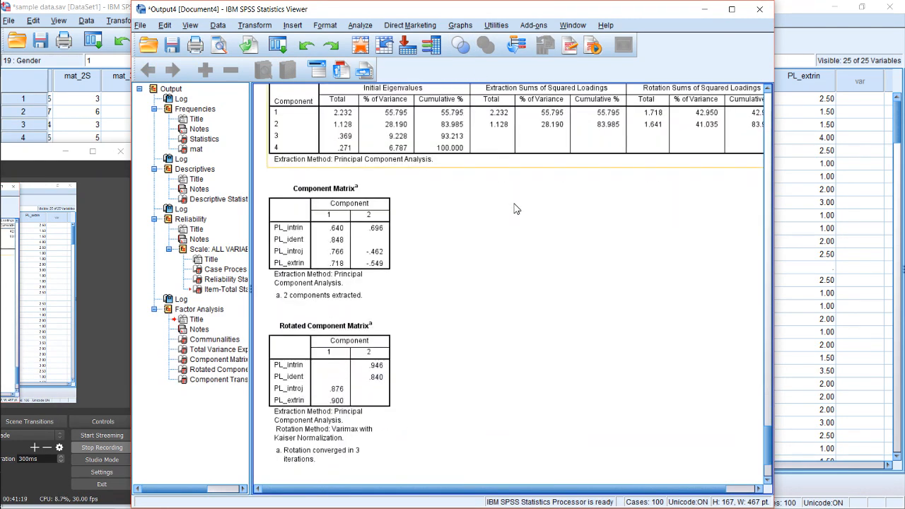
scroll(516, 208, "up", 1)
scroll(515, 208, "up", 1)
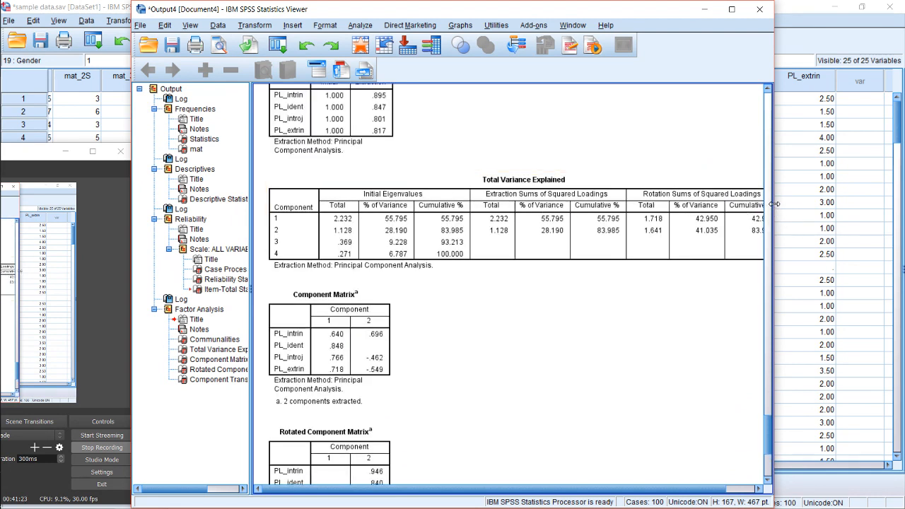
- Widen the output window to fit the full Total Variance Explained table, minimize the recording software, and review the communalities and eigenvalues
left_click_drag(774, 203, 902, 205)
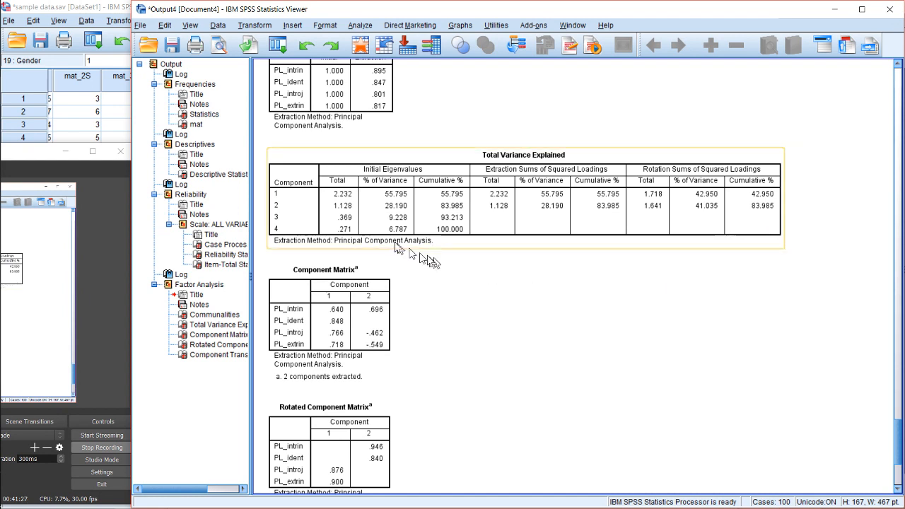
left_click(67, 151)
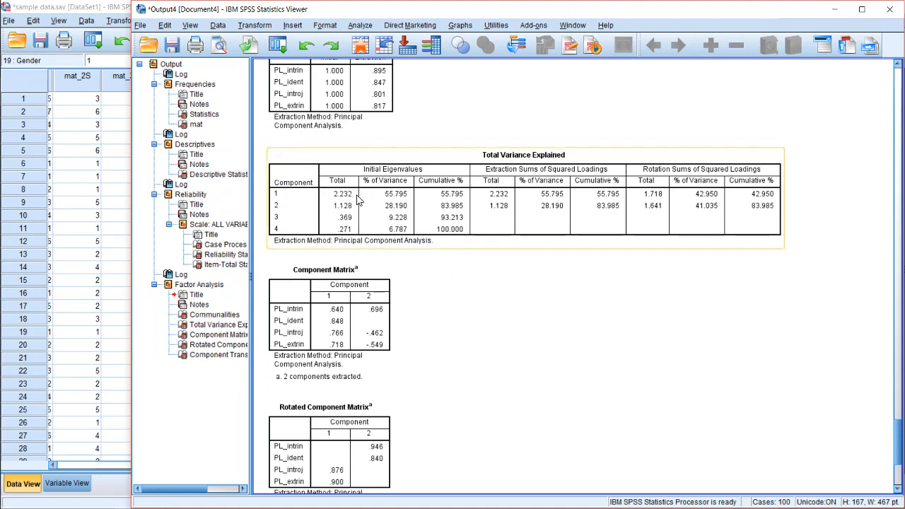
scroll(360, 200, "up", 3)
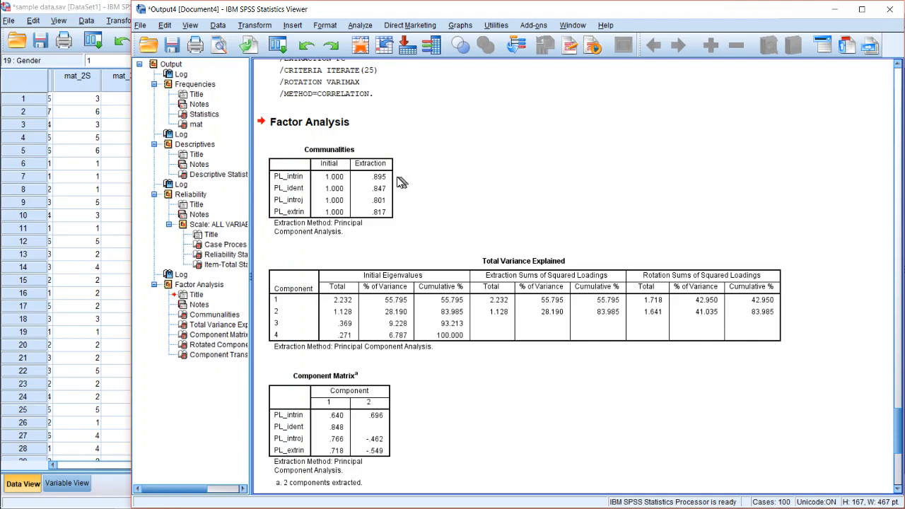
scroll(346, 215, "down", 3)
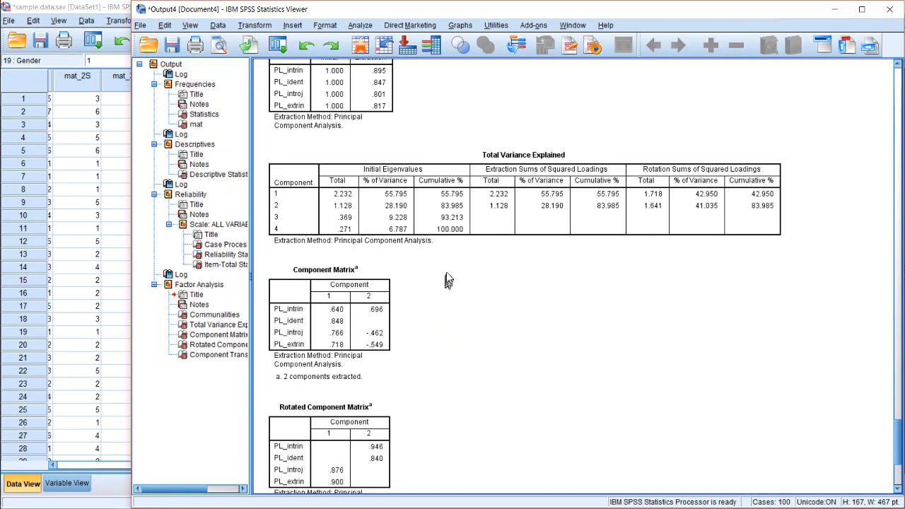
- Rerun the factor analysis on the four PL variables with extraction set to a fixed number of 3 factors
left_click(367, 29)
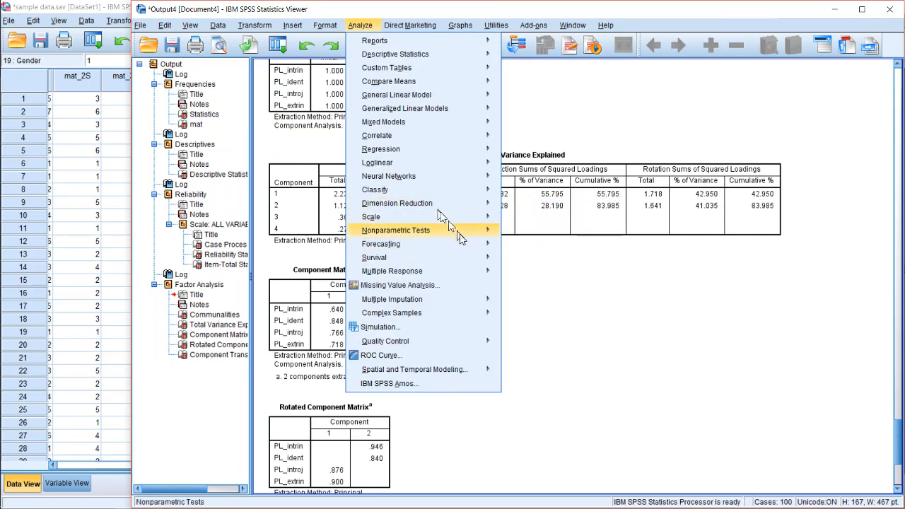
mouse_move(467, 178)
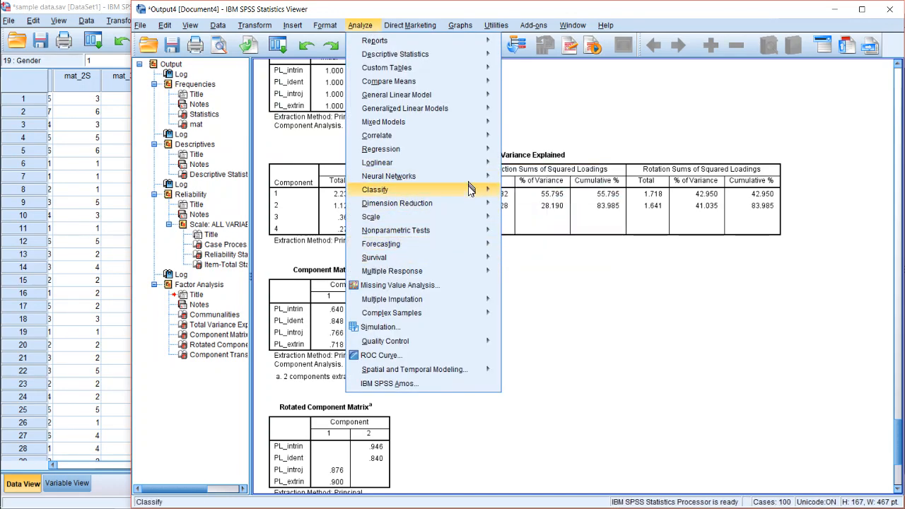
mouse_move(471, 204)
left_click(525, 205)
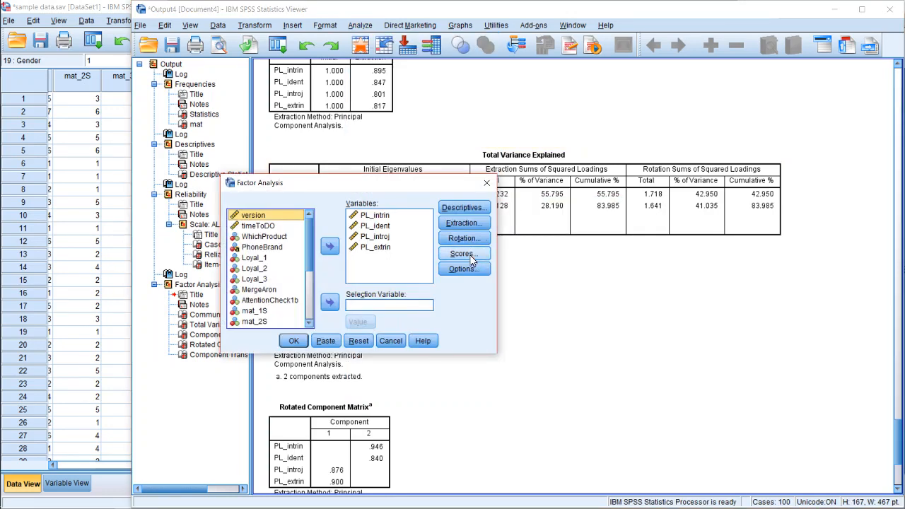
left_click(463, 222)
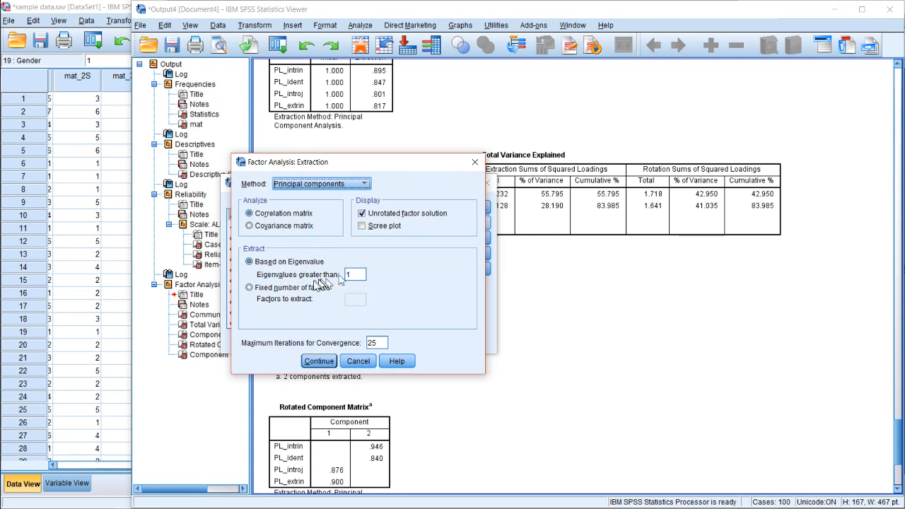
left_click(296, 288)
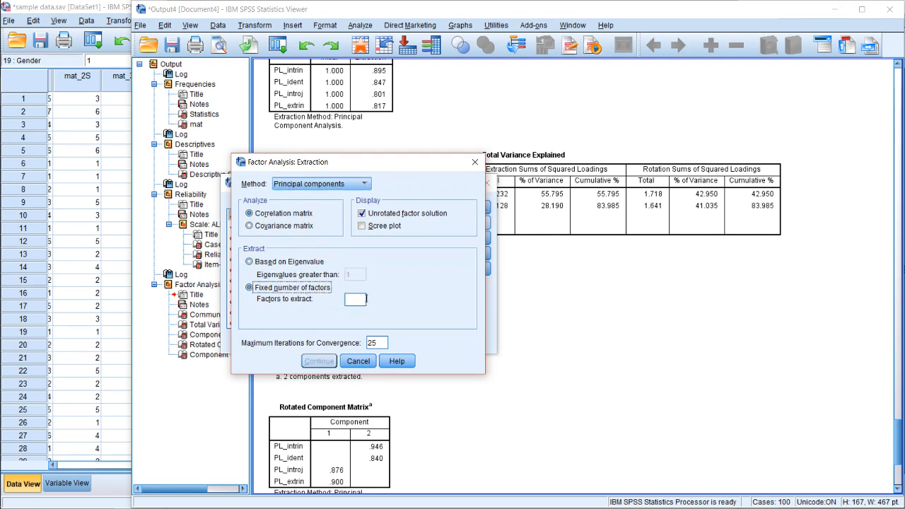
left_click(365, 300)
type("3")
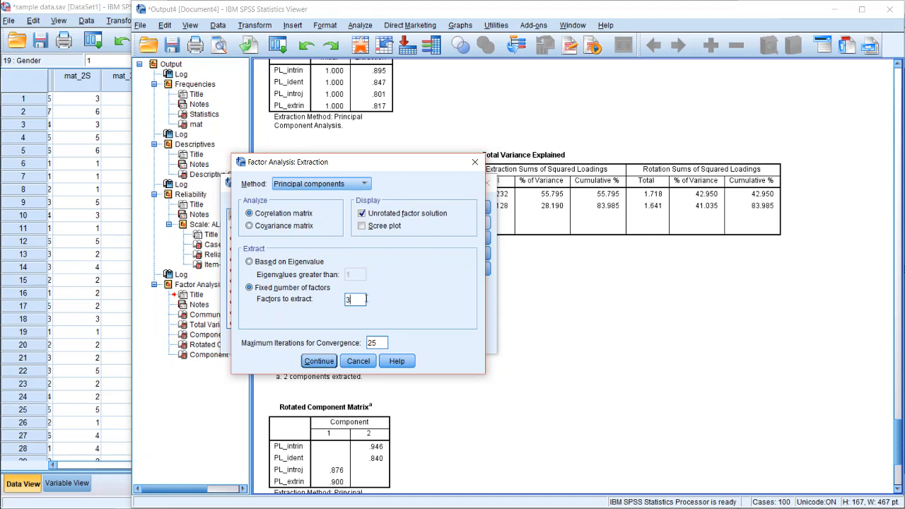
left_click(326, 360)
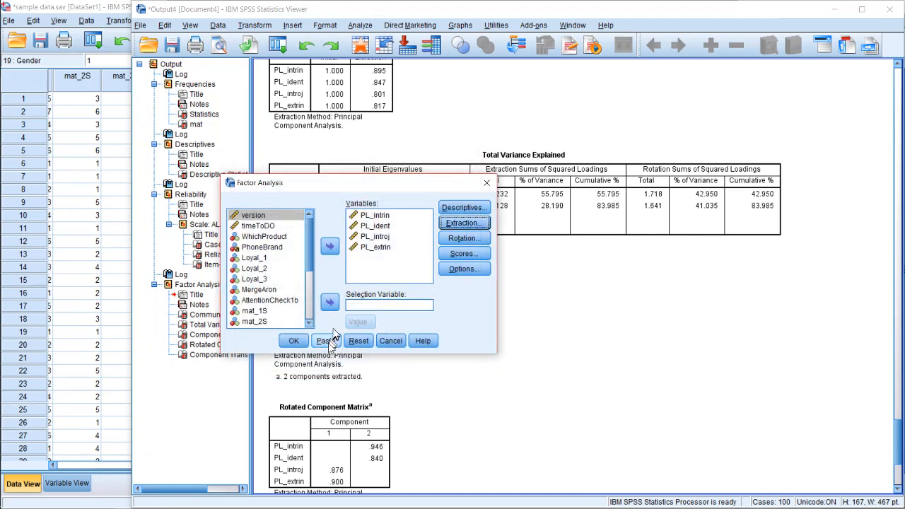
left_click(293, 340)
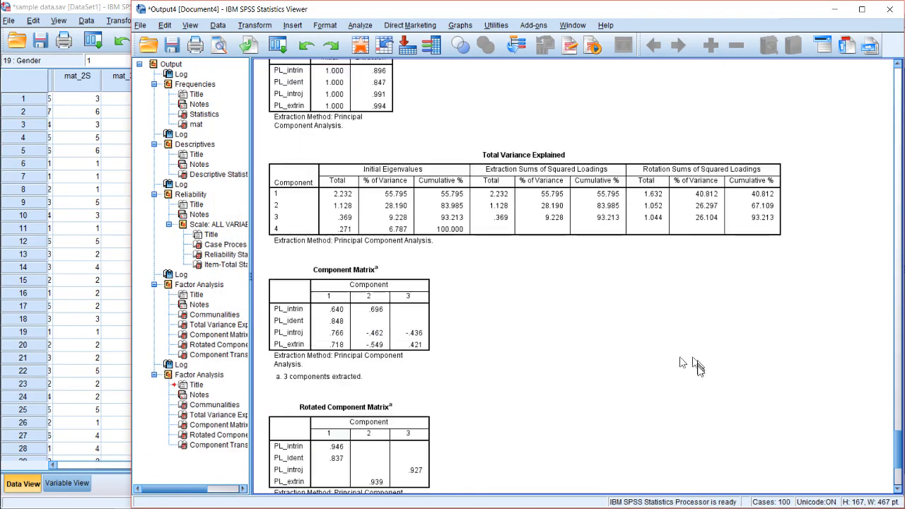
- Compare the three-factor output with the earlier two-factor solution's component matrix and rotated component matrix
scroll(697, 366, "down", 5)
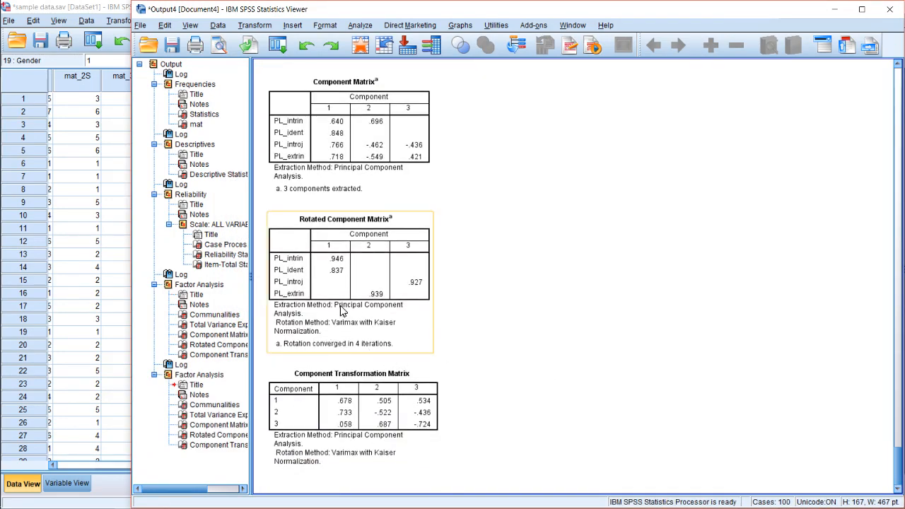
scroll(417, 276, "up", 5)
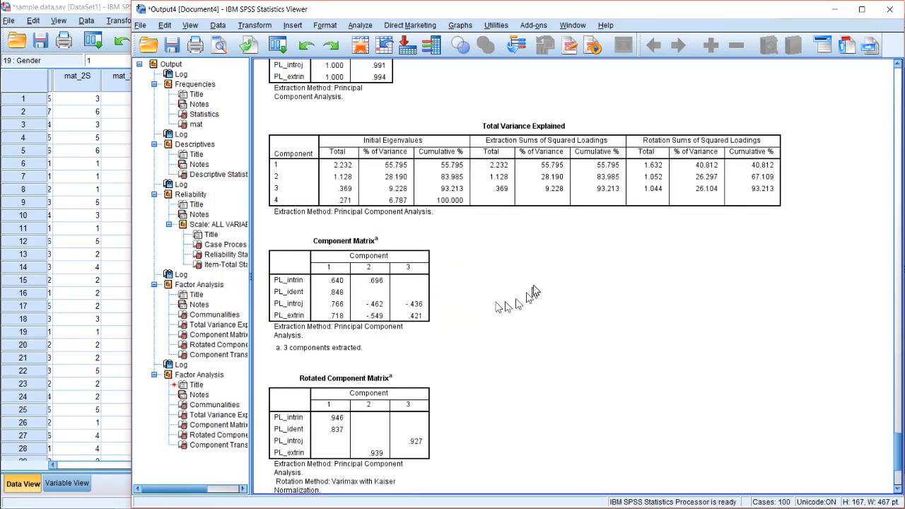
scroll(535, 294, "up", 10)
scroll(535, 291, "up", 14)
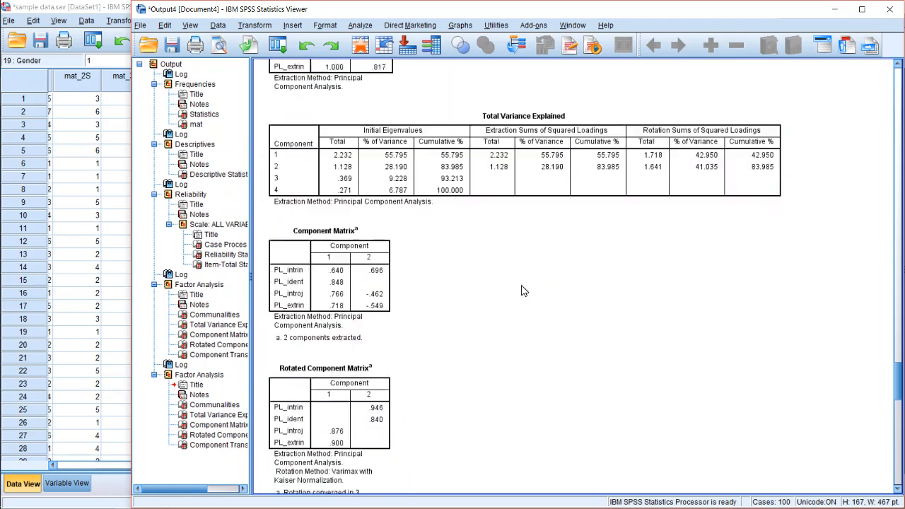
scroll(514, 289, "down", 1)
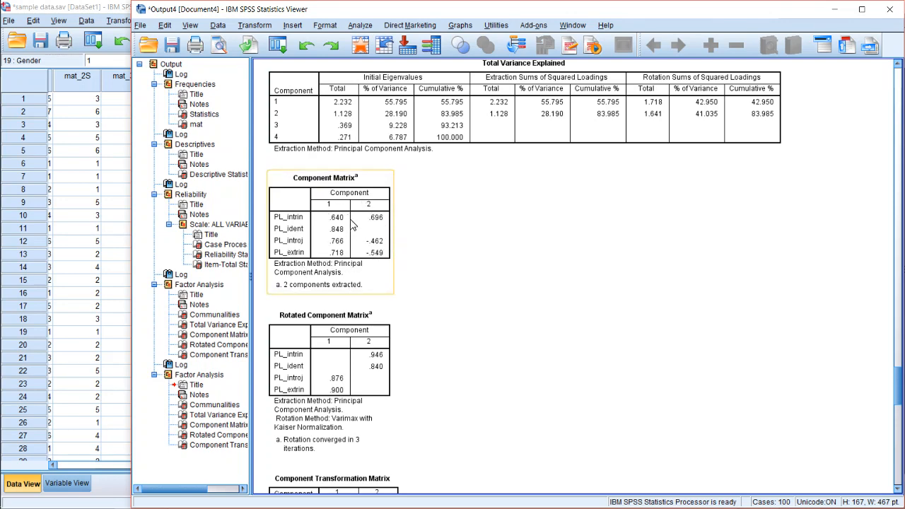
scroll(358, 241, "down", 3)
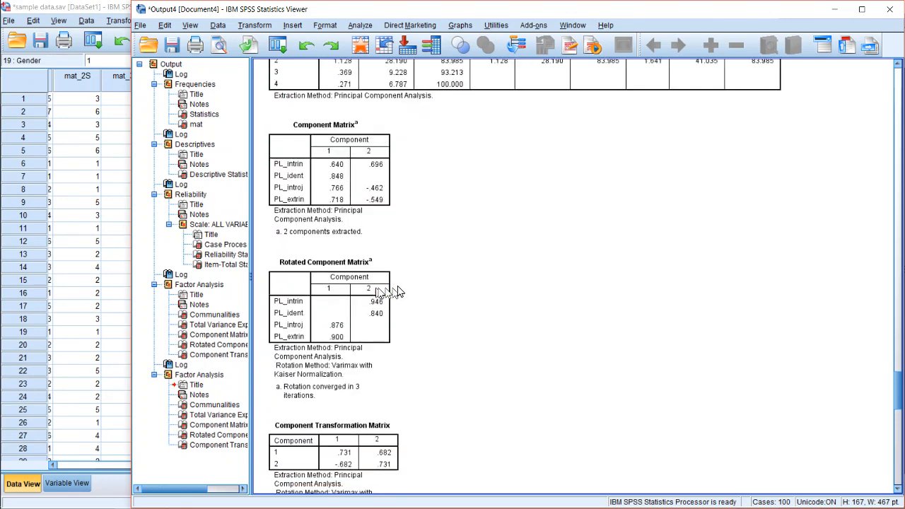
left_click(333, 247)
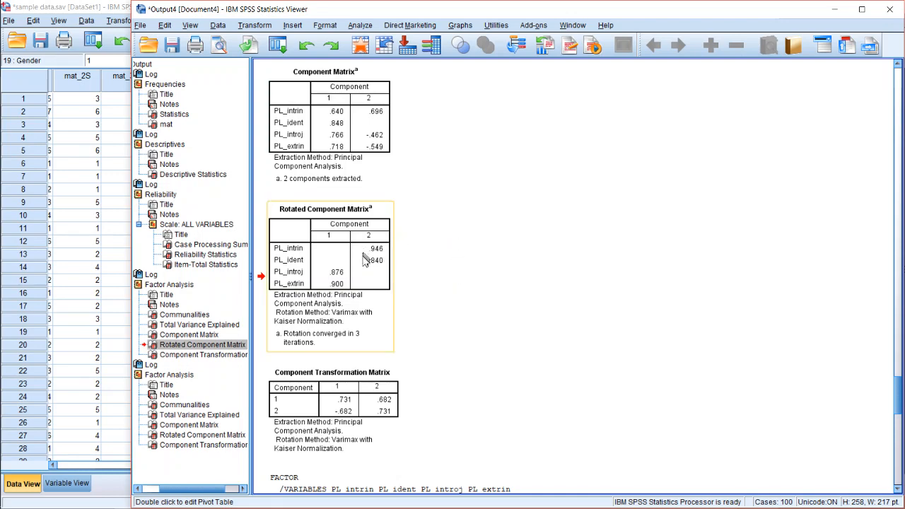
scroll(633, 333, "down", 1)
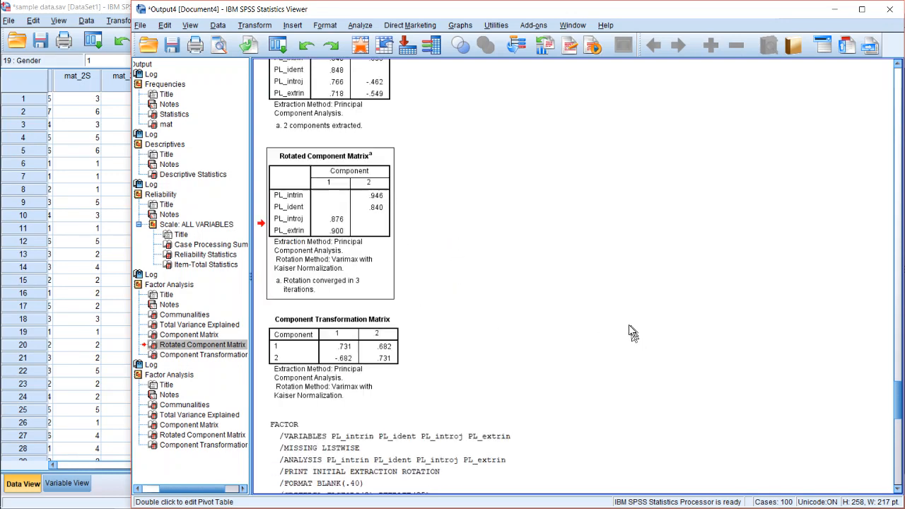
- Examine the three-factor solution's variance explained and the loadings in its rotated component matrix
scroll(633, 334, "down", 5)
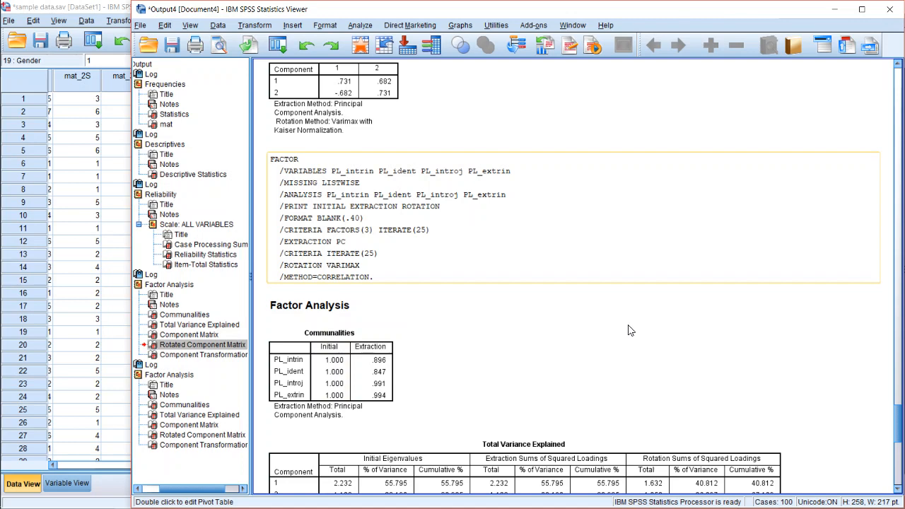
scroll(630, 330, "down", 5)
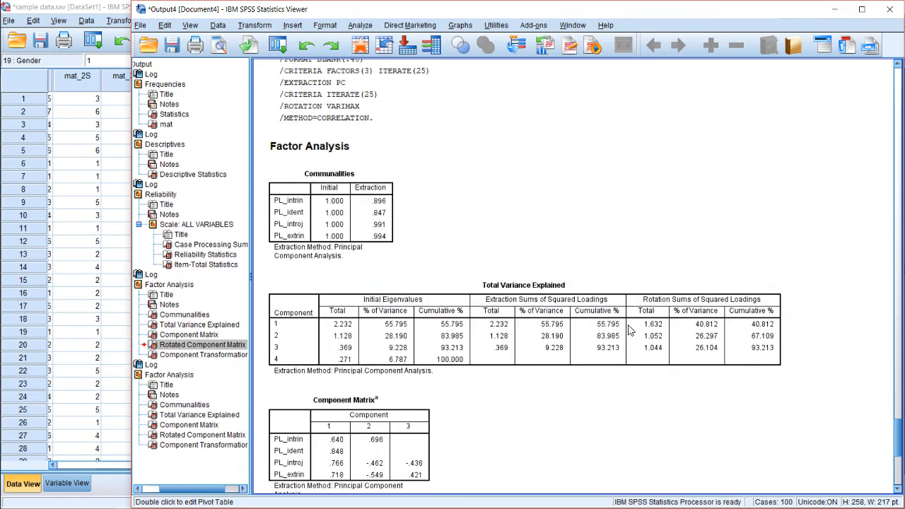
scroll(594, 367, "down", 6)
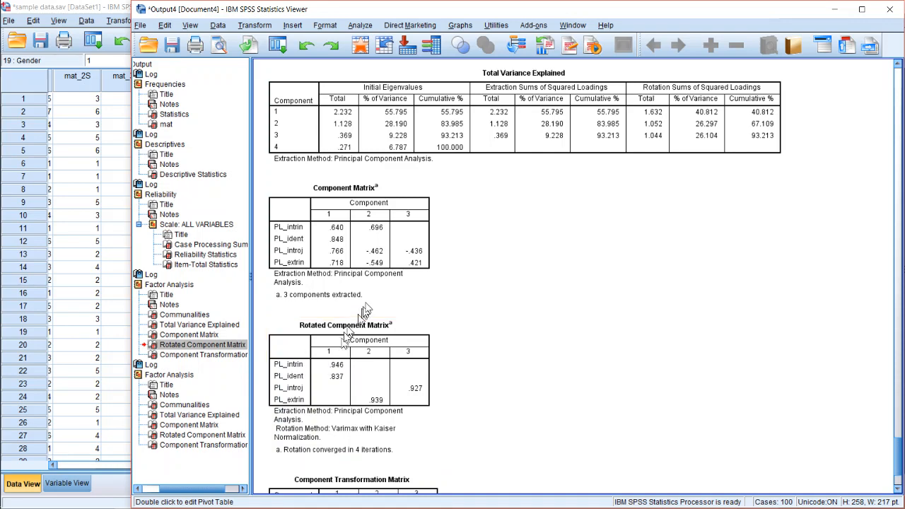
scroll(388, 276, "down", 2)
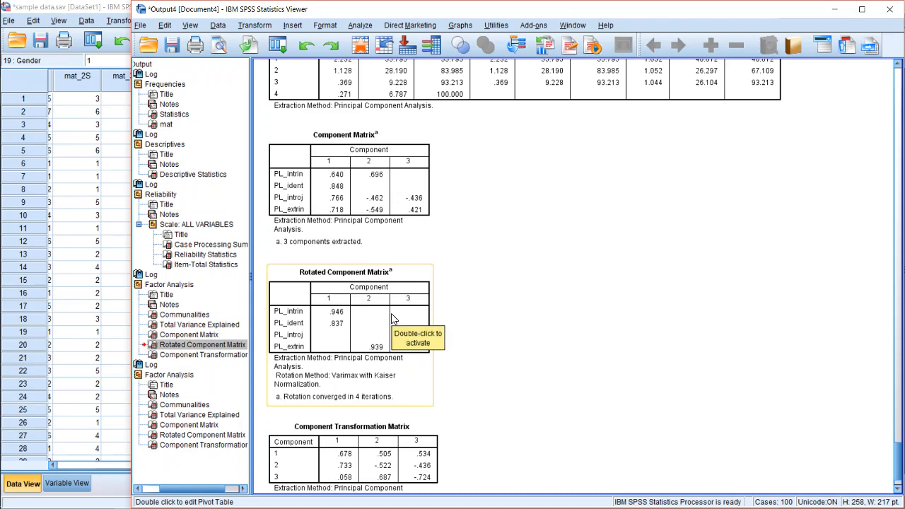
scroll(499, 340, "down", 1)
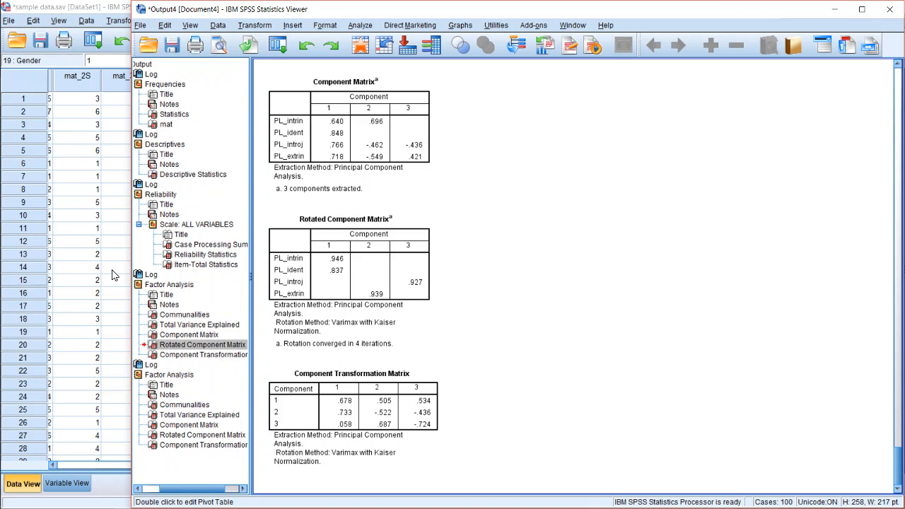
left_click(587, 225)
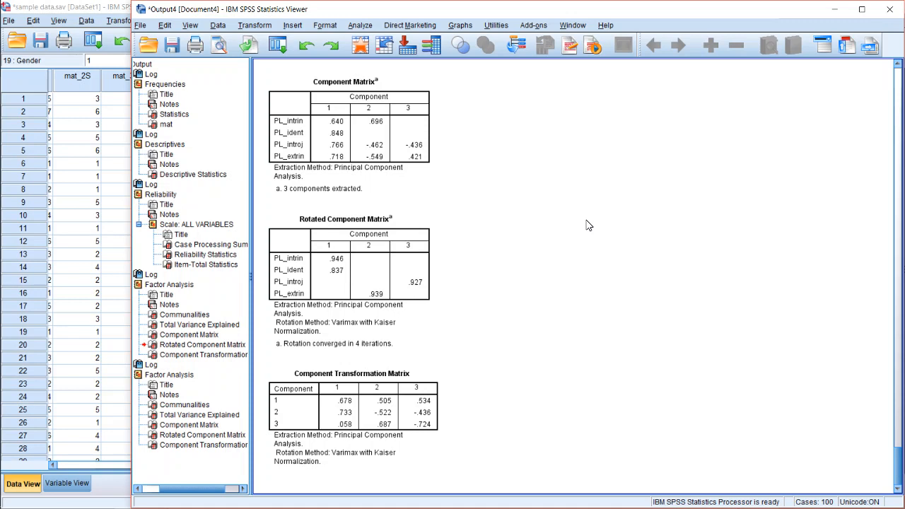
- Switch to the Excel workbook compiling syntax.xlsx and review the compute statements assembled for the materialism items and subscales
mouse_move(3, 180)
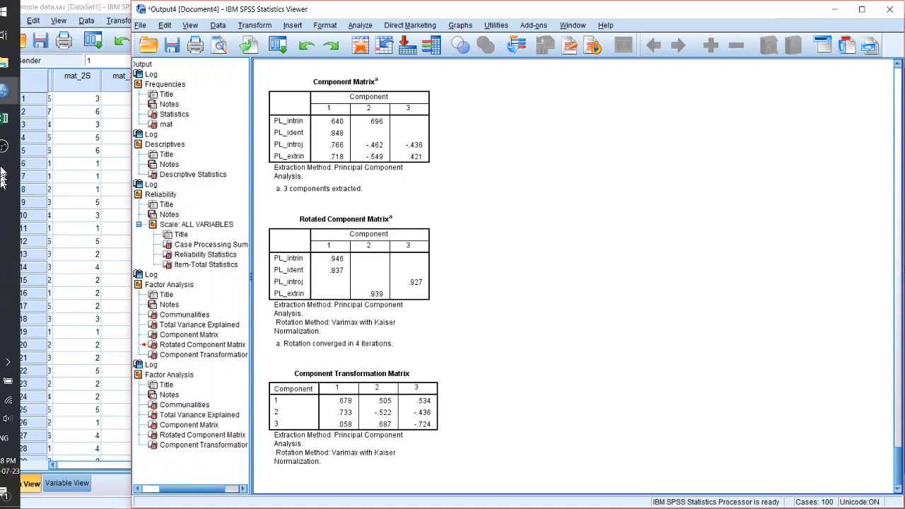
left_click(16, 121)
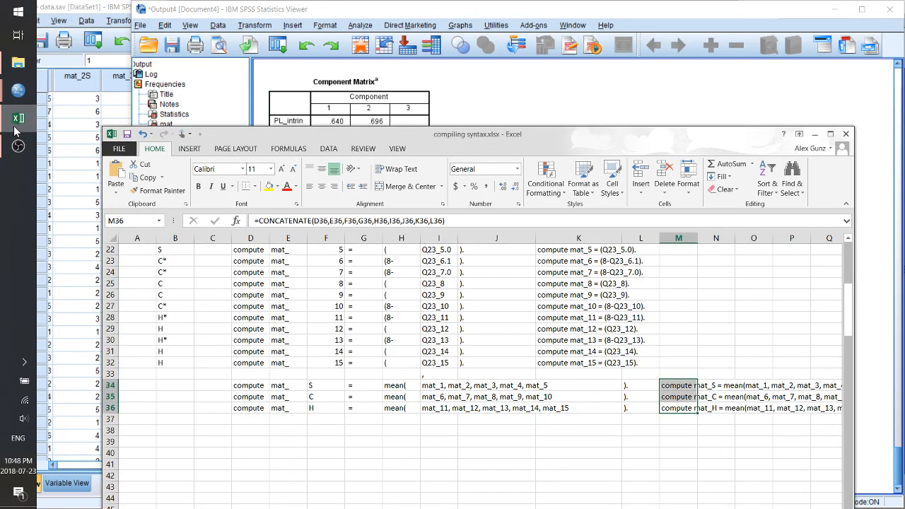
left_click(483, 372)
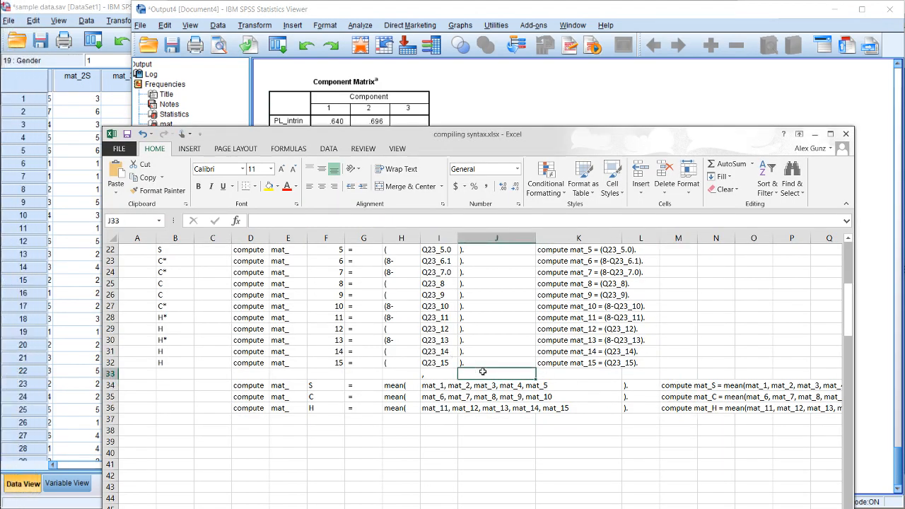
scroll(483, 372, "up", 3)
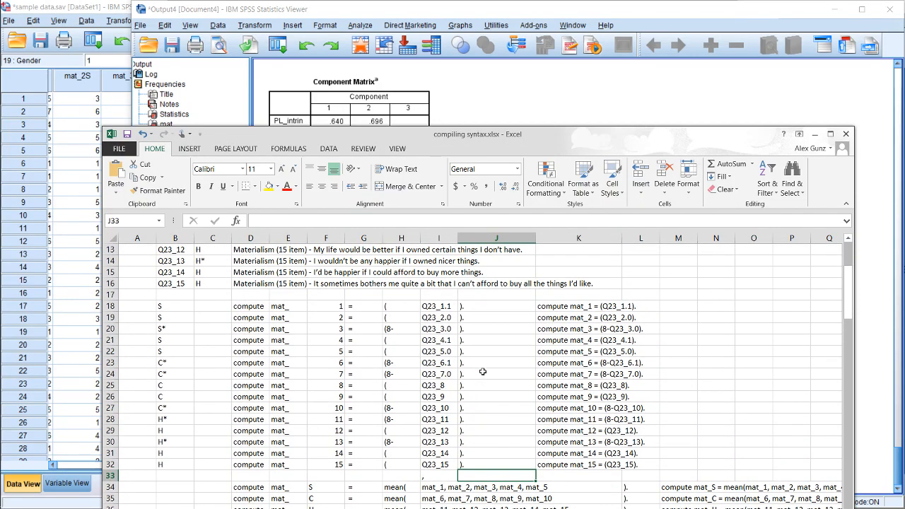
scroll(483, 372, "down", 1)
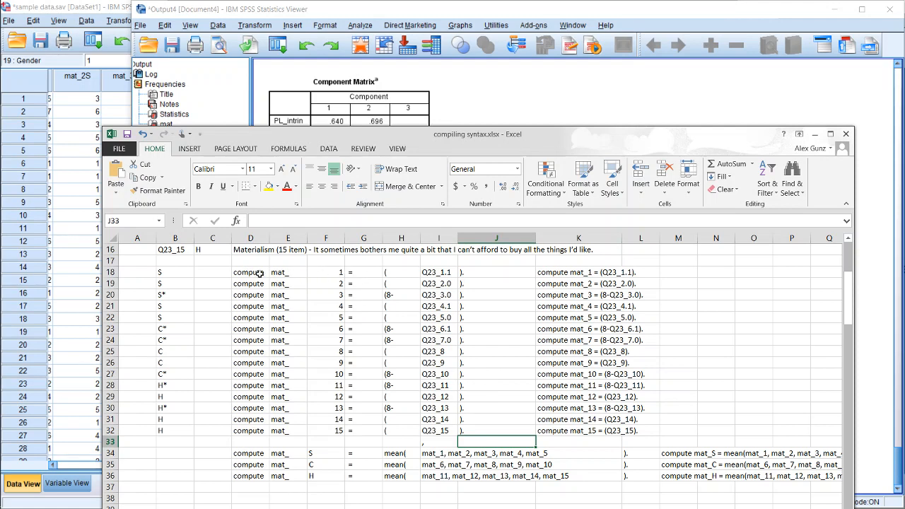
- Examine the "(8-" prefixes of the reverse-scored materialism items and the CONCATENATE formulas assembling the compute statements in column K
left_click(390, 296)
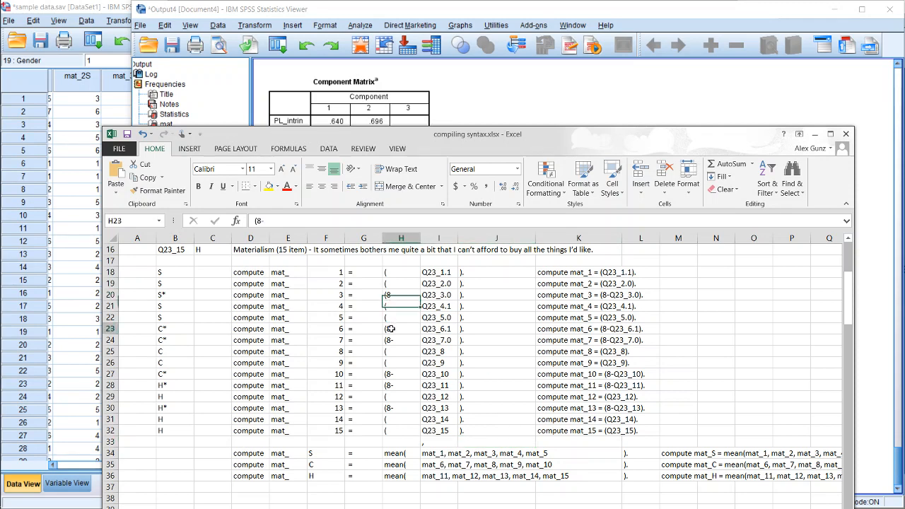
left_click(391, 330)
left_click(391, 341)
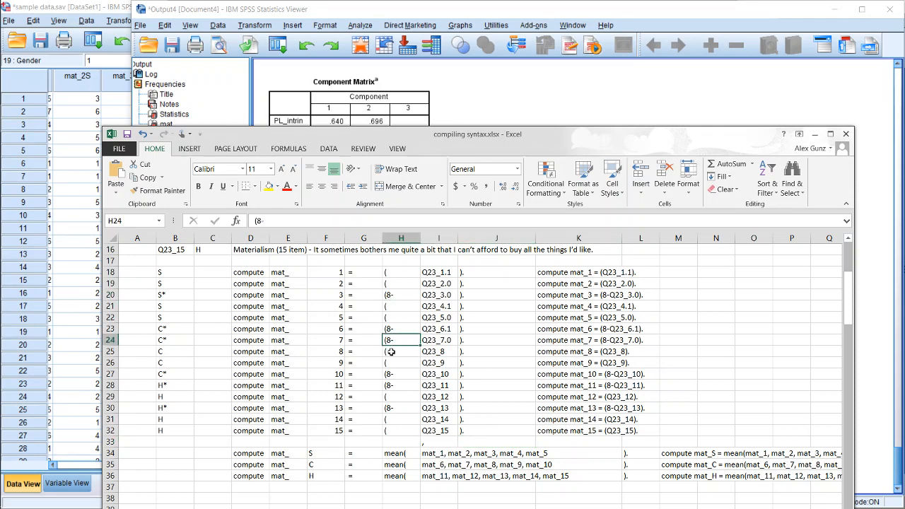
left_click(403, 374)
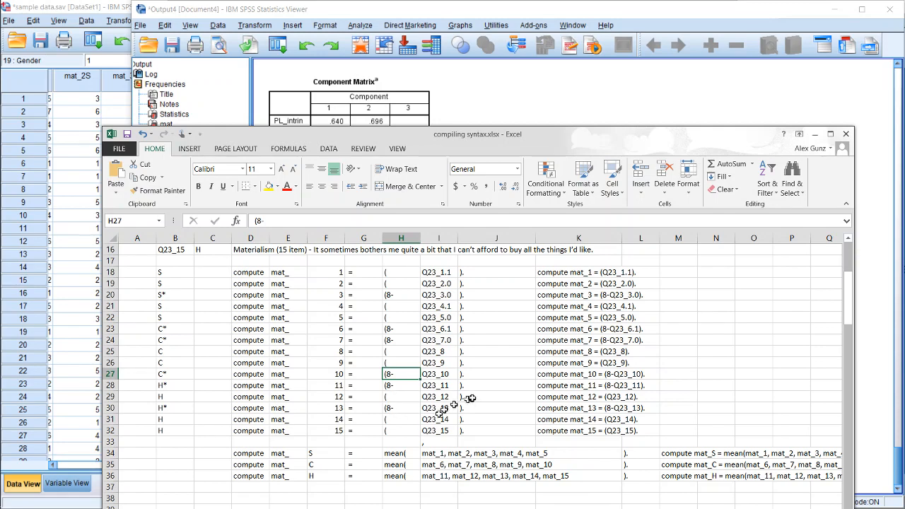
left_click(555, 272)
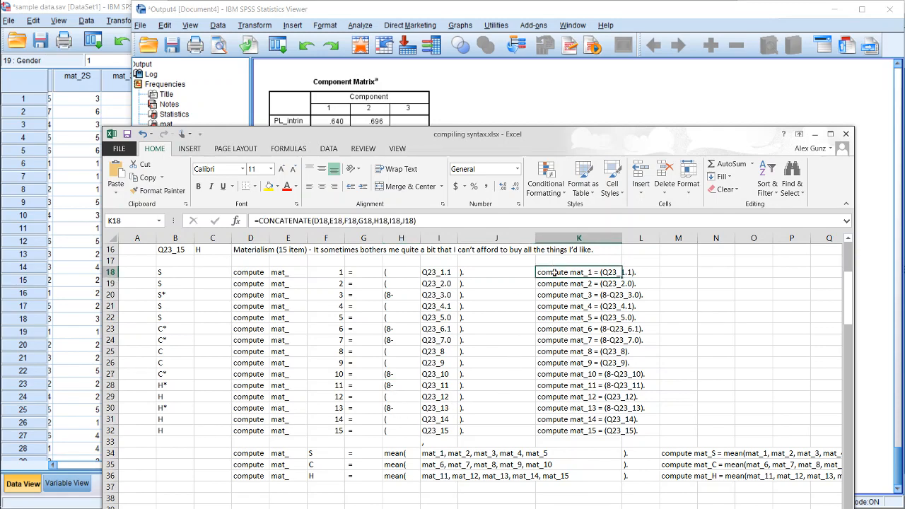
scroll(541, 347, "down", 2)
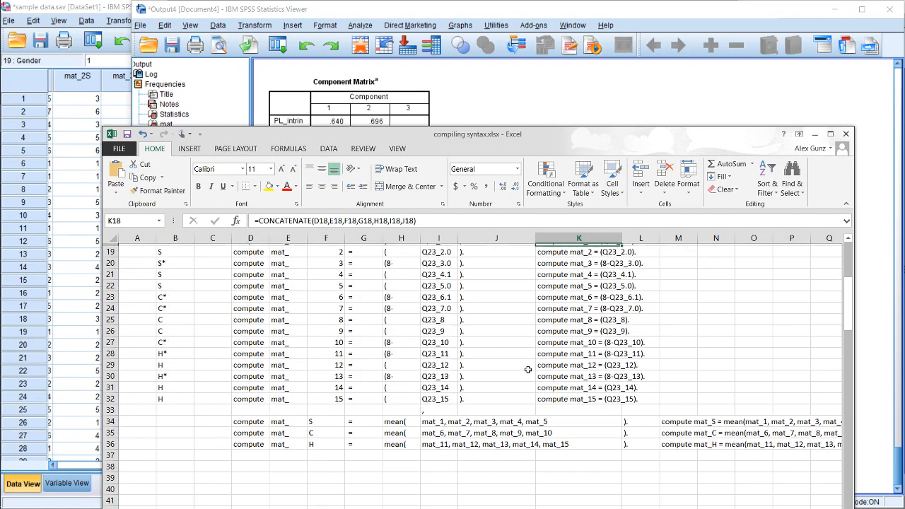
scroll(425, 375, "up", 2)
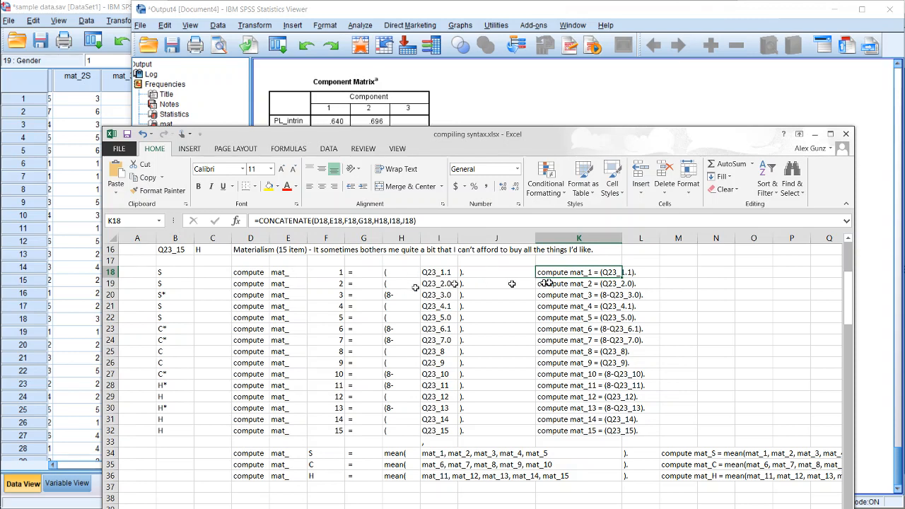
left_click(583, 295)
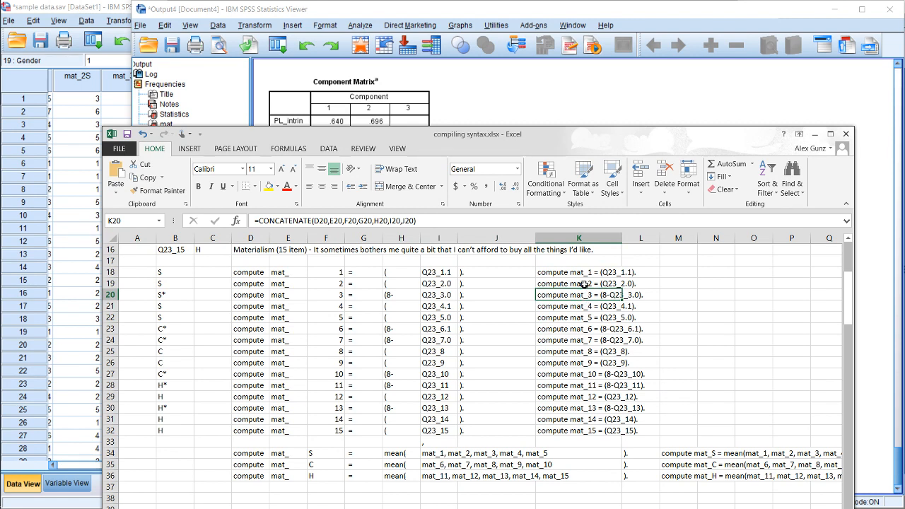
left_click(585, 273)
left_click_drag(584, 273, 587, 284)
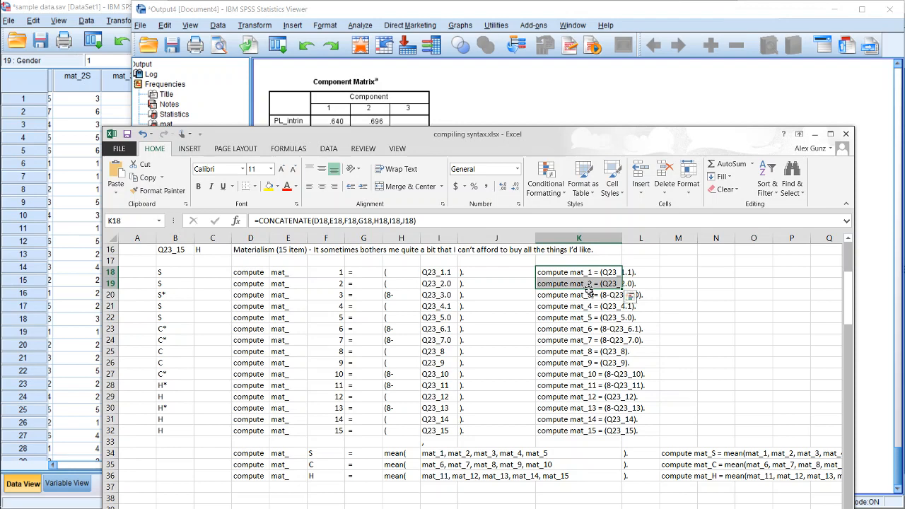
left_click(551, 307, "ctrl")
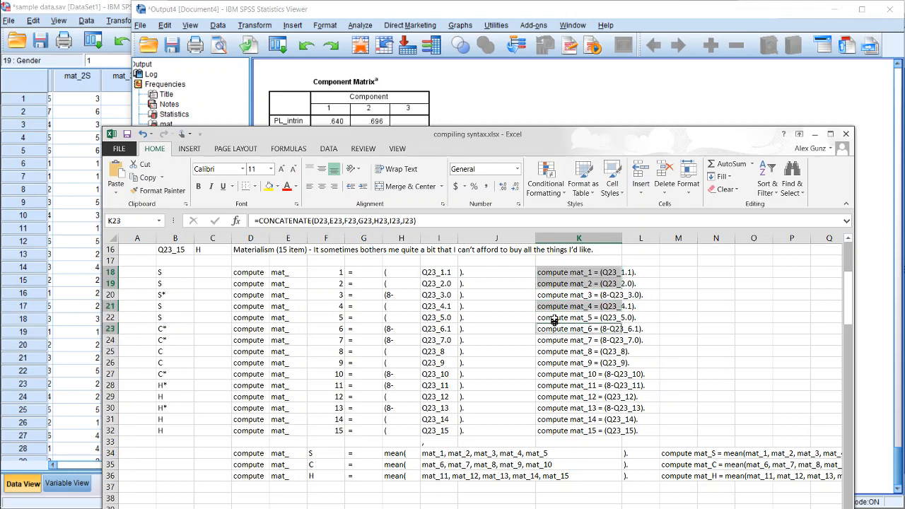
left_click_drag(554, 319, 555, 327)
left_click(554, 351, "ctrl")
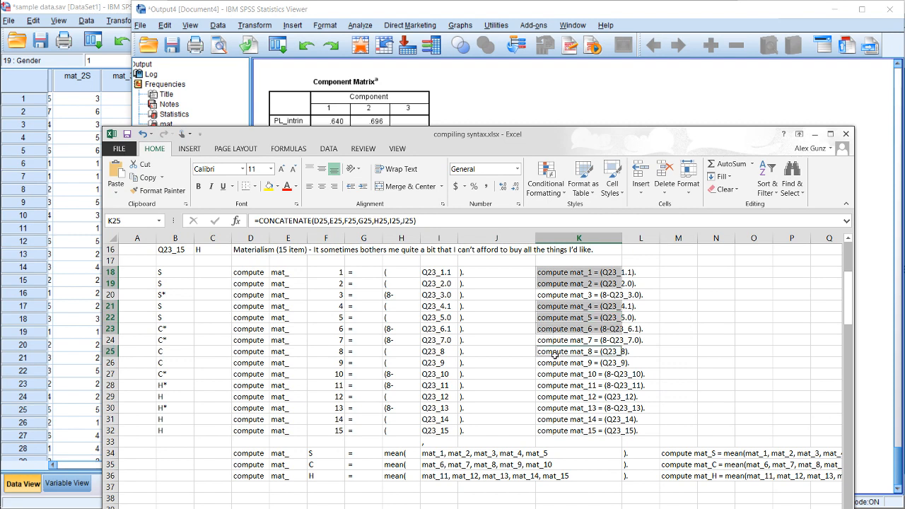
left_click(556, 360, "ctrl")
left_click(555, 327, "ctrl")
left_click(555, 384)
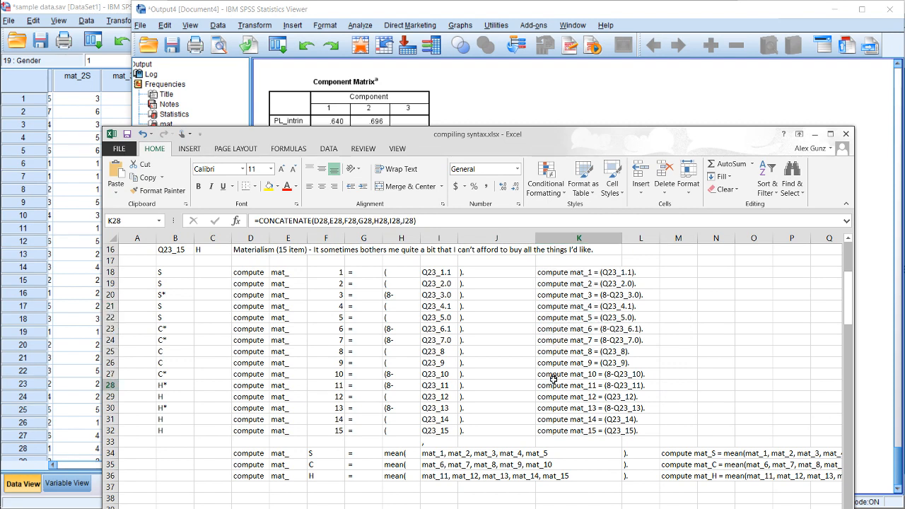
- Highlight the compute statements of the non-reversed items mat_1, 2, 4, 5, 8, 9, 12, 14 and 15, then clear the selection
left_click_drag(562, 276, 556, 321)
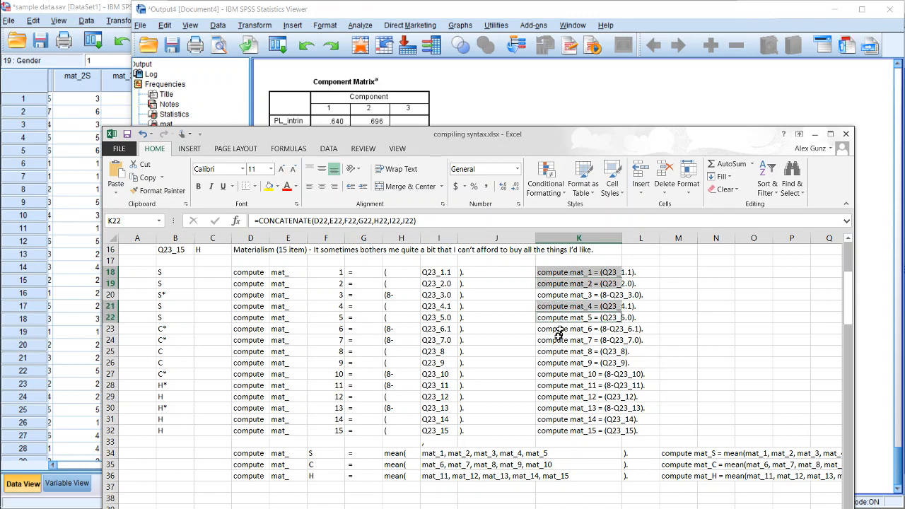
left_click_drag(553, 353, 553, 366)
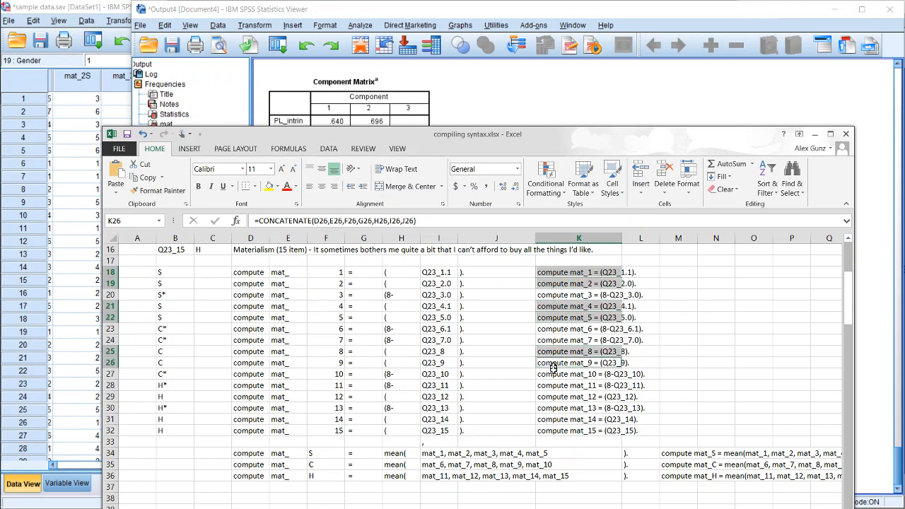
left_click(549, 399, "ctrl")
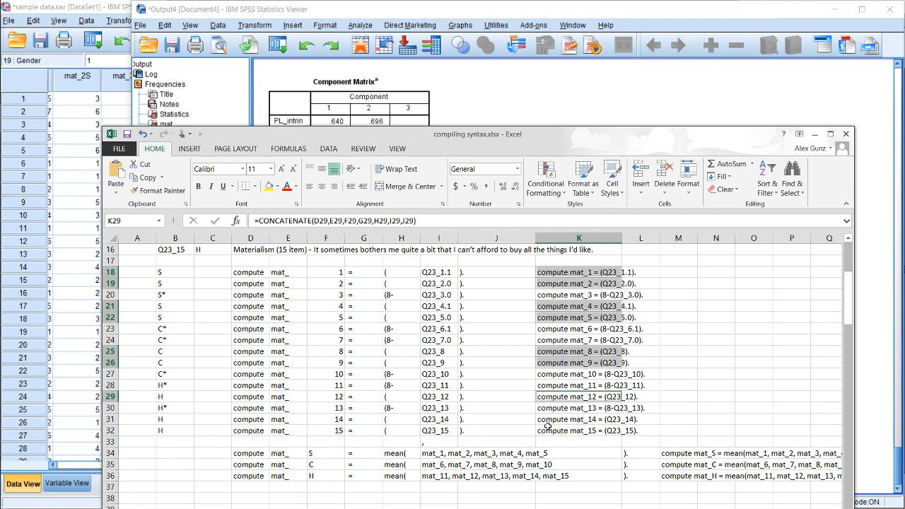
left_click_drag(548, 429, 548, 418)
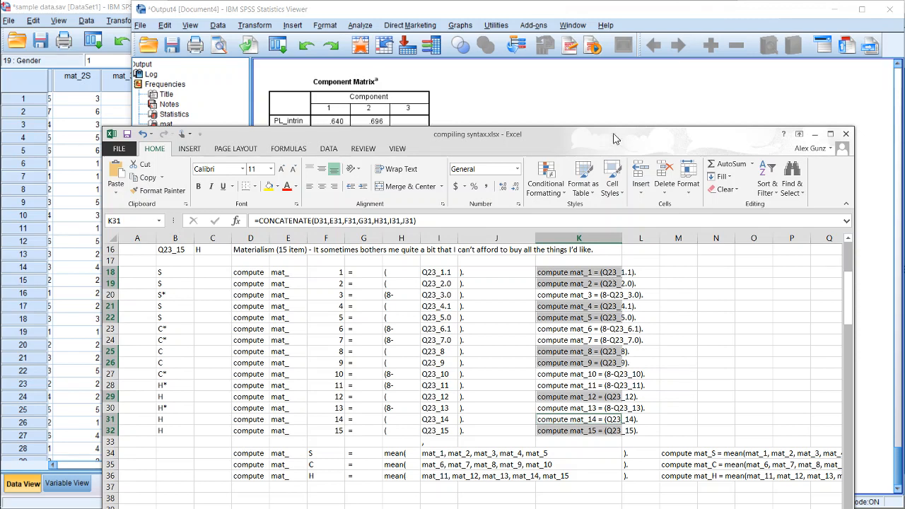
left_click(662, 274)
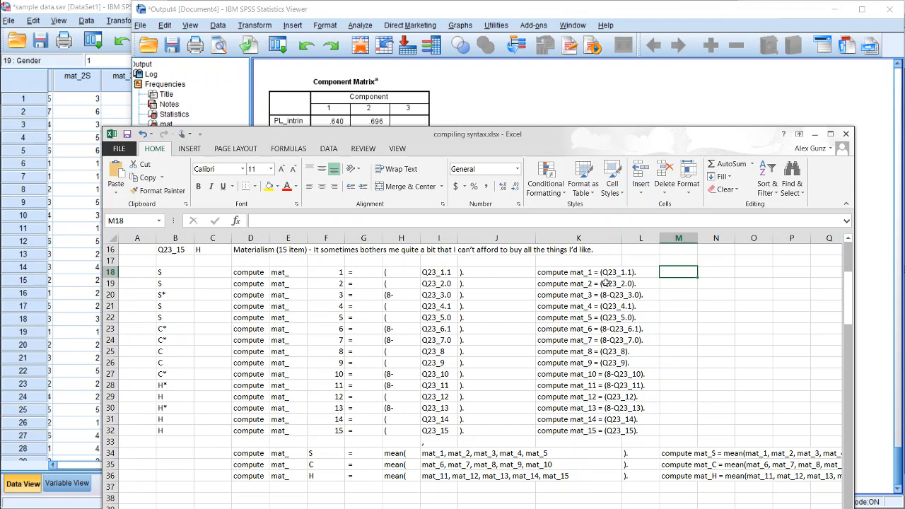
- Switch back to the SPSS data set and look through its variables, ending at the Gender value of case 1
left_click(485, 83)
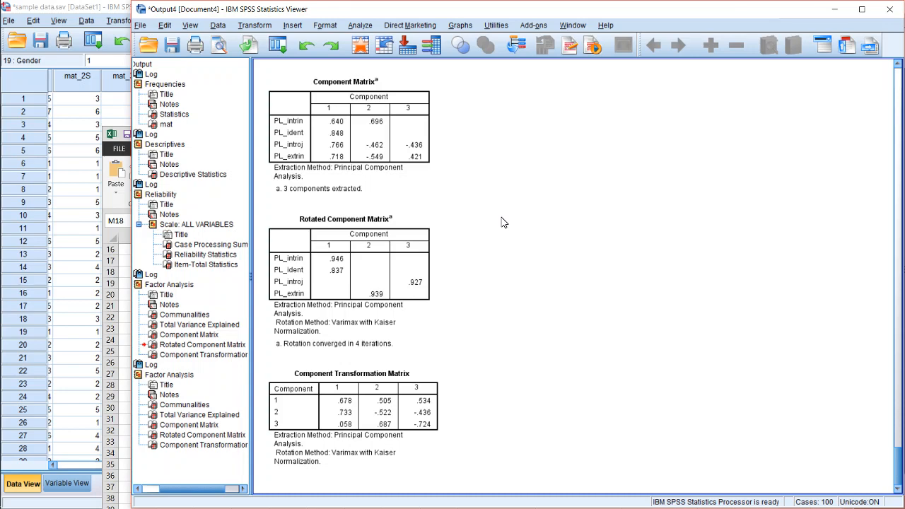
left_click(71, 202)
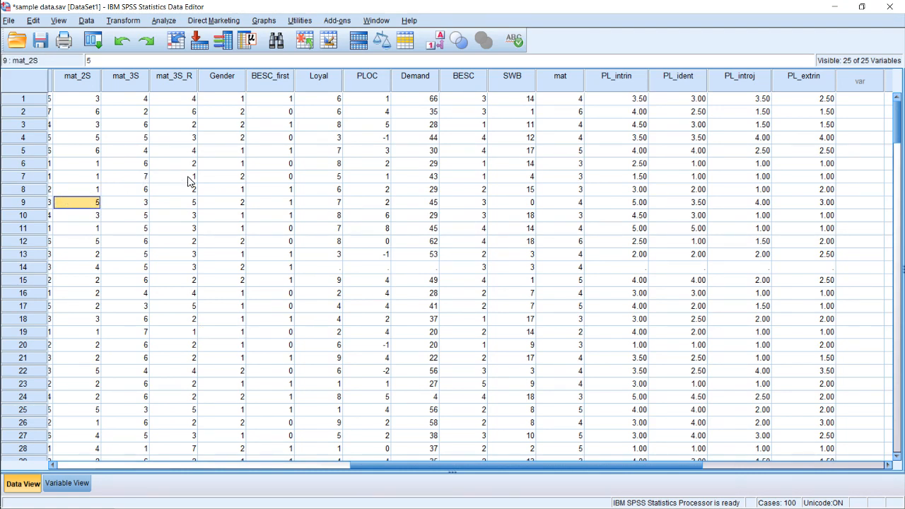
key("Left")
key("Left")
key("Left")
key("Left")
key("Left")
key("Left")
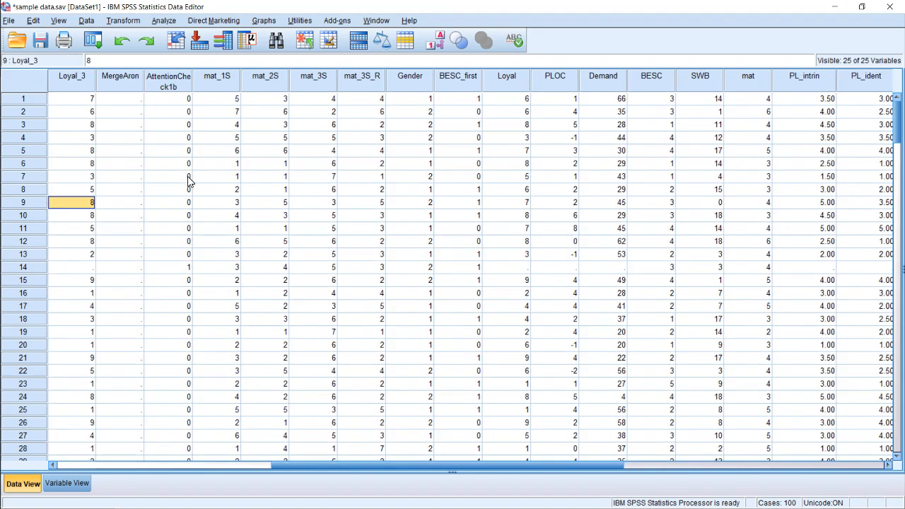
key("Left")
key("Left")
key("Left")
key("Left")
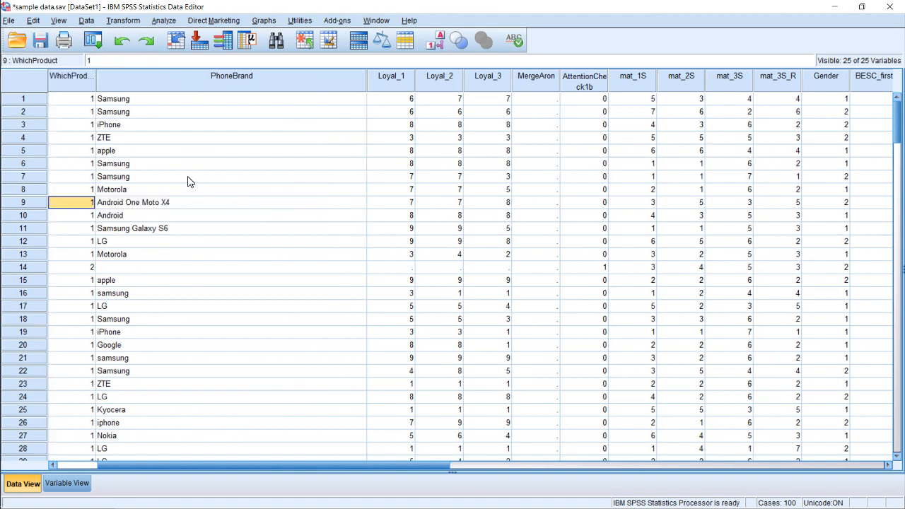
key("Right")
key("Right")
key("Right")
key("Right")
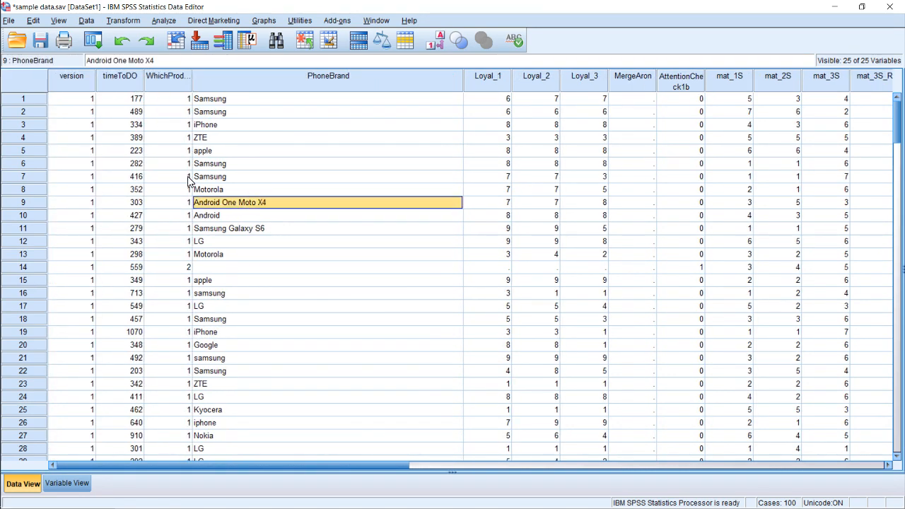
key("Right")
key("Right")
key("Right")
key("Right")
key("Right")
key("Right")
key("Right")
key("Right")
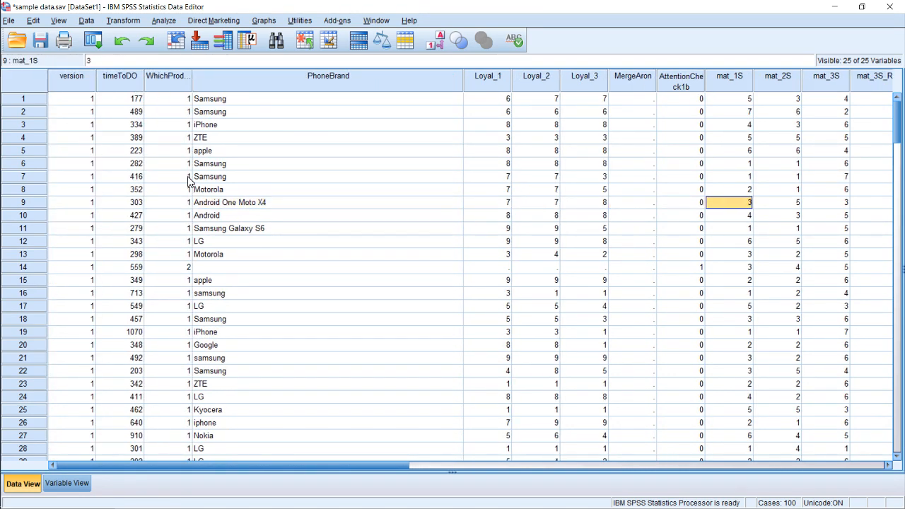
key("Right")
key("Right")
key("Right")
key("Right")
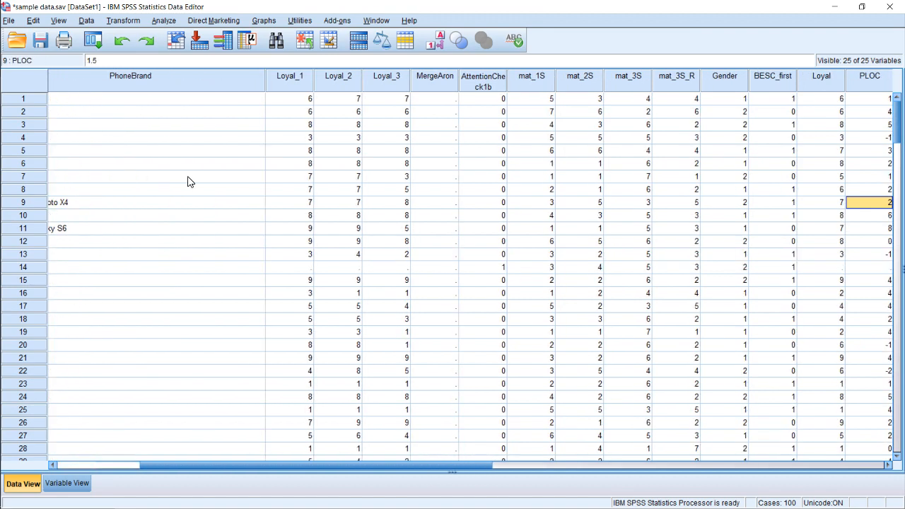
key("Right")
key("Left")
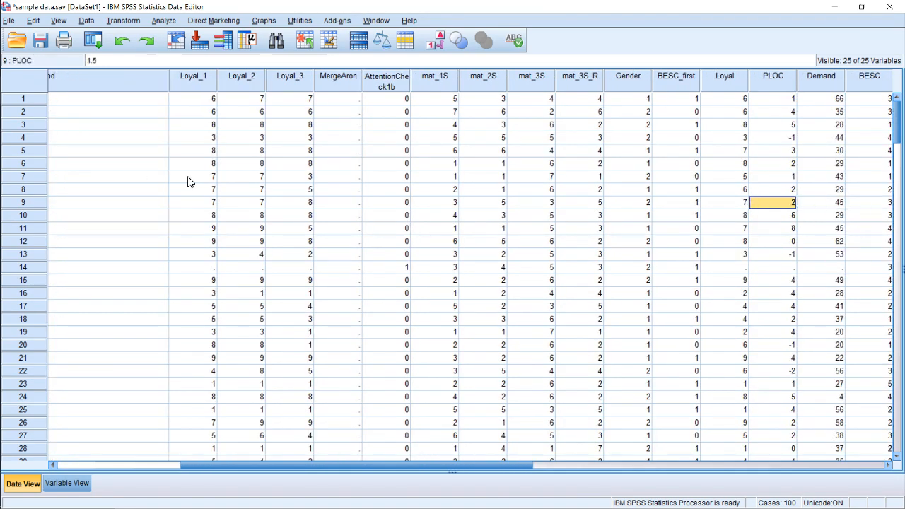
key("Left")
key("Left")
key("Up")
key("Up")
key("Up")
key("Up")
key("Up")
key("Left")
key("Up")
key("Up")
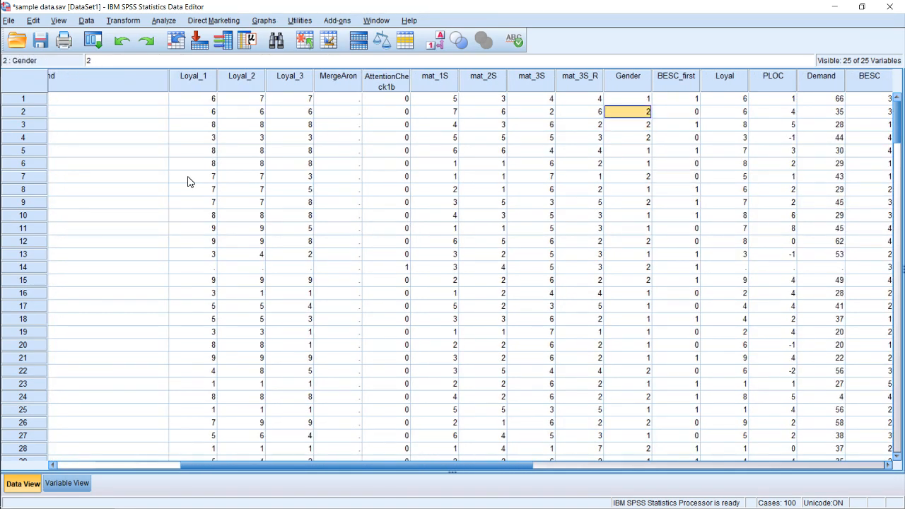
key("Up")
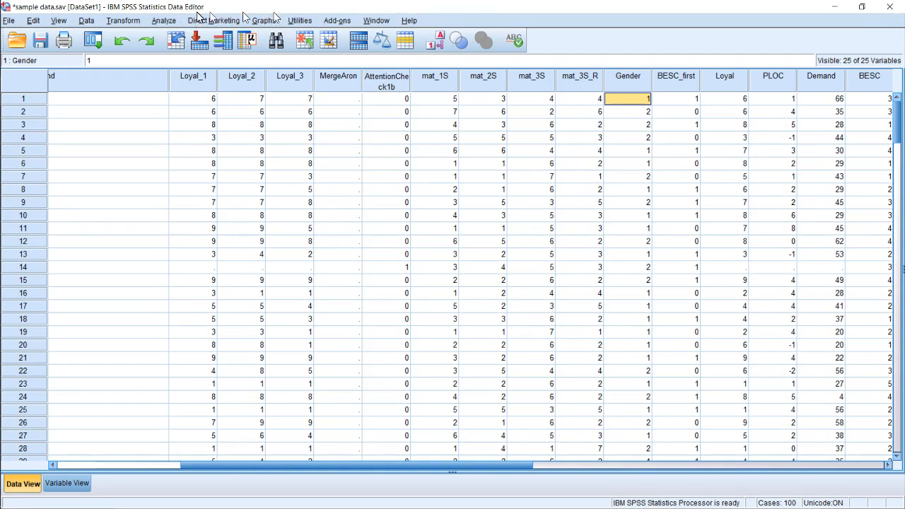
- Run a one-sample t test on Gender with a test value of 1.5
left_click(170, 21)
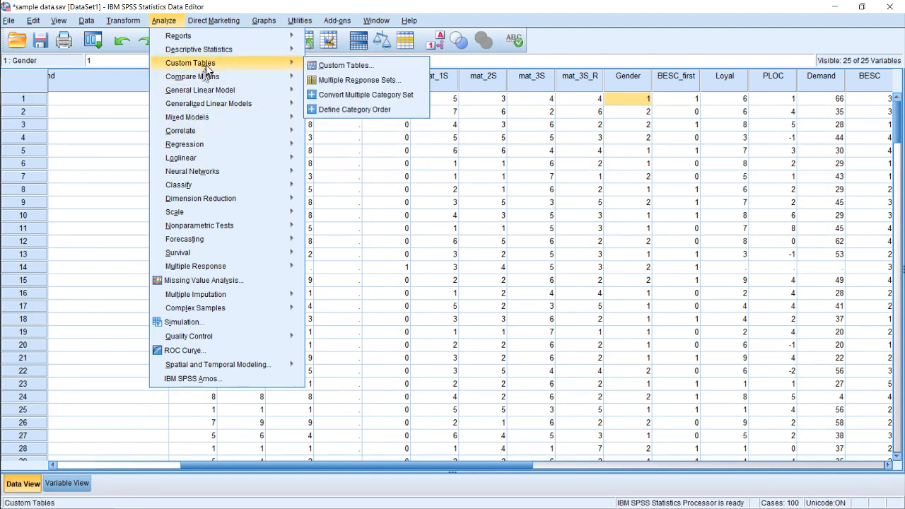
mouse_move(227, 75)
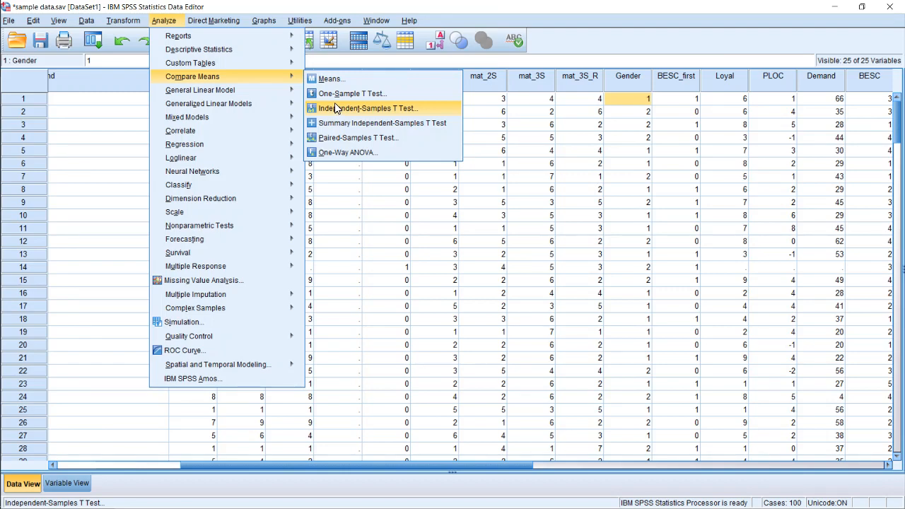
left_click(340, 93)
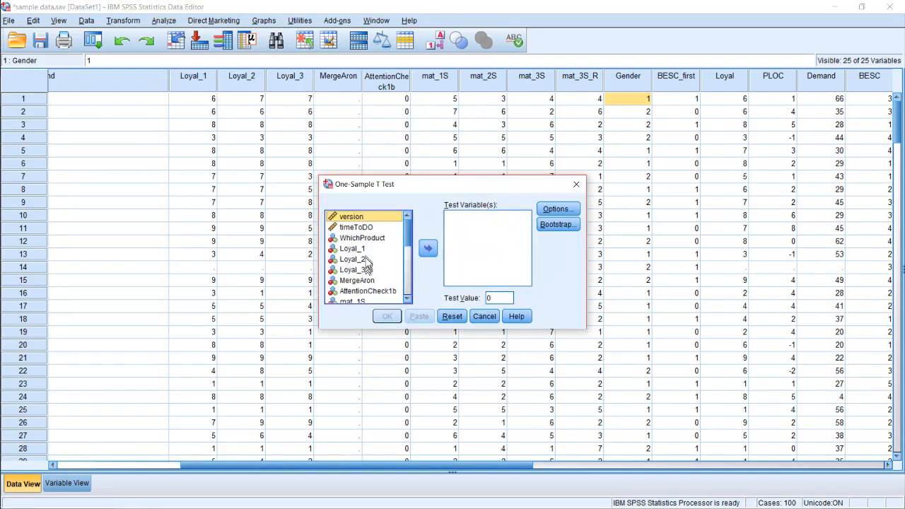
scroll(368, 260, "down", 3)
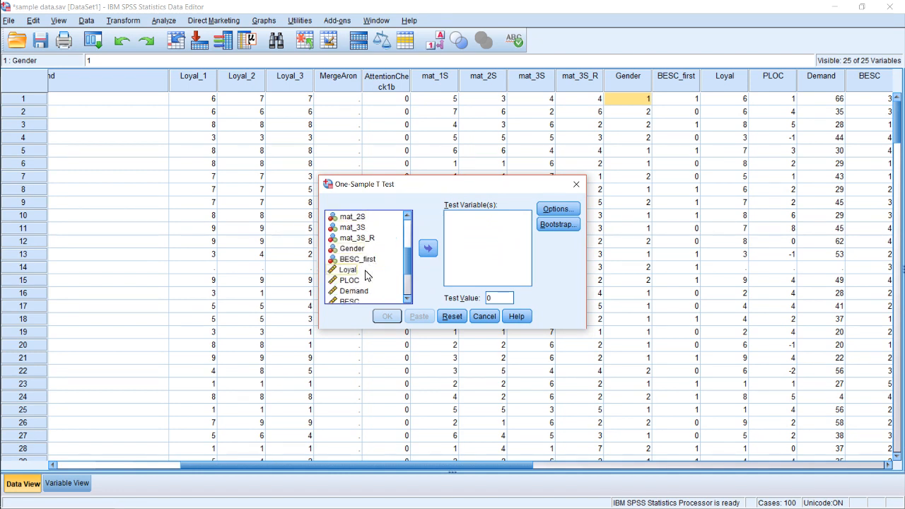
left_click(357, 249)
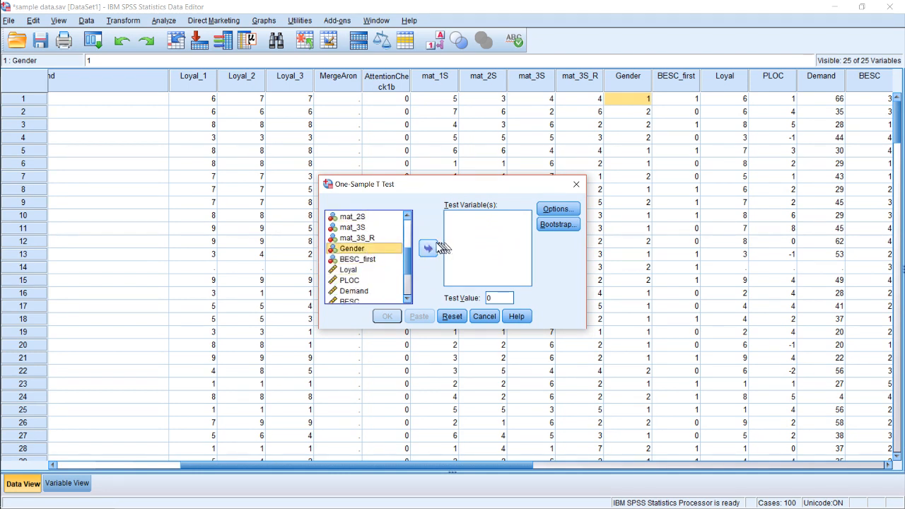
left_click(430, 247)
double_click(506, 298)
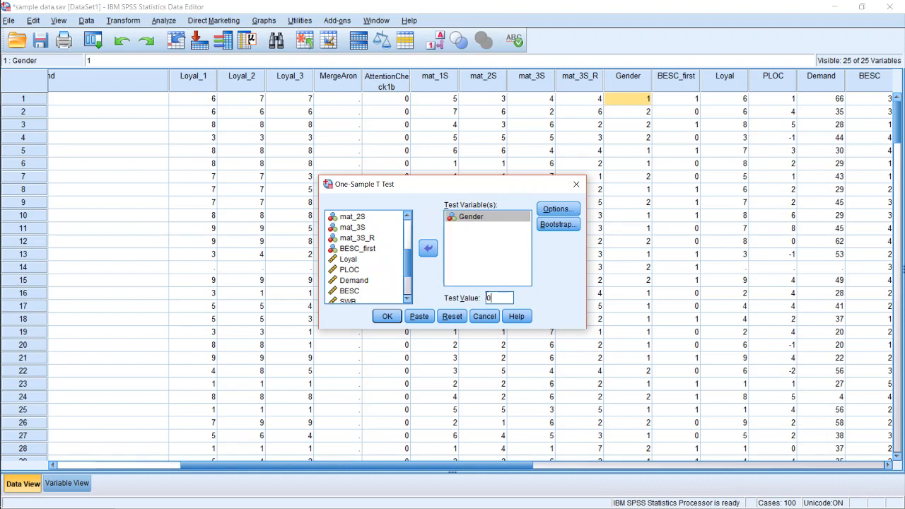
left_click_drag(499, 293, 479, 300)
left_click(389, 320)
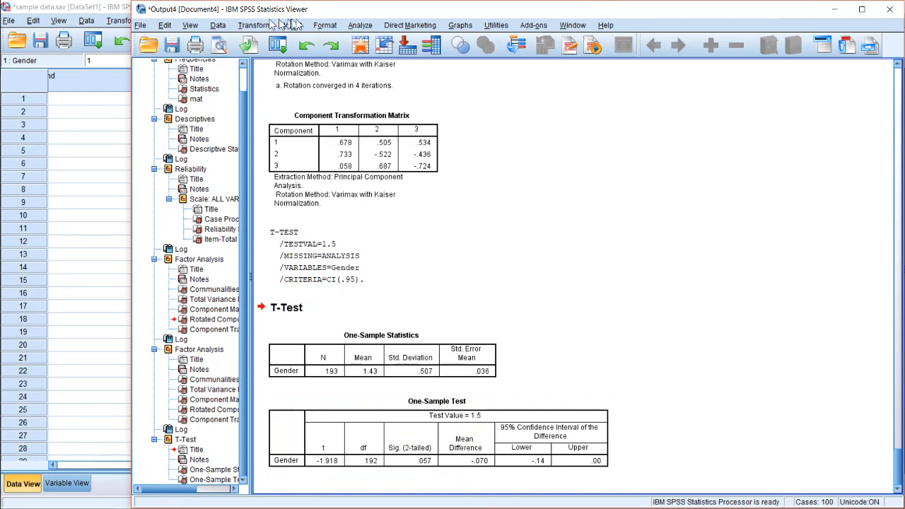
- Start an independent-samples t test and assign Gender as the grouping variable
left_click(355, 26)
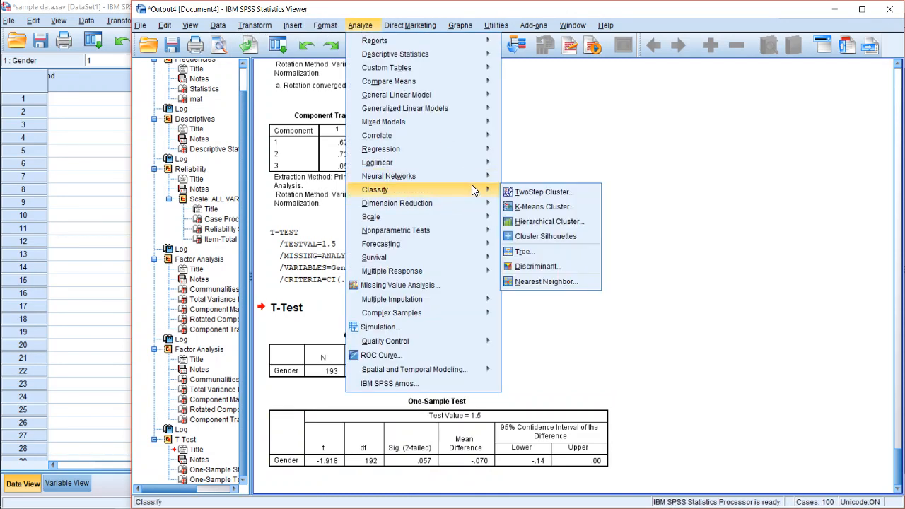
mouse_move(473, 206)
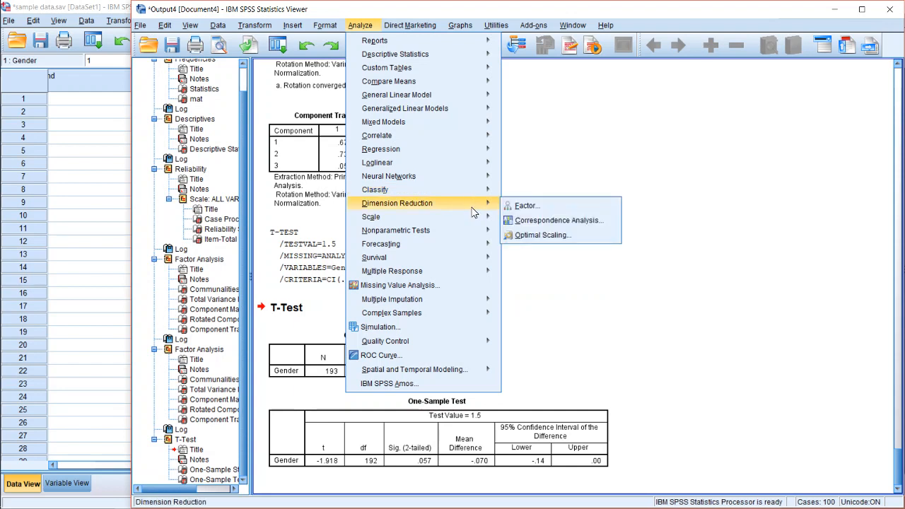
mouse_move(476, 140)
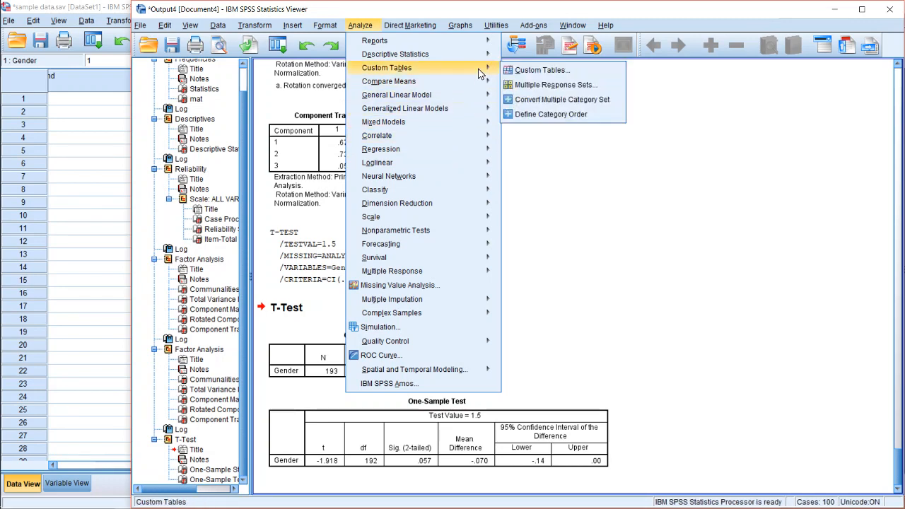
mouse_move(477, 81)
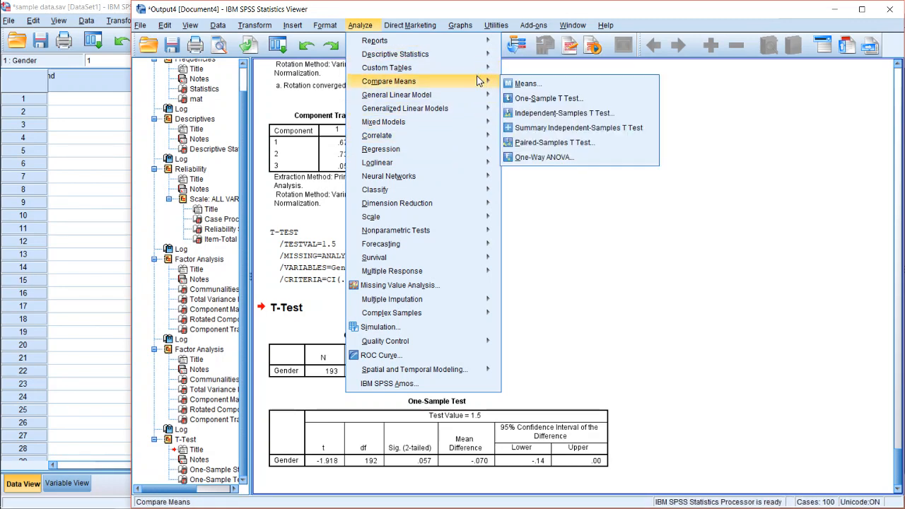
left_click(512, 112)
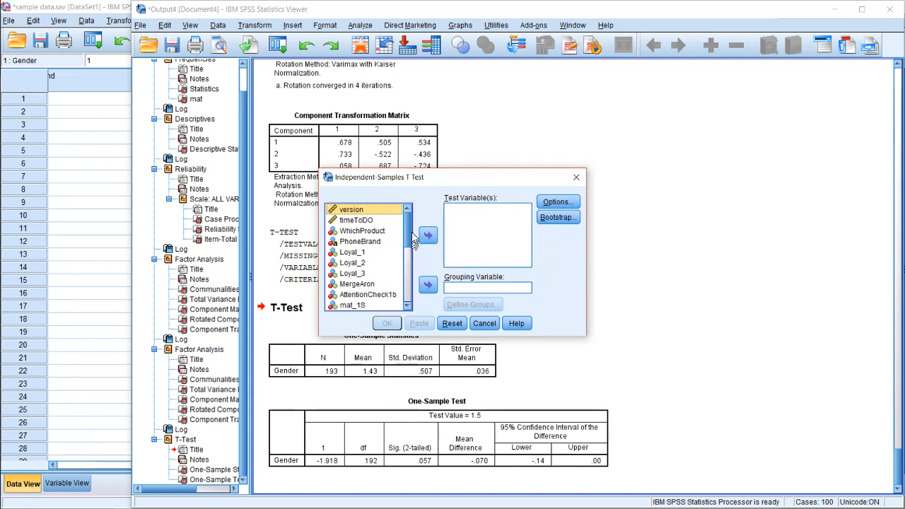
left_click_drag(411, 233, 401, 286)
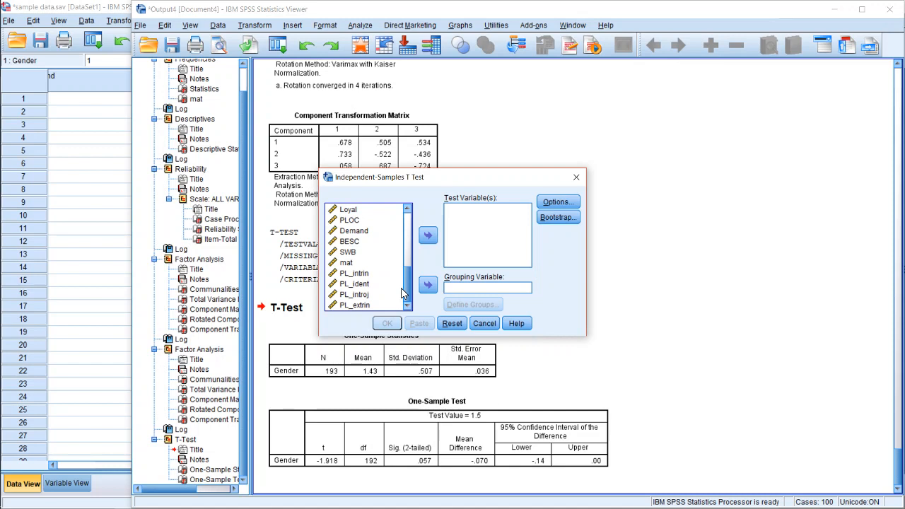
left_click_drag(401, 287, 406, 265)
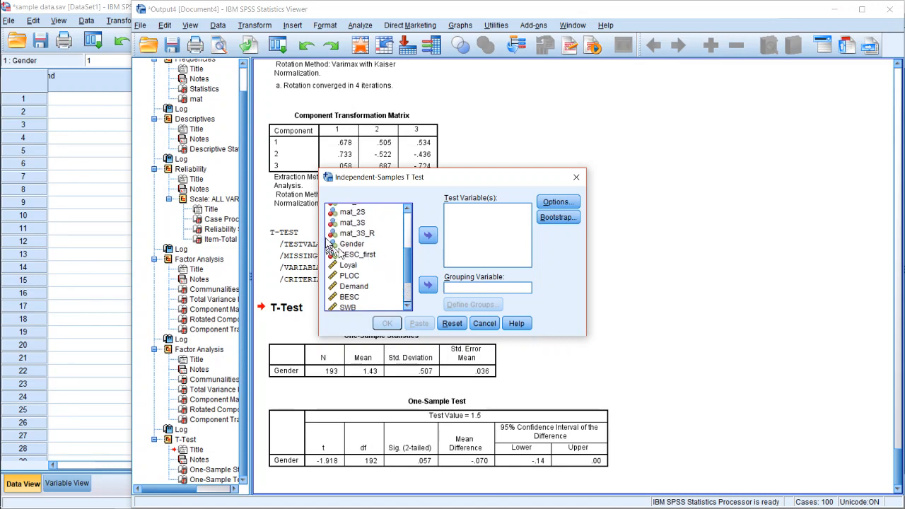
left_click(350, 234)
left_click(353, 253)
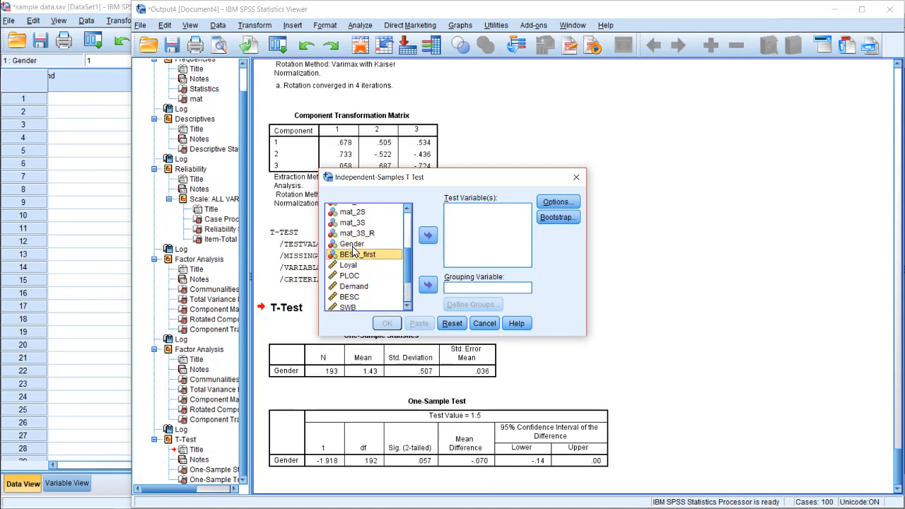
left_click(352, 244)
left_click(428, 284)
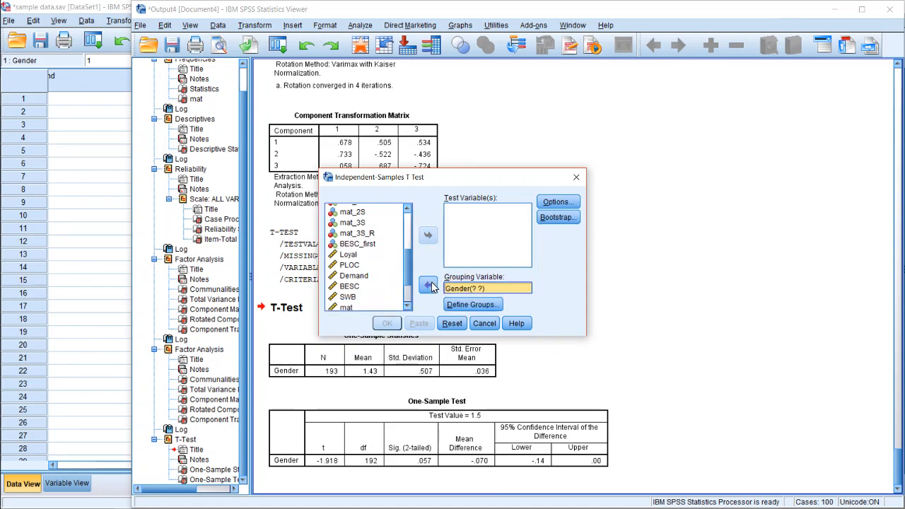
- Add mat and BESC as the test variables of the independent-samples t test
scroll(366, 279, "down", 1)
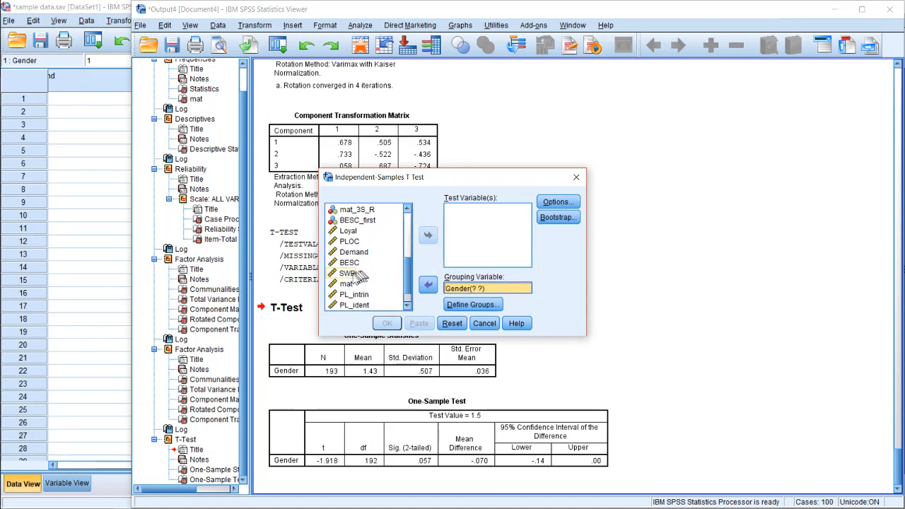
left_click(349, 283)
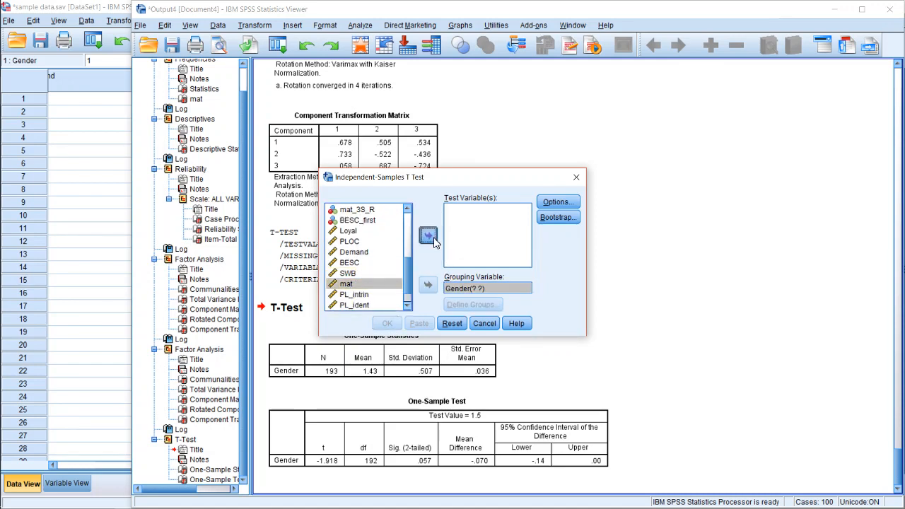
left_click(432, 239)
left_click(353, 264)
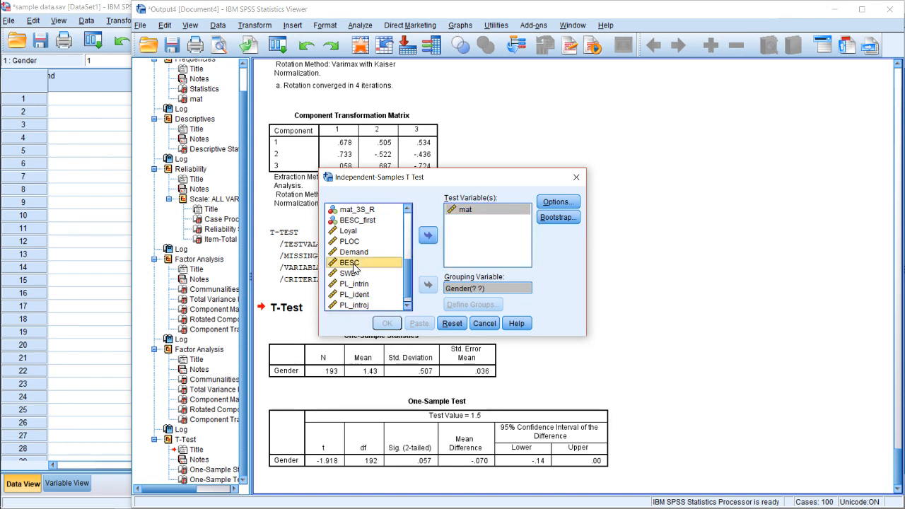
left_click(424, 241)
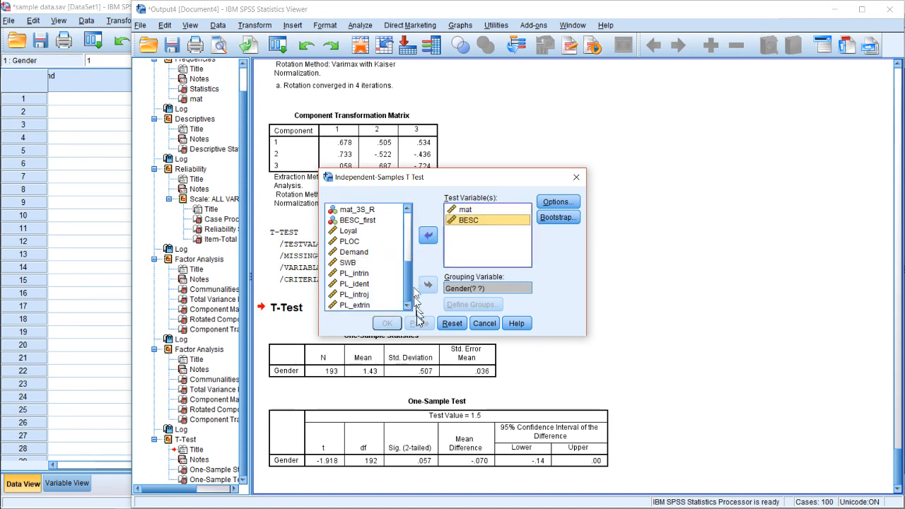
- Define the Gender groups by specified values, with 1 for group 1 and 2 for group 2
left_click(491, 288)
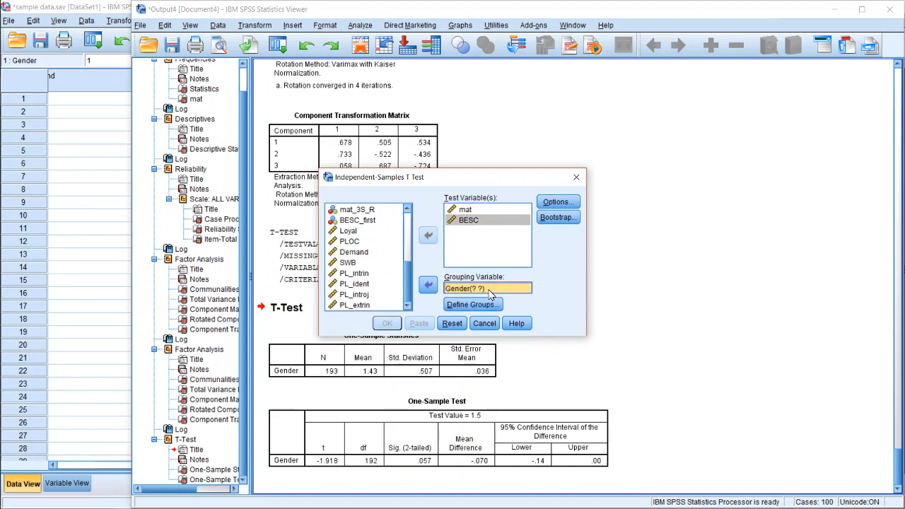
left_click(485, 302)
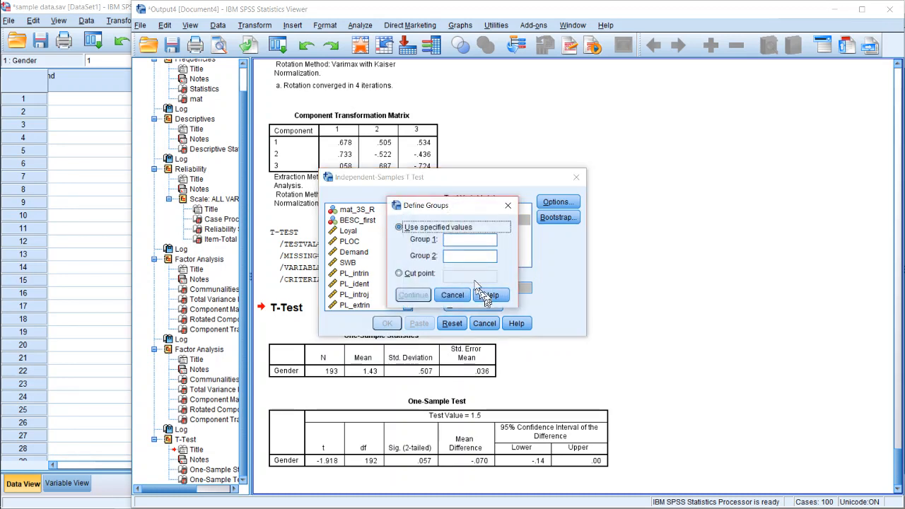
left_click(462, 240)
type("1")
type("2")
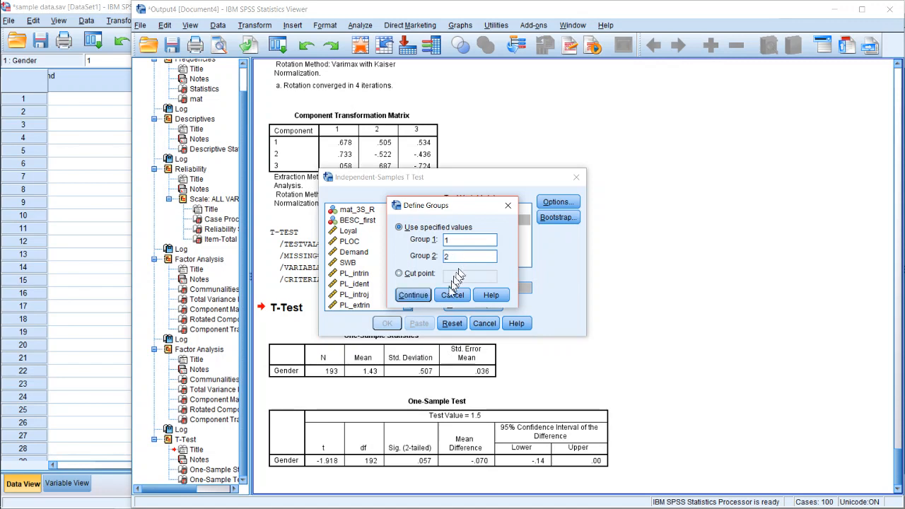
- Try a cut point of 1.5 for the Gender groups, and return to the specified values
left_click(418, 274)
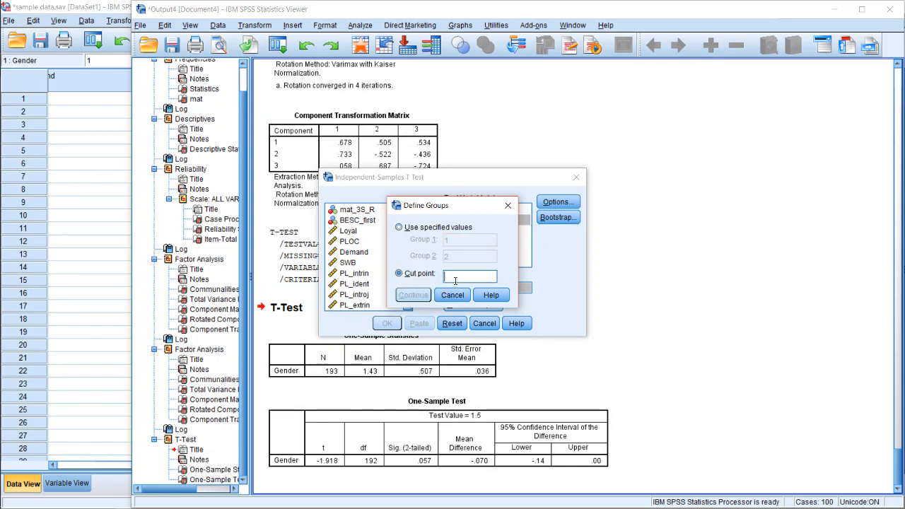
type("1")
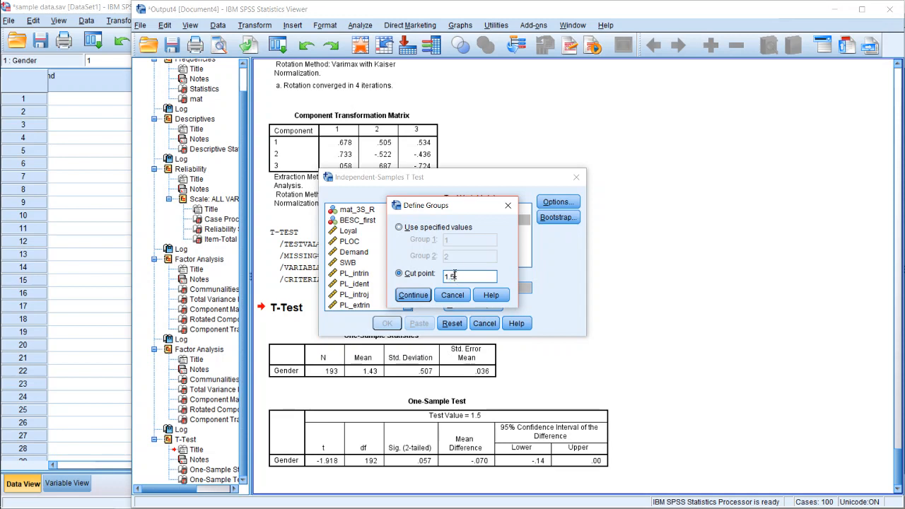
type(".5")
left_click(464, 229)
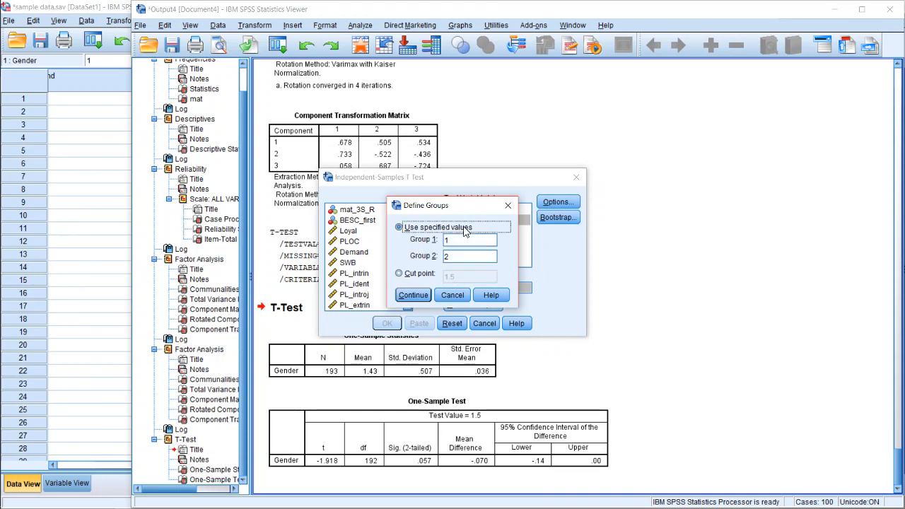
- Accept the group definition, paste the t test as syntax, and switch to the Syntax Editor
left_click(413, 295)
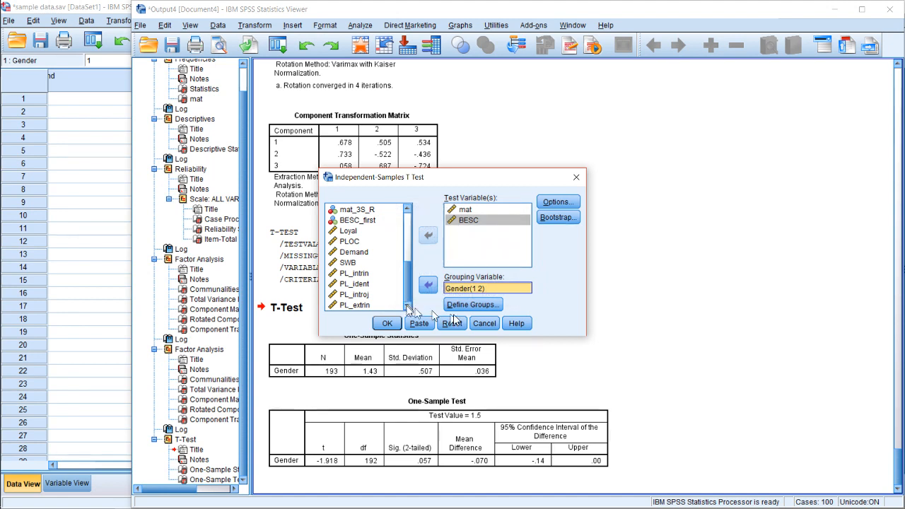
left_click(386, 324)
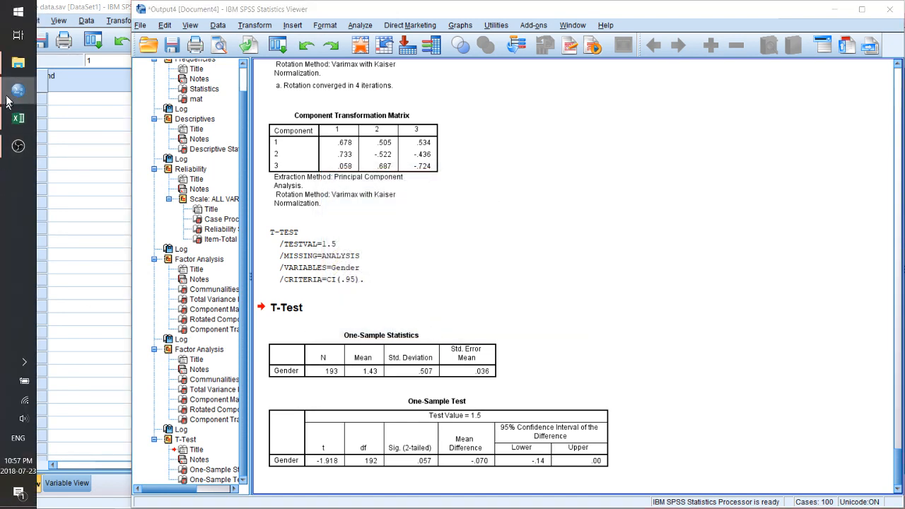
mouse_move(18, 90)
left_click(69, 121)
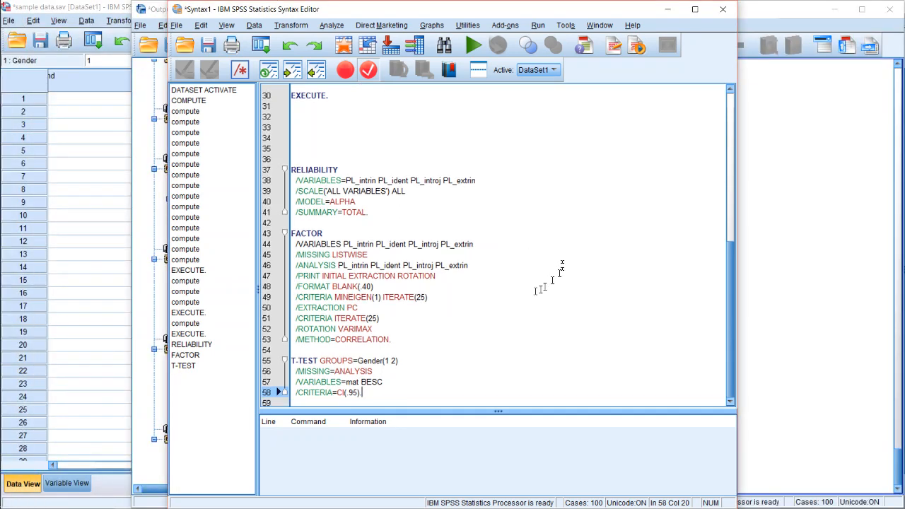
- Insert two blank lines above the T-TEST command and add the comment "* THIS IS A TEST OF SOMETHING." directly above it
left_click(400, 350)
key("Return")
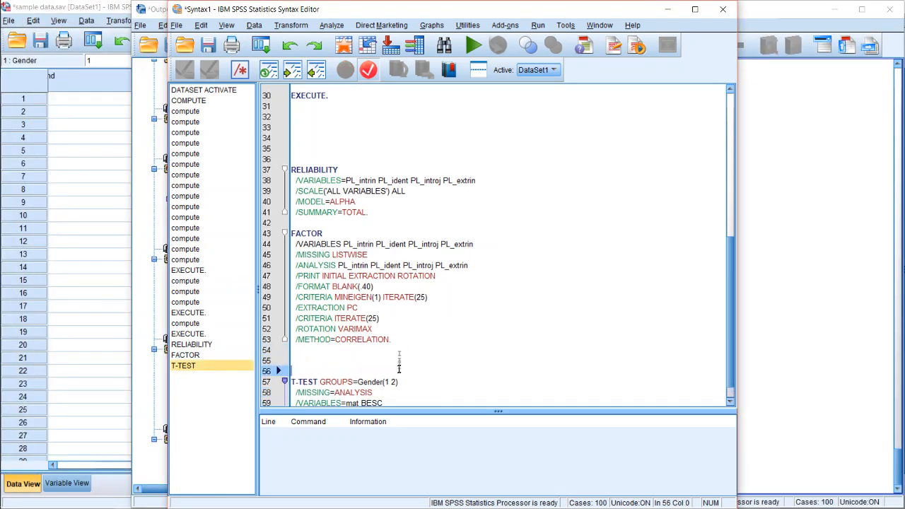
key("Return")
scroll(396, 357, "down", 1)
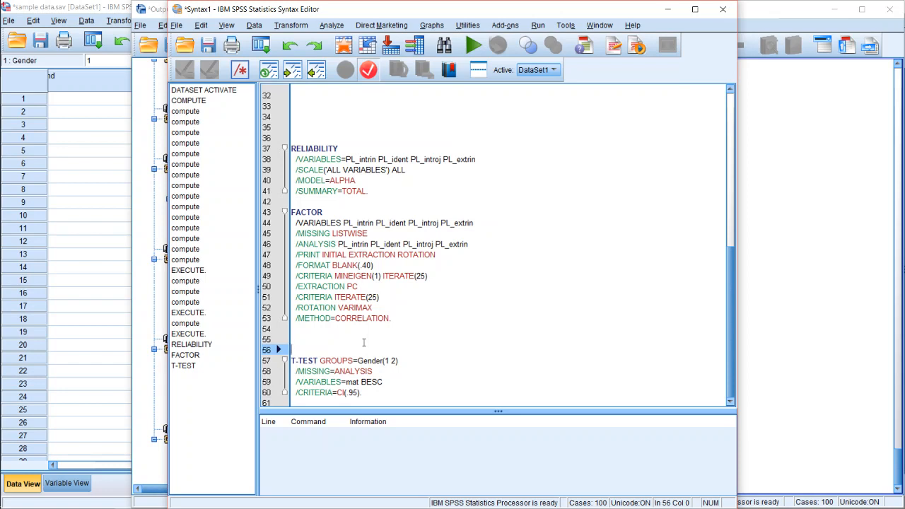
type("*")
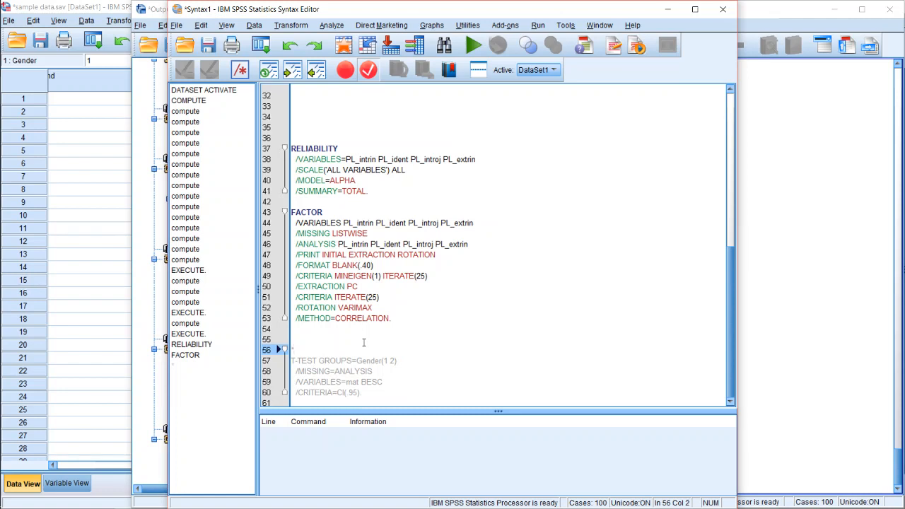
type("THIS IS A")
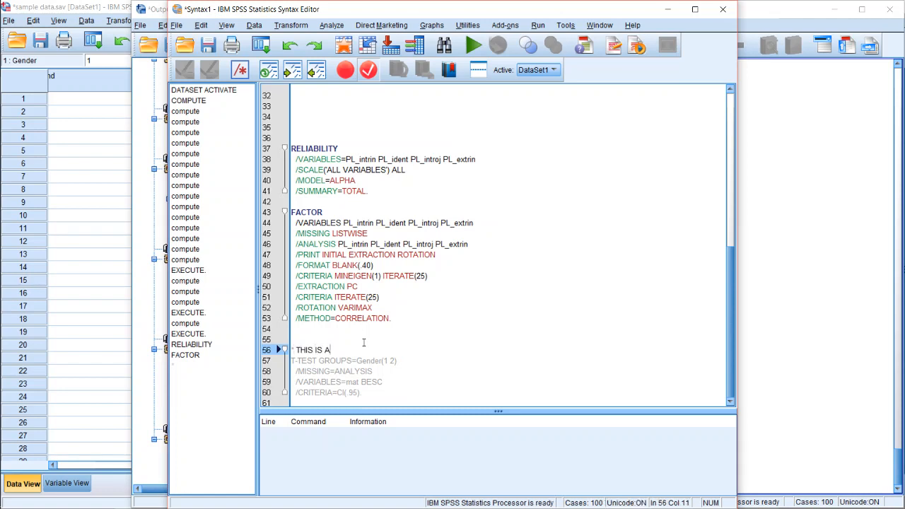
type(" TEST OF SOMETHING.")
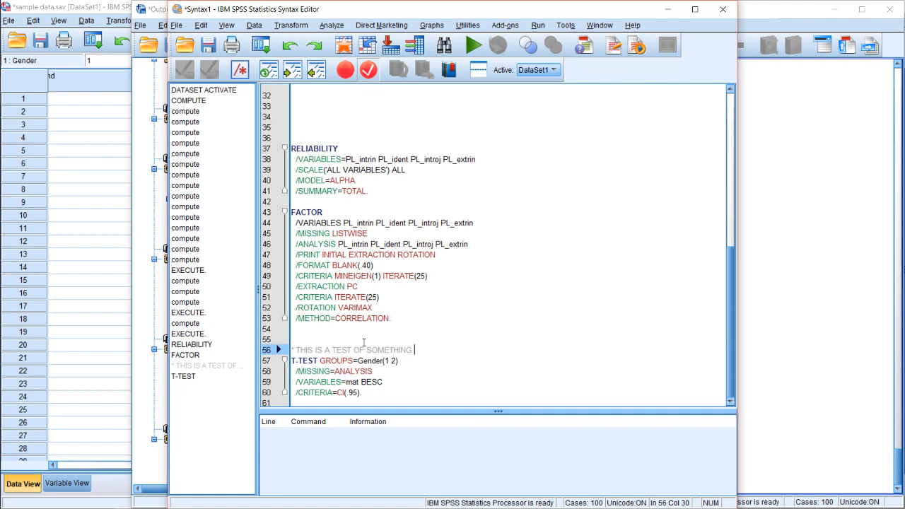
- Highlight the comment together with the T-TEST command below it, and clear the selection at the comment's end
left_click(363, 343)
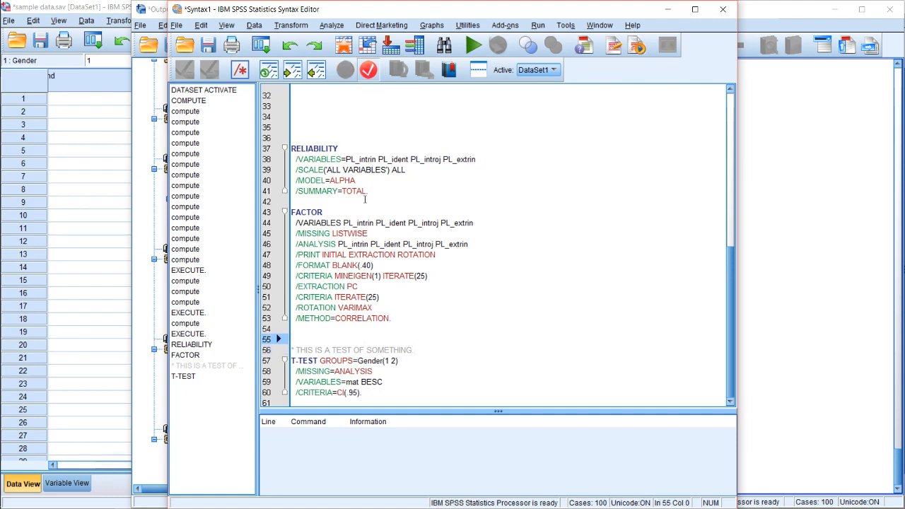
left_click_drag(347, 340, 375, 402)
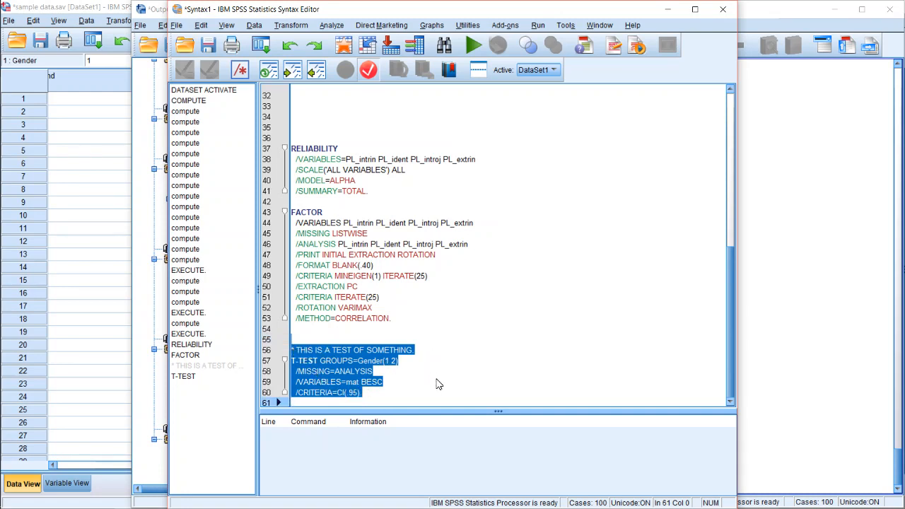
key("ctrl+r")
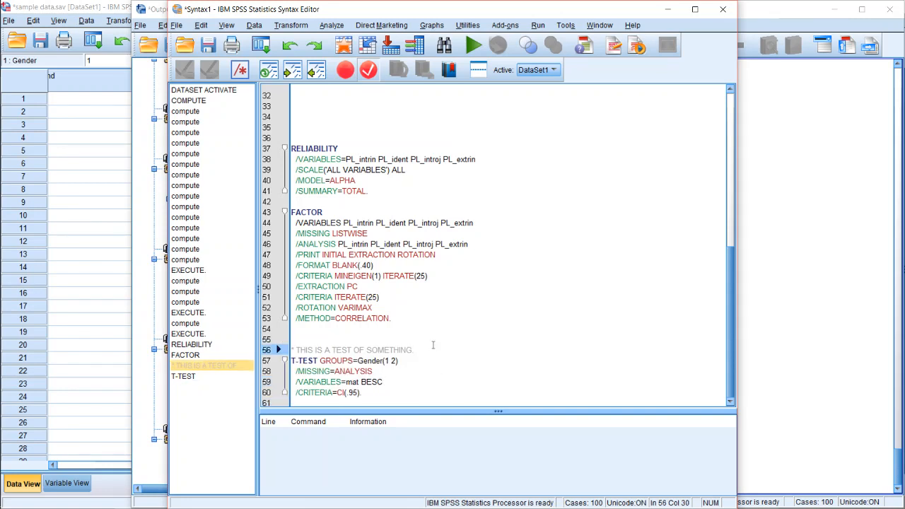
- Add a full-width line of asterisks directly below the comment "* THIS IS A TEST OF SOMETHING." and begin a new line
key("Return")
type("*****")
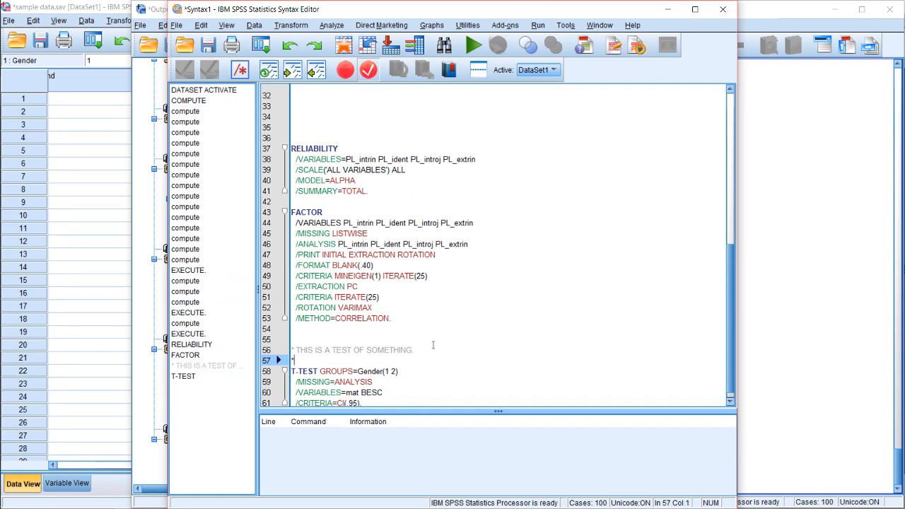
type("*************************************************************")
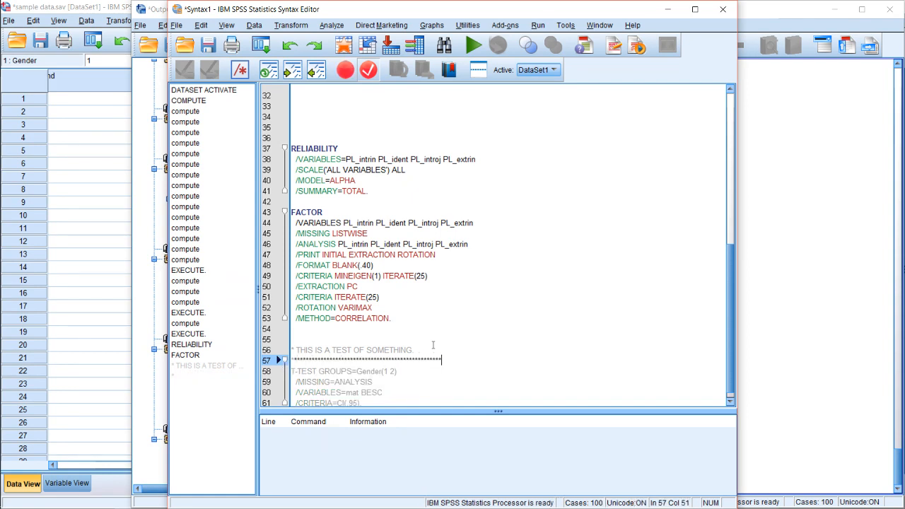
type("*********************************")
key("Return")
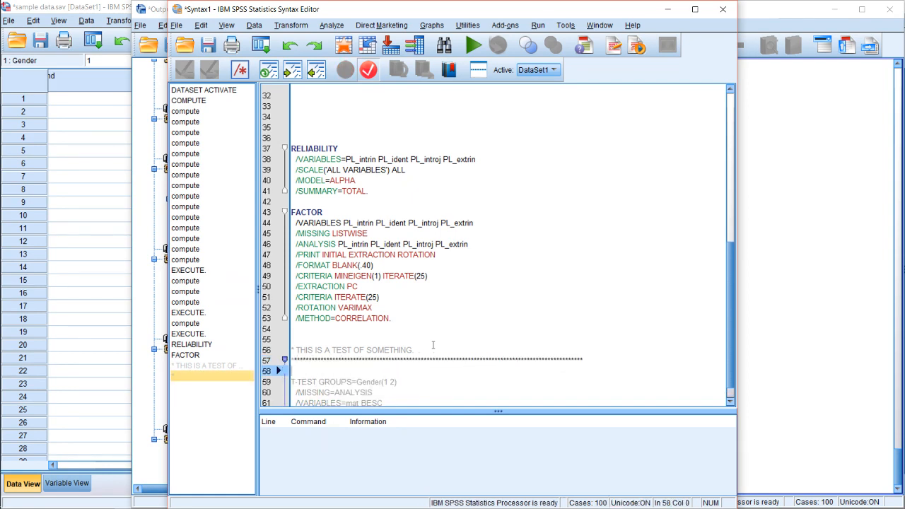
- Add the section heading "MAIN ANALYSIS STUFF HERE" with a run of asterisks on both sides of the text
type("********************")
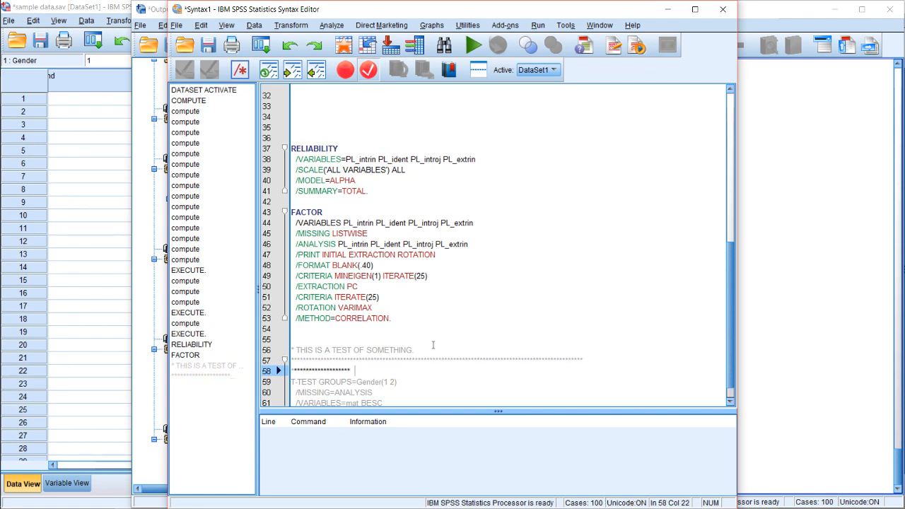
type(" MAIN ANALY")
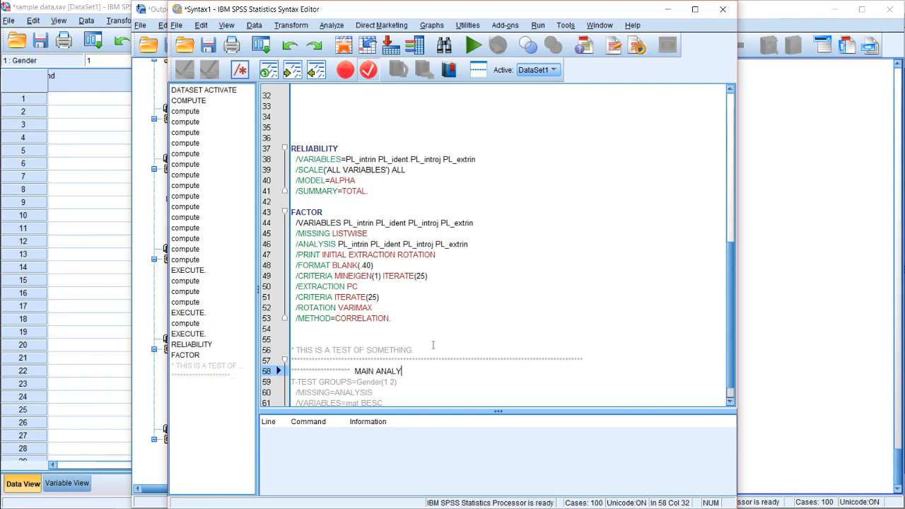
type("SIS STUFF HERE")
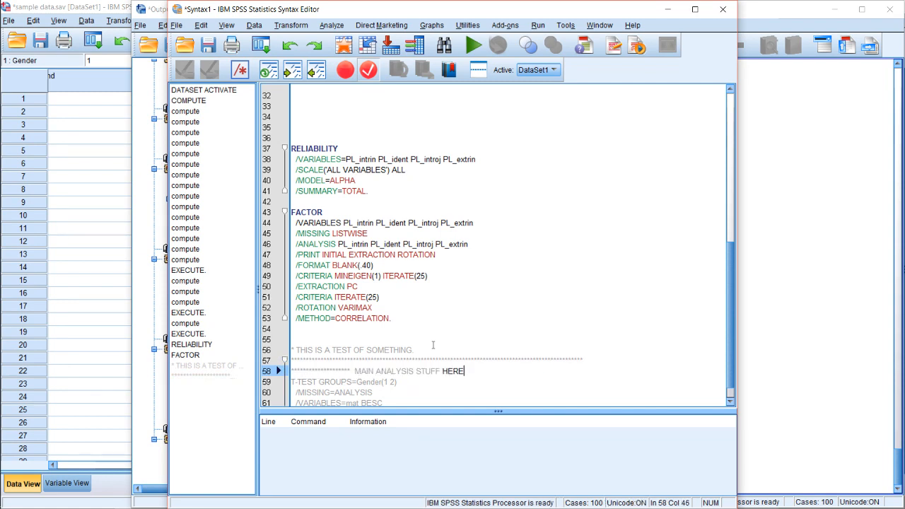
type(" *******************************************")
key("Return")
- Close the heading with a third line of asterisks ending in a period, and leave a blank line above the T-TEST command
type("******************************")
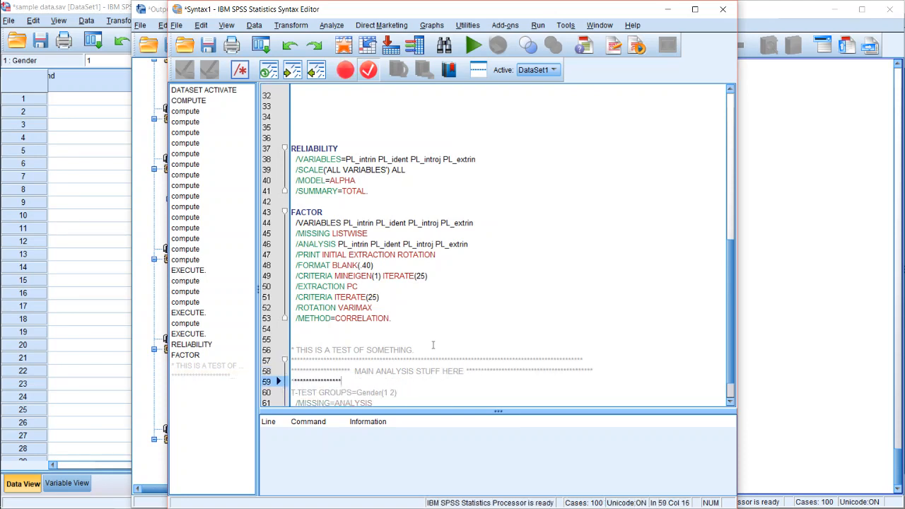
type("************************************************************")
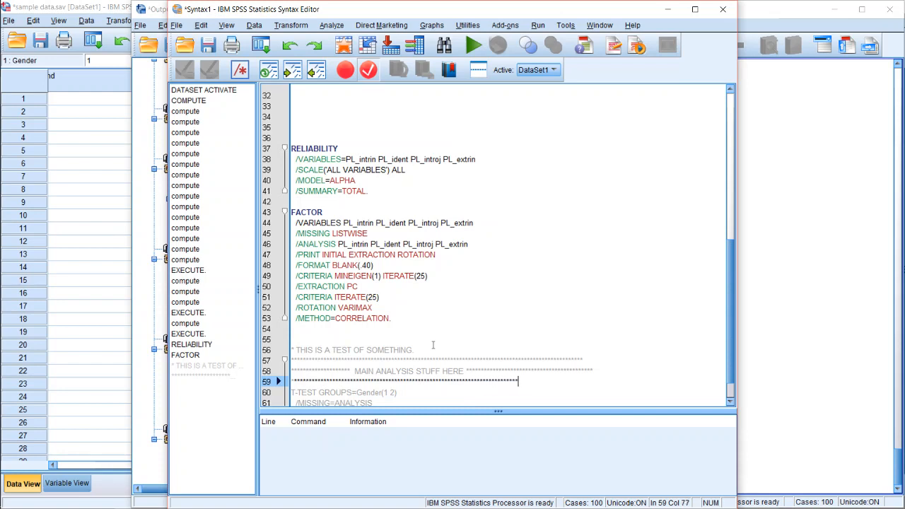
type("**********")
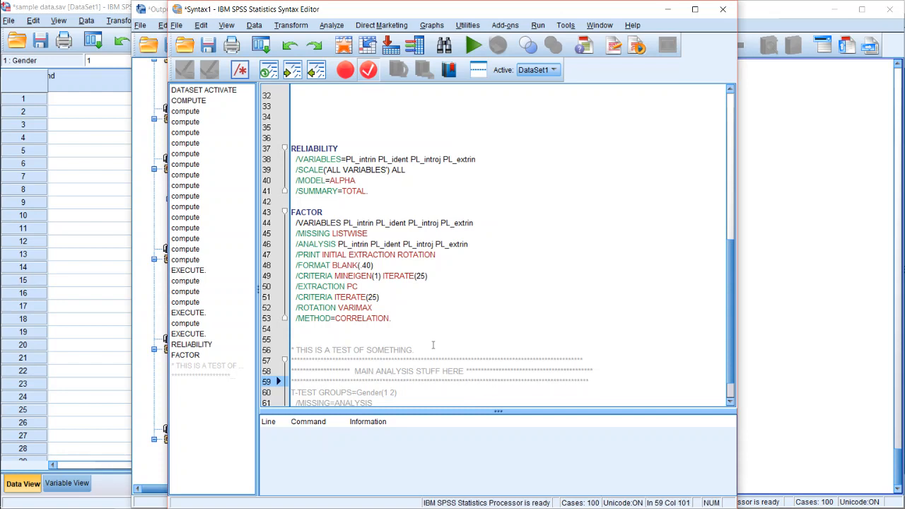
type("*")
key("Return")
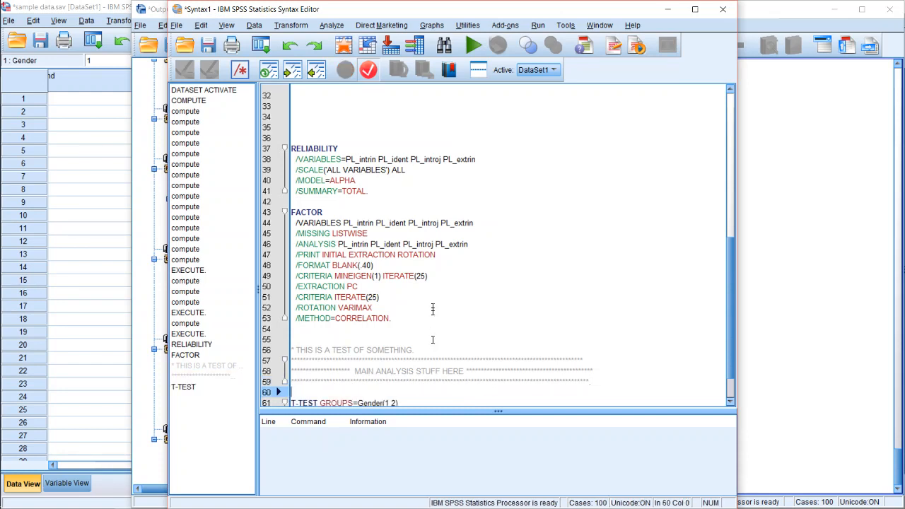
- Run only the T-TEST command for mat and BESC by Gender, and examine the Independent Samples Test table in the output
scroll(433, 392, "down", 2)
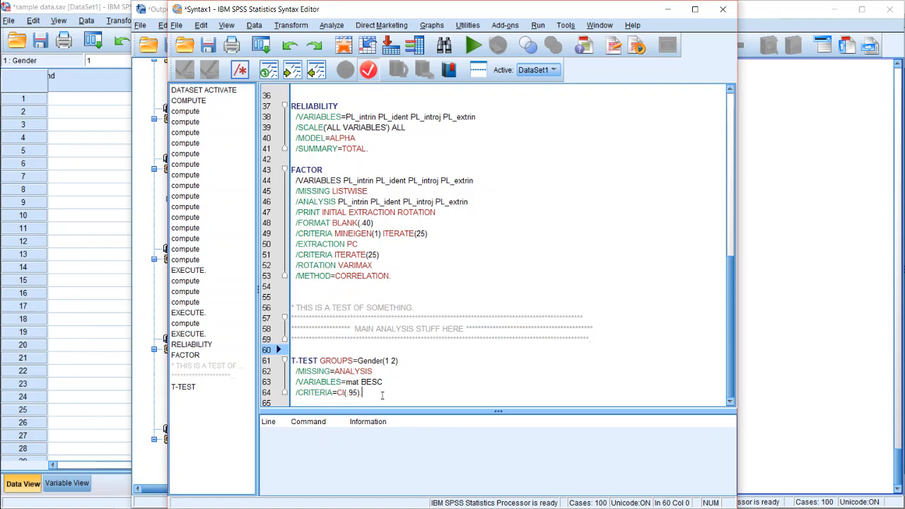
left_click_drag(380, 392, 292, 349)
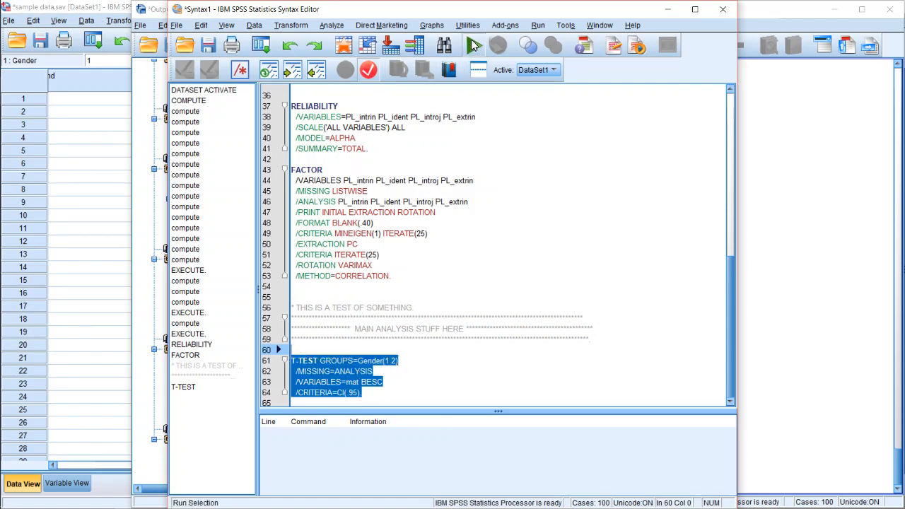
left_click(471, 46)
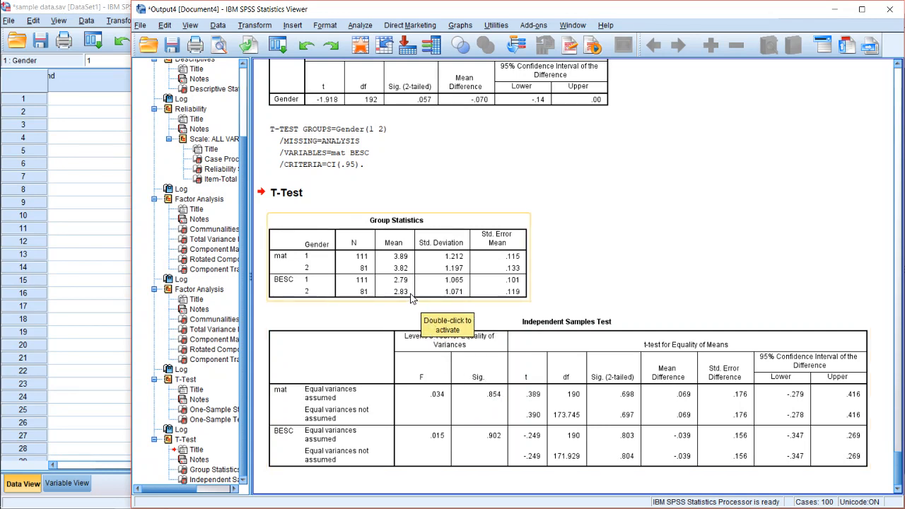
left_click(493, 440)
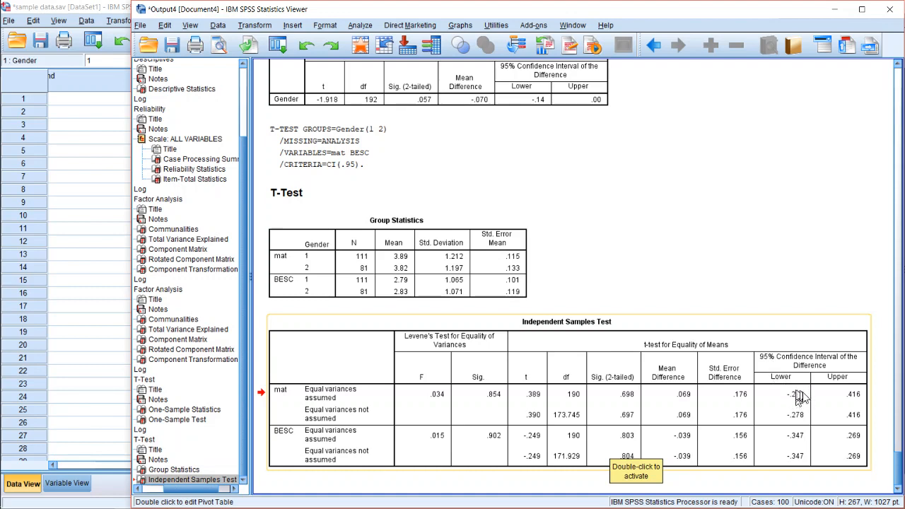
scroll(793, 378, "up", 1)
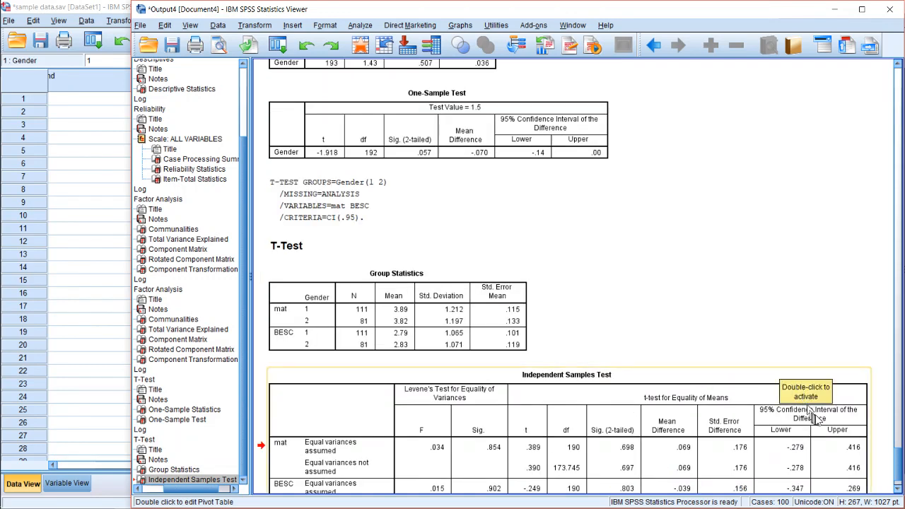
scroll(799, 389, "down", 1)
left_click(757, 241)
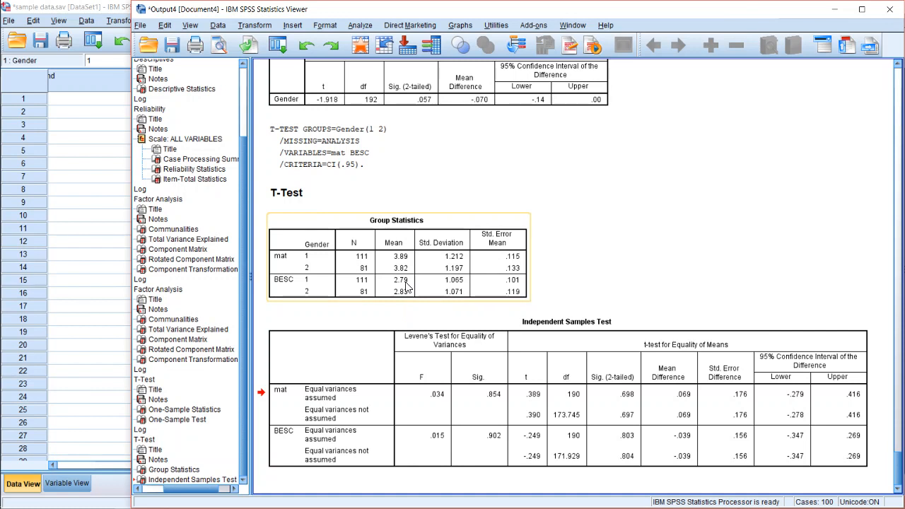
- Open the Bivariate Correlations dialog and go through PLOC, BESC and mat in its list of variables to correlate
left_click(359, 25)
mouse_move(367, 83)
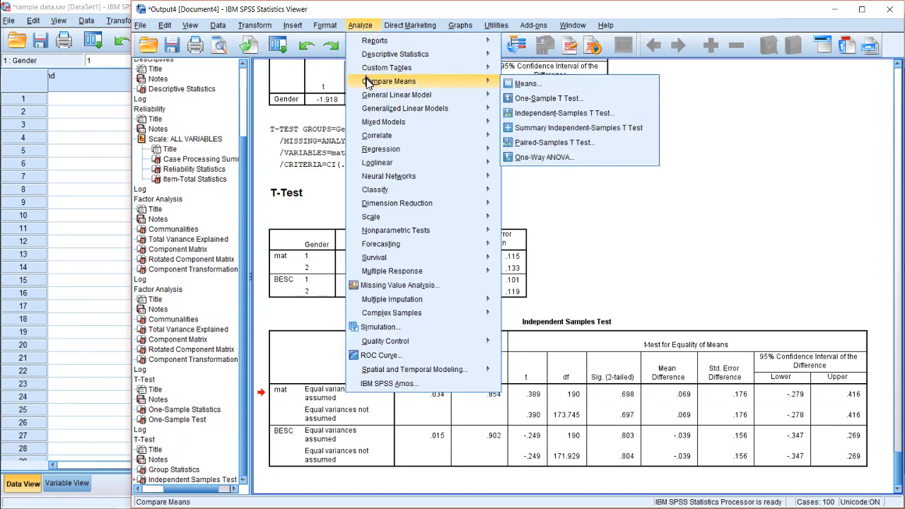
mouse_move(394, 136)
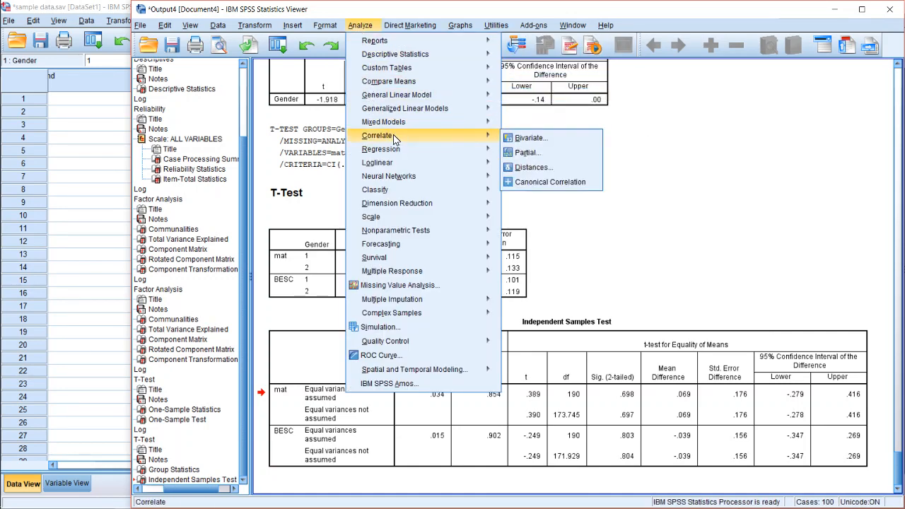
left_click(539, 145)
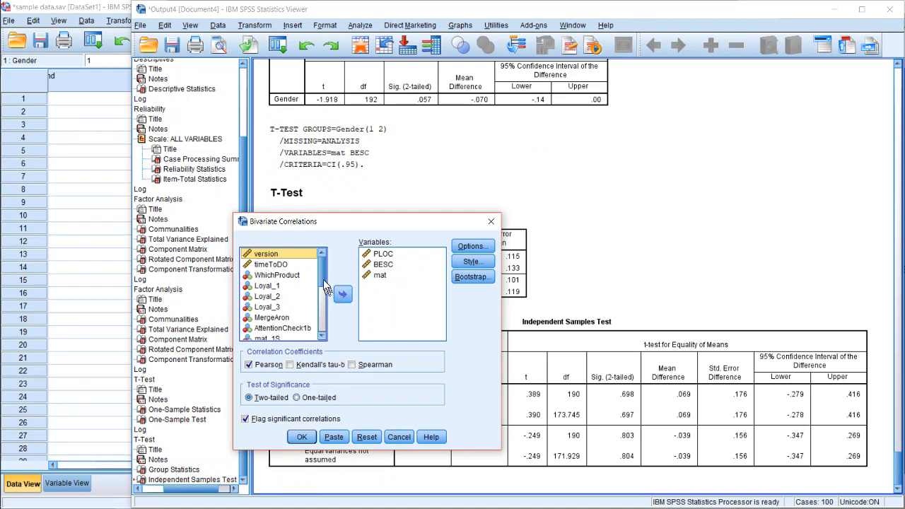
left_click(393, 254)
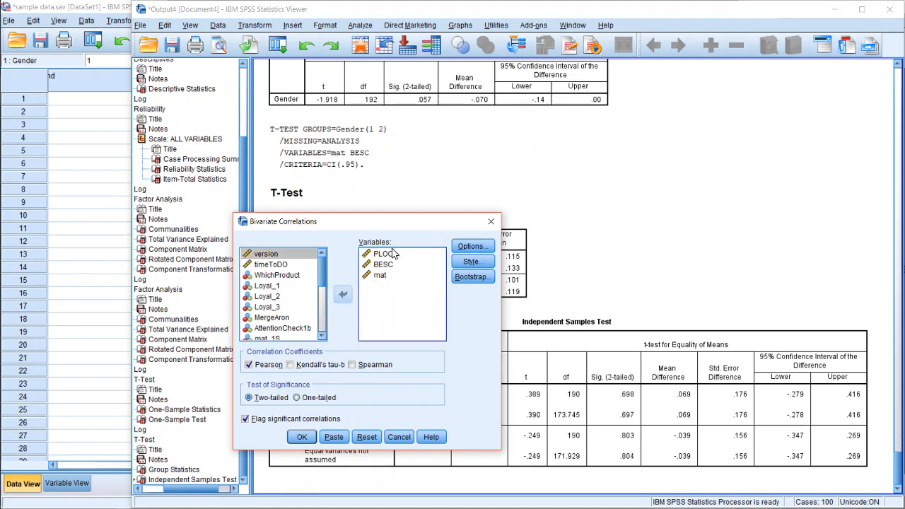
left_click(398, 268)
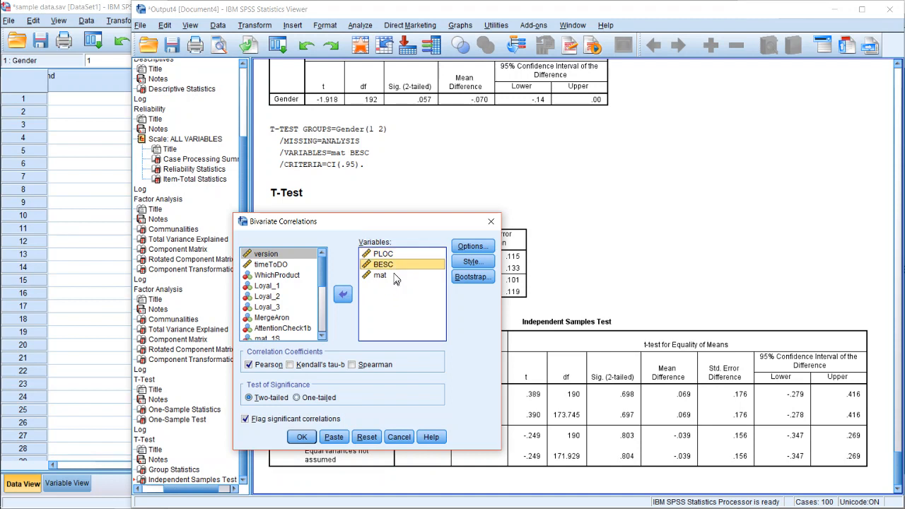
left_click(396, 275)
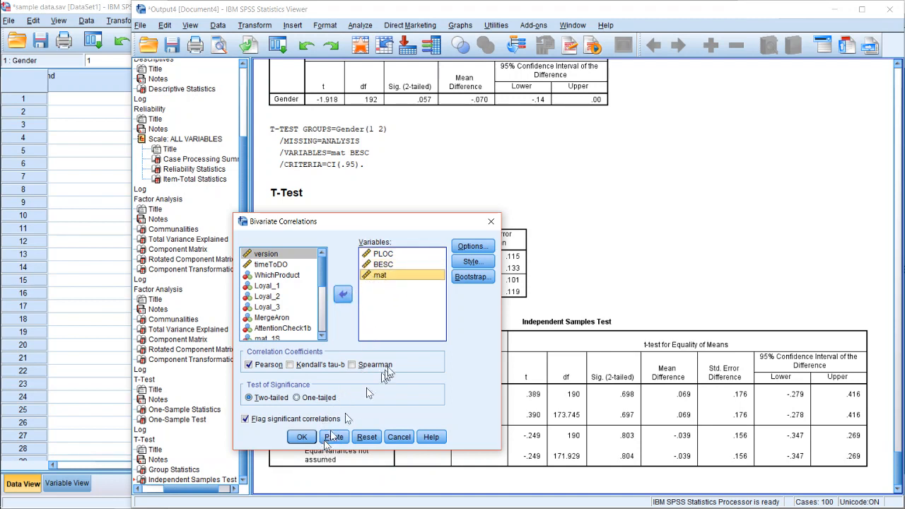
- Review the correlation options beside the variable list, and keep the pairwise exclusion of missing cases
left_click(470, 247)
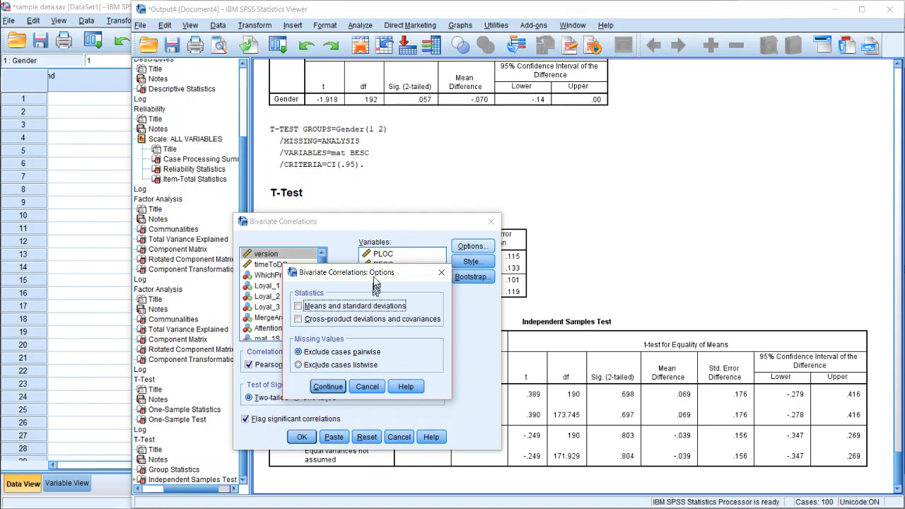
left_click_drag(375, 276, 571, 243)
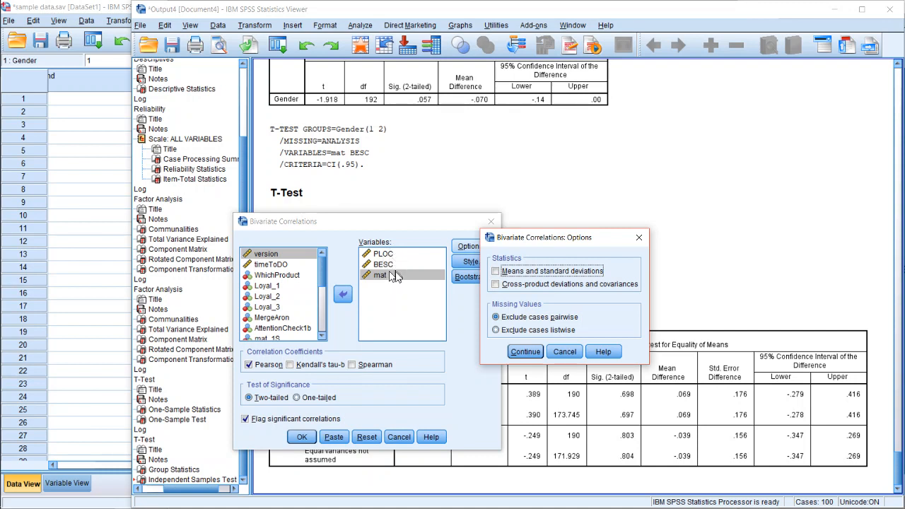
left_click(525, 352)
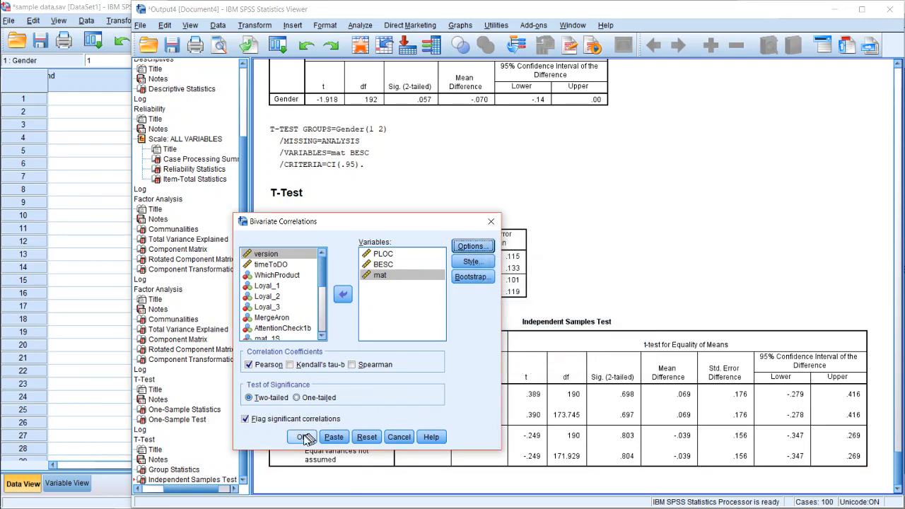
- Paste the two-tailed Pearson correlation as syntax, and switch to the Syntax Editor
left_click(306, 440)
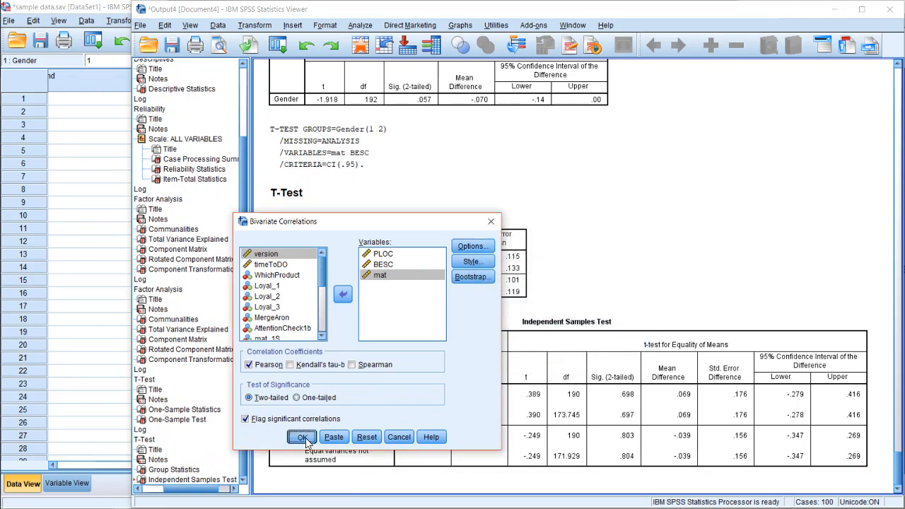
left_click(338, 439)
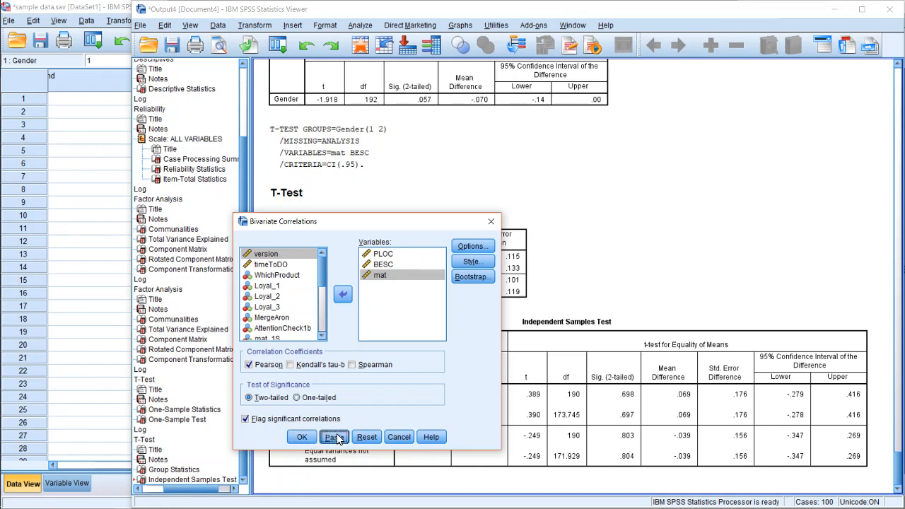
mouse_move(2, 245)
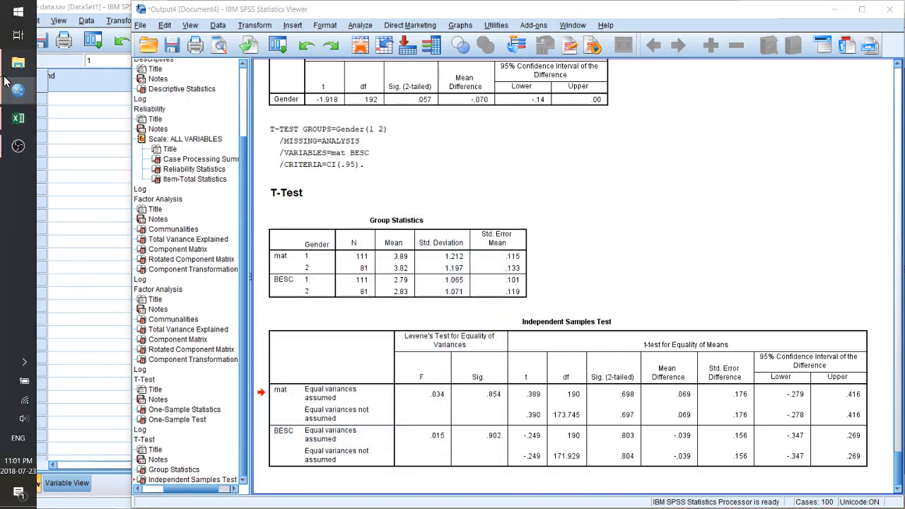
left_click(15, 62)
mouse_move(7, 89)
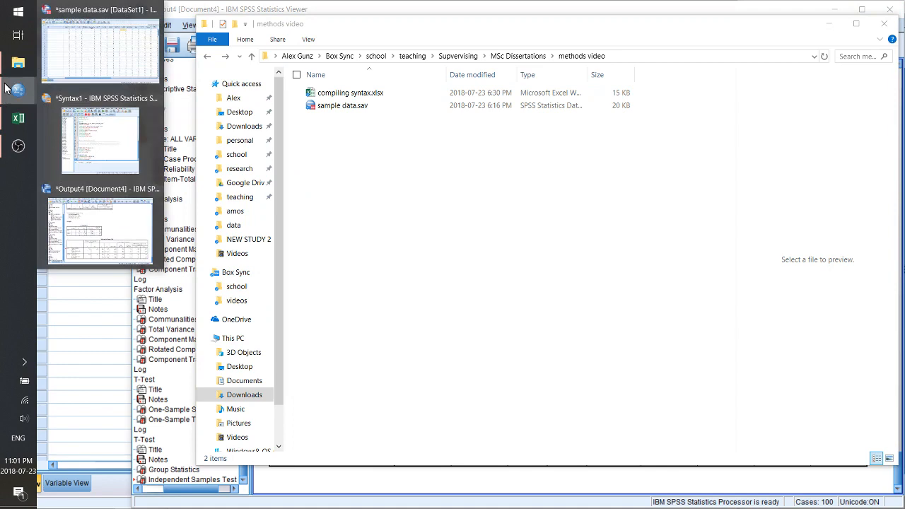
left_click(91, 147)
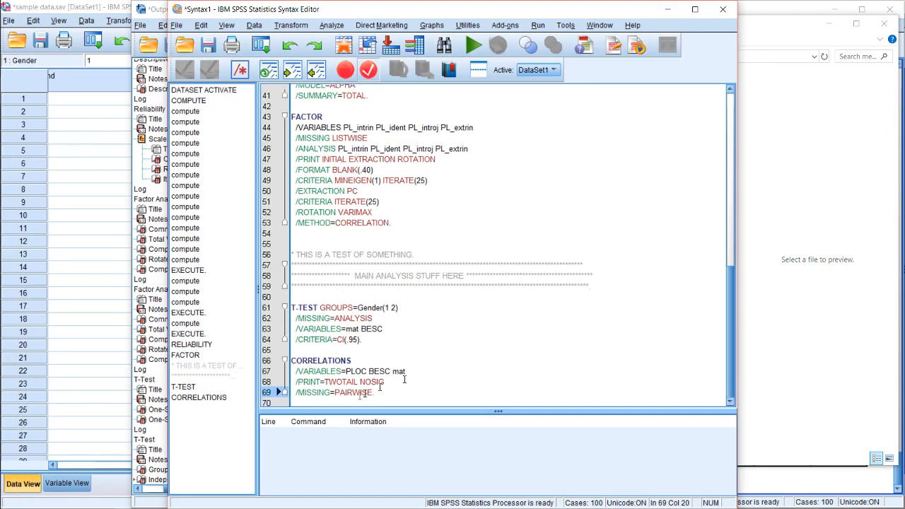
- Try adding a PL_ variable after mat in the CORRELATIONS variable list, and remove the added text again
left_click(444, 380)
left_click(432, 371)
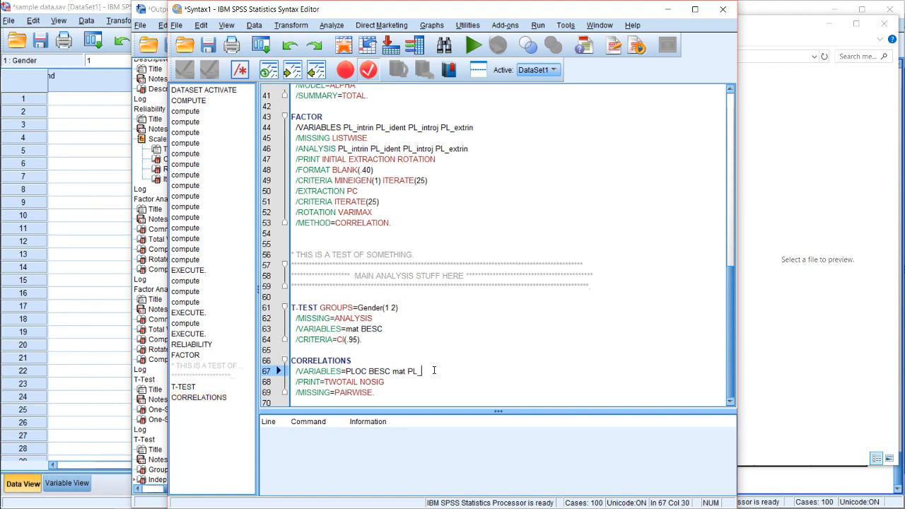
type("PL_int")
double_click(435, 371)
key("BackSpace")
- Run only the CORRELATIONS command for PLOC, BESC and mat, and select the resulting Correlations table in the output
key("Down")
key("Down")
key("Down")
key("shift+Up")
key("shift+Up")
key("shift+Up")
key("shift+Up")
key("shift+Up")
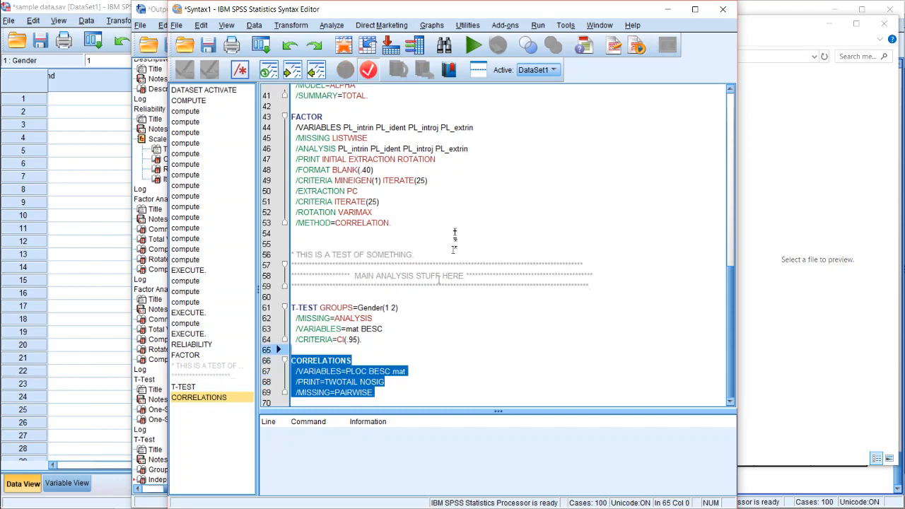
left_click(484, 46)
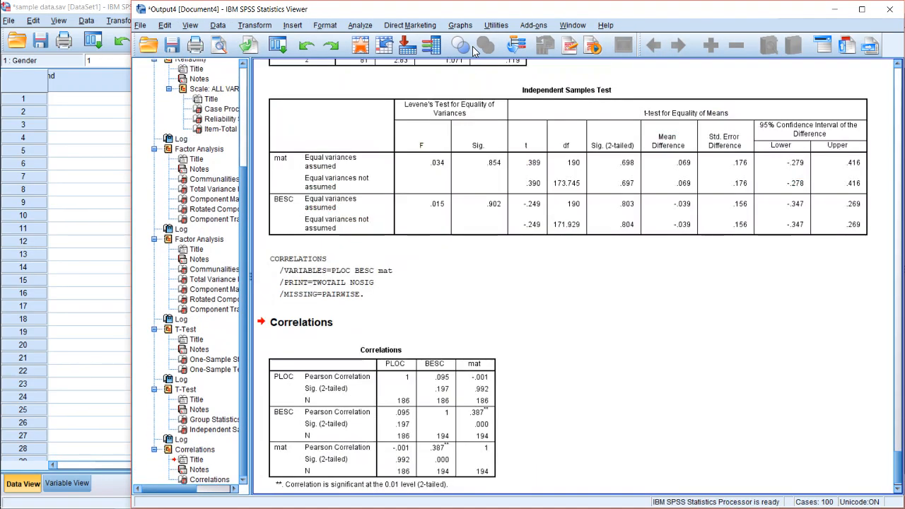
scroll(423, 410, "down", 1)
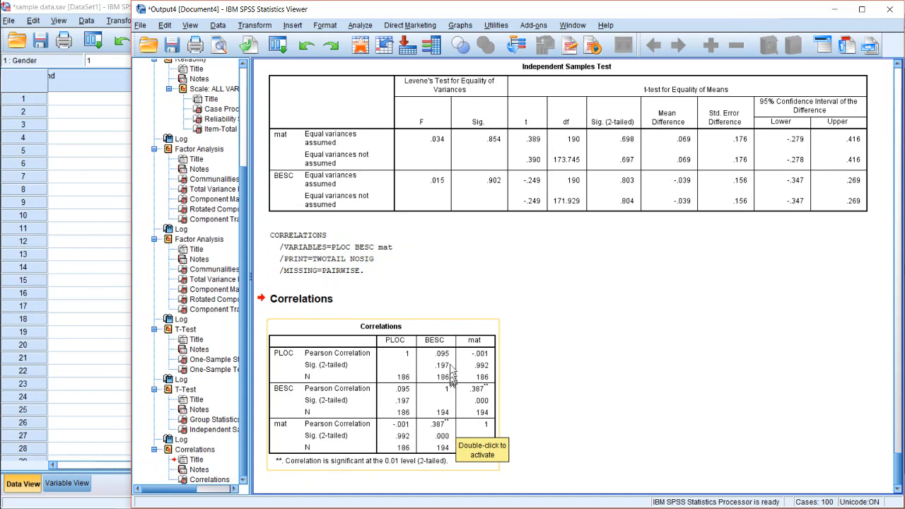
left_click(437, 434)
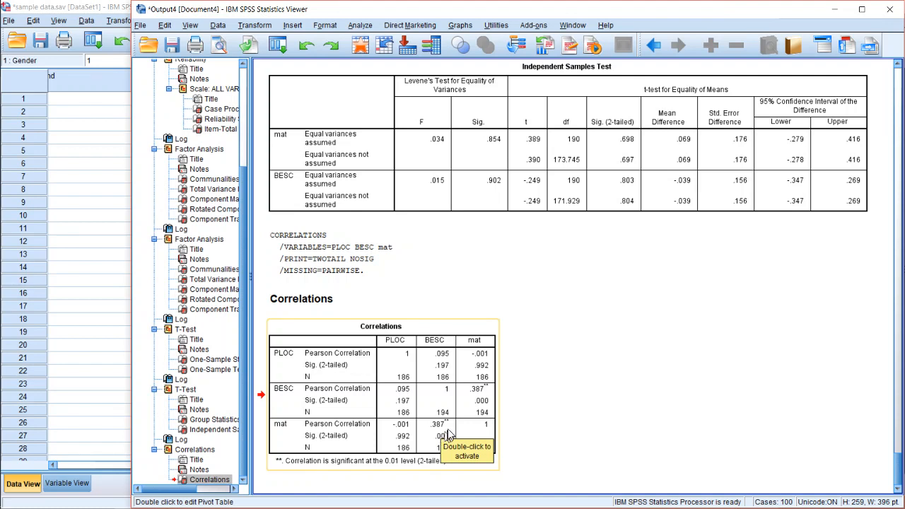
- Add SWB to the bivariate correlation variables PLOC, BESC and mat, and run the two-tailed Pearson correlation directly
double_click(440, 426)
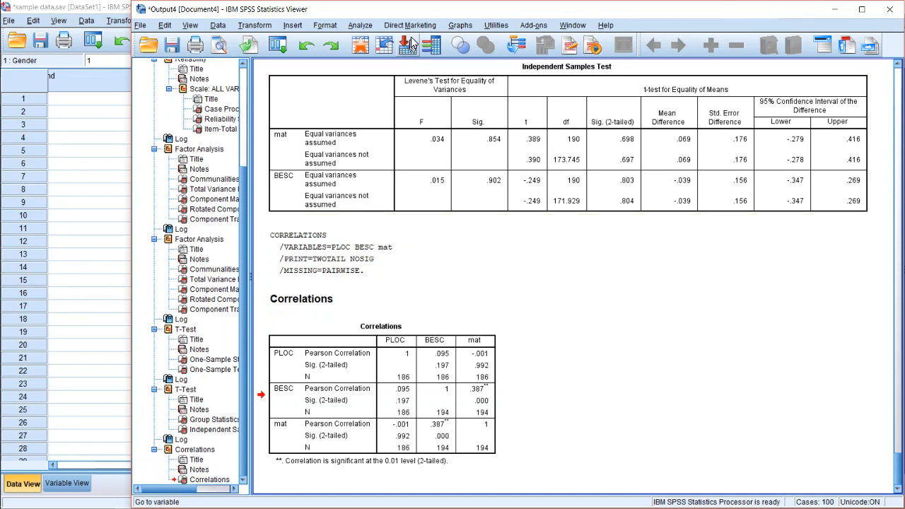
left_click(360, 26)
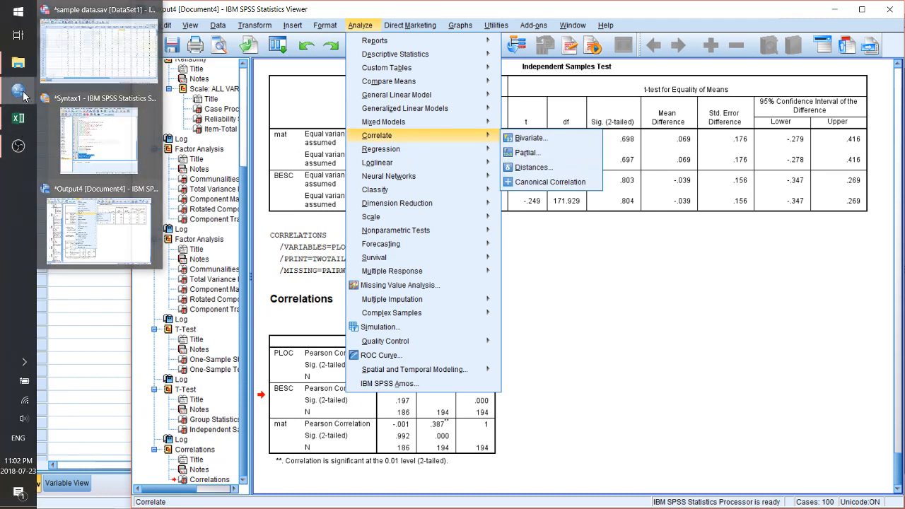
mouse_move(382, 149)
mouse_move(477, 136)
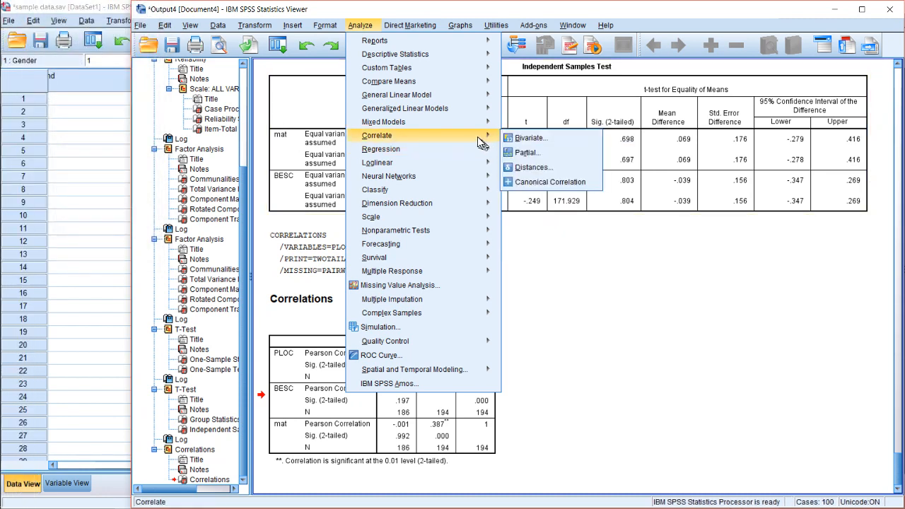
left_click(525, 136)
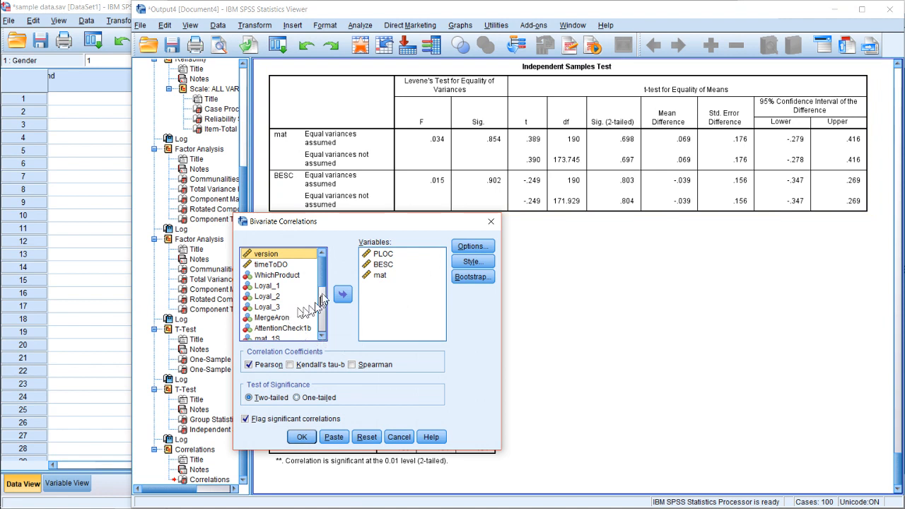
scroll(322, 304, "down", 3)
scroll(321, 304, "down", 2)
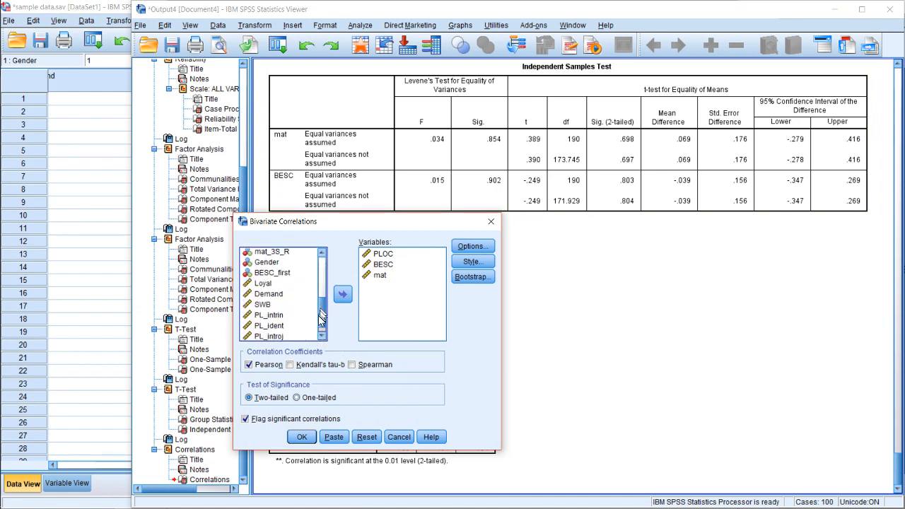
left_click(284, 301)
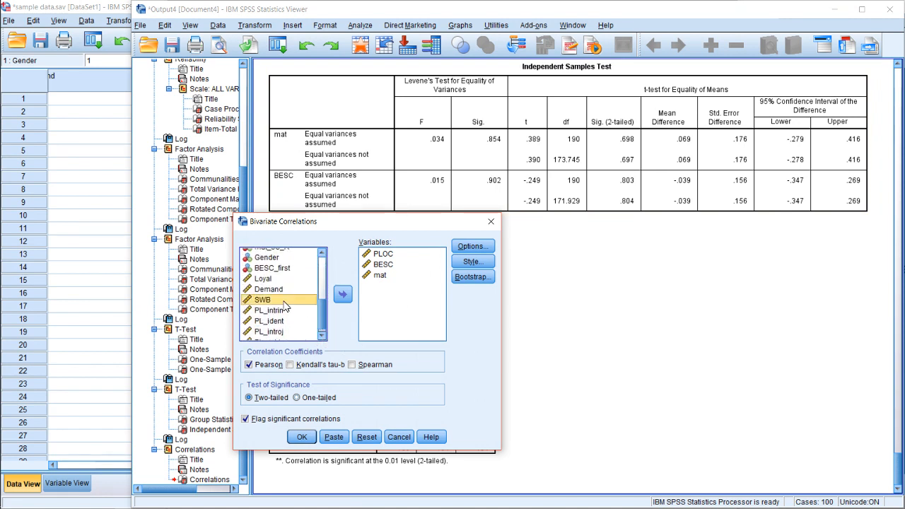
left_click(343, 297)
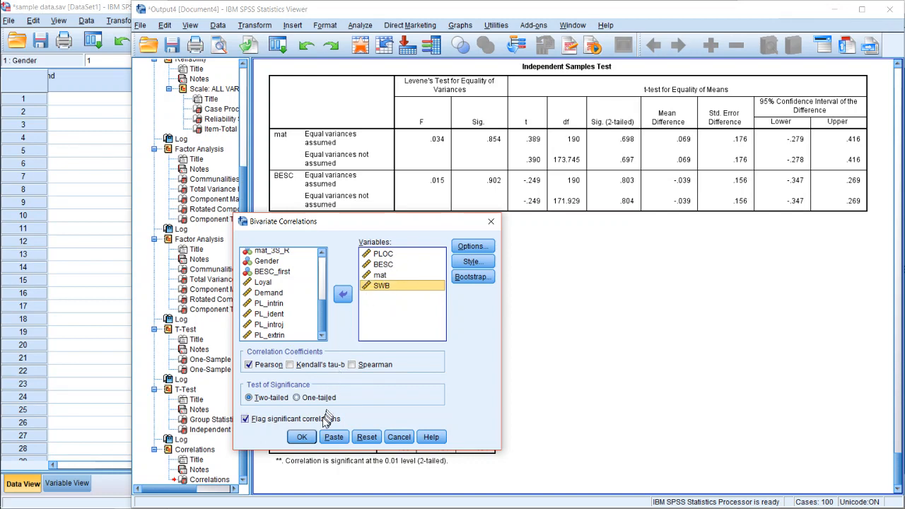
left_click(302, 437)
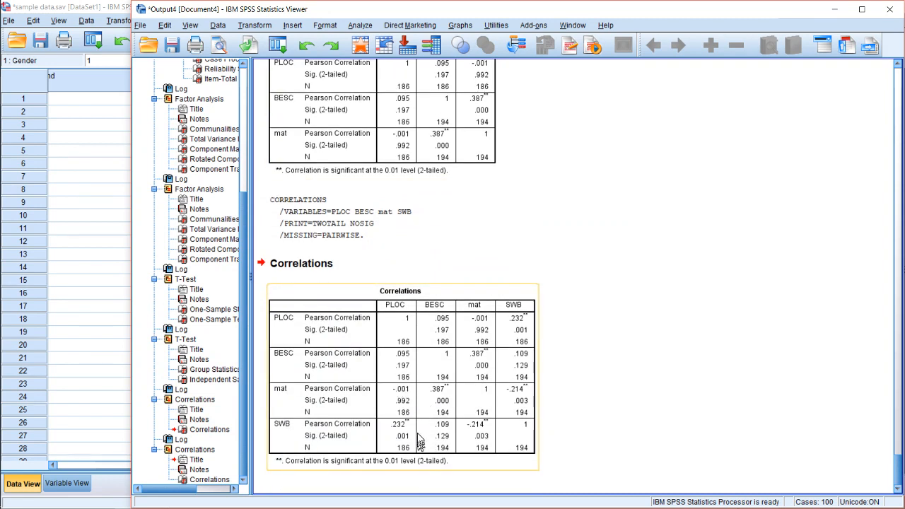
- Add Loyal to the bivariate correlation variables after SWB, and run the Pearson correlation again
scroll(488, 321, "up", 1)
scroll(485, 354, "down", 1)
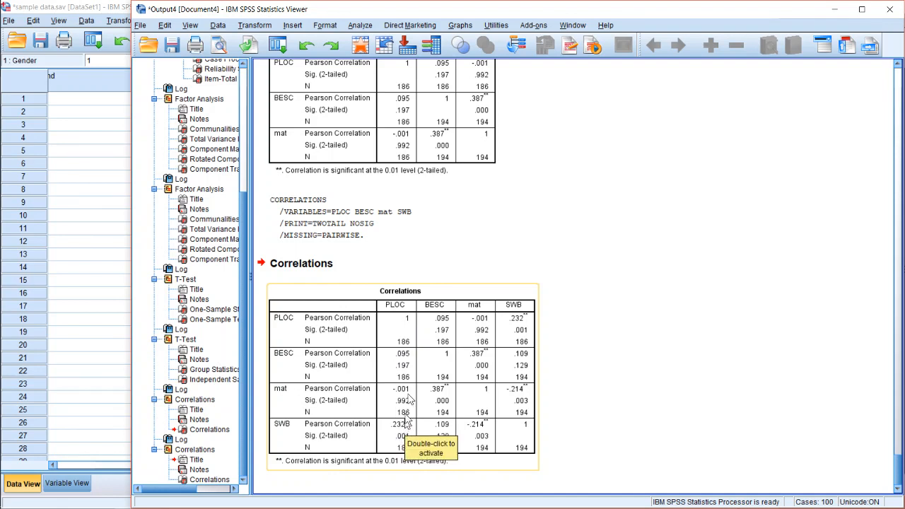
left_click(359, 26)
mouse_move(453, 135)
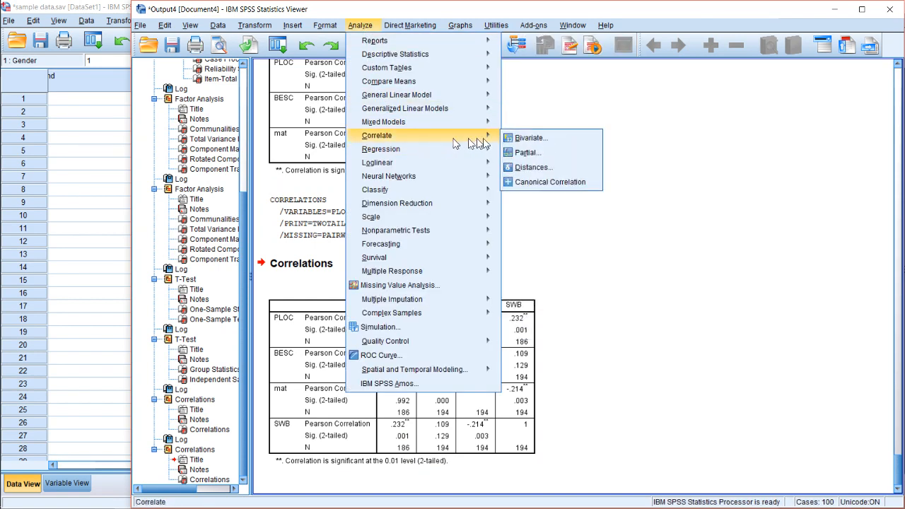
left_click(552, 138)
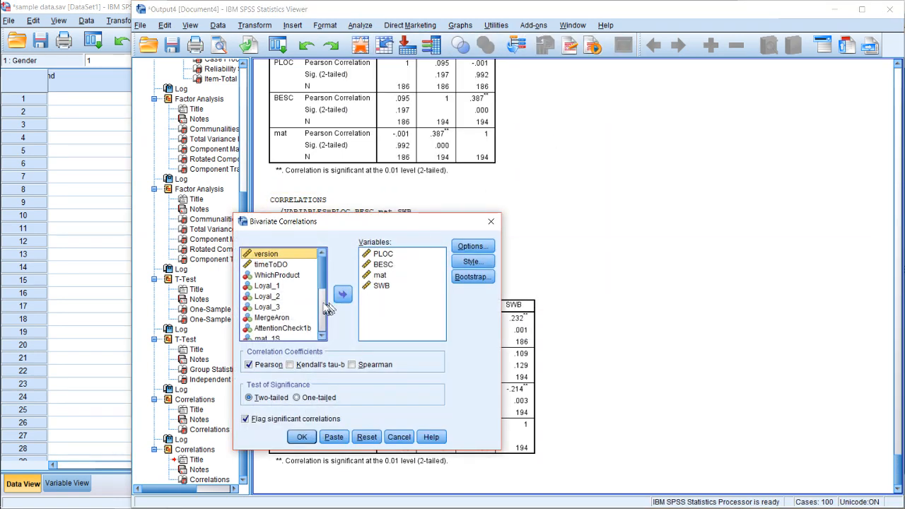
scroll(327, 309, "down", 4)
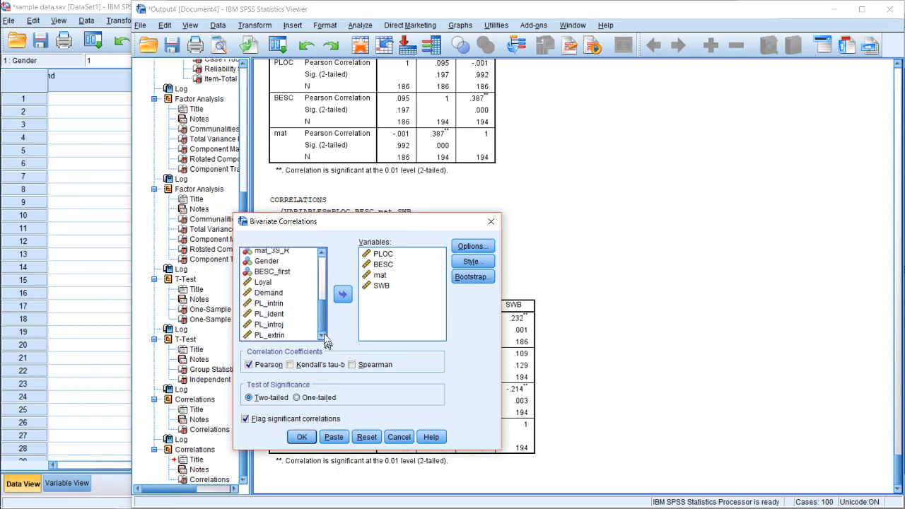
left_click(277, 282)
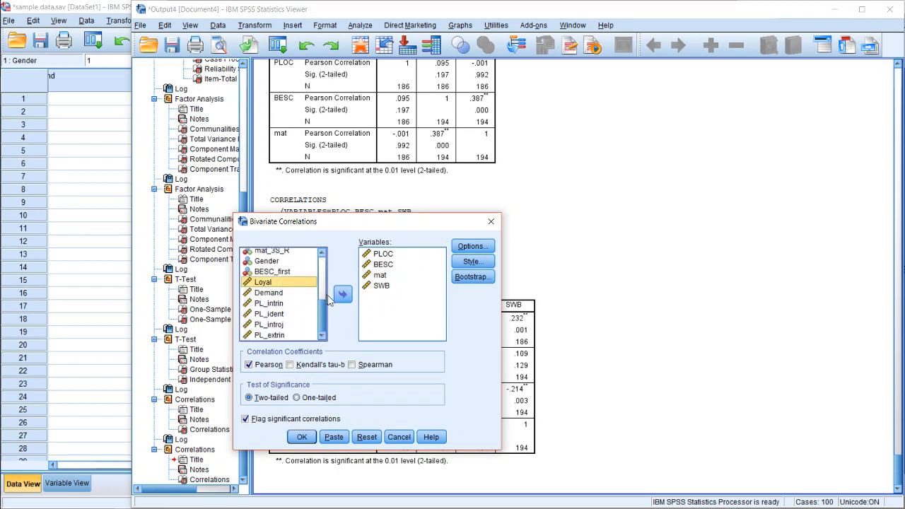
left_click(342, 296)
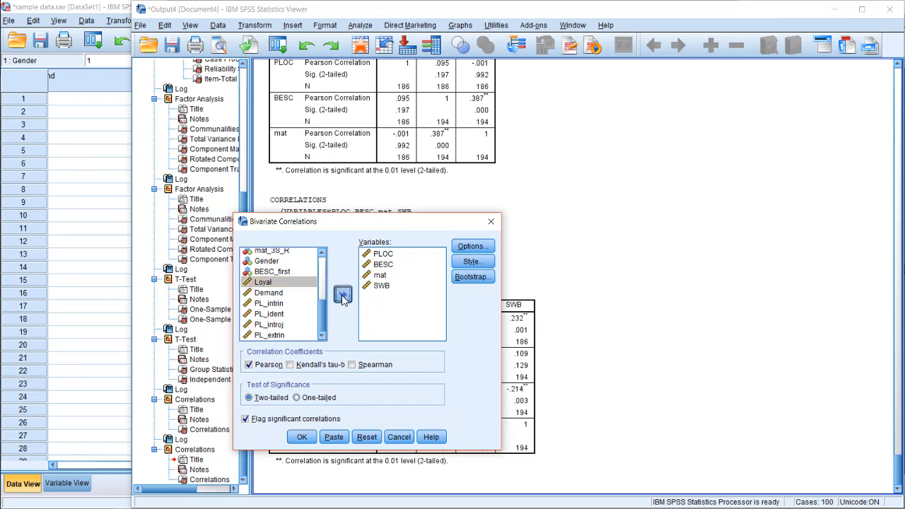
left_click(302, 438)
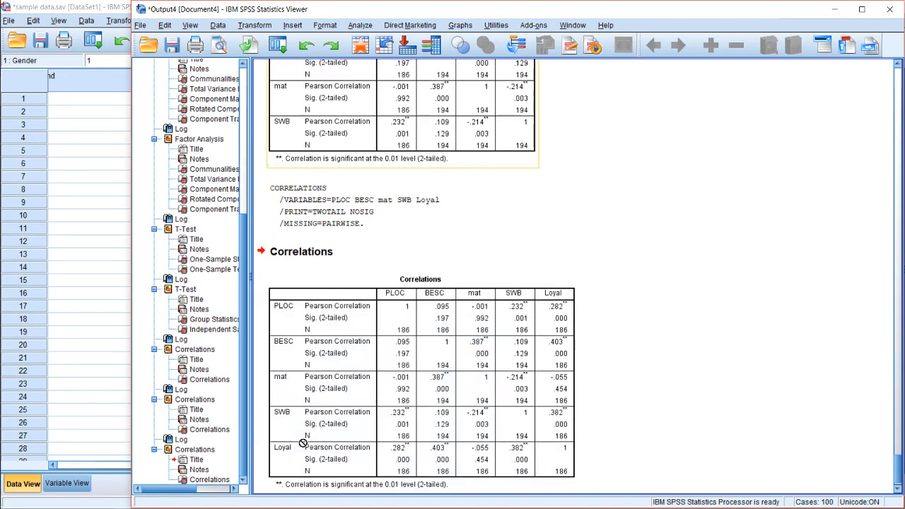
- Examine the Correlations table that includes Loyal, and compare it with the preceding table for PLOC, BESC, mat and SWB
scroll(408, 419, "down", 1)
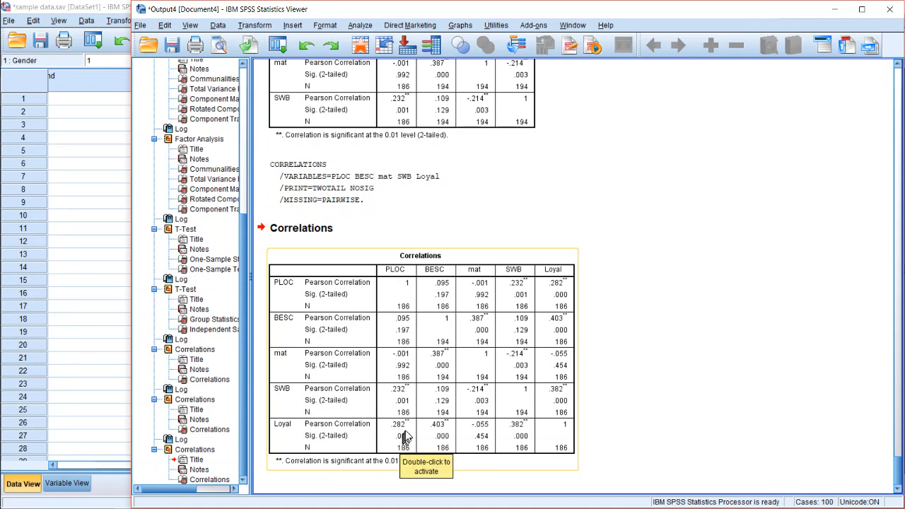
scroll(409, 433, "up", 3)
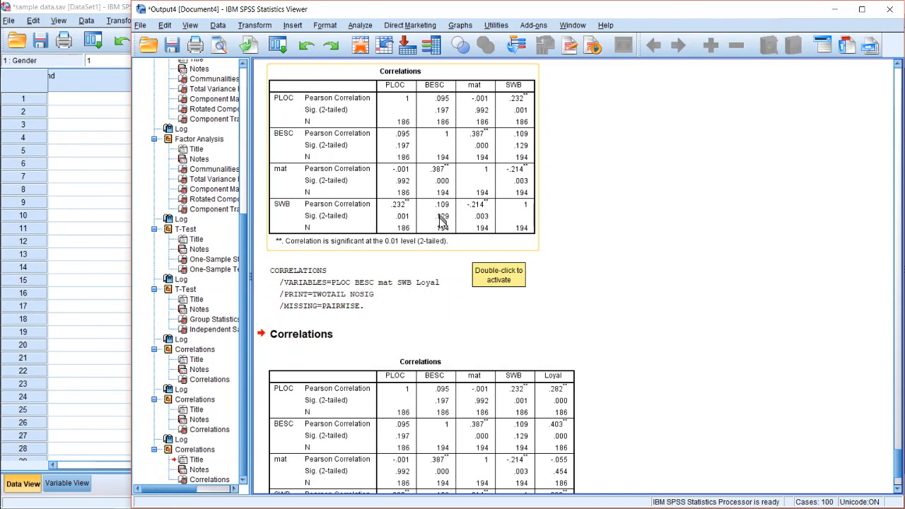
scroll(441, 220, "down", 2)
scroll(436, 215, "up", 2)
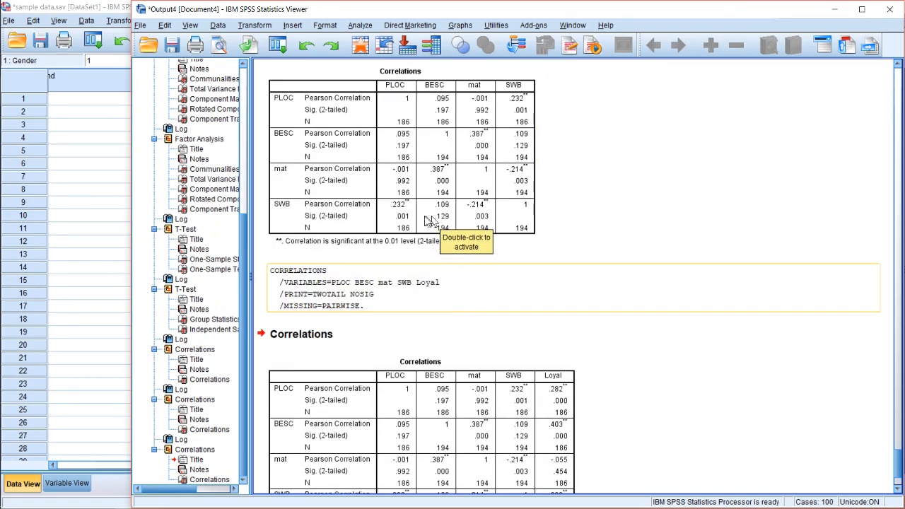
scroll(407, 396, "down", 3)
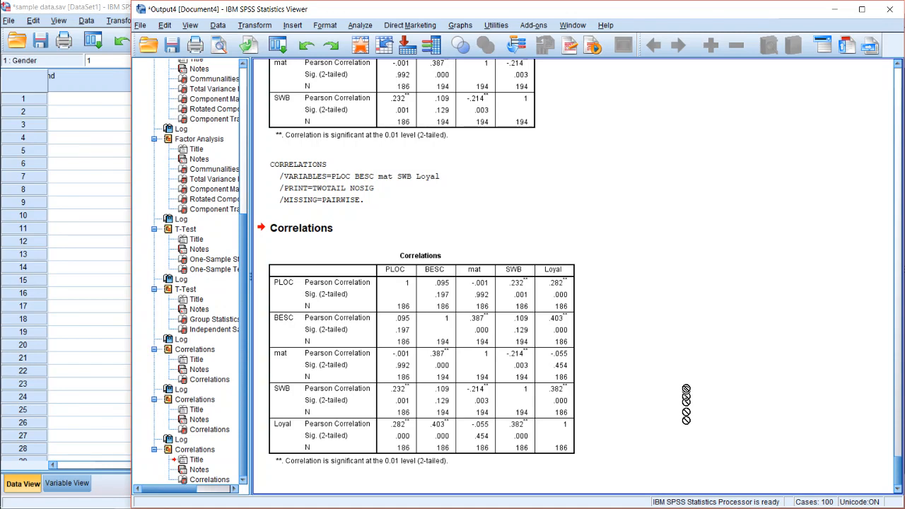
scroll(686, 396, "up", 2)
scroll(636, 410, "down", 2)
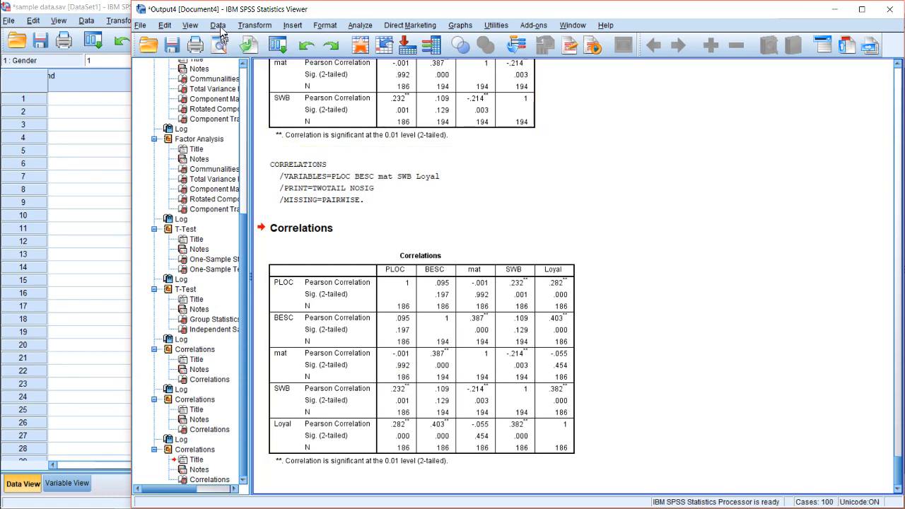
- Start a linear regression and set Loyal as the dependent variable
left_click(360, 26)
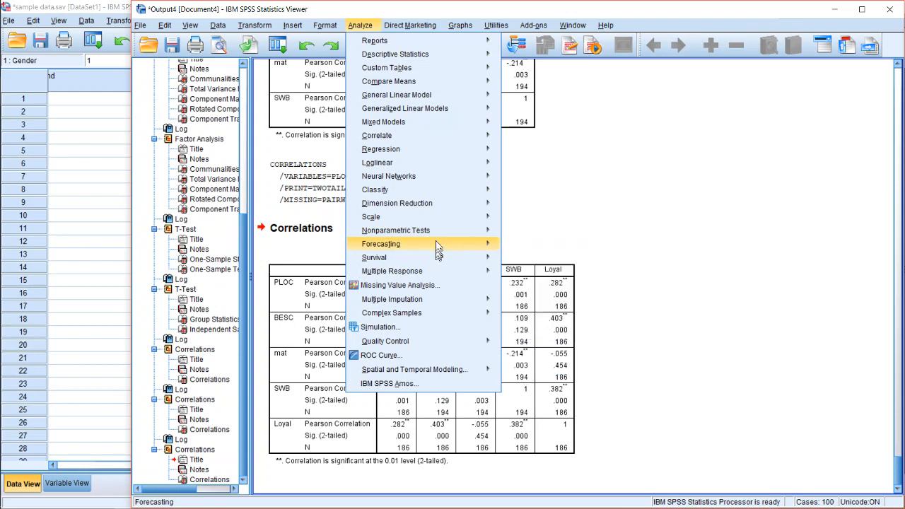
mouse_move(447, 153)
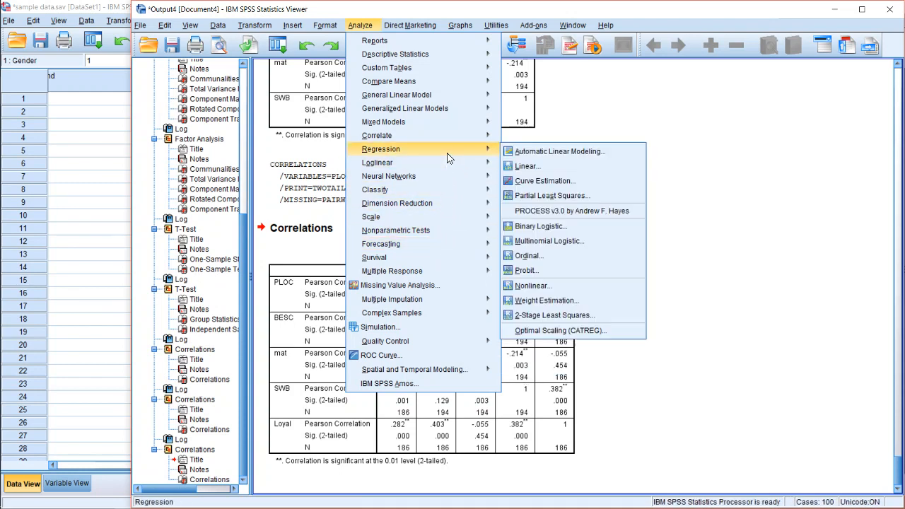
left_click(538, 168)
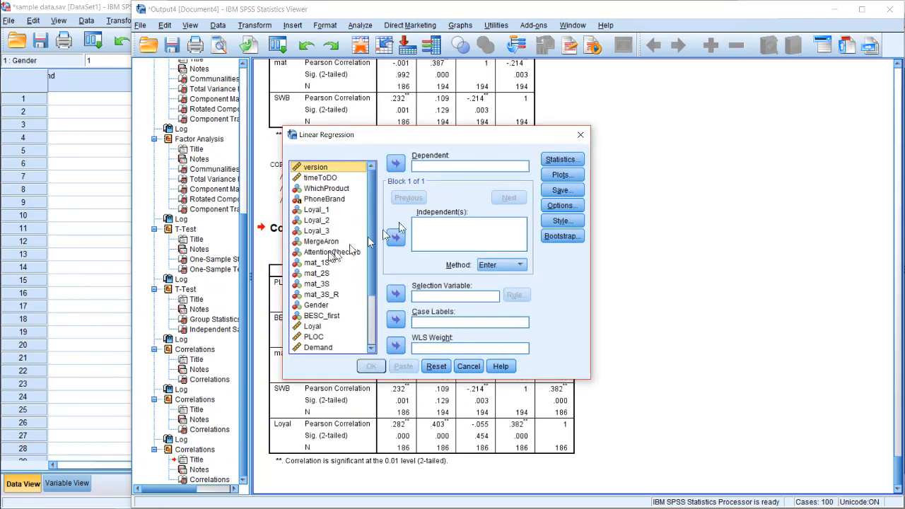
scroll(367, 306, "down", 3)
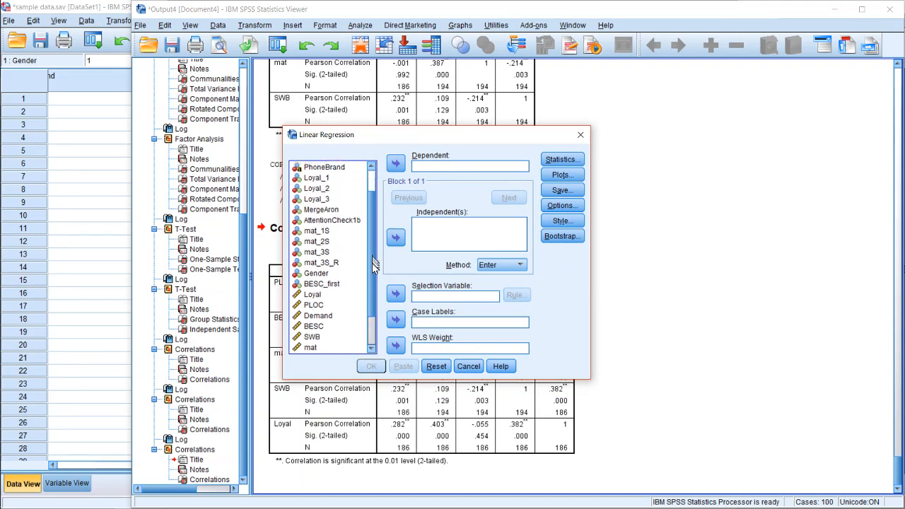
left_click(317, 252)
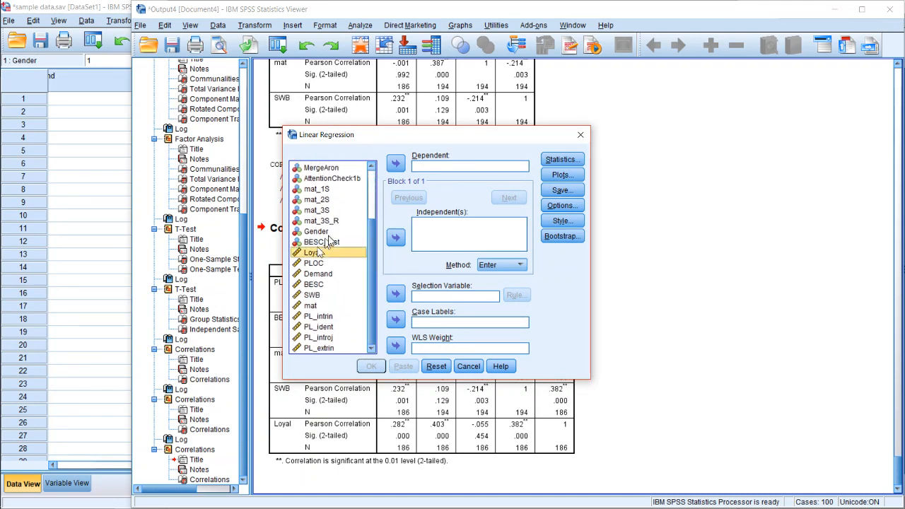
left_click(395, 165)
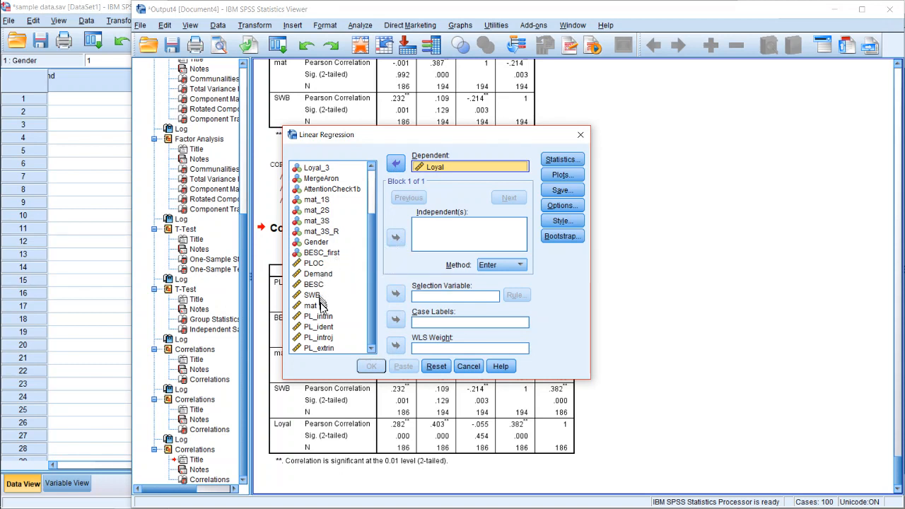
- Set PLOC as the independent variable, paste the regression as syntax, and switch to the Syntax Editor
left_click(321, 264)
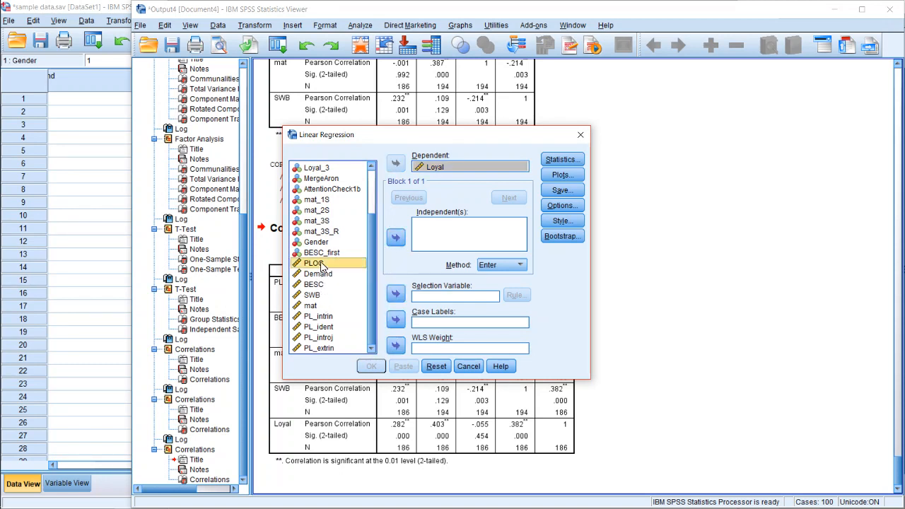
left_click(397, 239)
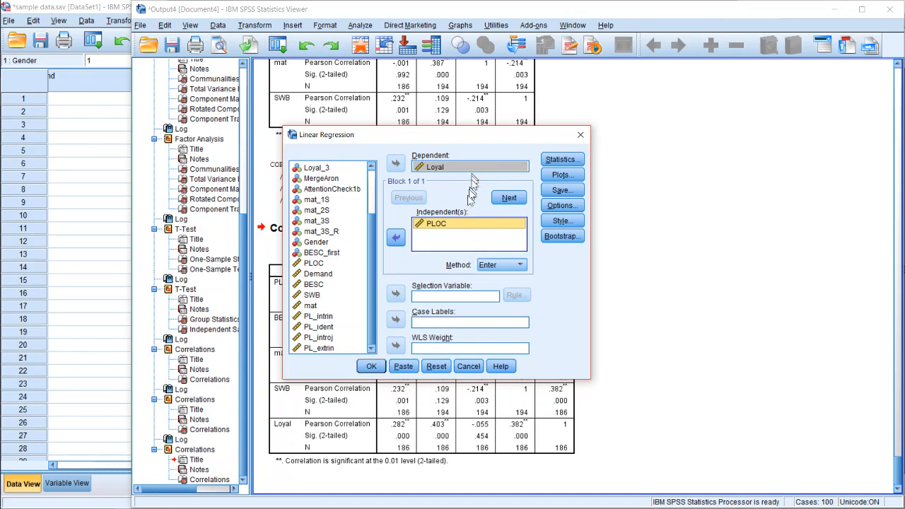
left_click(402, 366)
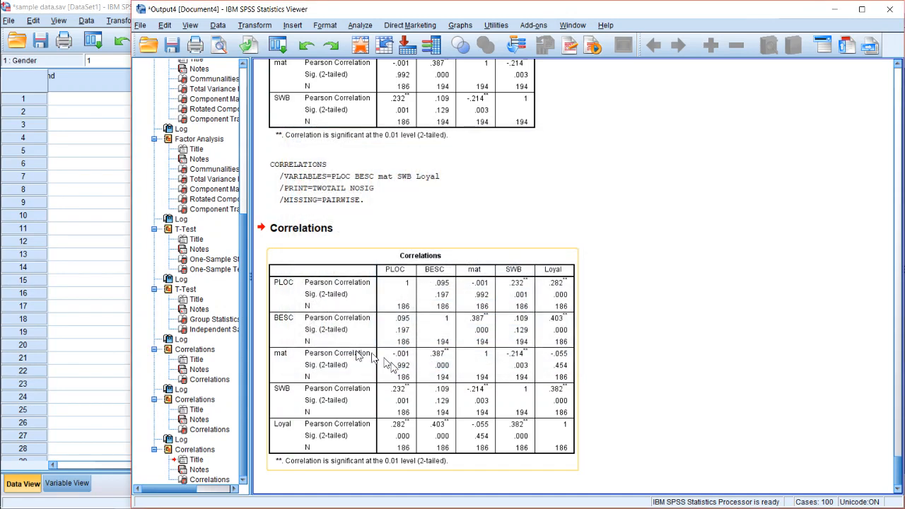
mouse_move(14, 147)
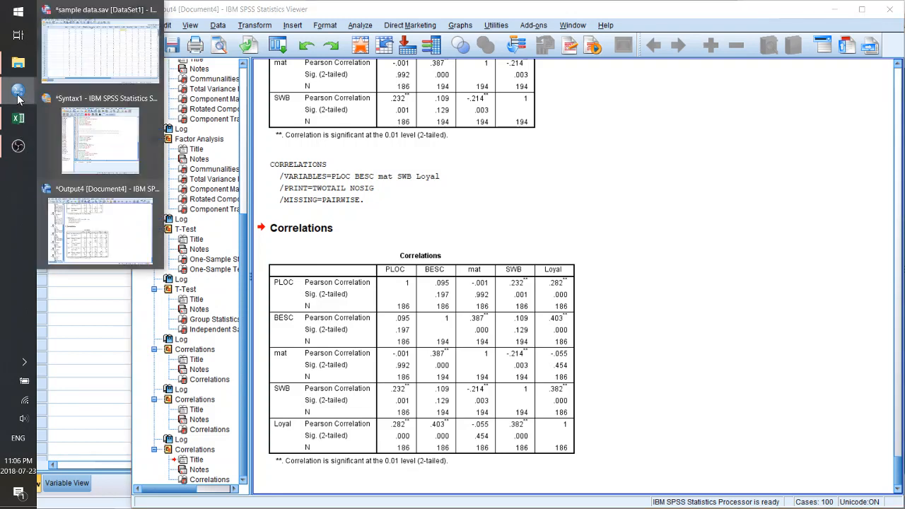
left_click(140, 145)
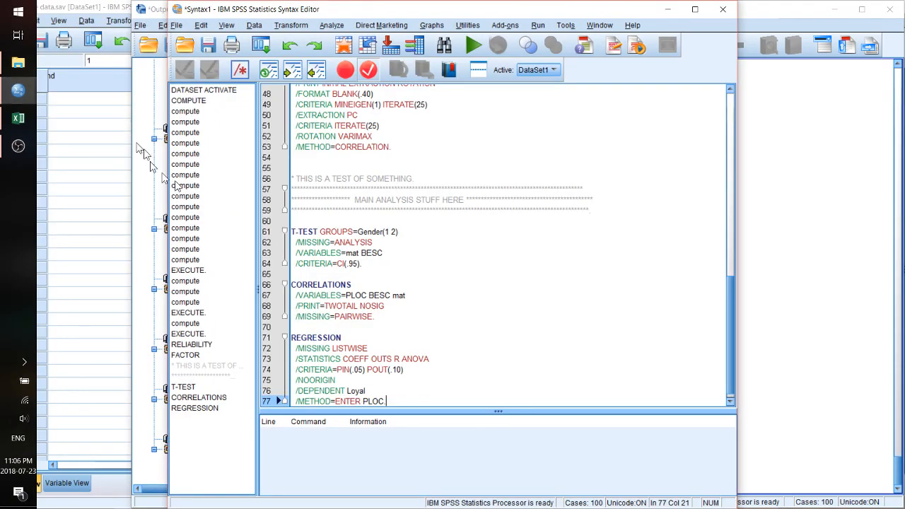
- Insert two blank lines between the CORRELATIONS and REGRESSION commands, and place the cursor below the REGRESSION block
left_click(419, 325)
key("Up")
key("Return")
key("Return")
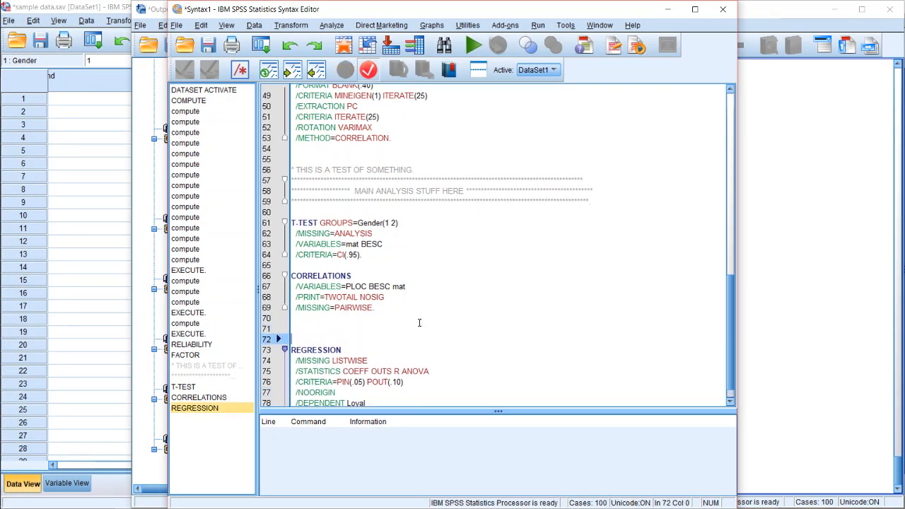
key("Down")
key("Down")
key("Down")
key("Down")
key("Down")
key("Down")
key("Down")
key("Down")
key("Down")
key("Down")
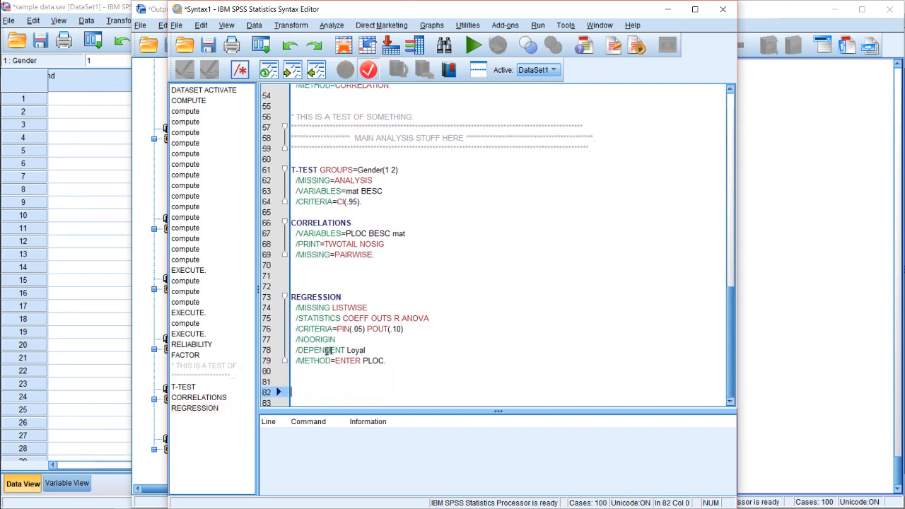
- Run the REGRESSION block with Loyal as dependent and PLOC as predictor, and compare the Beta with the PLOC–Loyal correlation
left_click(352, 350)
left_click(332, 359)
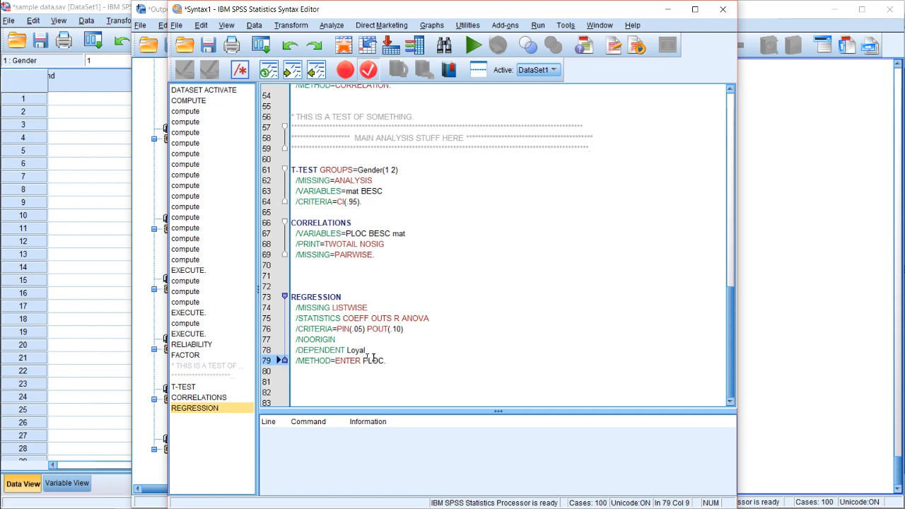
left_click(389, 361)
left_click_drag(422, 361, 287, 286)
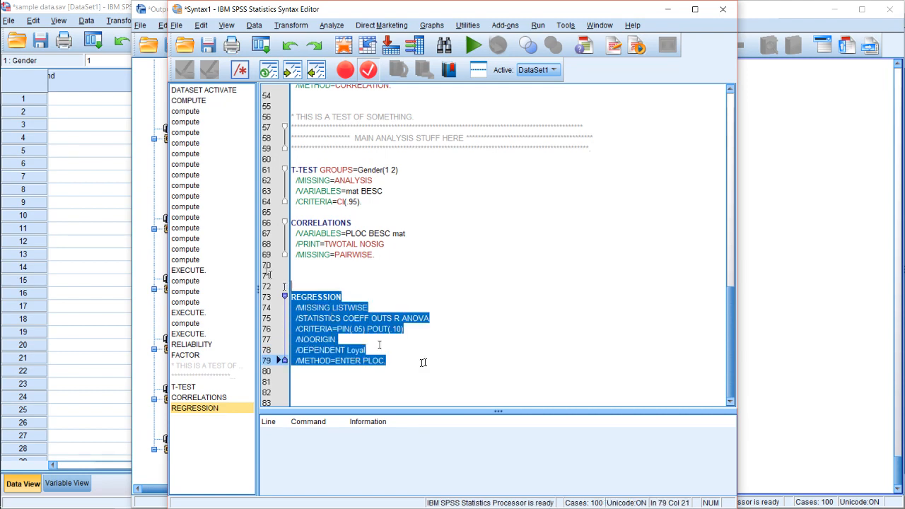
left_click(477, 48)
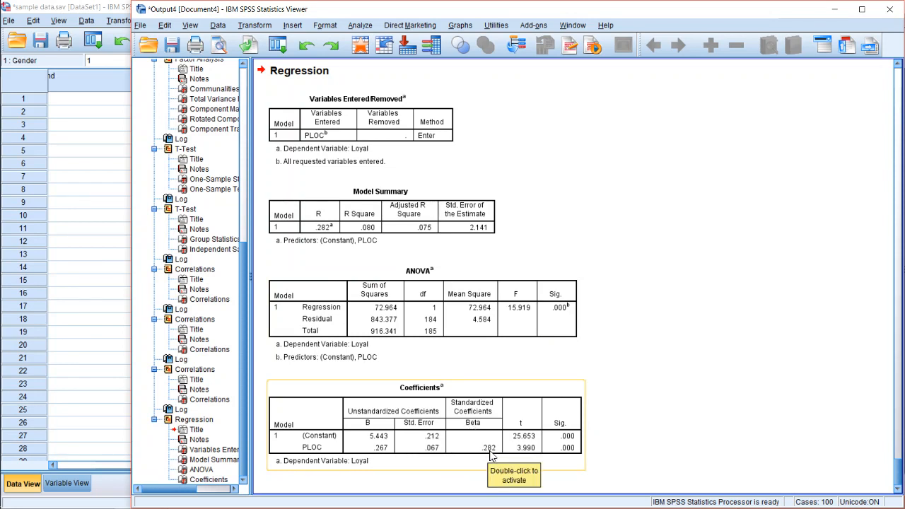
scroll(559, 455, "up", 10)
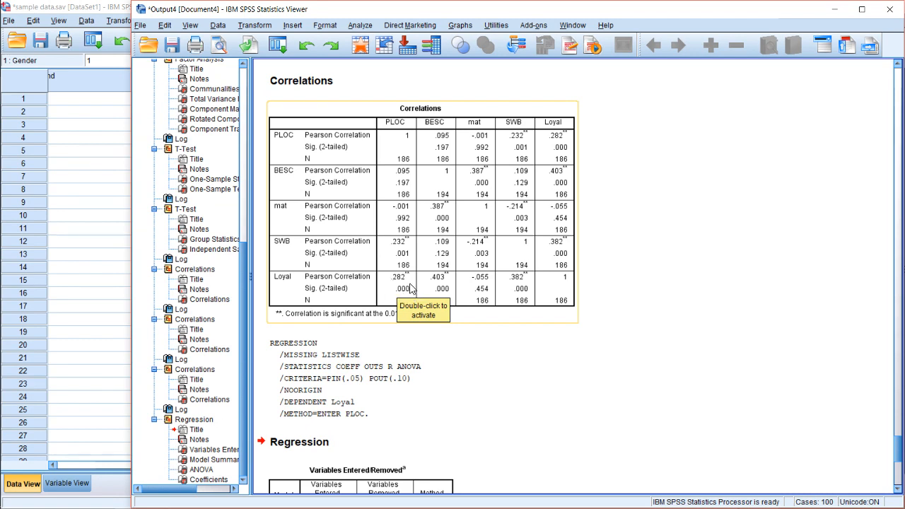
scroll(602, 471, "down", 2)
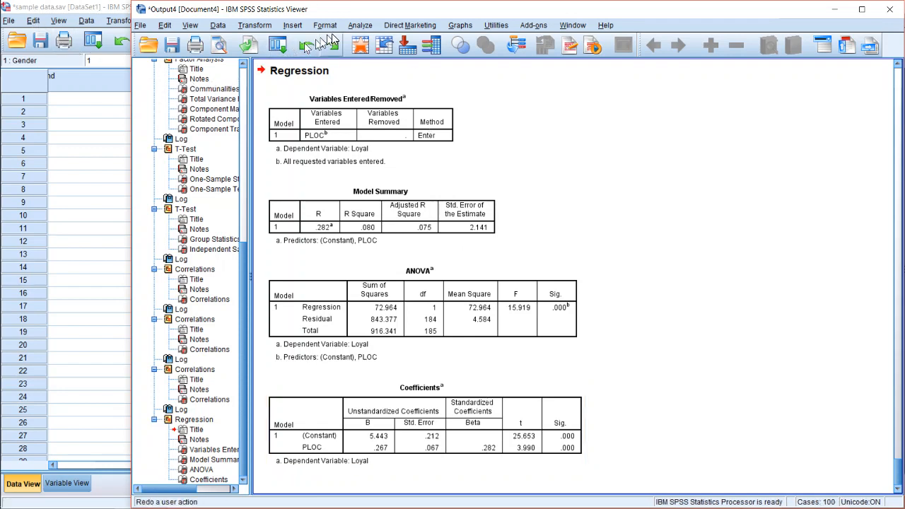
left_click(368, 26)
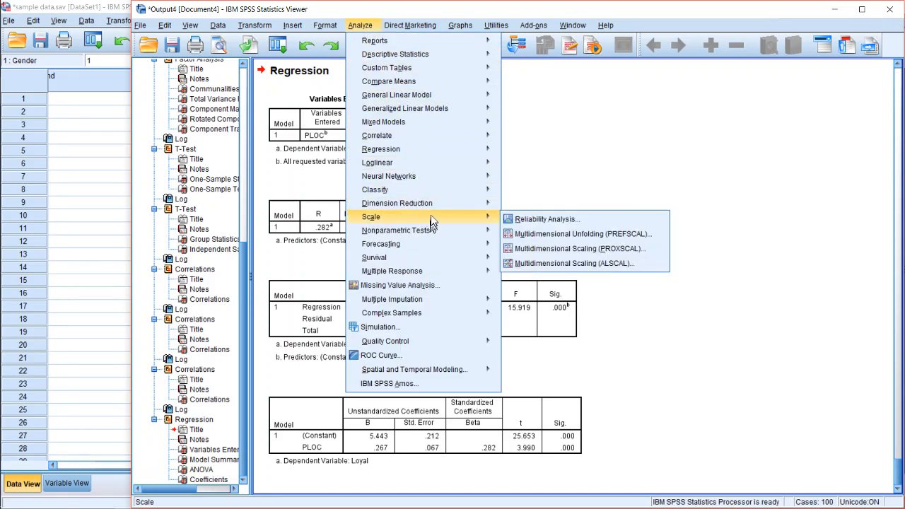
mouse_move(441, 203)
mouse_move(452, 149)
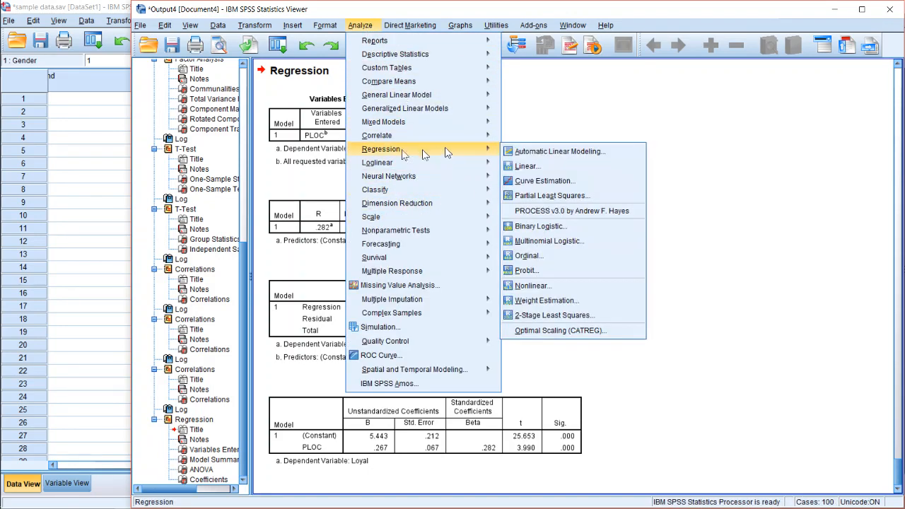
- Switch to the Syntax Editor and add SWB after PLOC as a second predictor in the regression's METHOD=ENTER line
left_click(17, 90)
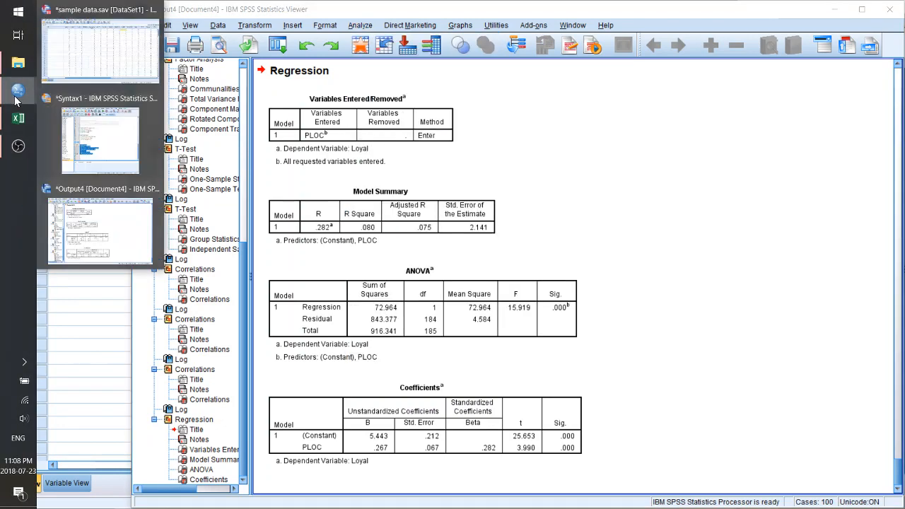
left_click(126, 124)
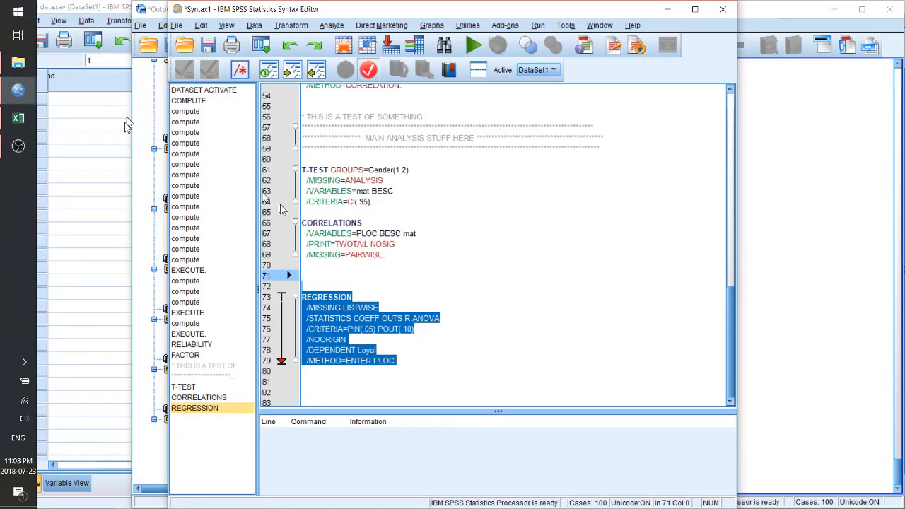
left_click(396, 363)
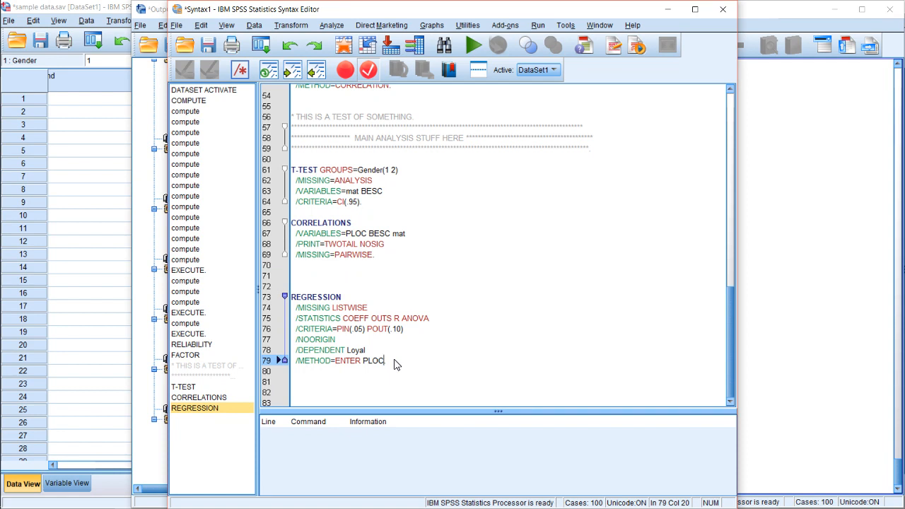
type("S")
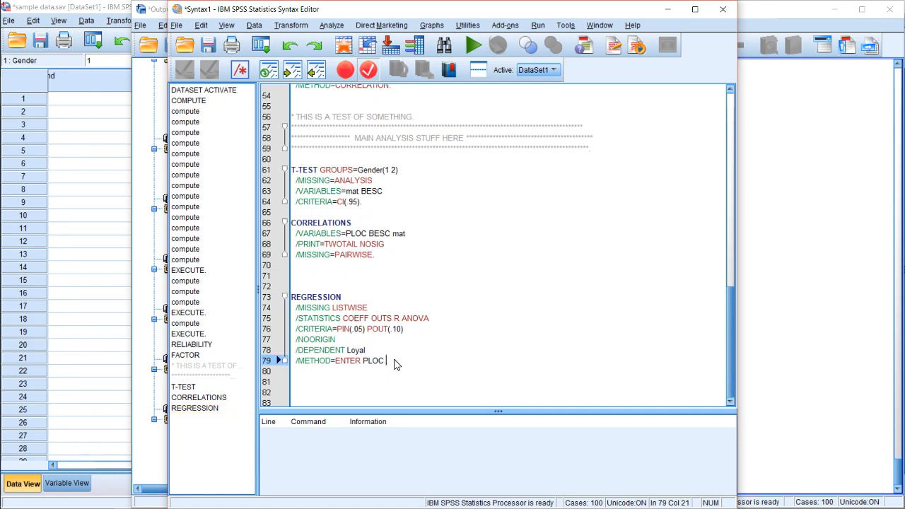
type("WB")
- Select the whole REGRESSION block with predictors PLOC and SWB and run it
key("shift+Up")
key("shift+Up")
key("shift+Up")
key("shift+Up")
key("shift+Up")
key("shift+Up")
key("shift+Up")
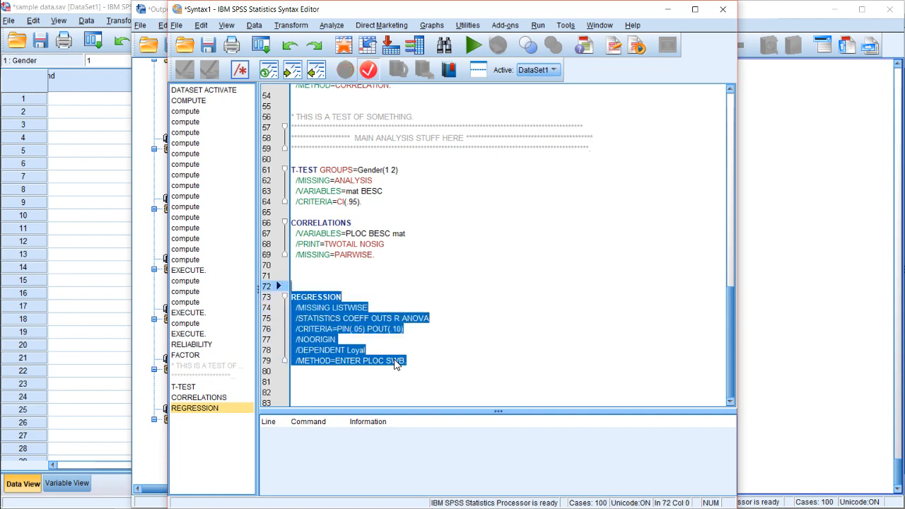
left_click(474, 47)
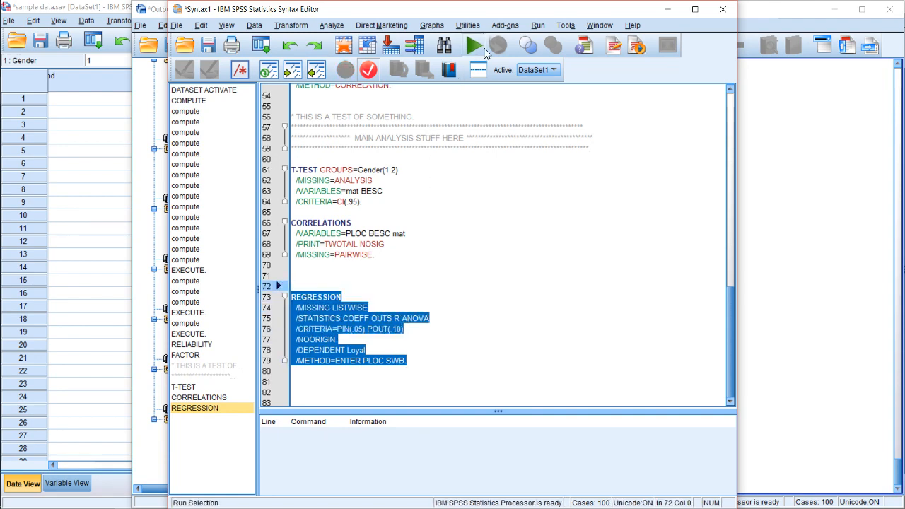
- Examine the Coefficients table for PLOC and SWB, comparing it with the PLOC-only regression and the correlations with Loyal
scroll(521, 207, "down", 1)
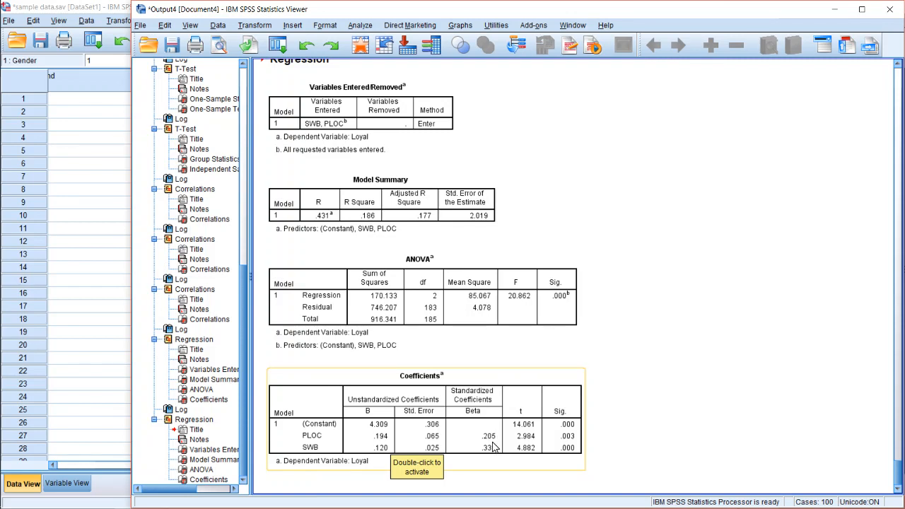
scroll(495, 441, "up", 6)
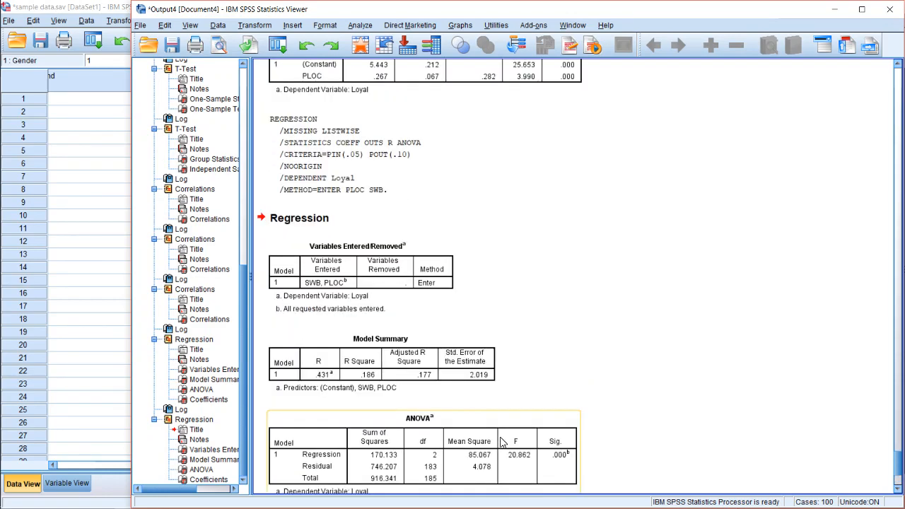
scroll(501, 441, "up", 20)
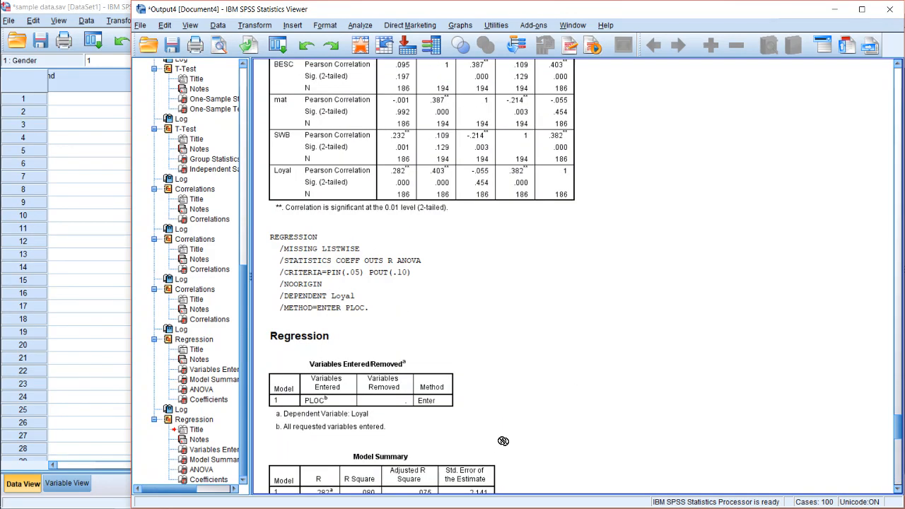
scroll(501, 442, "down", 1)
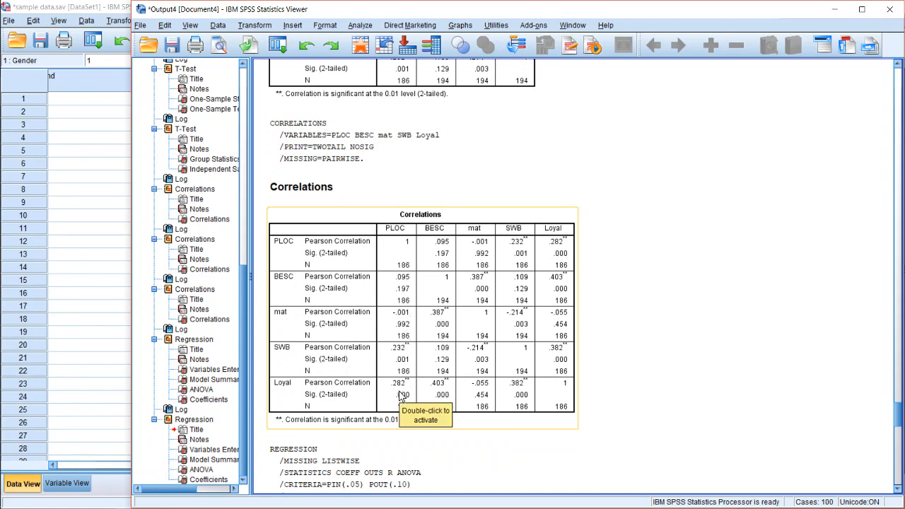
scroll(417, 401, "down", 6)
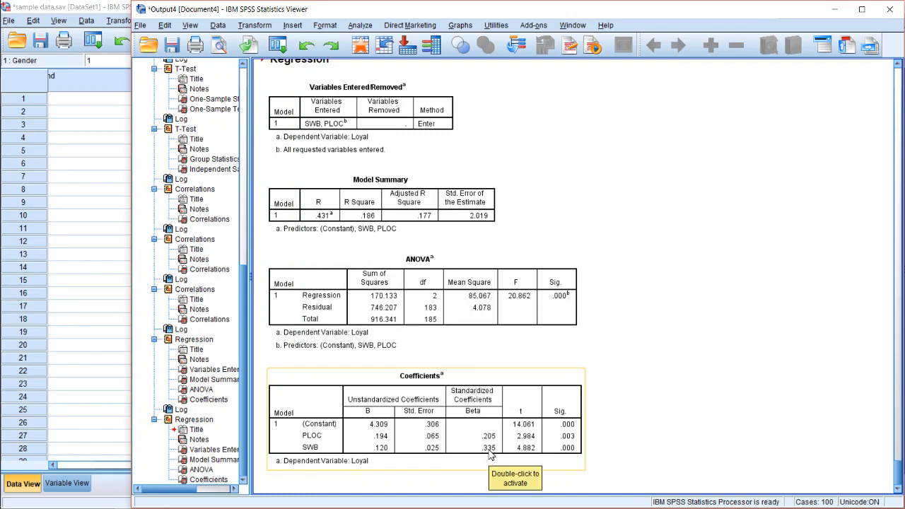
scroll(493, 453, "up", 10)
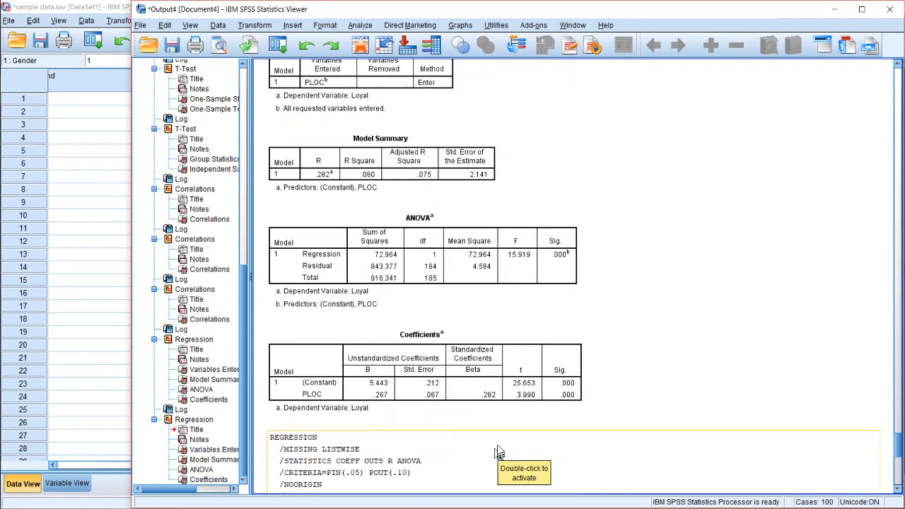
scroll(499, 446, "up", 4)
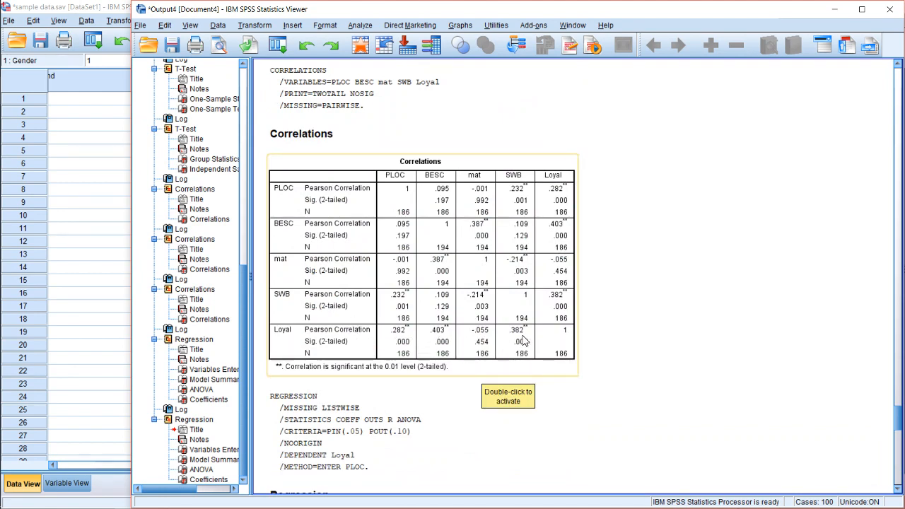
scroll(524, 342, "down", 15)
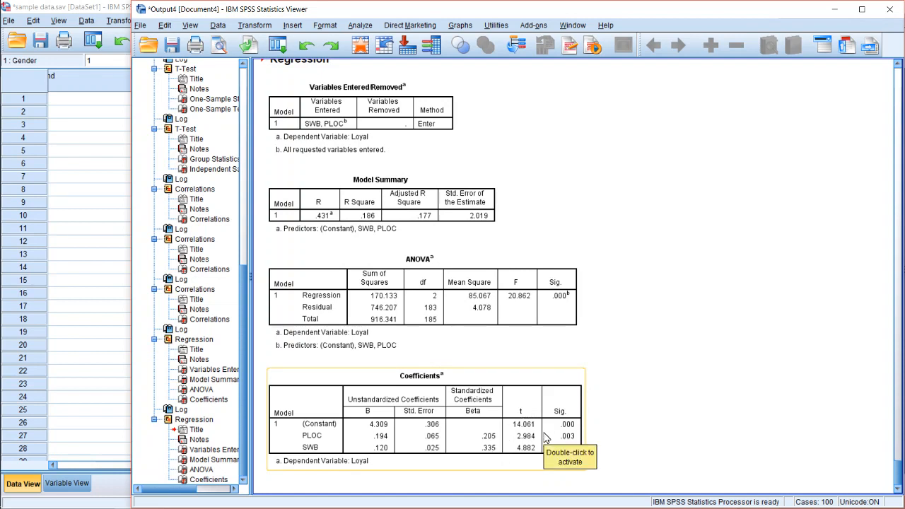
left_click_drag(544, 433, 623, 433)
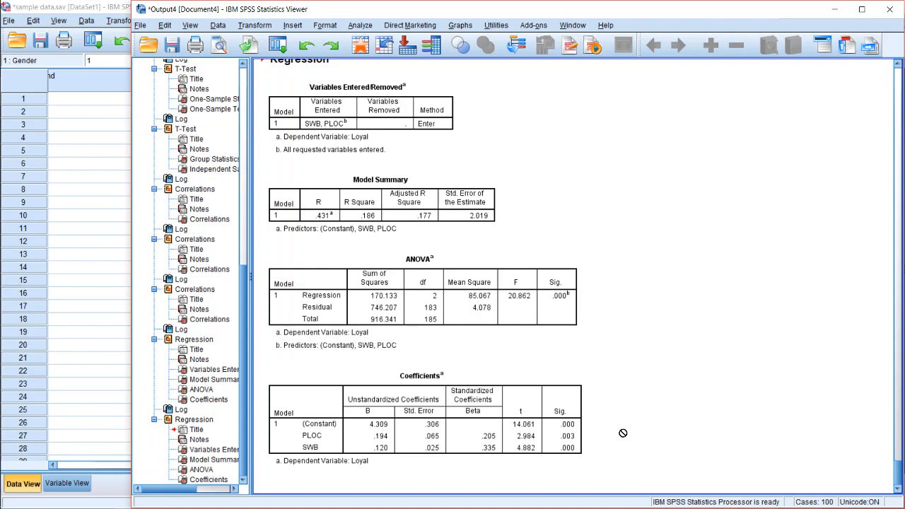
scroll(623, 433, "up", 2)
scroll(623, 433, "down", 2)
scroll(623, 433, "up", 10)
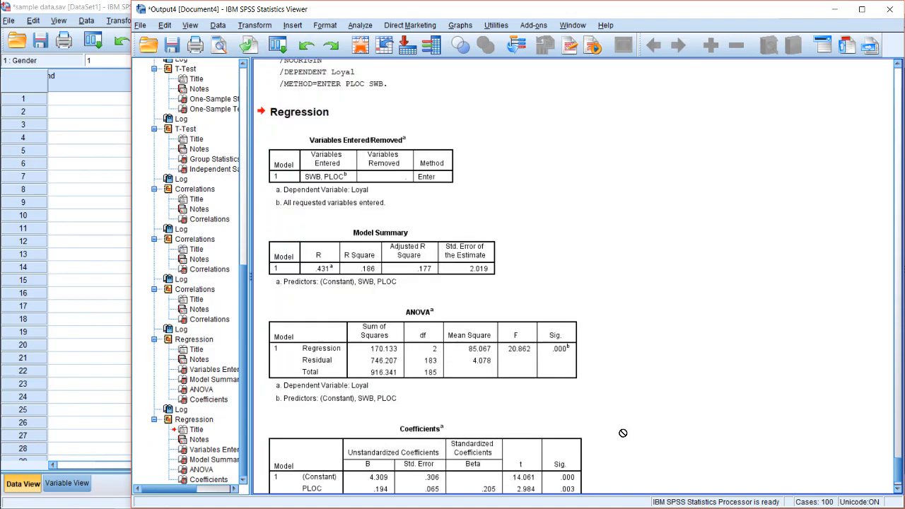
scroll(622, 434, "down", 10)
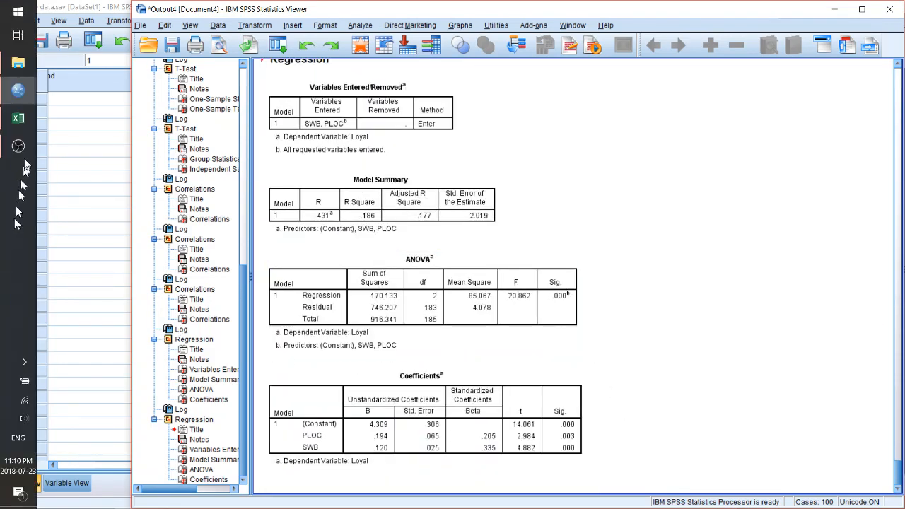
- Return to the Syntax Editor and replace the predictors in the regression's METHOD=ENTER line with mat and BESC
mouse_move(19, 90)
left_click(90, 128)
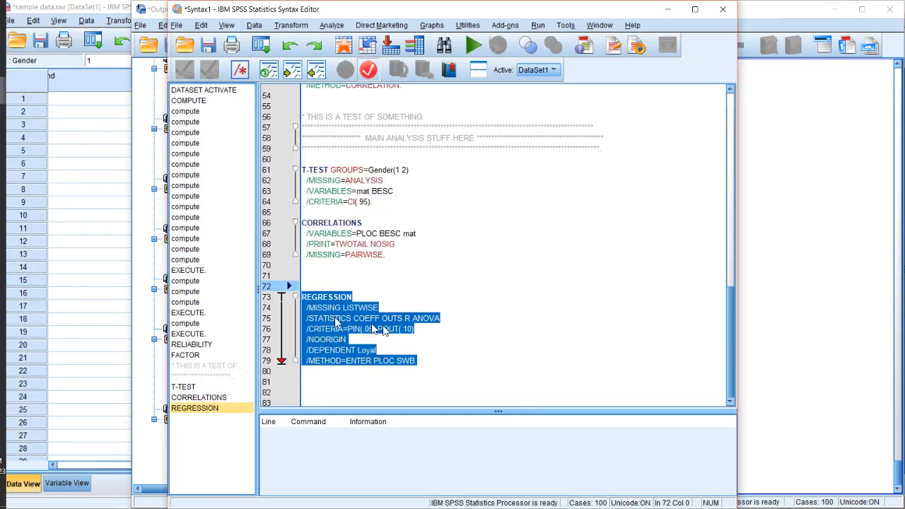
left_click(365, 349)
left_click(359, 350)
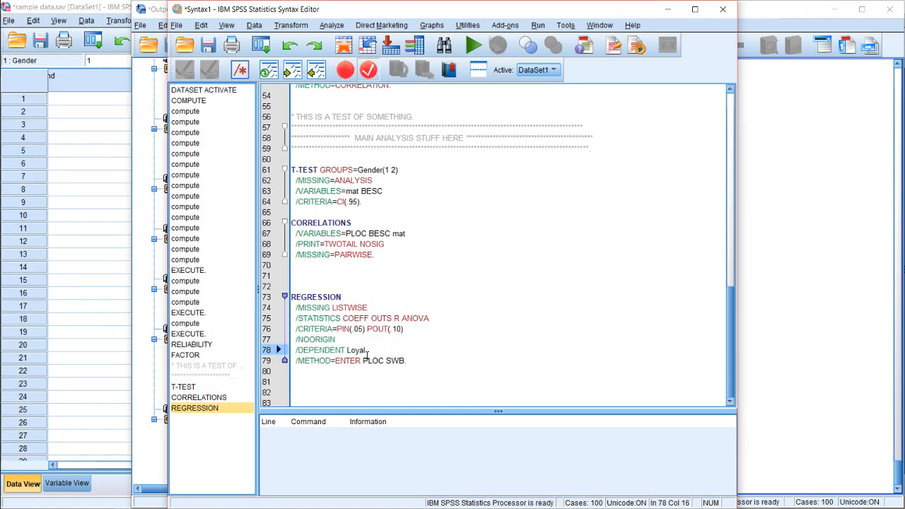
left_click_drag(362, 361, 405, 365)
type("m")
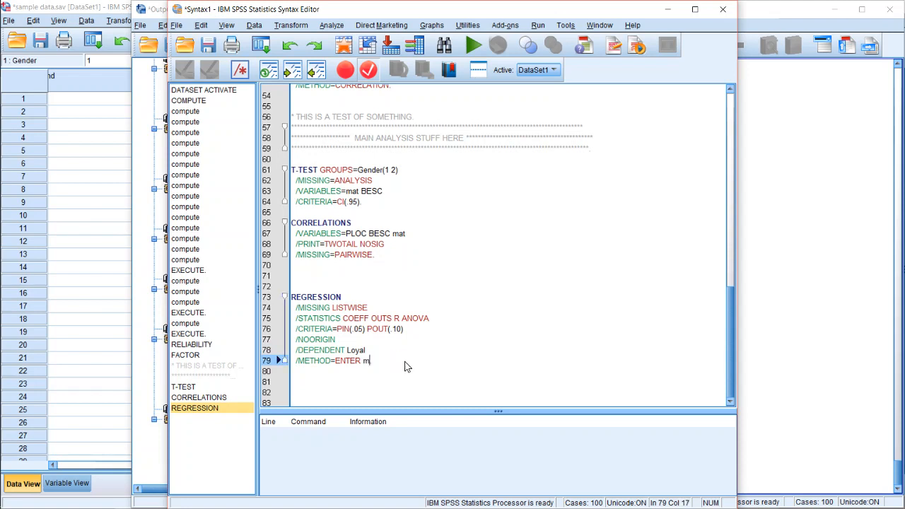
type("at BESC")
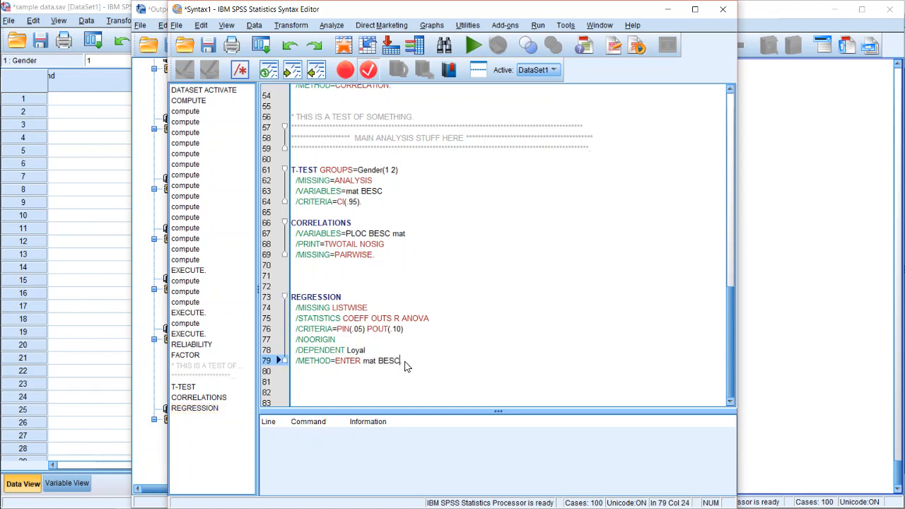
- Select the REGRESSION block with predictors mat and BESC and run it
key("shift+Up")
key("shift+Up")
key("shift+Up")
key("shift+Up")
key("shift+Up")
key("shift+Up")
key("shift+Up")
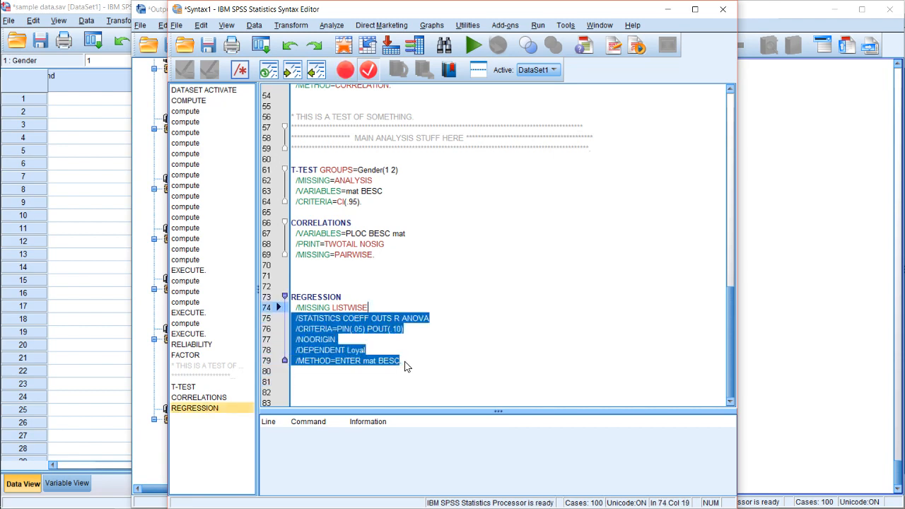
left_click(474, 45)
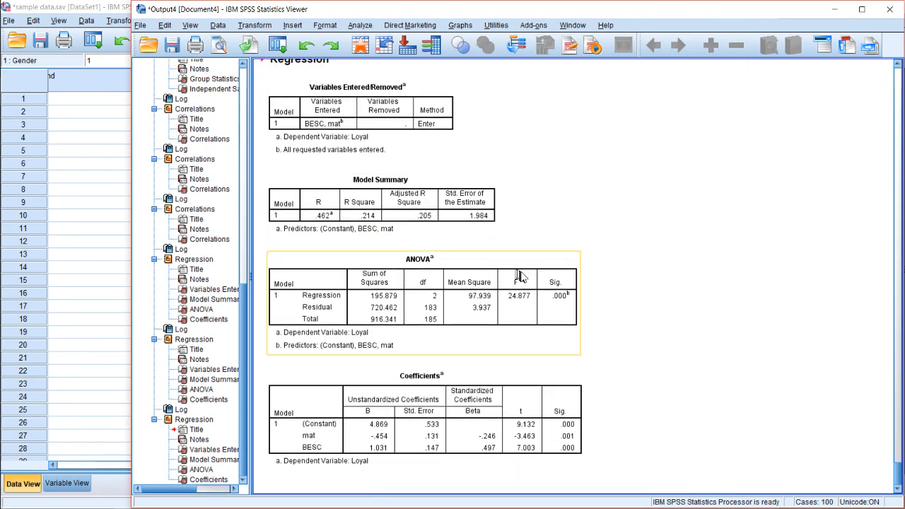
- Compare the Coefficients table for mat and BESC with their correlations with Loyal in the Correlations table
scroll(513, 272, "down", 1)
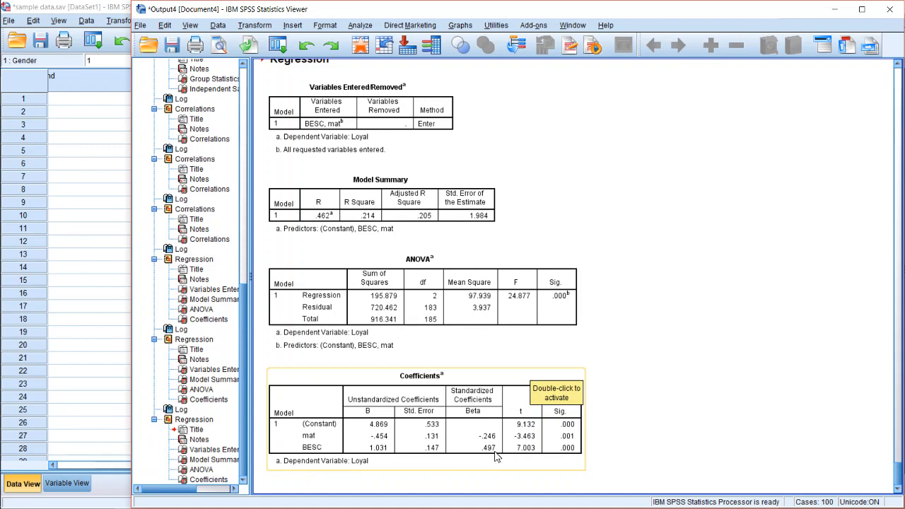
scroll(501, 453, "up", 5)
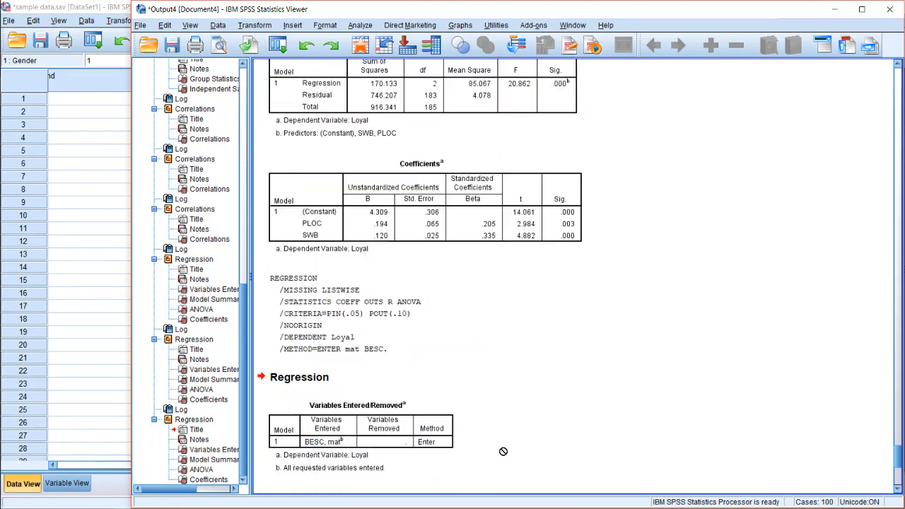
scroll(503, 452, "up", 12)
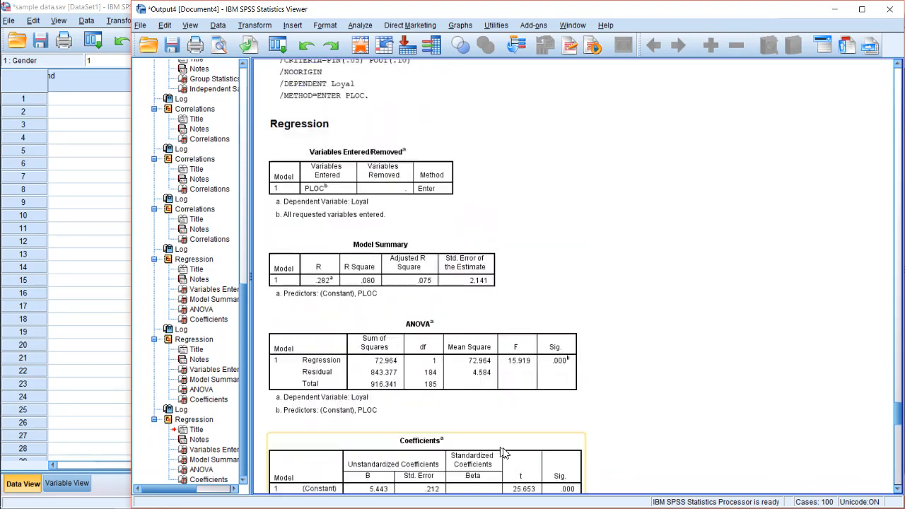
scroll(503, 453, "up", 6)
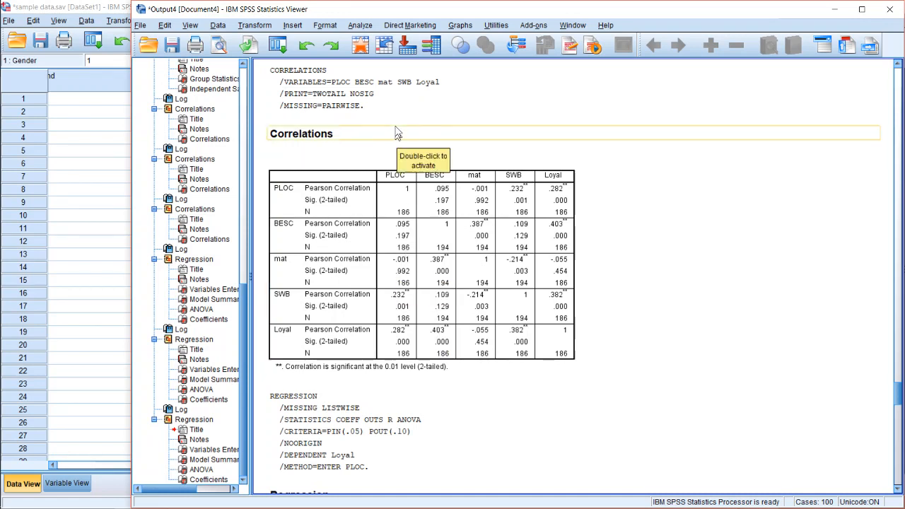
- Run a linear regression with Loyal as the dependent variable and PLOC and mat as the independent variables
left_click(366, 25)
mouse_move(375, 106)
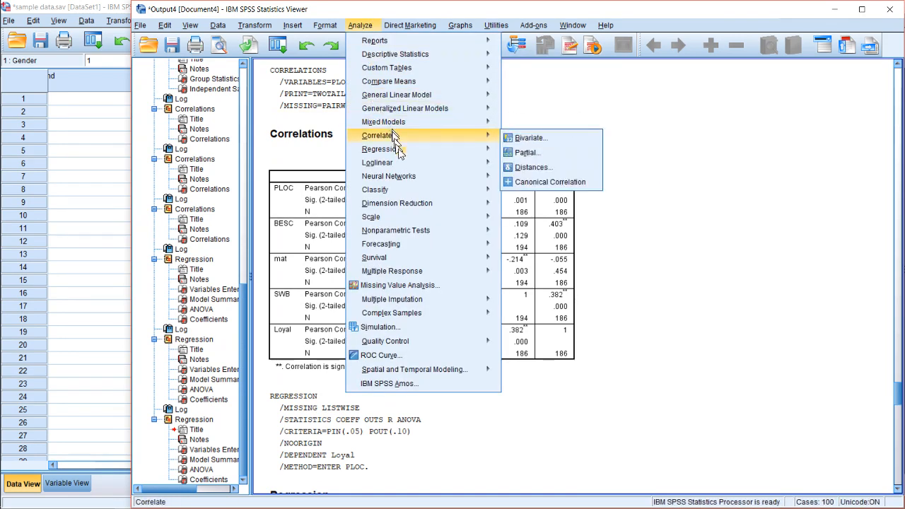
mouse_move(403, 150)
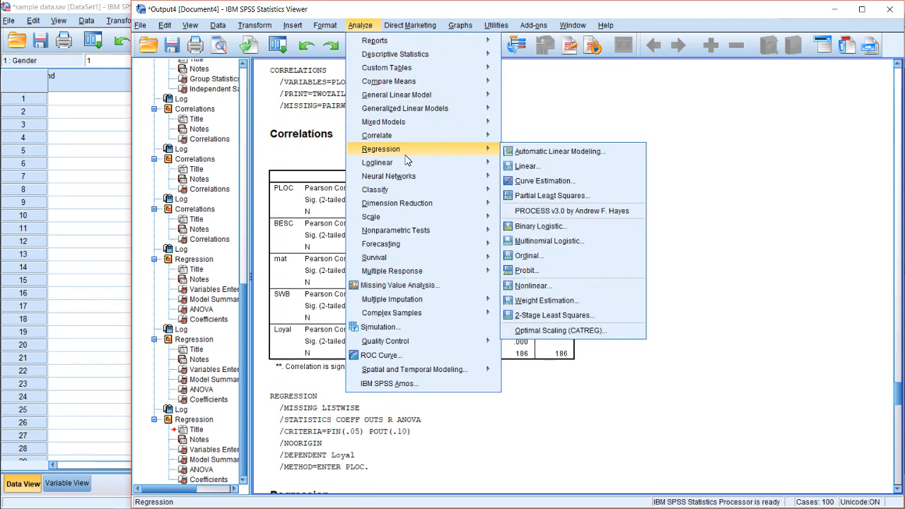
left_click(549, 164)
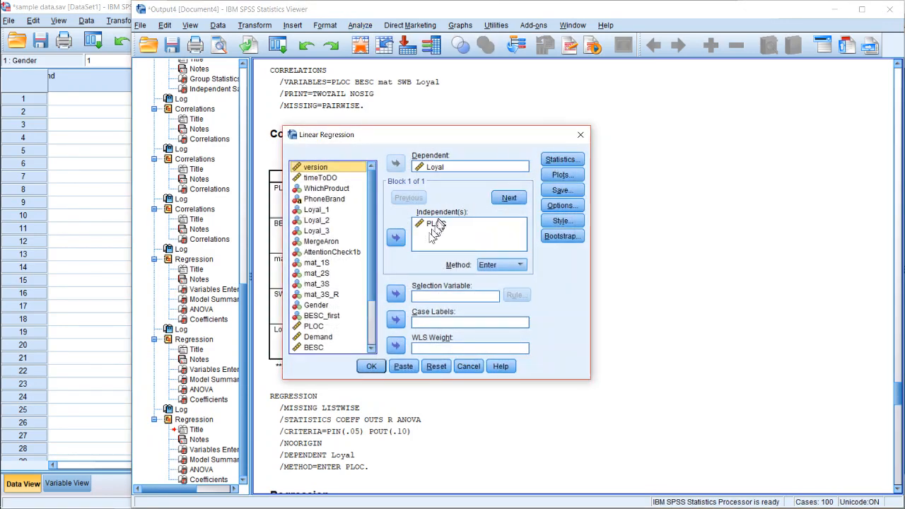
scroll(368, 252, "down", 1)
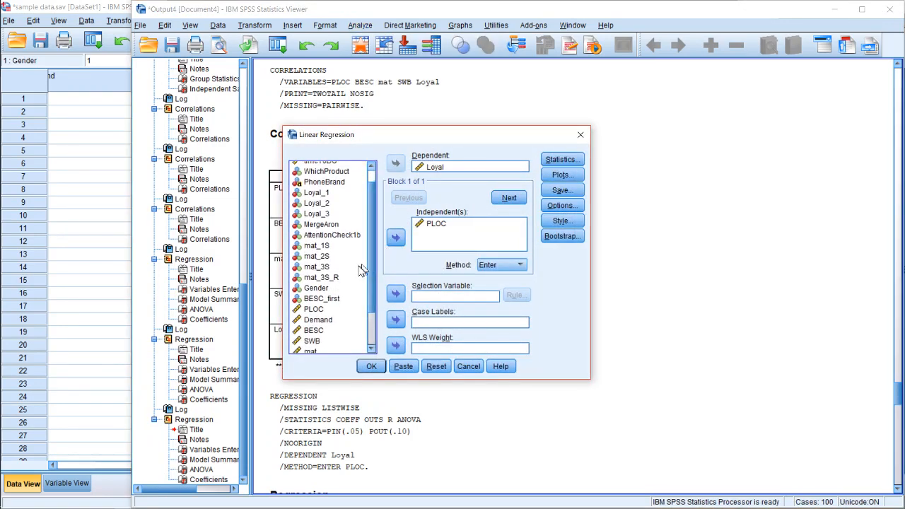
scroll(329, 308, "down", 1)
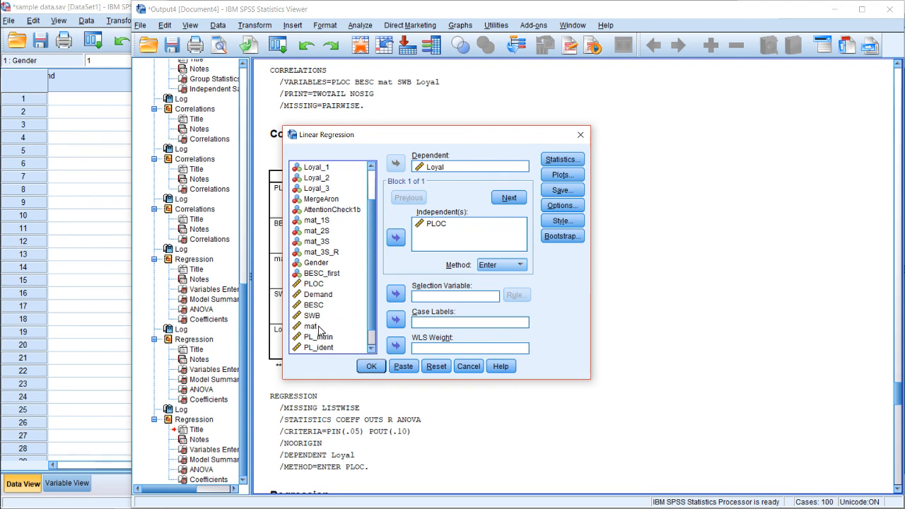
left_click(315, 327)
left_click(396, 239)
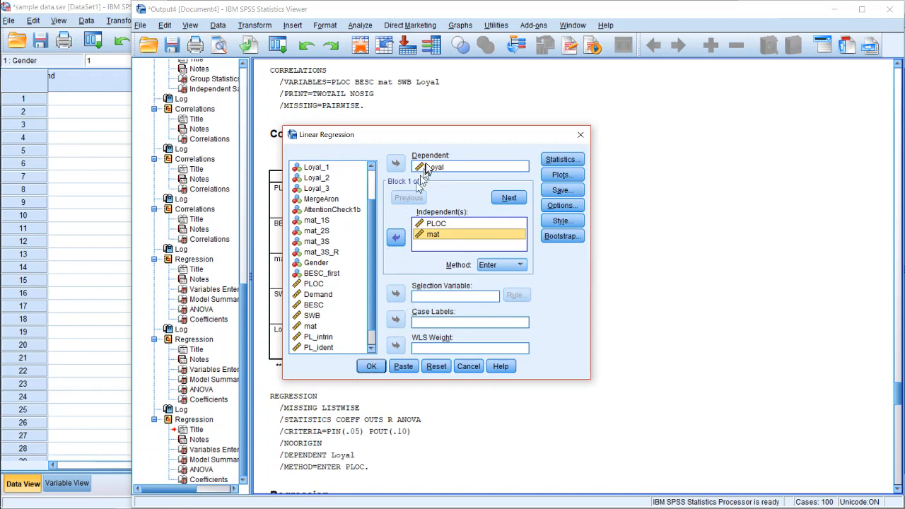
left_click(358, 366)
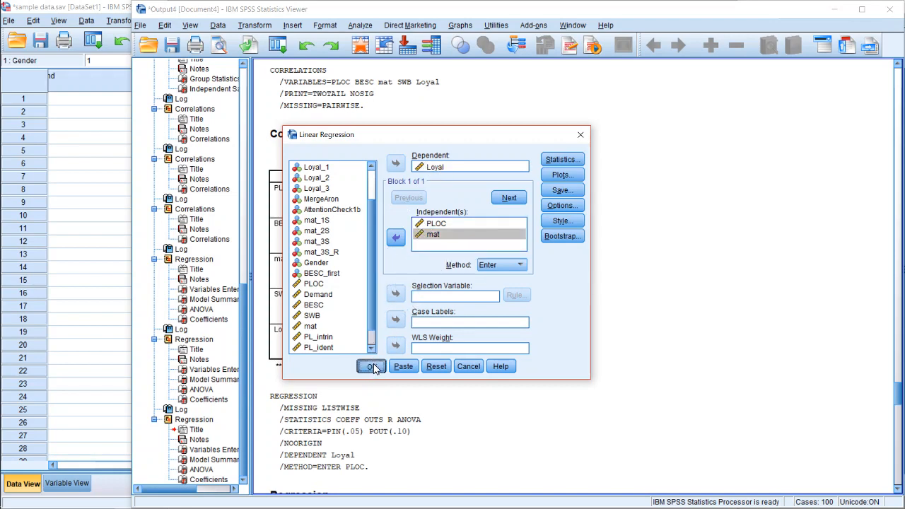
- Compare the Coefficients table for PLOC and mat with the earlier regressions and the Correlations table
scroll(469, 236, "down", 3)
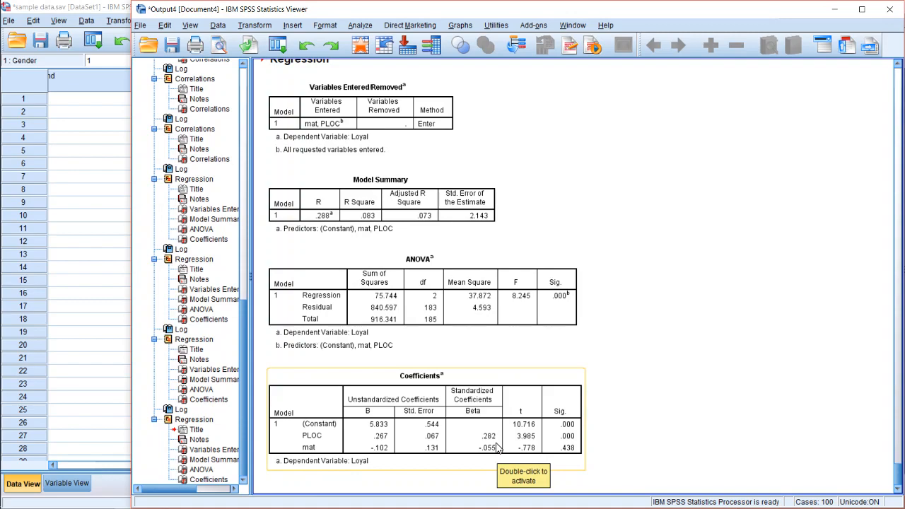
scroll(558, 431, "down", 20)
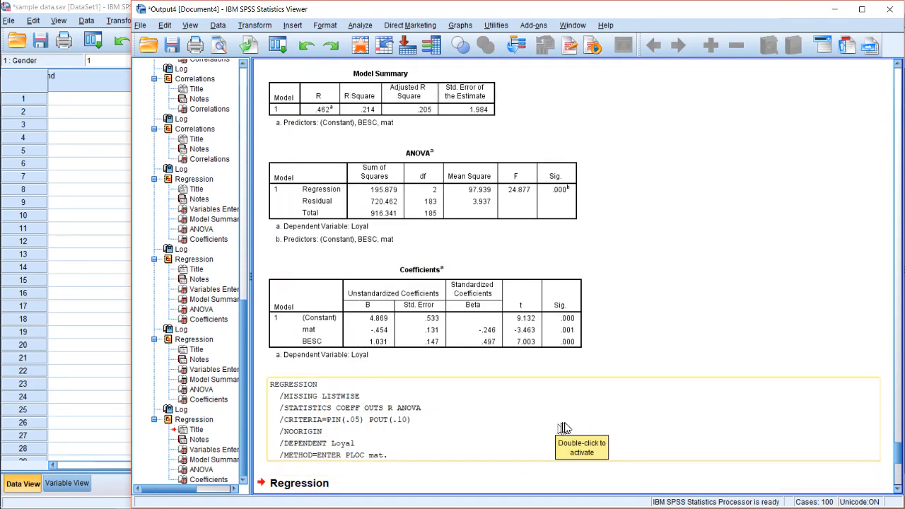
scroll(566, 426, "up", 15)
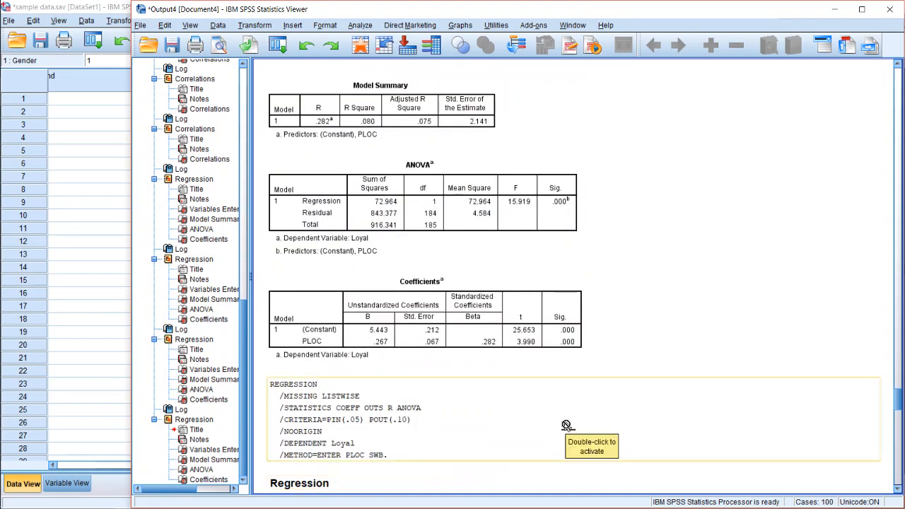
scroll(398, 283, "up", 3)
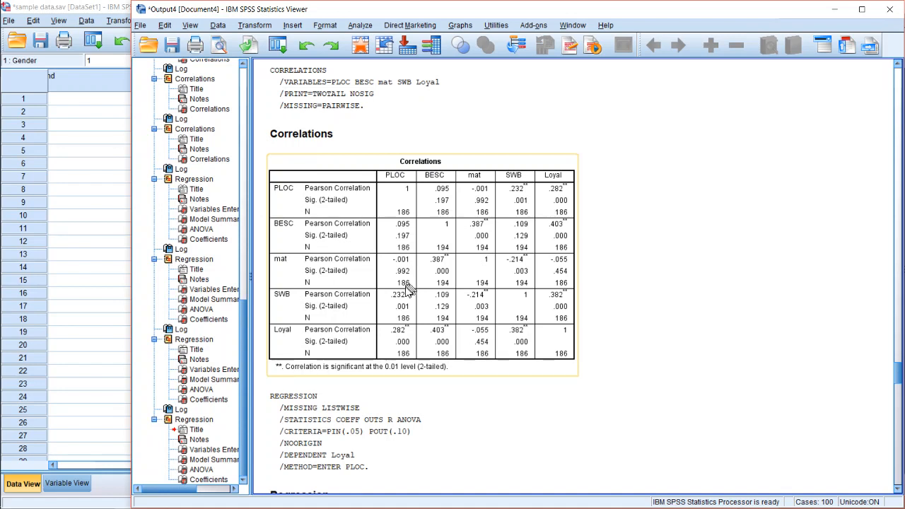
left_click_drag(407, 278, 728, 323)
scroll(728, 323, "down", 2)
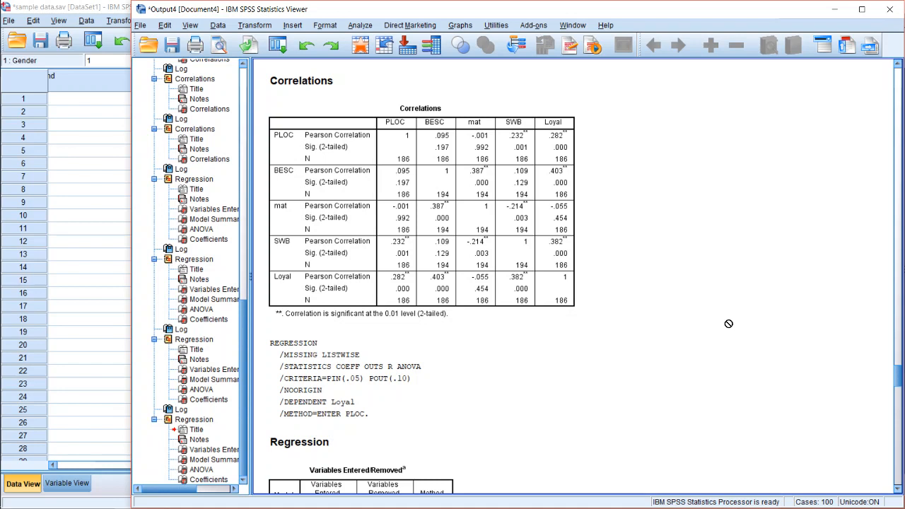
mouse_move(4, 149)
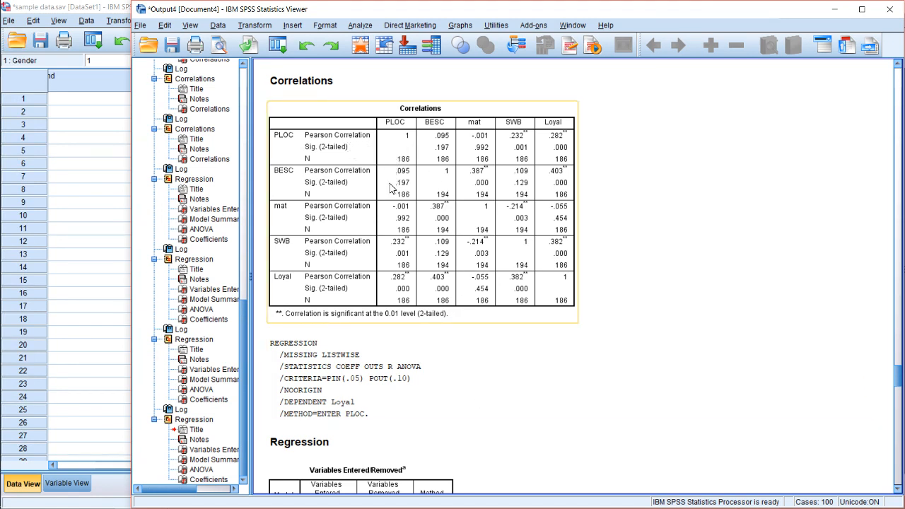
left_click(397, 209)
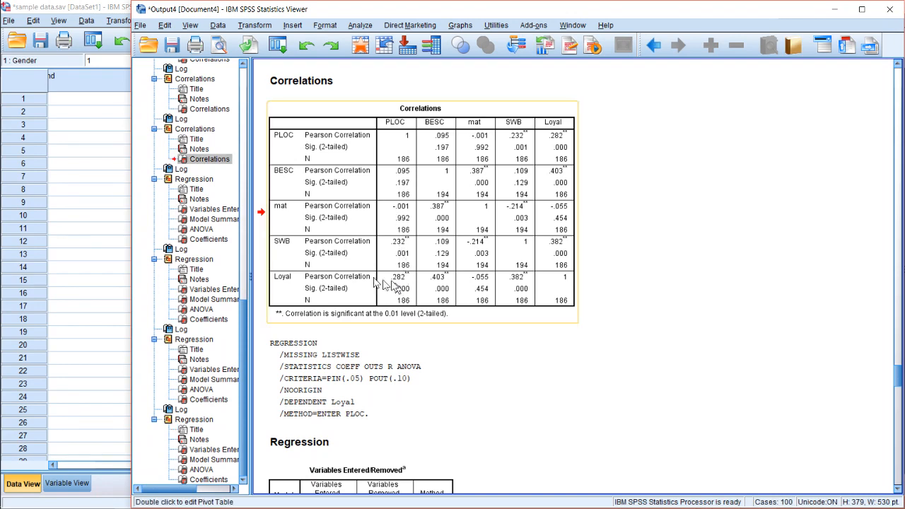
- Switch to Microsoft Edge and search the web for "sobel test" in a new tab
mouse_move(6, 75)
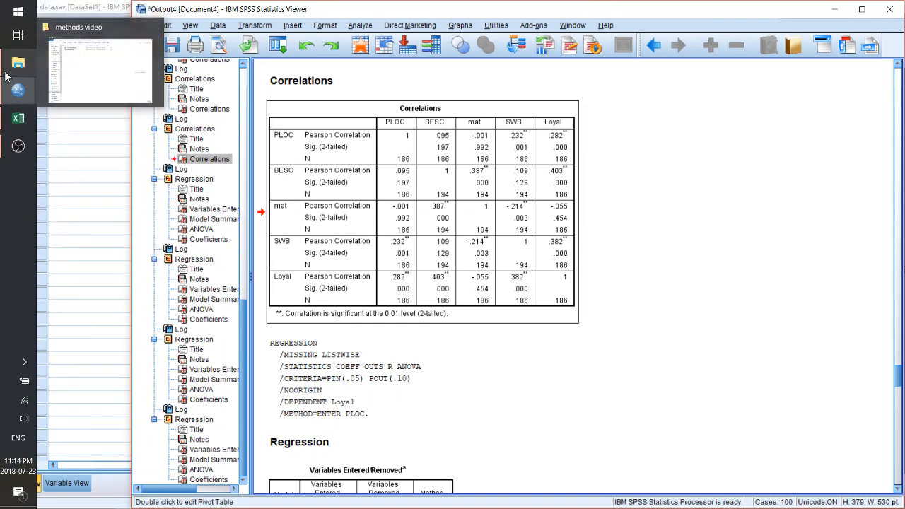
left_click(12, 12)
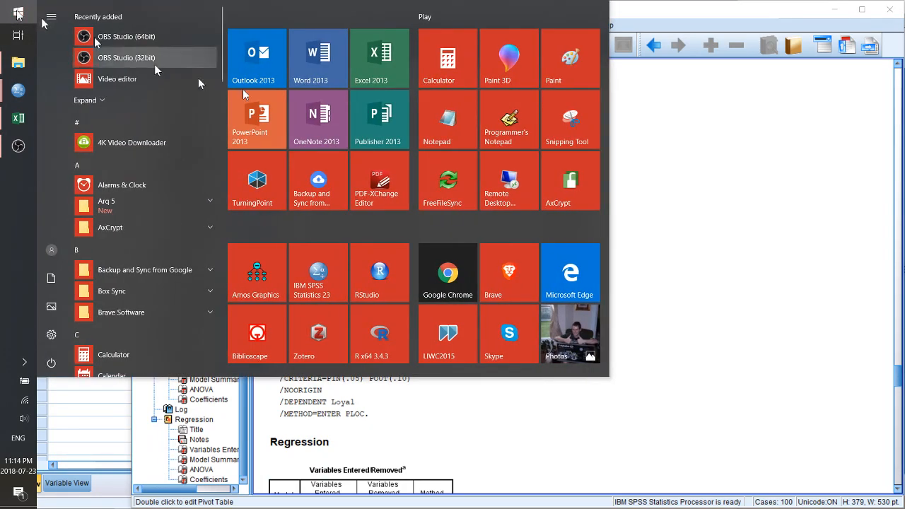
left_click(565, 256)
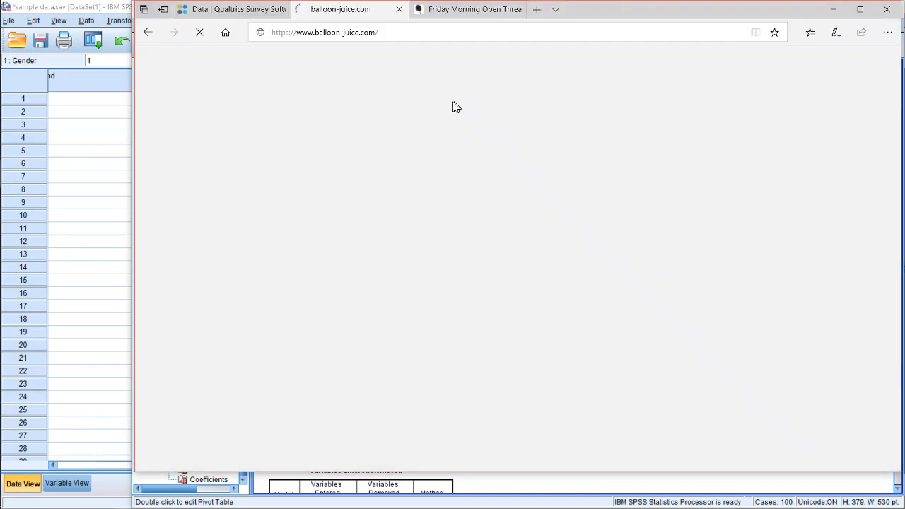
left_click(539, 11)
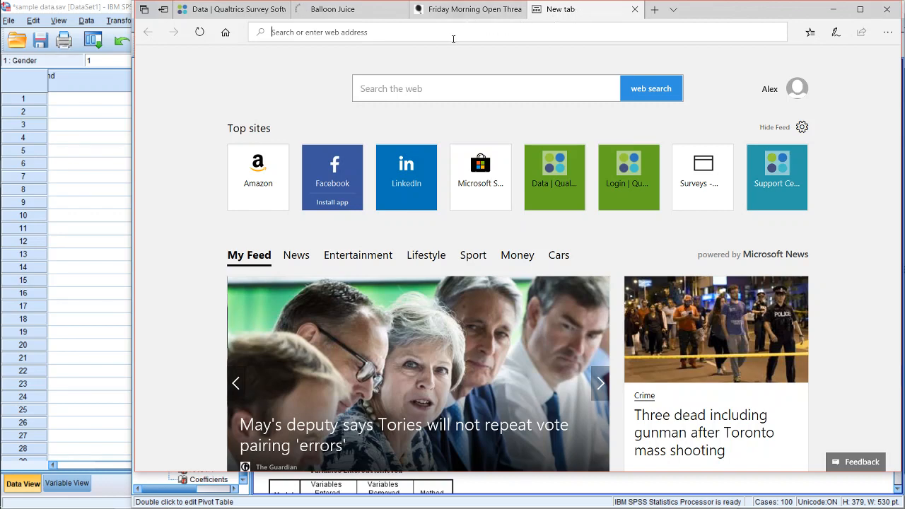
type("sobel test")
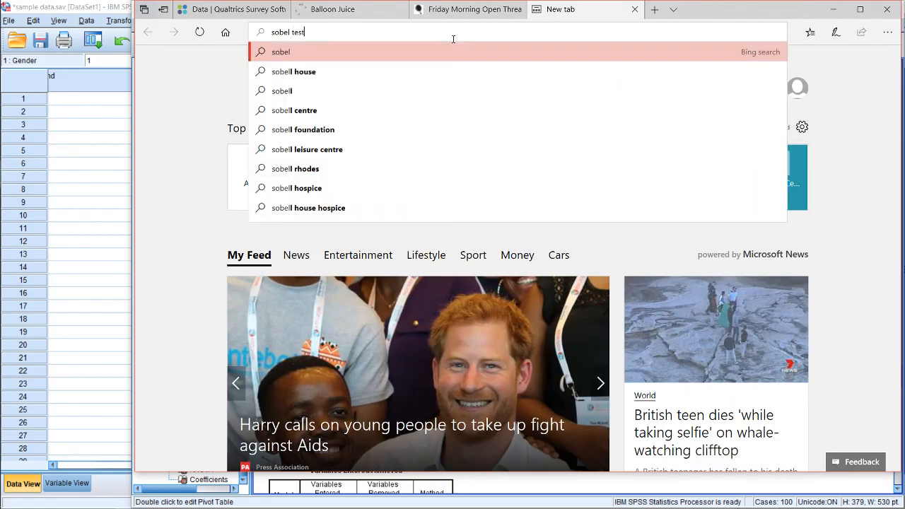
key("Return")
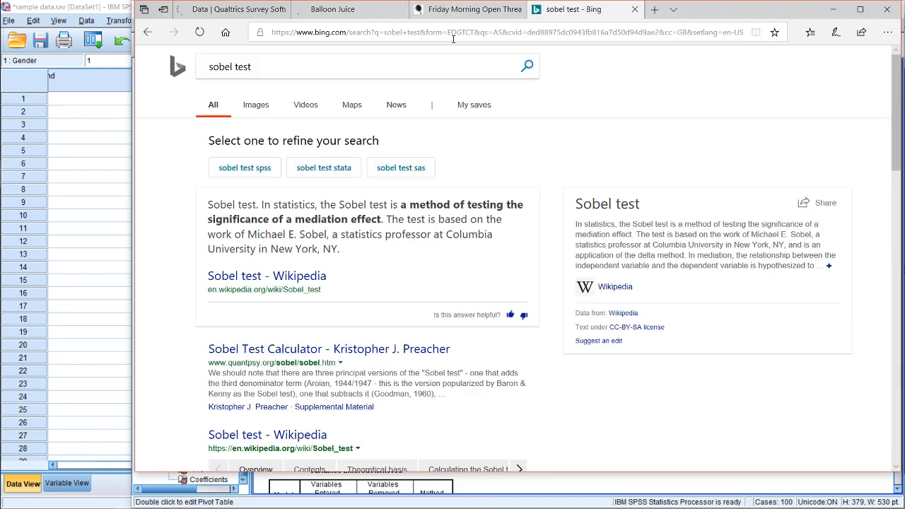
- Open the Sobel Test Calculator result on quantpsy.org
scroll(290, 289, "down", 2)
scroll(290, 292, "down", 1)
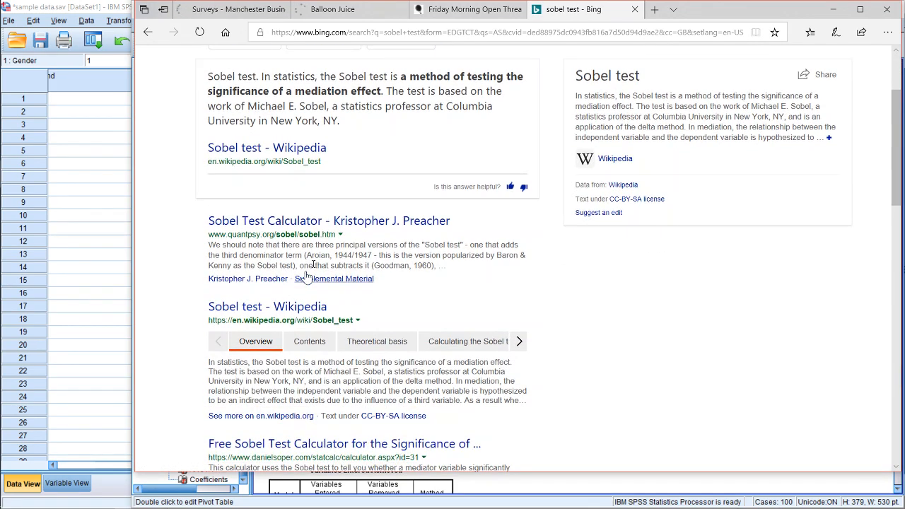
left_click(319, 221)
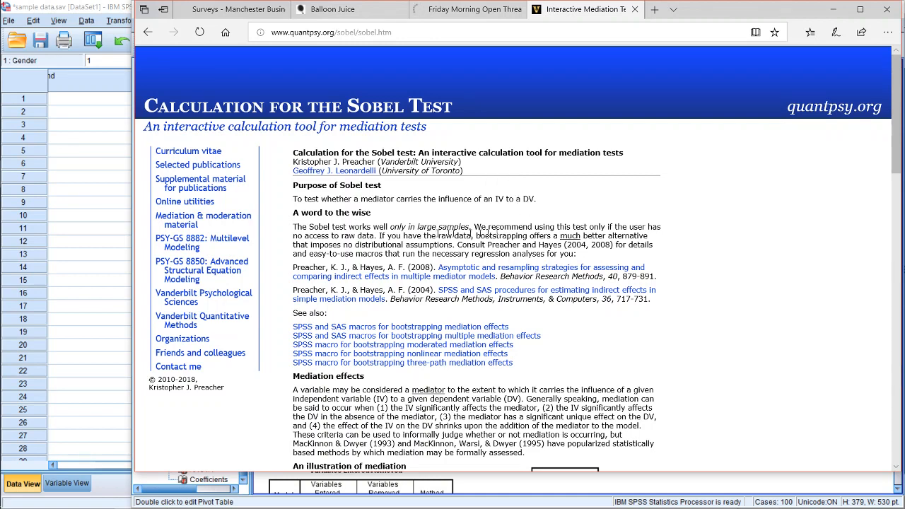
- Read the page's advice on the Sobel test, the mediation diagram and the instructions for obtaining a and its standard error
left_click_drag(309, 227, 546, 253)
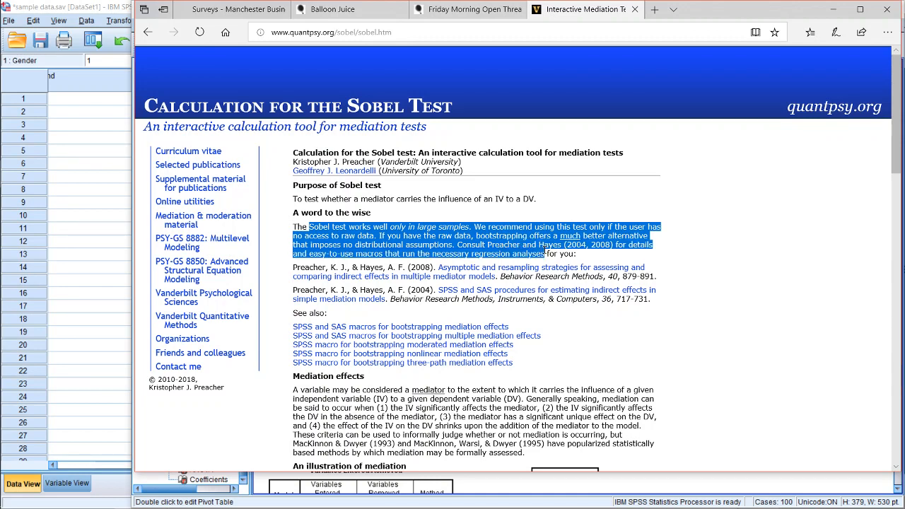
left_click(452, 236)
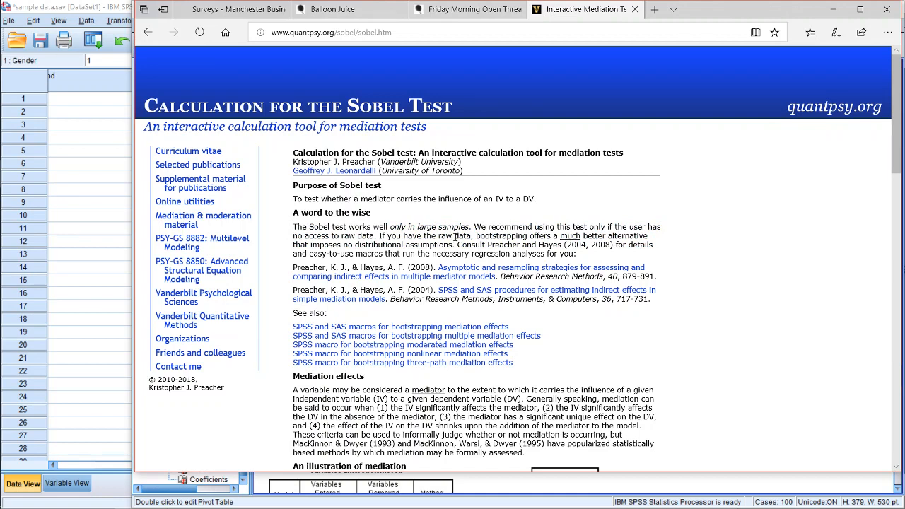
scroll(459, 247, "down", 3)
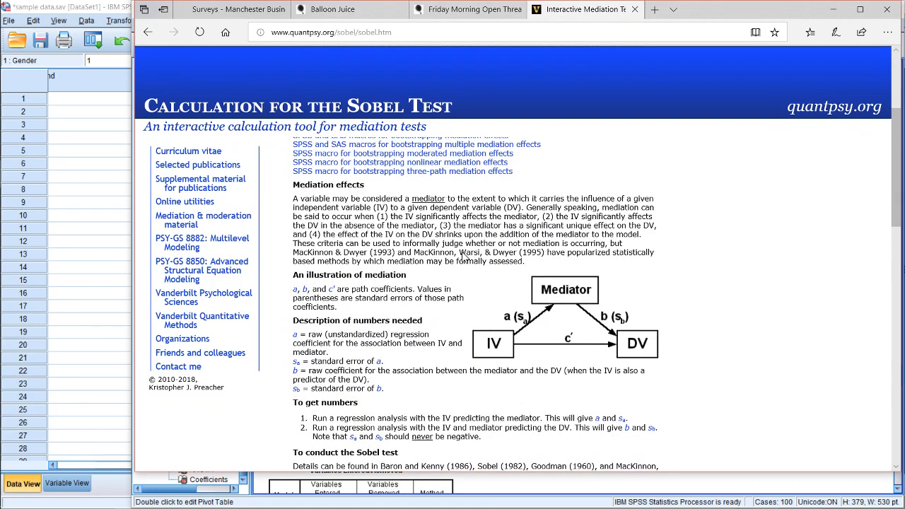
scroll(464, 256, "down", 1)
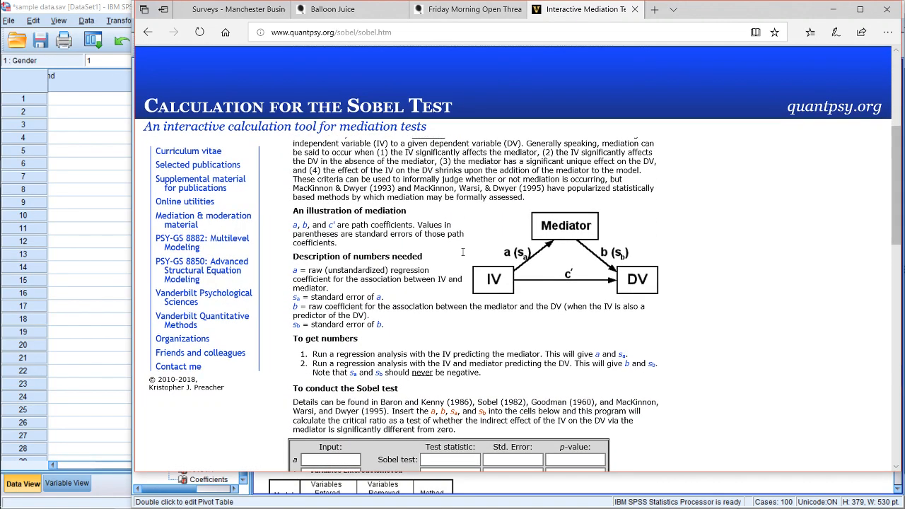
scroll(464, 253, "down", 1)
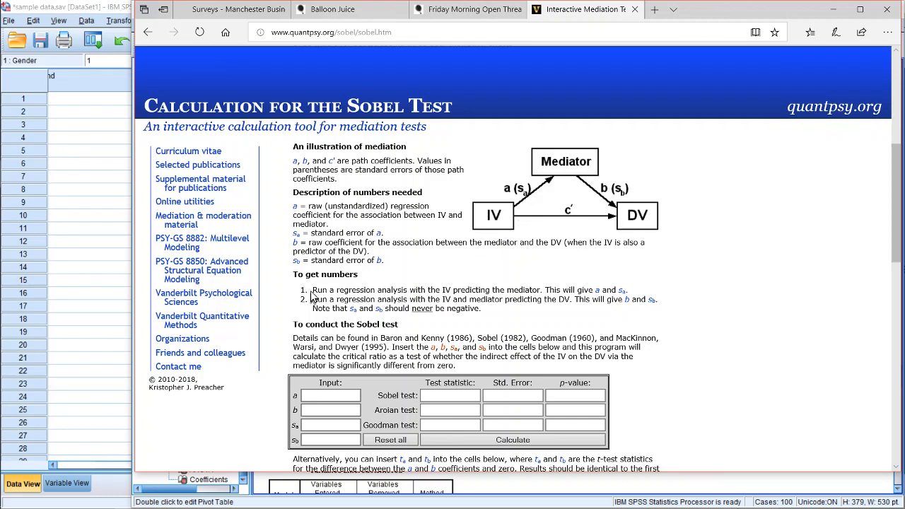
left_click_drag(312, 290, 445, 290)
left_click(471, 294)
left_click_drag(545, 291, 550, 291)
- Enter .231 for a and .012 for its standard error sa in the Sobel test calculator
left_click(352, 393)
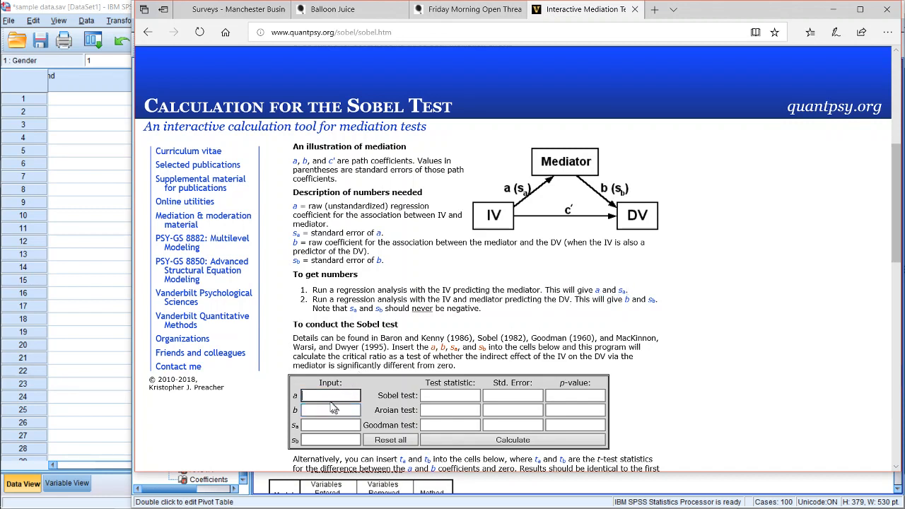
left_click(317, 423)
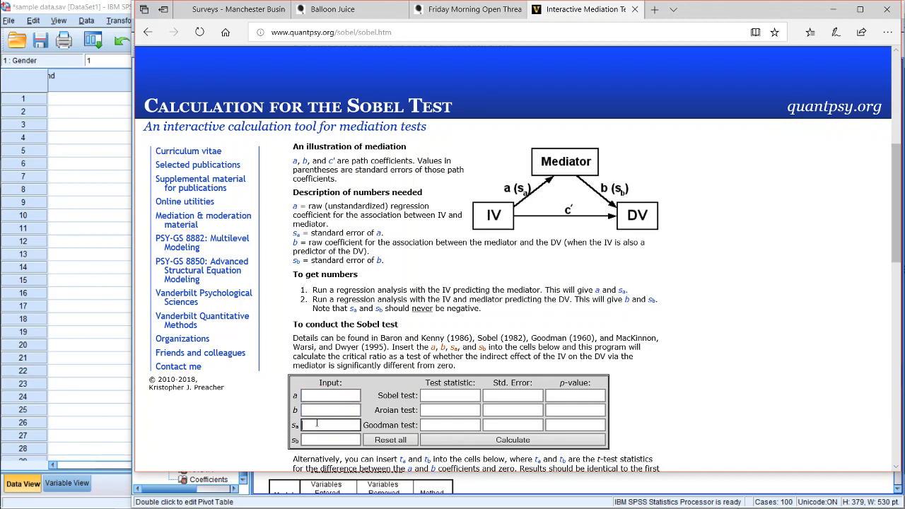
left_click(324, 392)
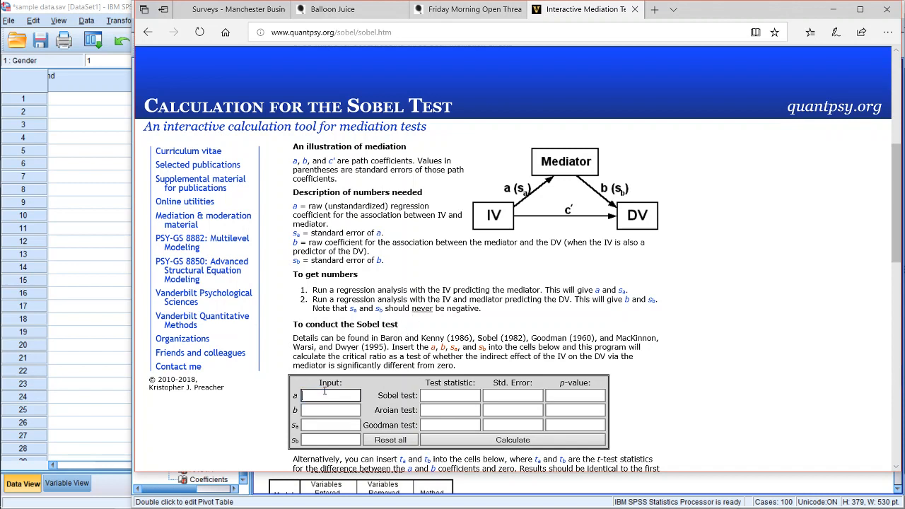
type(".231")
left_click(340, 425)
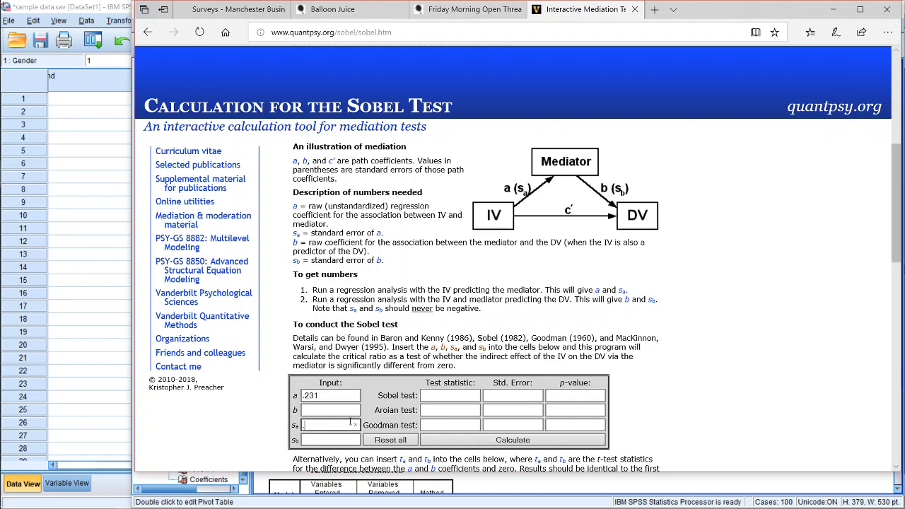
type(".012")
- Enter .339 for b and .082 for its standard error sb in the Sobel calculator, and calculate the test
left_click_drag(312, 303, 500, 300)
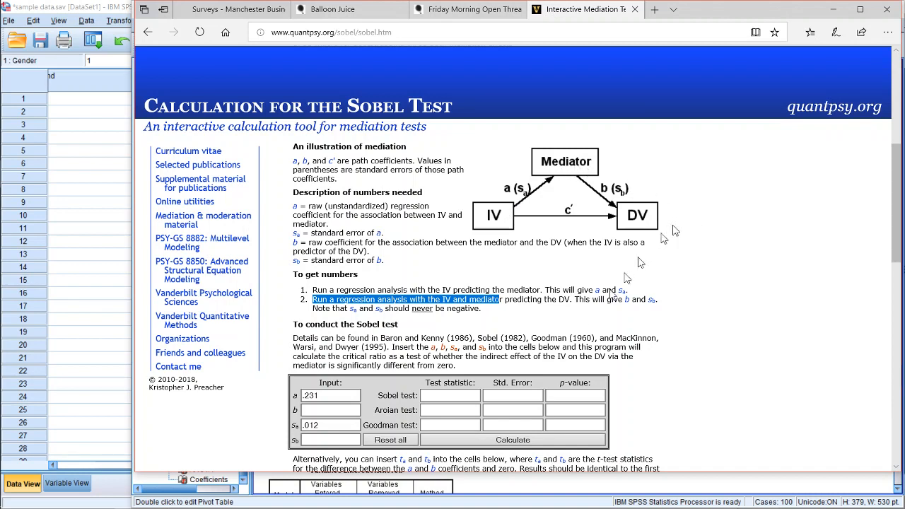
left_click(630, 299)
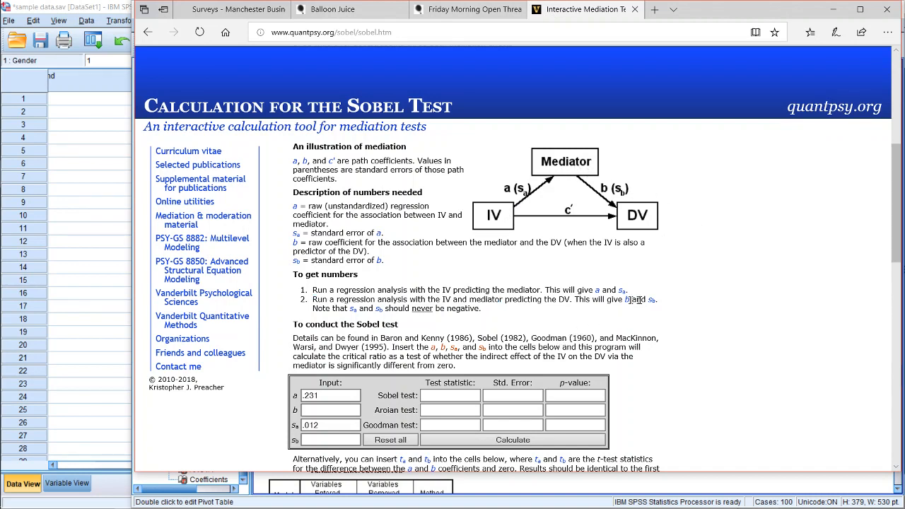
left_click(336, 409)
type(".33")
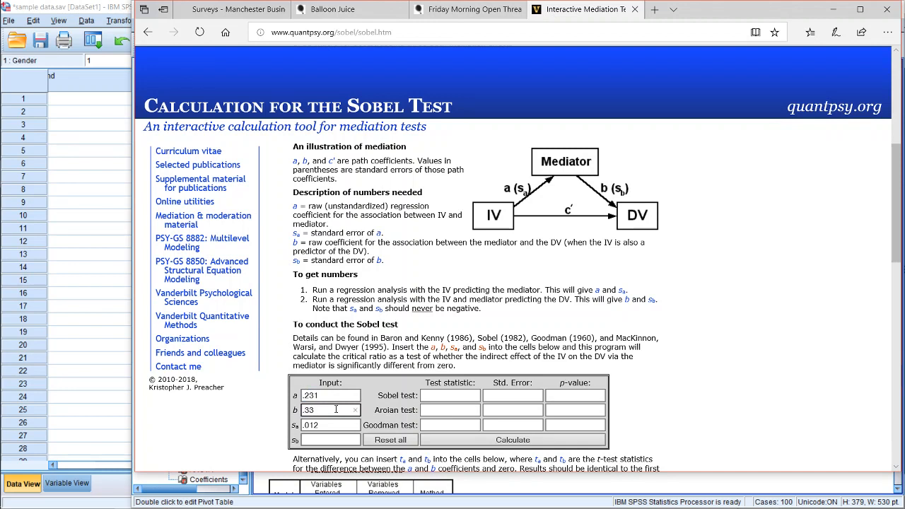
type("9")
left_click(312, 439)
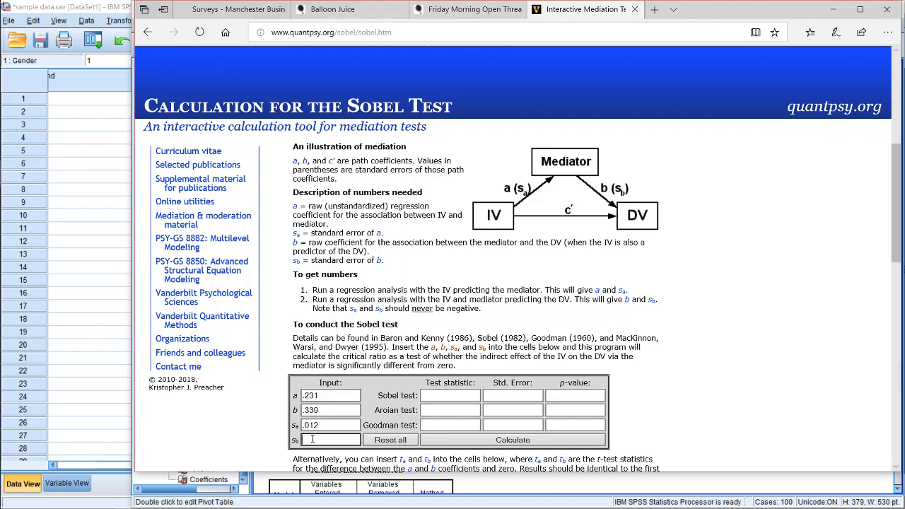
type(".082")
left_click(365, 384)
scroll(364, 388, "down", 2)
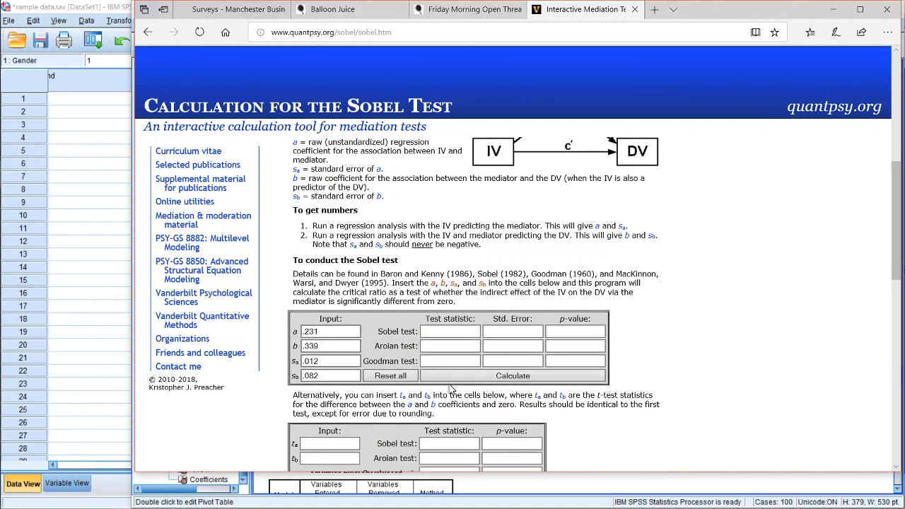
left_click(450, 377)
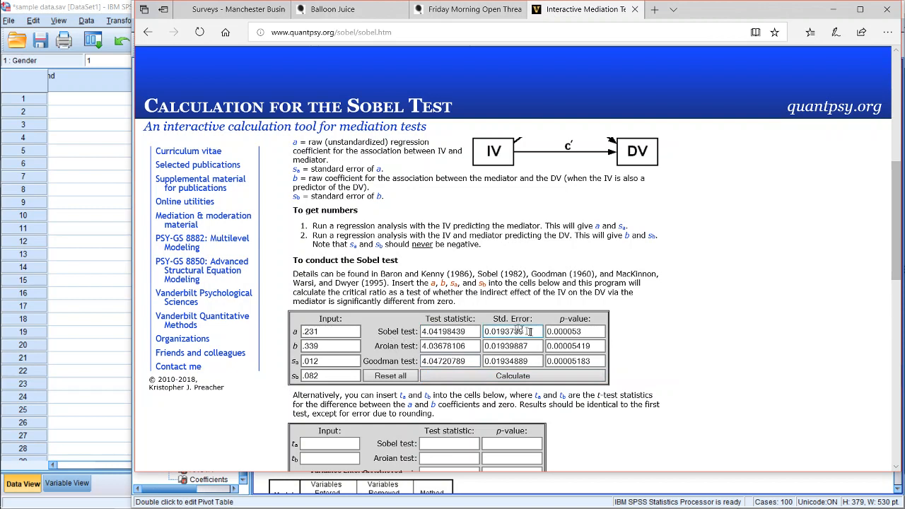
- Examine the p-values of the Sobel, Aroian and Goodman tests and the explanatory notes beneath the calculator
left_click_drag(558, 332, 585, 332)
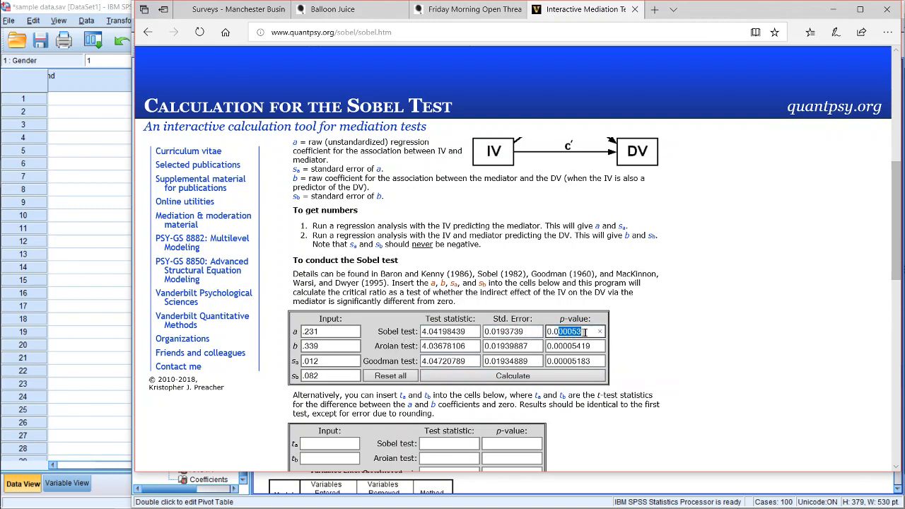
left_click(587, 333)
left_click(589, 346)
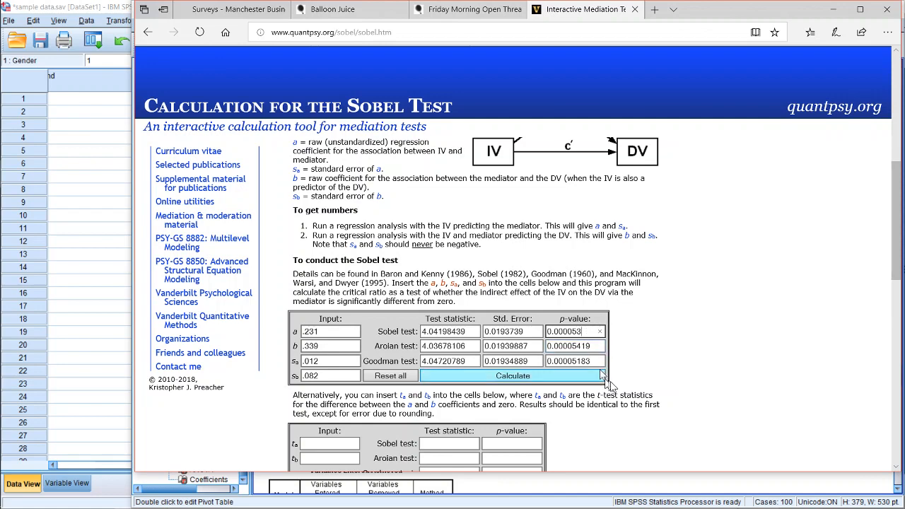
scroll(637, 369, "down", 2)
scroll(636, 369, "down", 1)
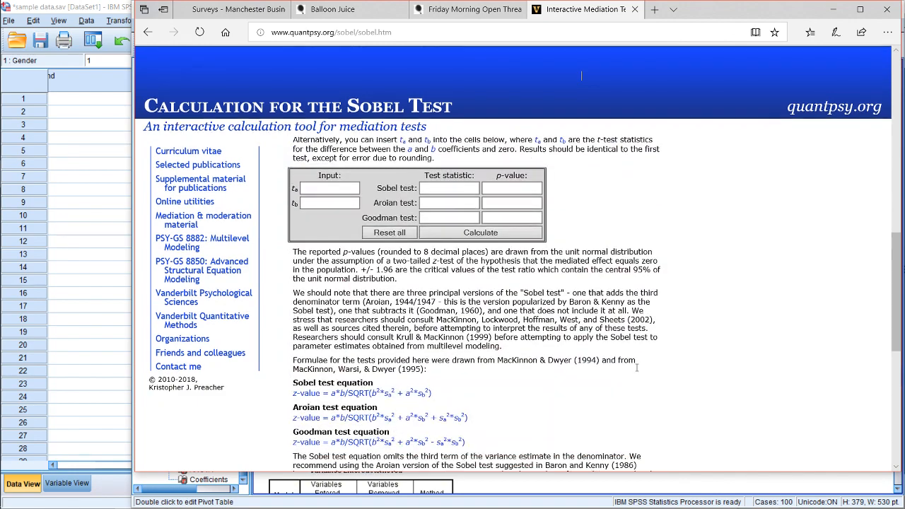
scroll(636, 367, "up", 1)
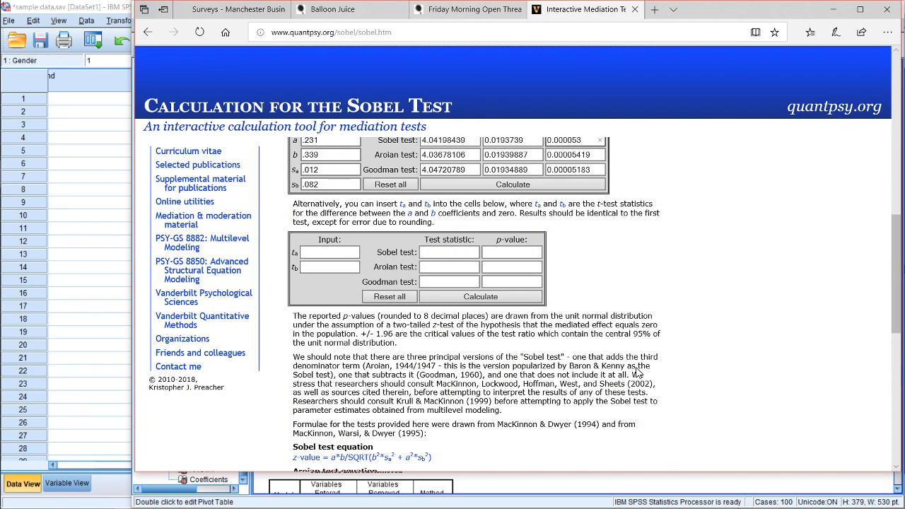
scroll(636, 369, "up", 2)
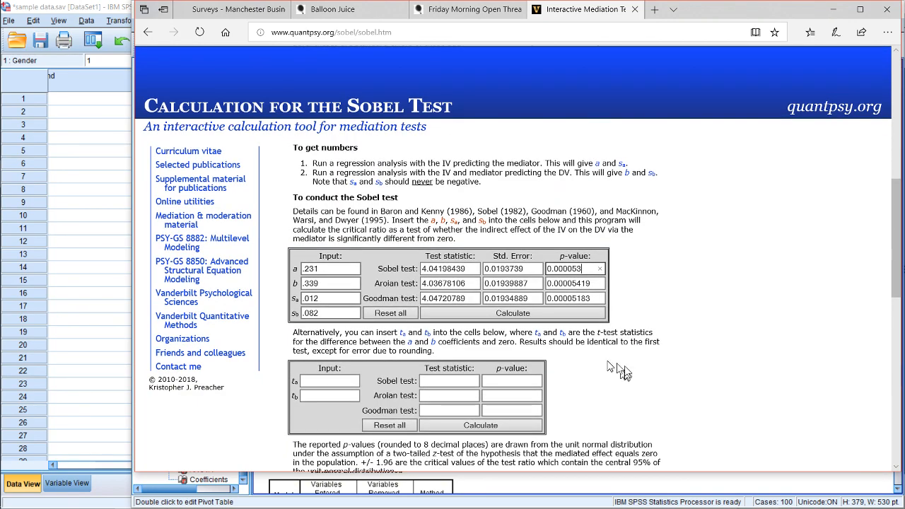
scroll(610, 367, "up", 2)
scroll(610, 366, "down", 2)
left_click(570, 283)
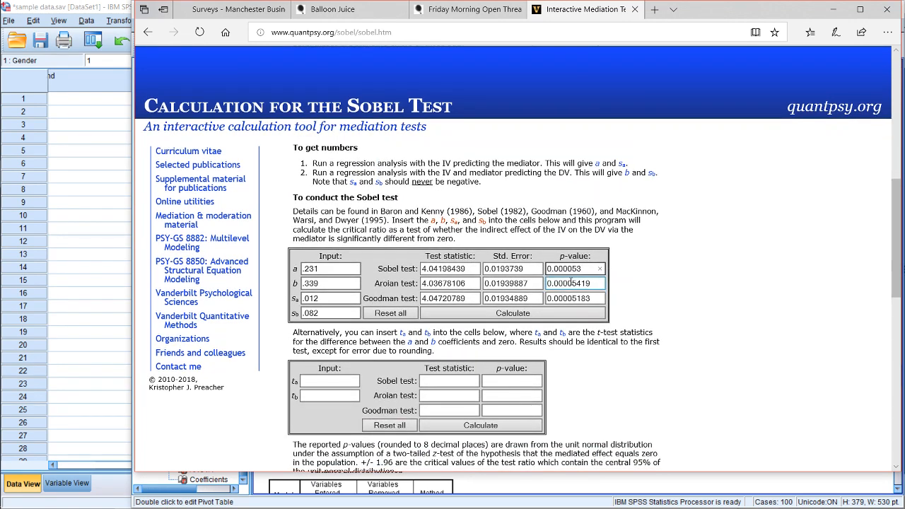
- Close the browser with all its tabs and review the regression tables through the end of the SPSS output
left_click(880, 17)
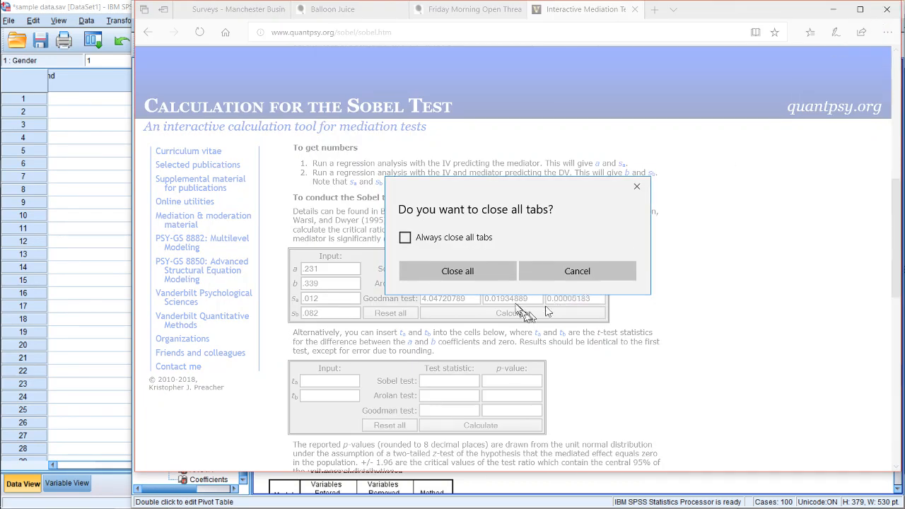
left_click(493, 269)
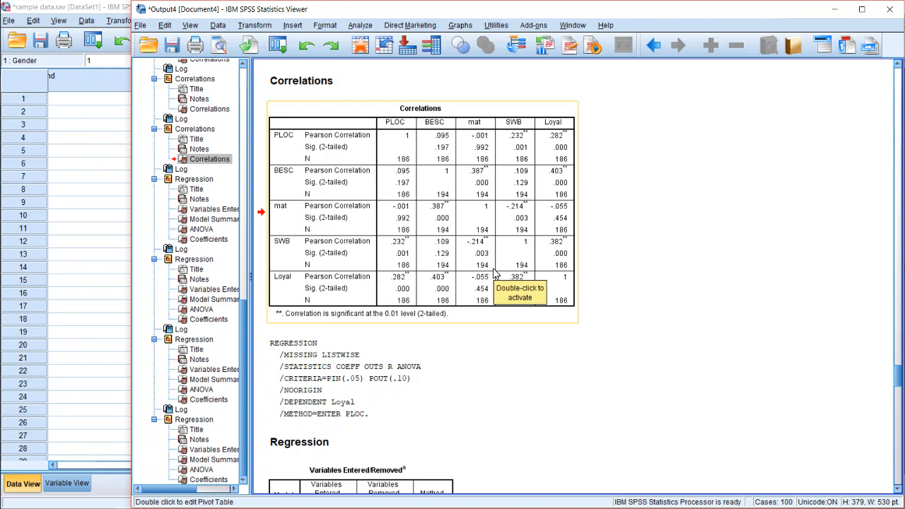
scroll(495, 274, "down", 10)
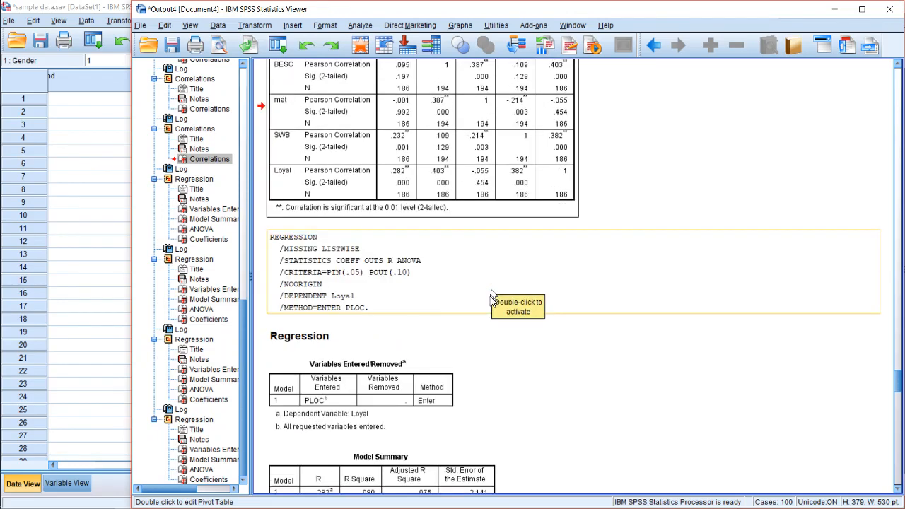
scroll(492, 316, "down", 15)
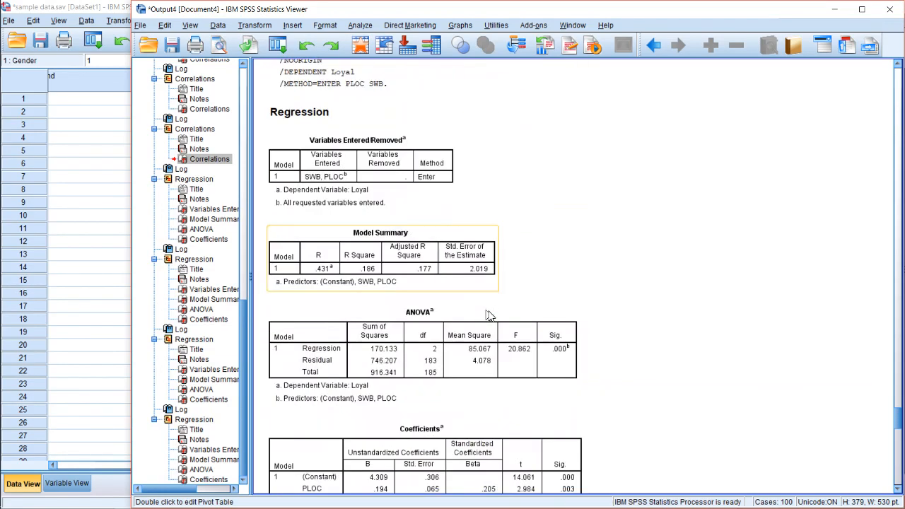
scroll(490, 317, "down", 10)
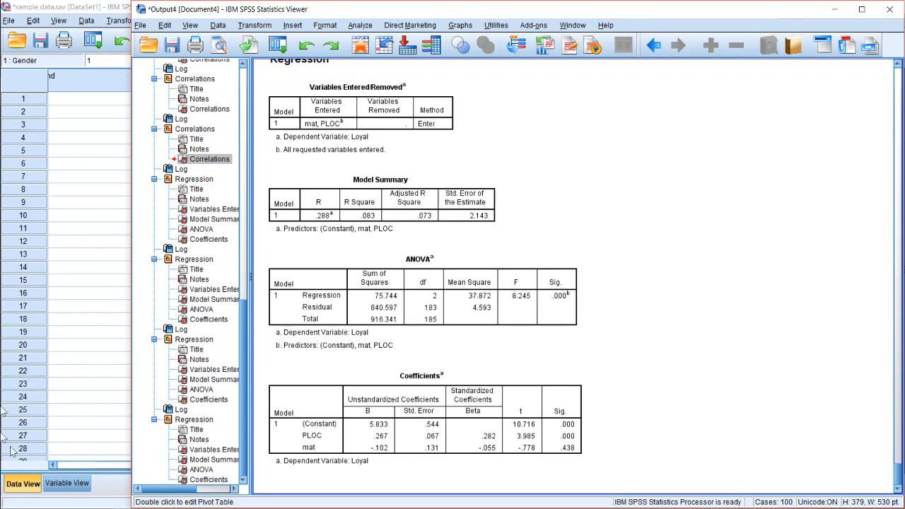
- Switch to the SPSS syntax window and add matxBESC as a third predictor after mat and BESC in the REGRESSION command
mouse_move(2, 212)
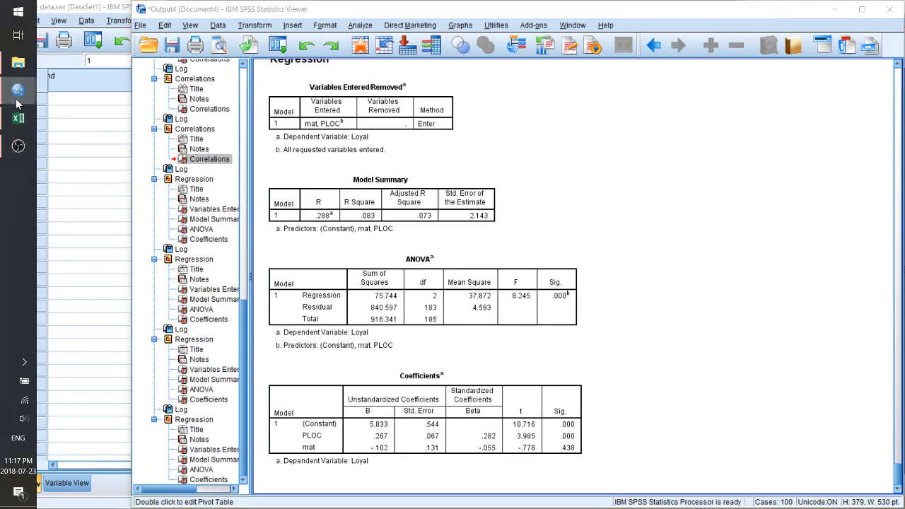
mouse_move(17, 103)
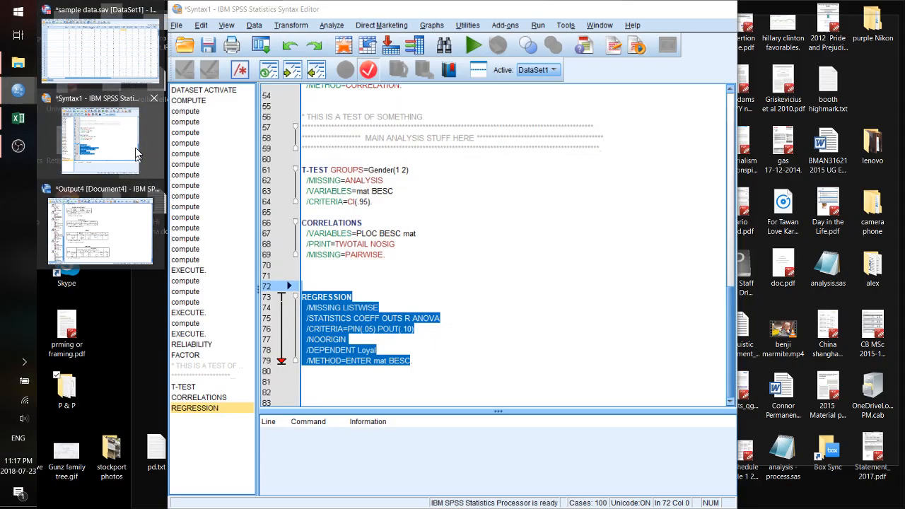
left_click(136, 147)
left_click(428, 330)
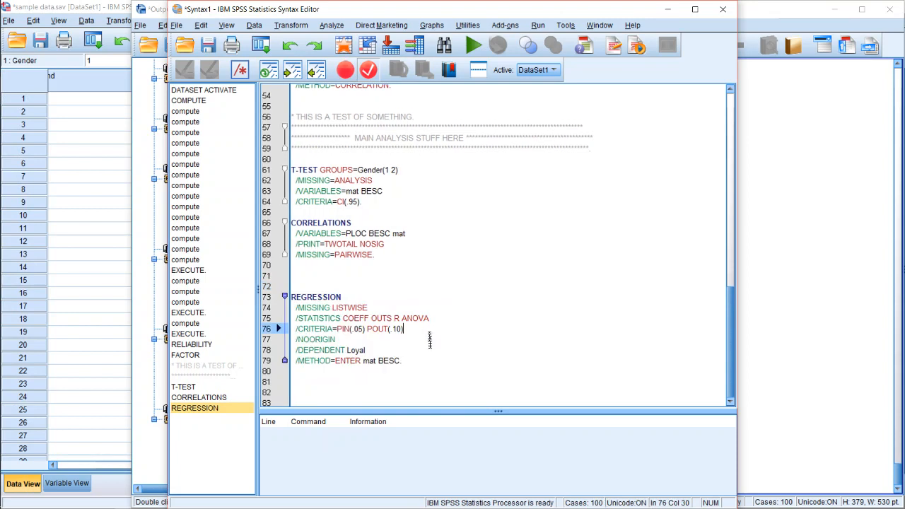
left_click(406, 362)
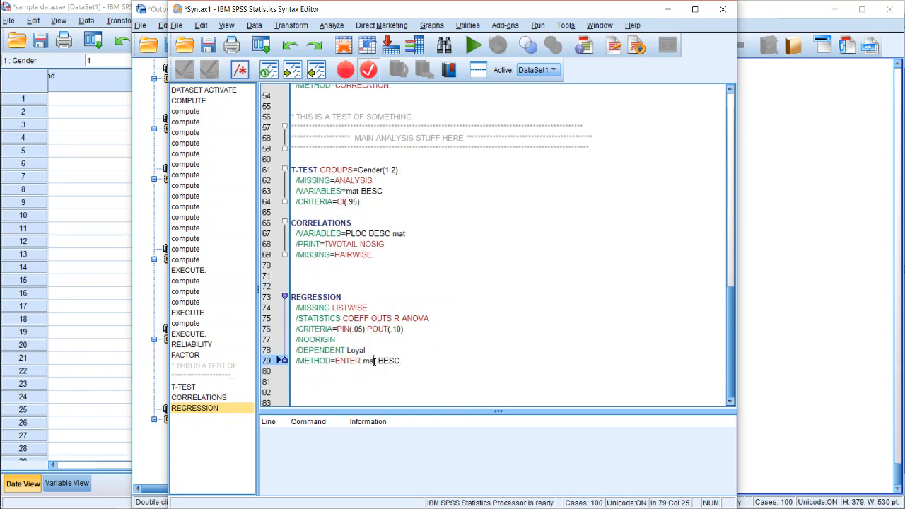
left_click(378, 361)
left_click(349, 350)
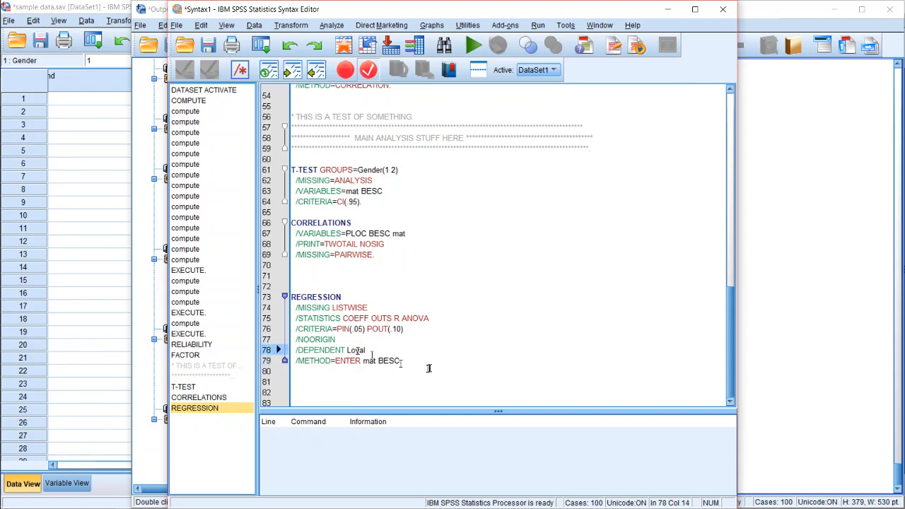
left_click(403, 360)
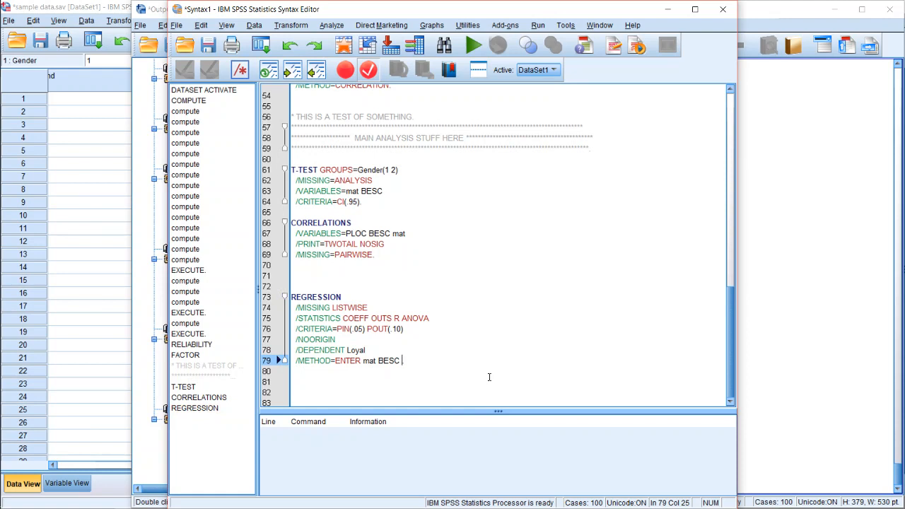
type("matxBESC")
type(".")
- Below the regression syntax, write "COMPUTE matxBESC = mat * BESC." followed by "EXECUTE." on the following line
left_click(299, 373)
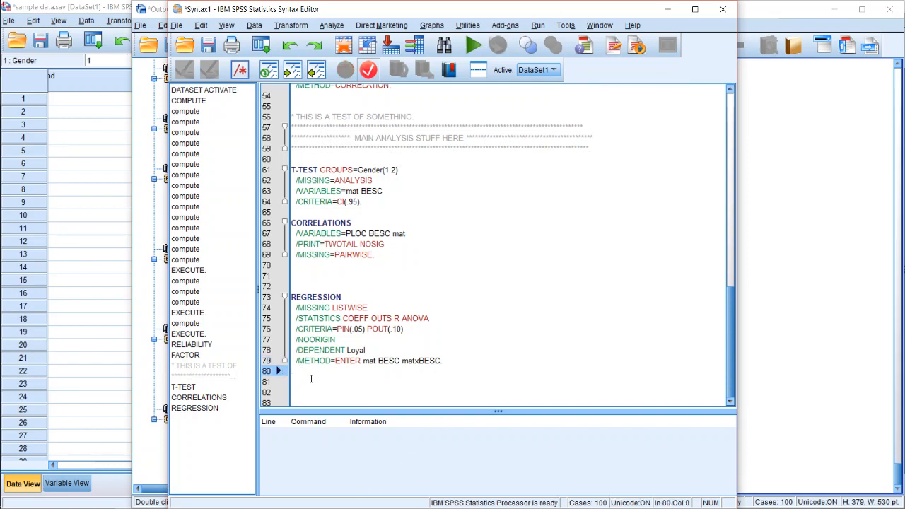
key("Return")
type("COM")
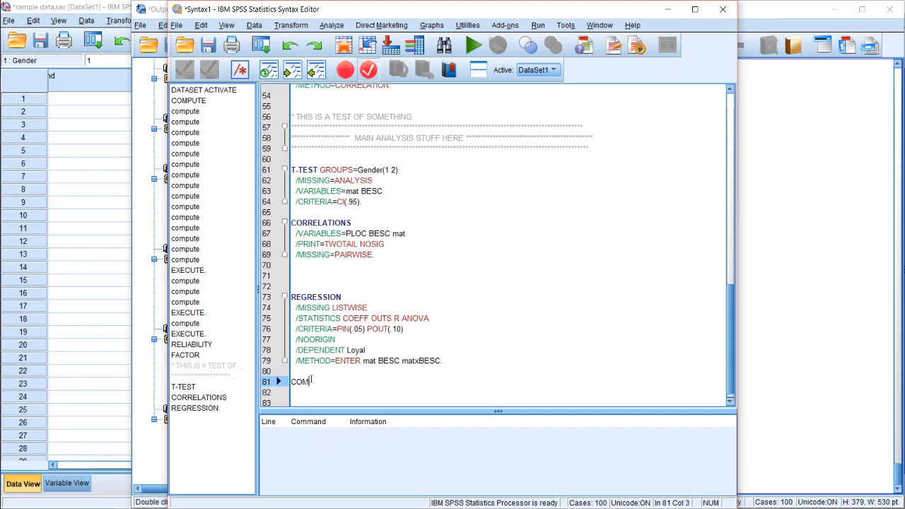
type("PUTE")
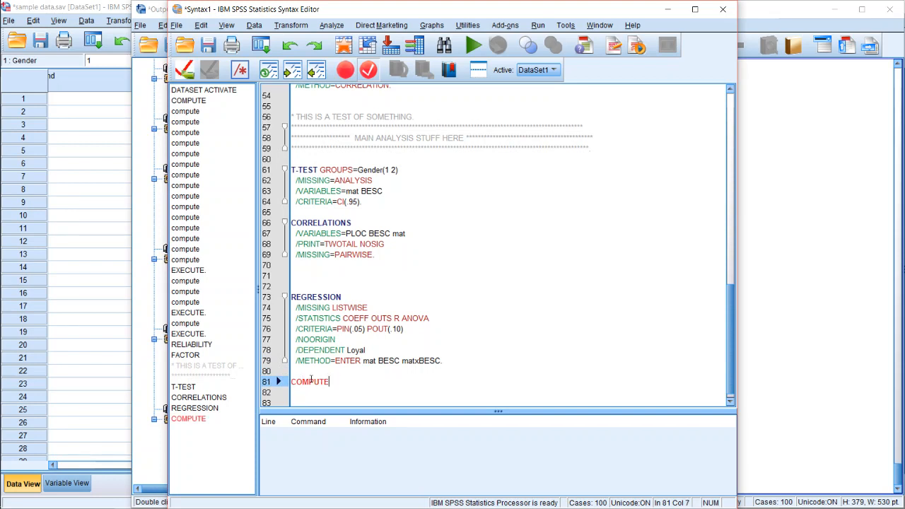
type(" mat *")
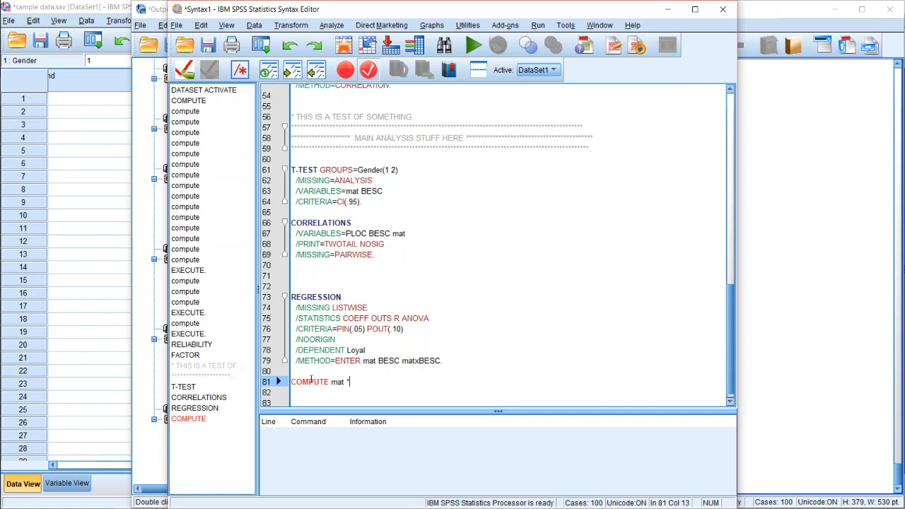
key("BackSpace")
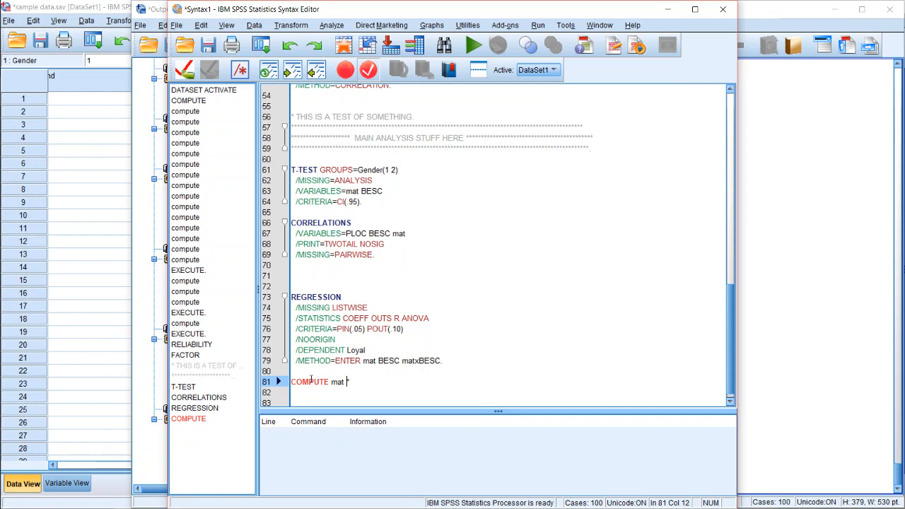
type("xBESC = mat * BESC.")
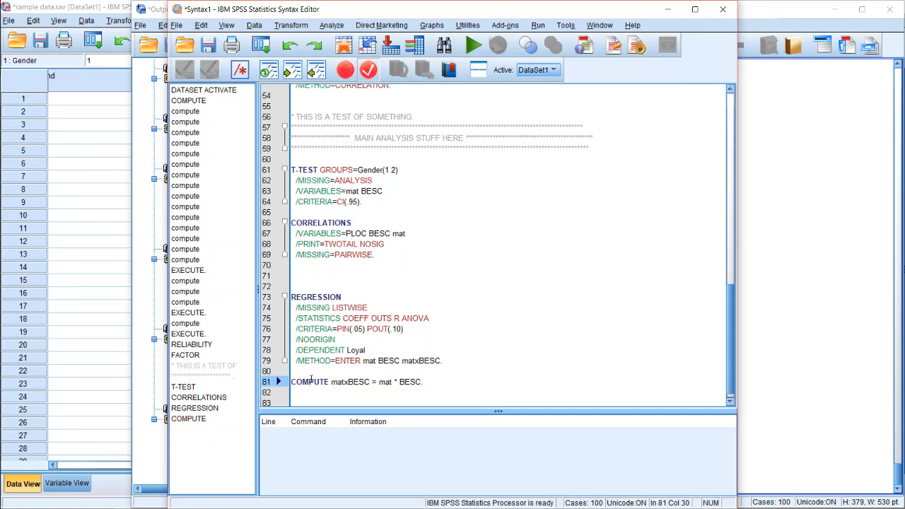
key("Return")
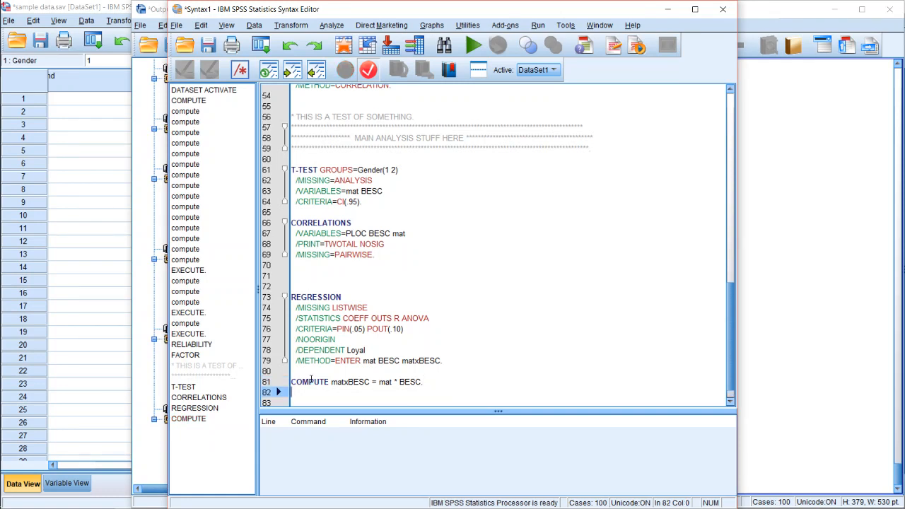
type("EXECUTE.")
- Run only the COMPUTE matxBESC and EXECUTE lines of the syntax
key("shift+Up")
key("shift+Up")
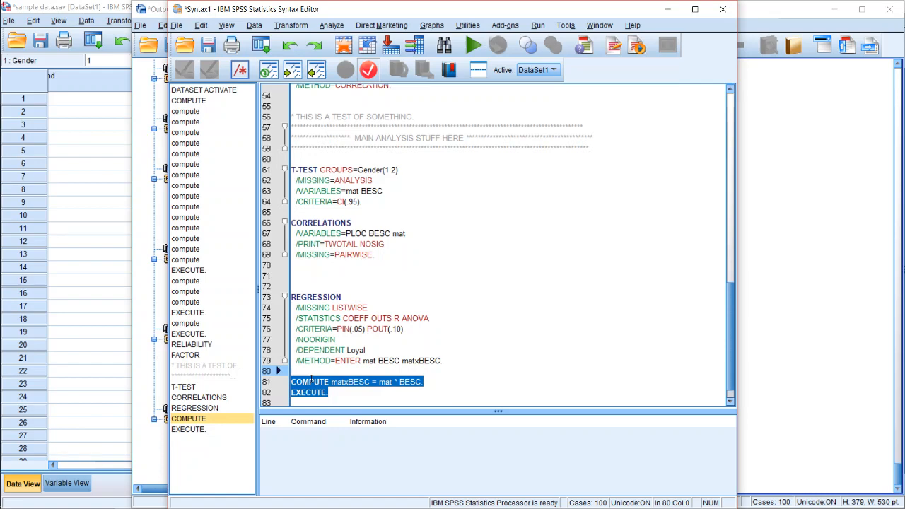
left_click(472, 47)
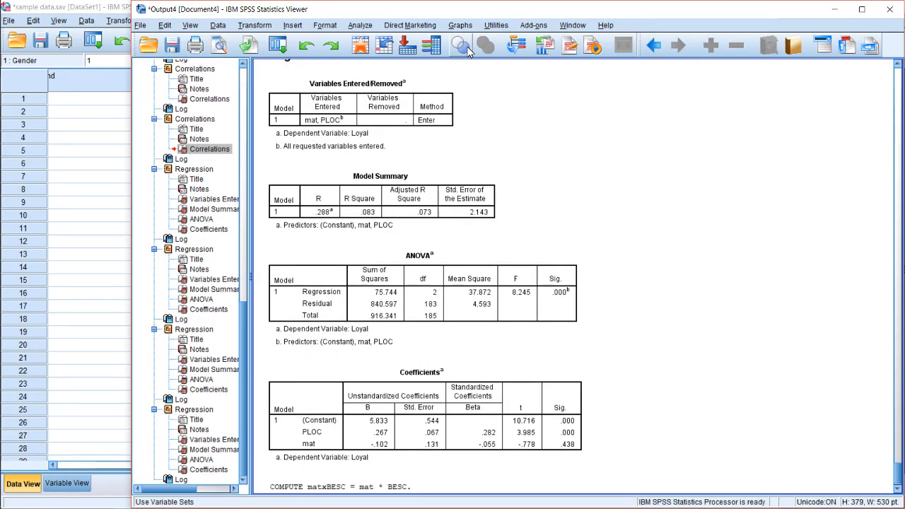
- Show the variable definitions of the sample data and select the matxBESC variable's row
left_click(106, 352)
scroll(131, 410, "down", 1)
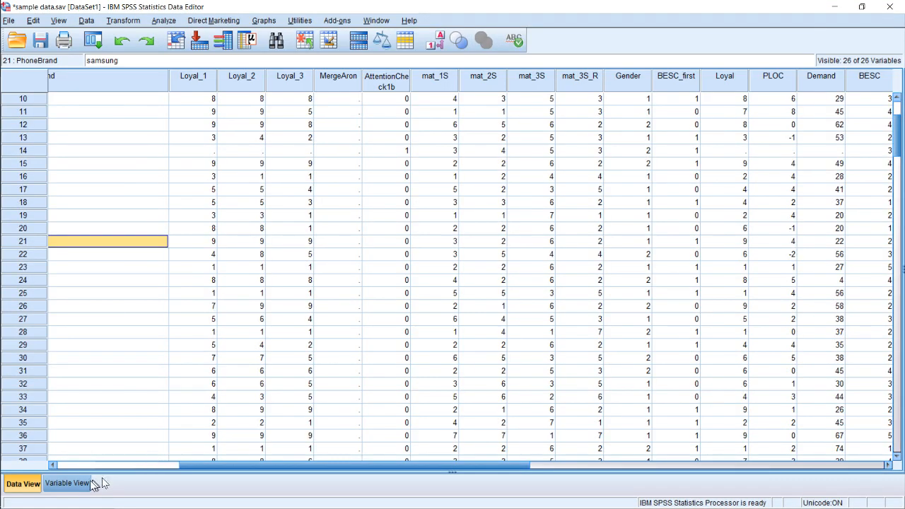
left_click(67, 483)
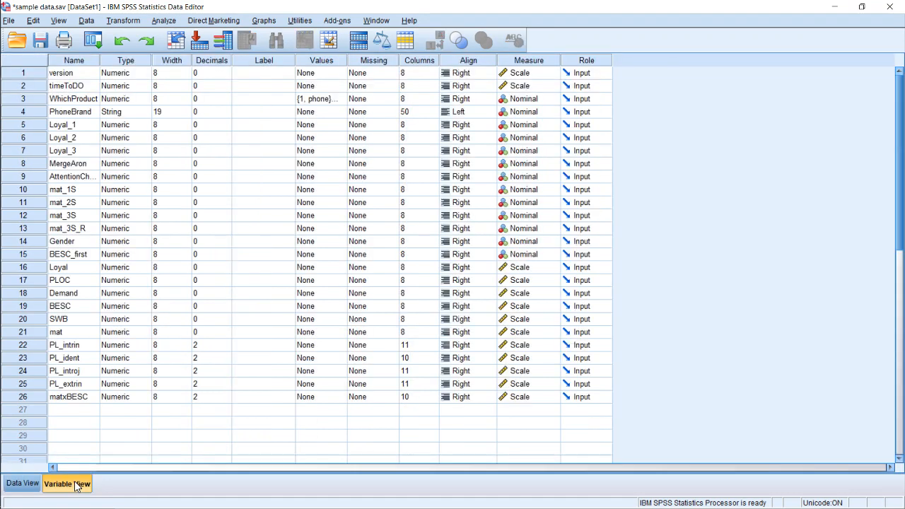
left_click(34, 402)
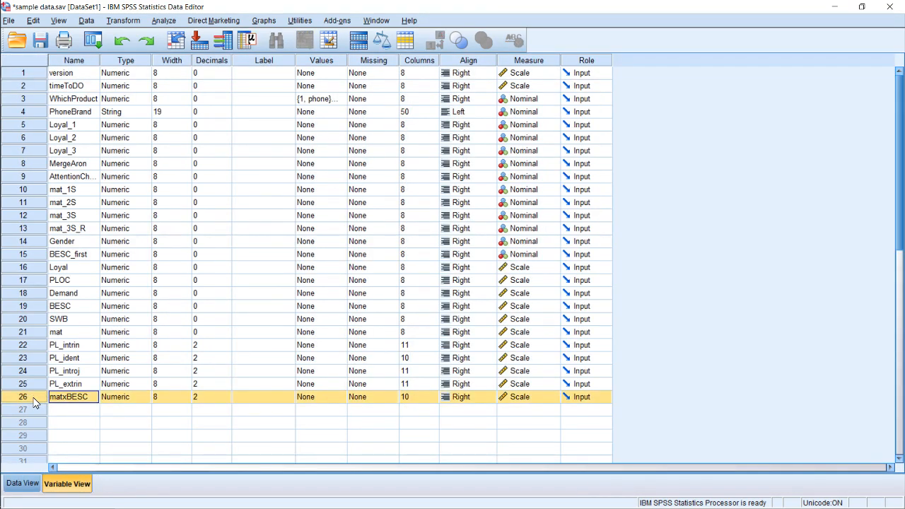
- Open the matxBESC column in the data and check its values for cases 3, 1, 2, 5 and 12
double_click(34, 401)
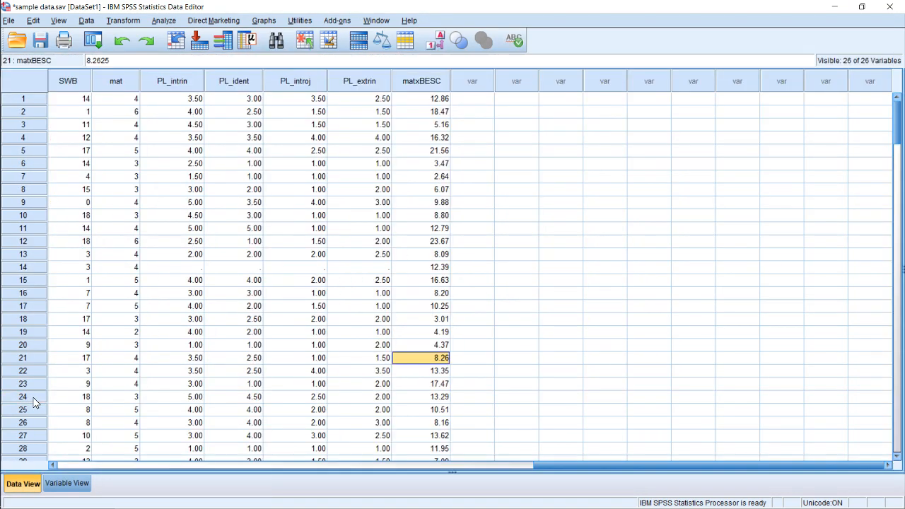
left_click(427, 125)
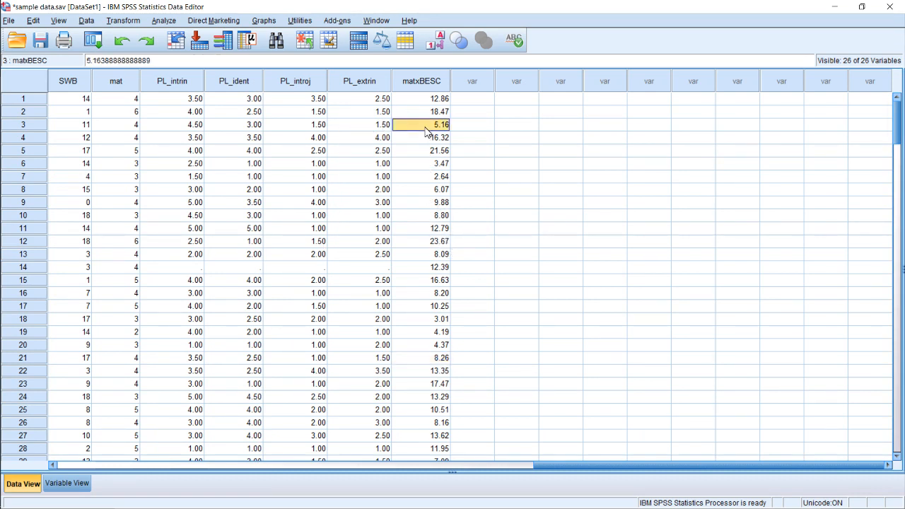
left_click(429, 100)
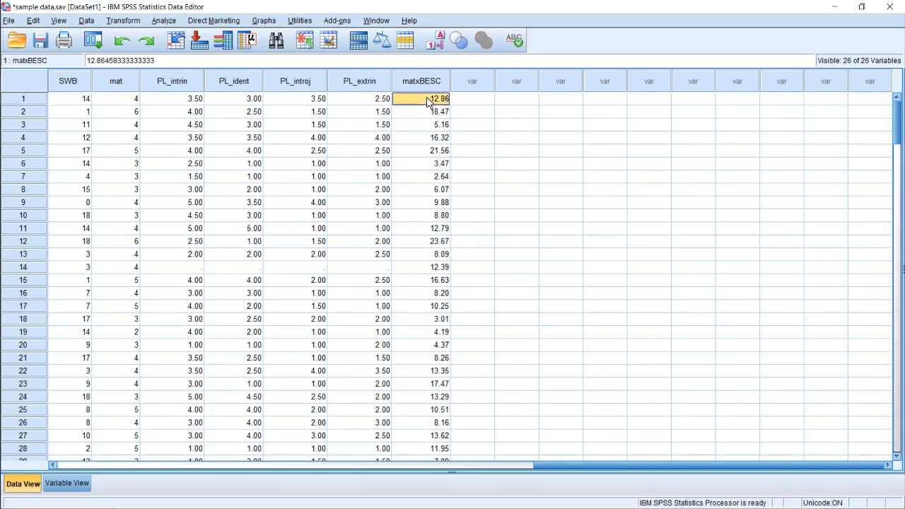
left_click(430, 112)
left_click(430, 151)
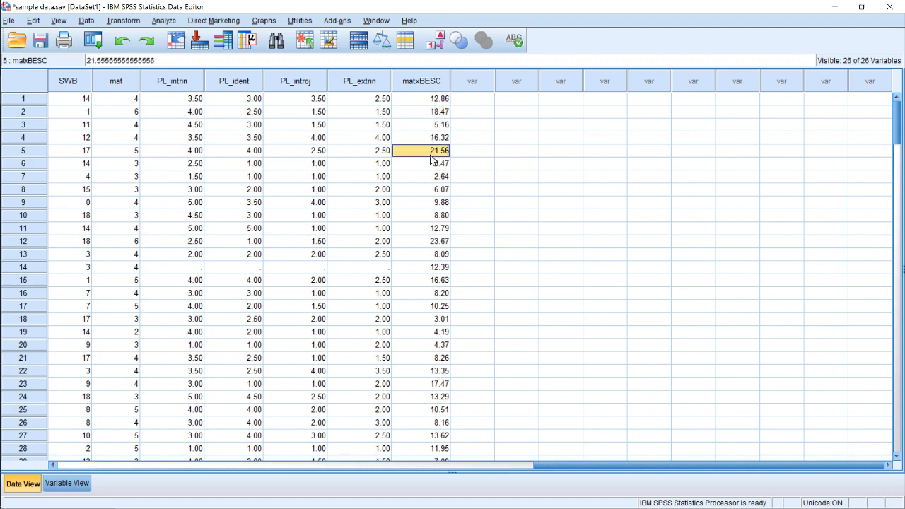
left_click(435, 241)
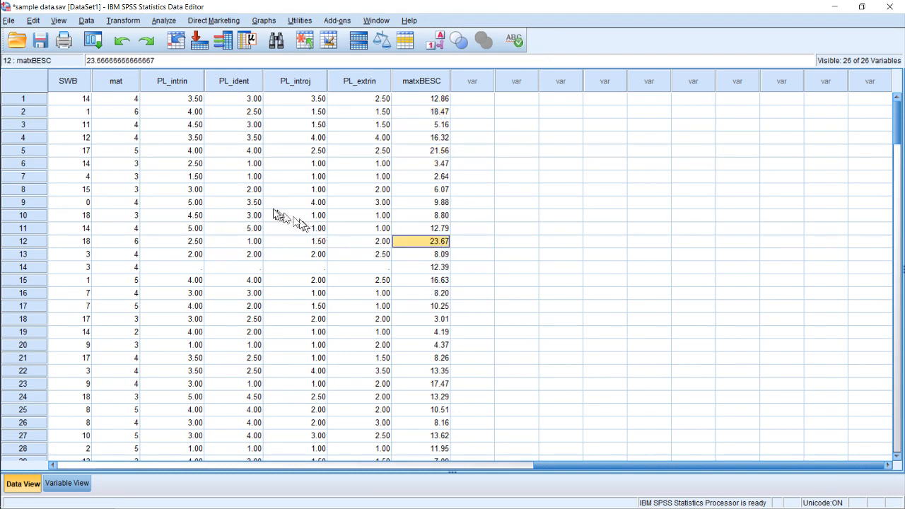
- Check the unrounded mat values of cases 3 and 12, briefly viewing the variable definitions before returning to the data
left_click(129, 129)
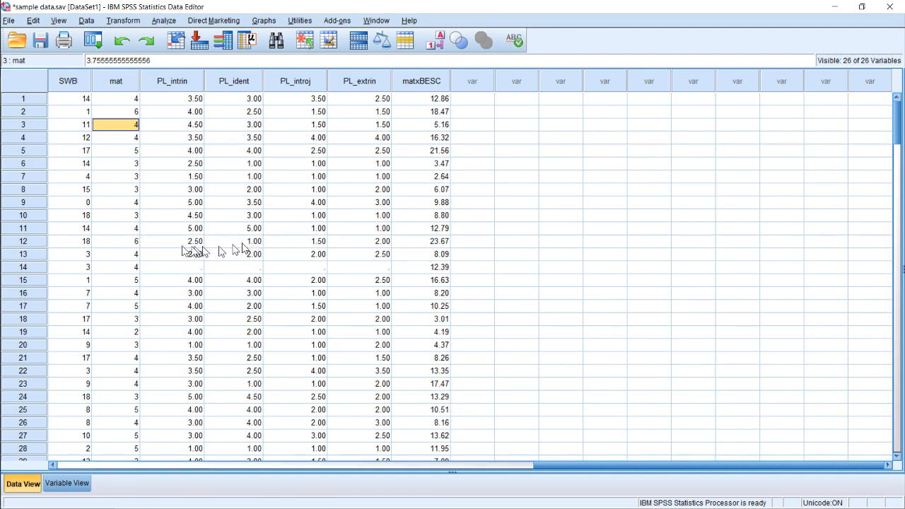
left_click(137, 243)
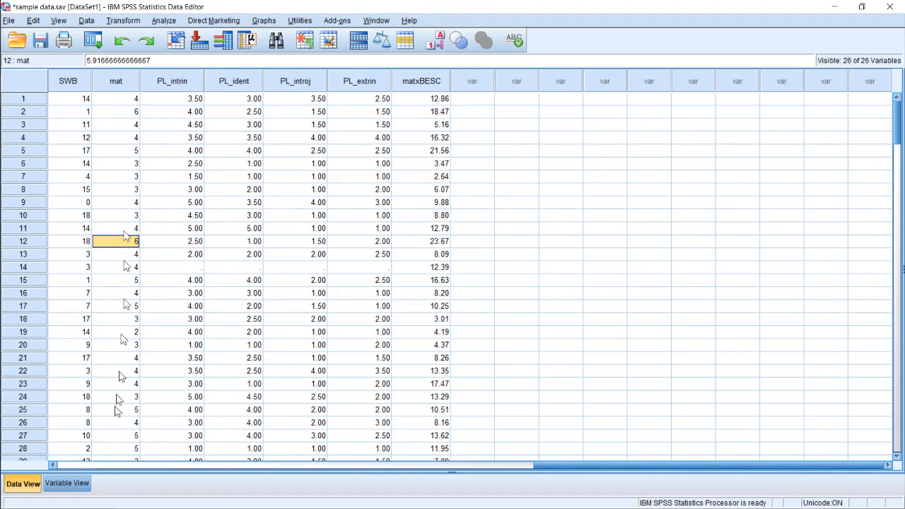
left_click(53, 490)
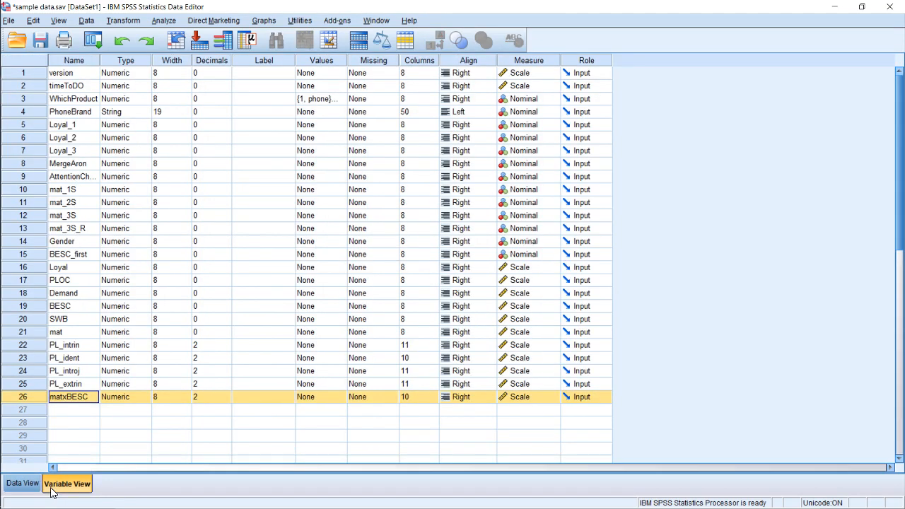
left_click(18, 485)
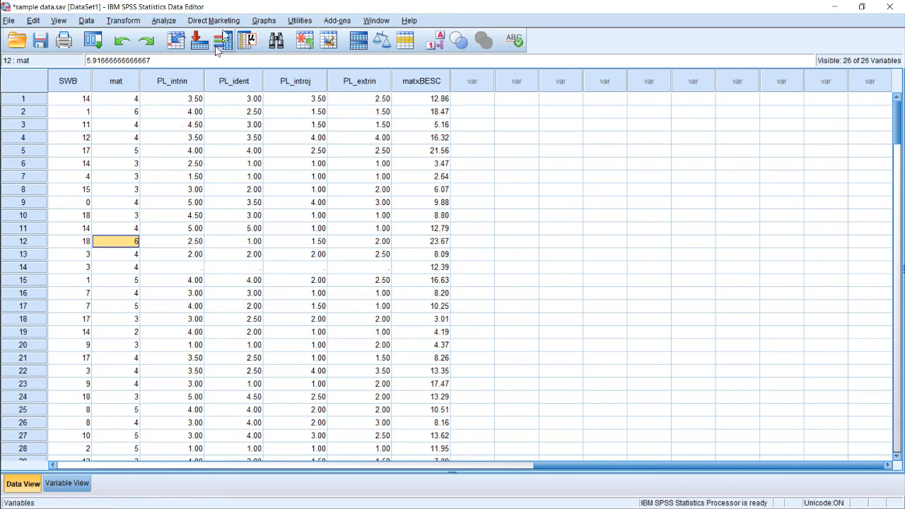
- Compute a new variable matPlus400 with the numeric expression mat + 400, and select the mat value of case 16
left_click(124, 22)
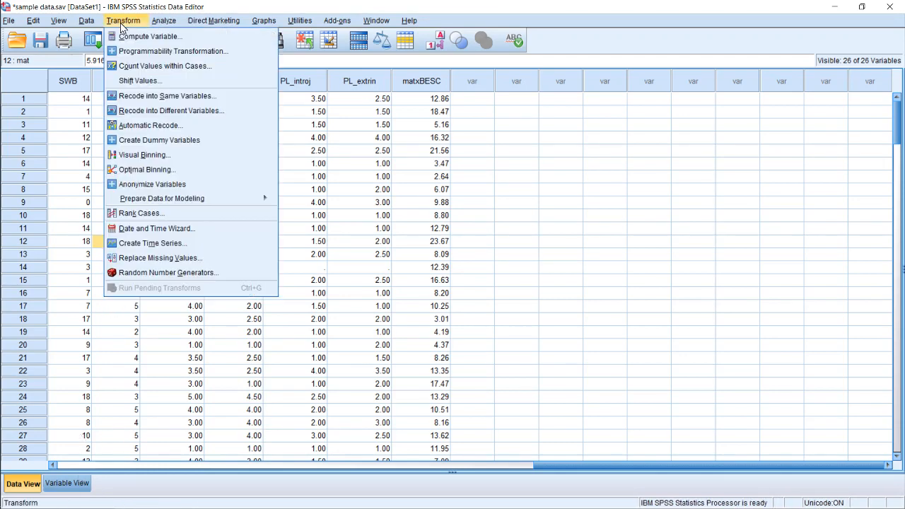
left_click(141, 36)
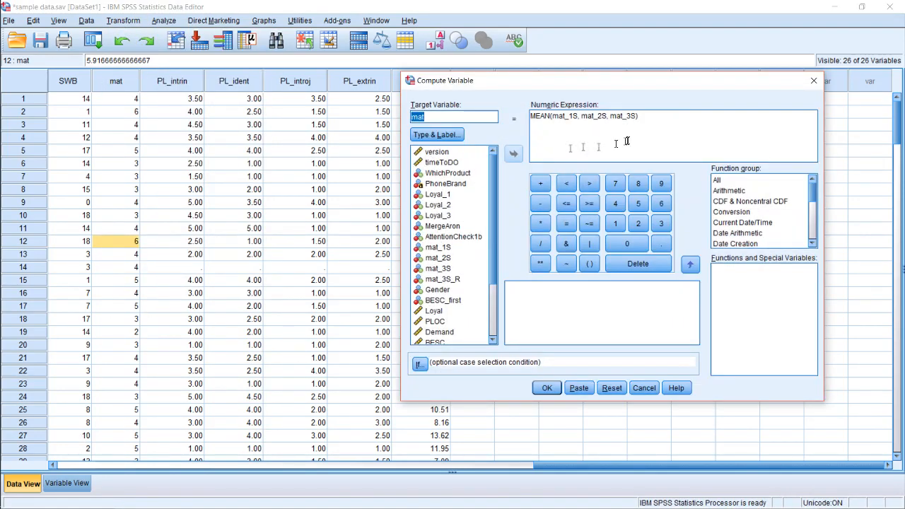
left_click(438, 117)
left_click_drag(616, 117, 523, 118)
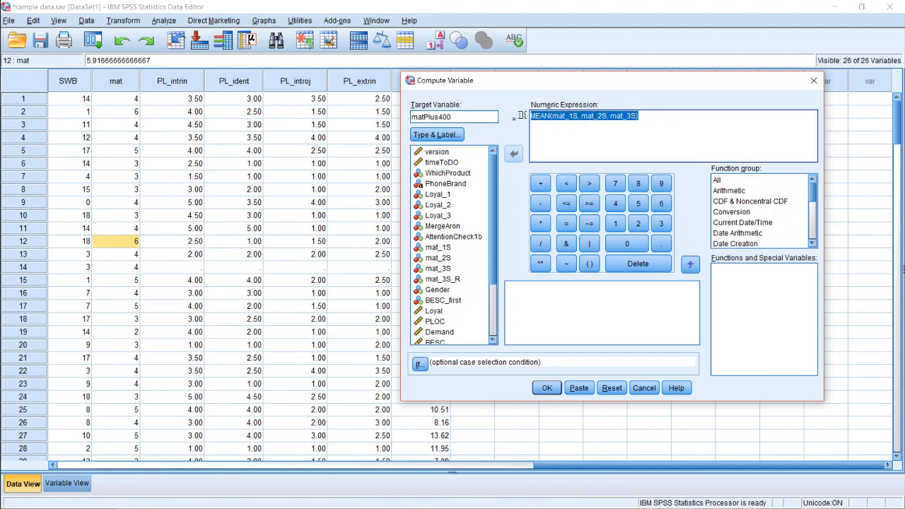
type("mat + 400")
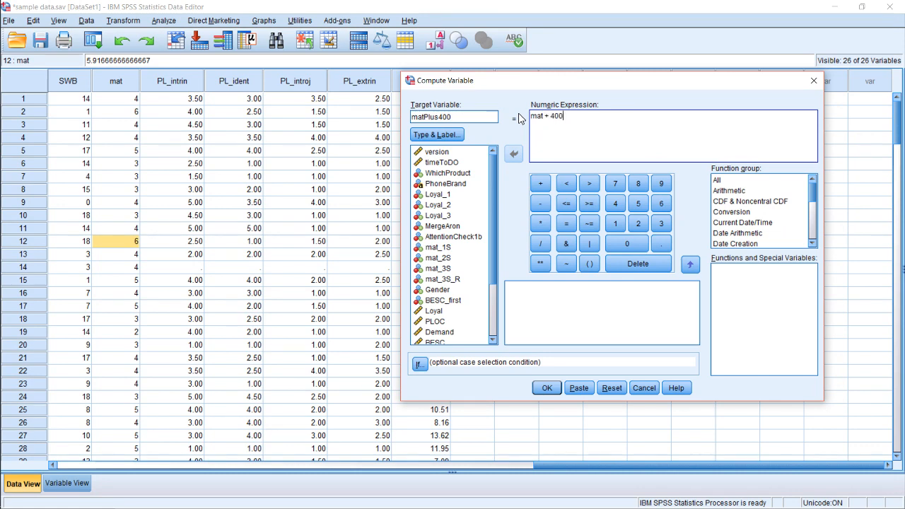
left_click(547, 388)
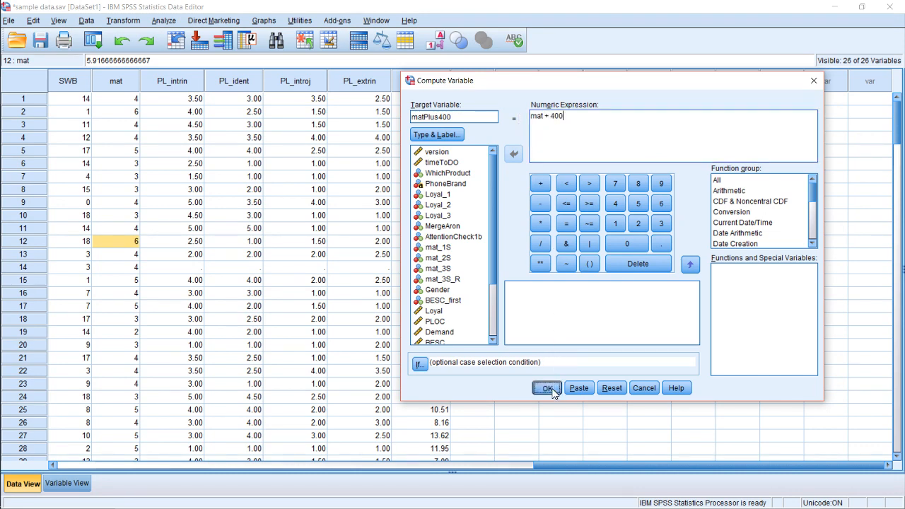
left_click(107, 294)
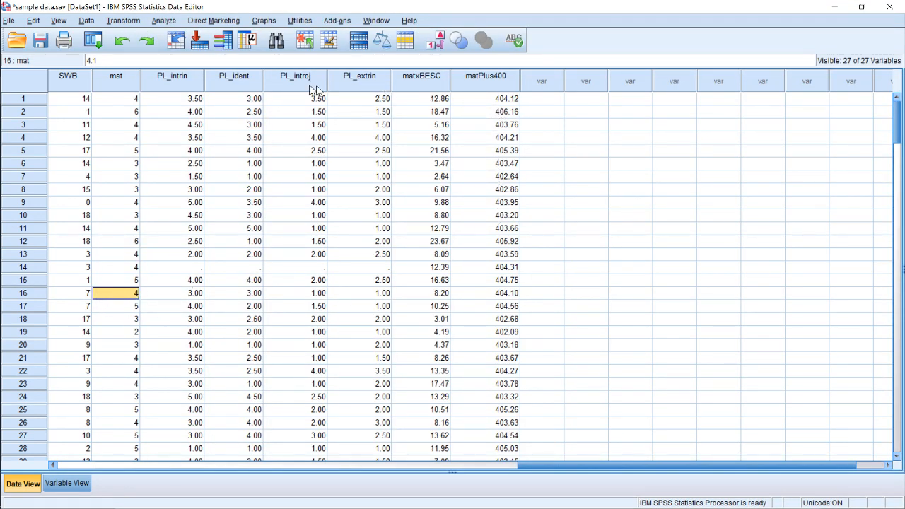
- Add matPlus400 to PLOC, BESC, mat, SWB and Loyal in a bivariate Pearson correlation and run it
left_click(167, 21)
mouse_move(178, 48)
mouse_move(182, 130)
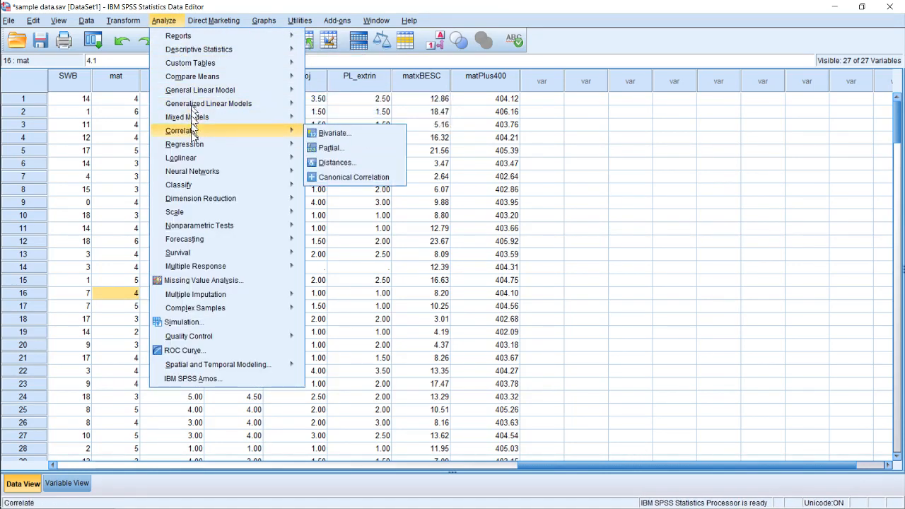
left_click(346, 135)
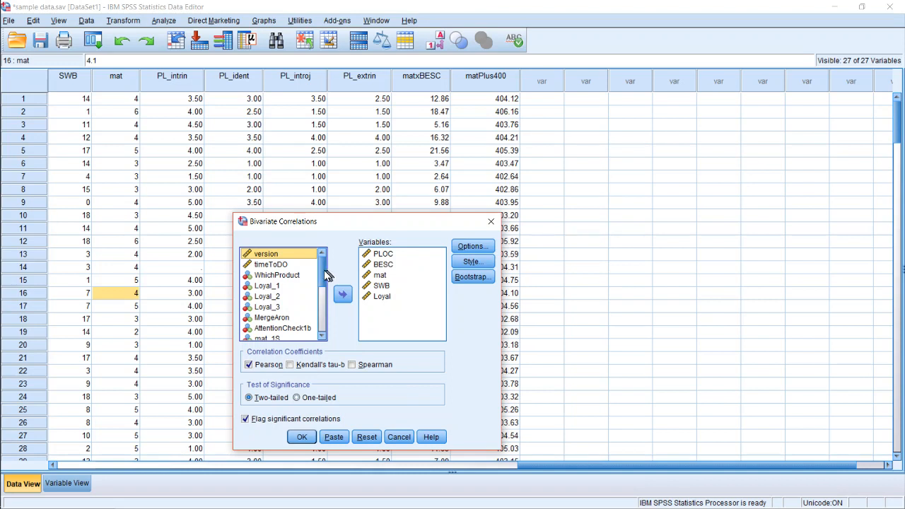
left_click_drag(322, 272, 323, 318)
left_click(278, 336)
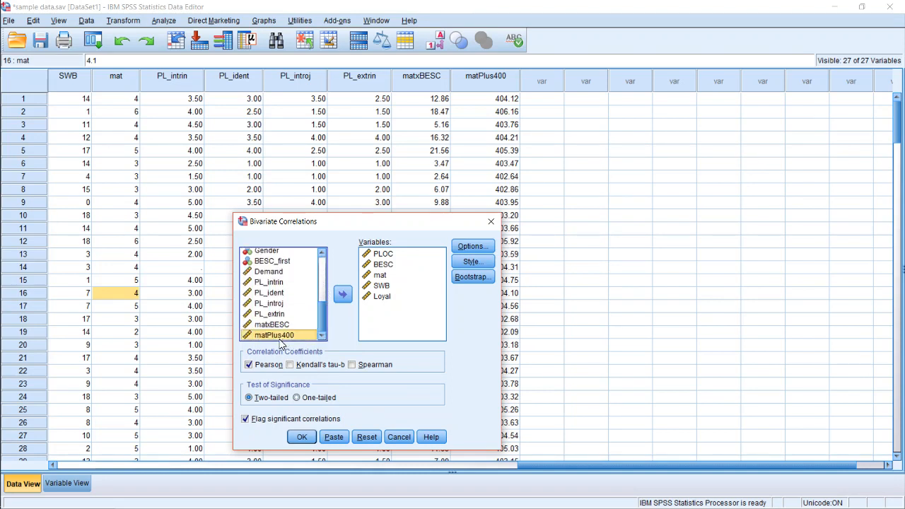
left_click(343, 294)
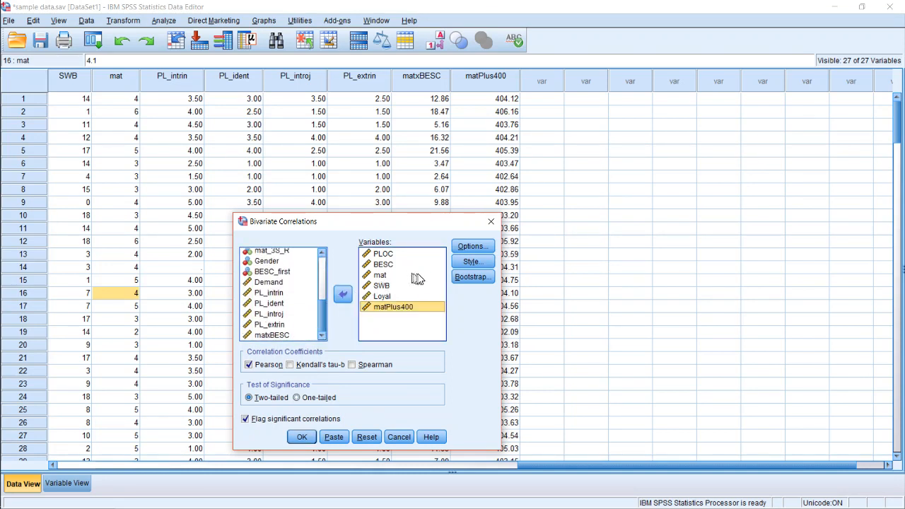
left_click(304, 437)
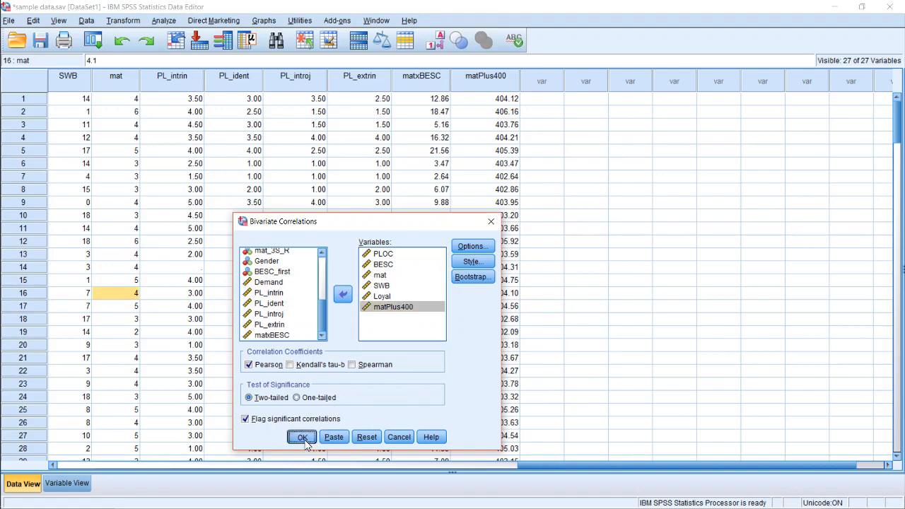
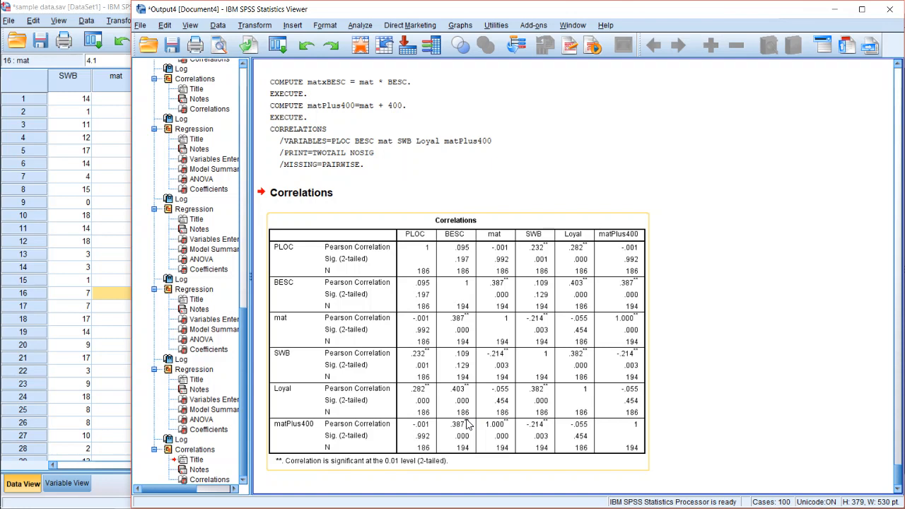
- Review the correlation output, then return to the data and select the matPlus400 value of case 1
scroll(453, 342, "up", 1)
scroll(484, 343, "down", 1)
left_click(116, 256)
left_click(79, 254)
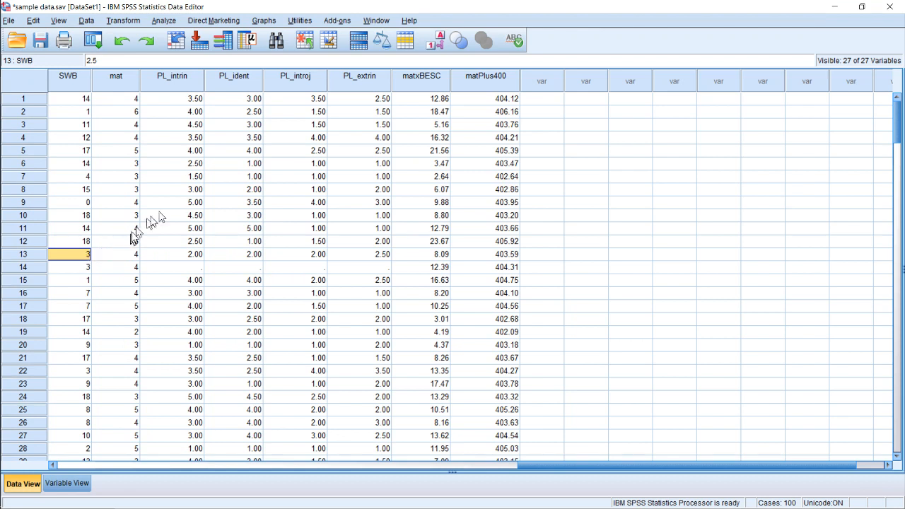
left_click(474, 100)
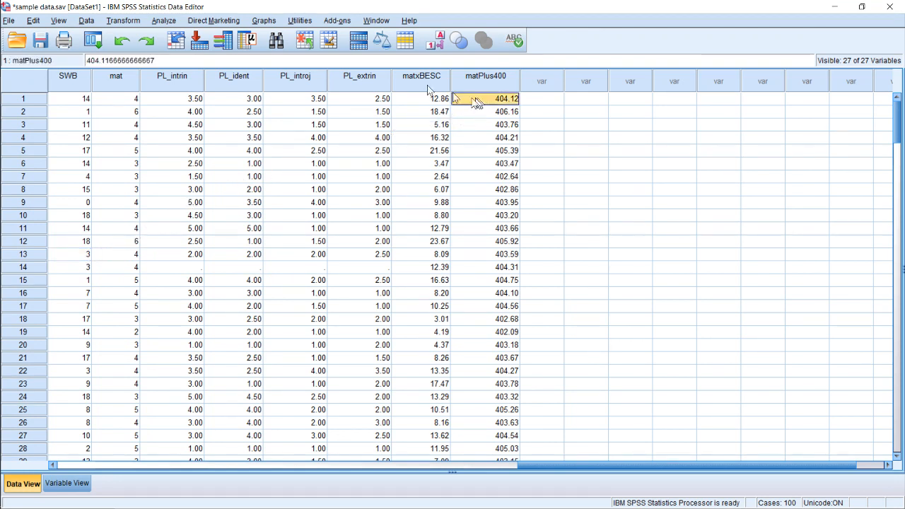
- Run Descriptives on only mat and BESC by removing SWB and PLOC from the variables, and show the resulting table
left_click(164, 22)
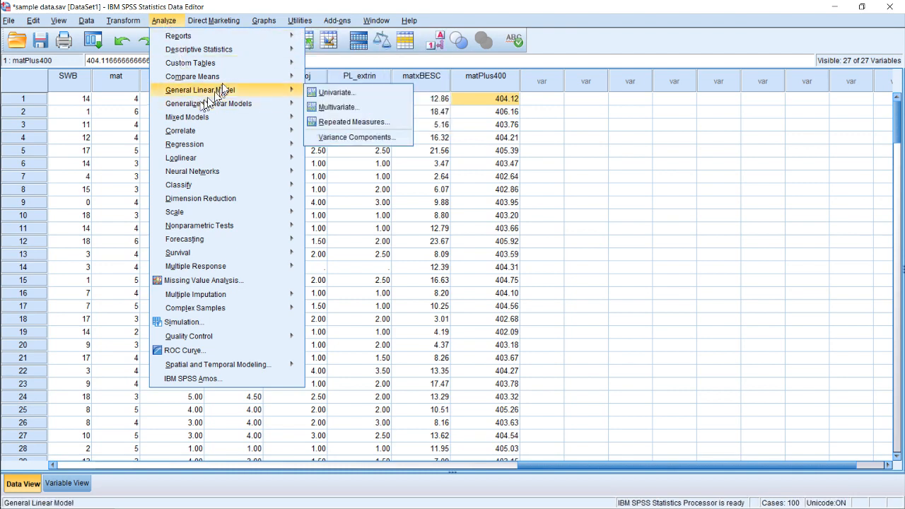
mouse_move(248, 55)
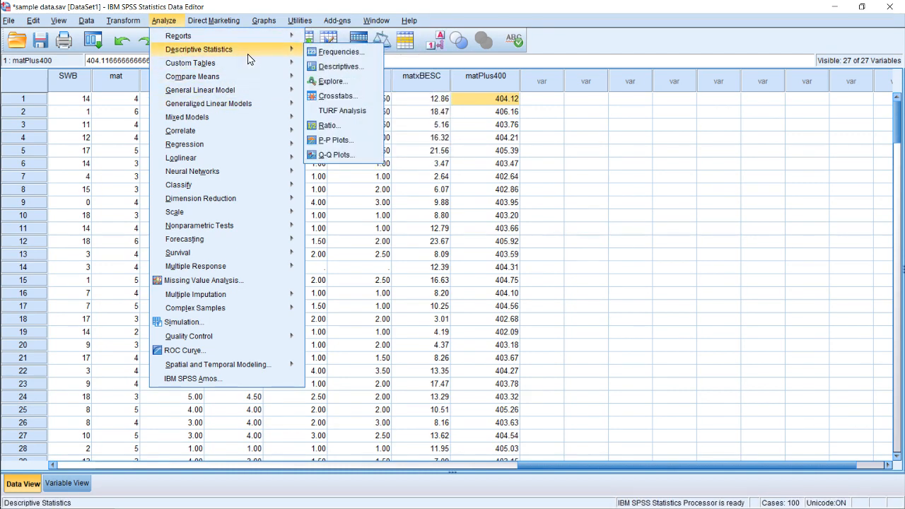
left_click(323, 67)
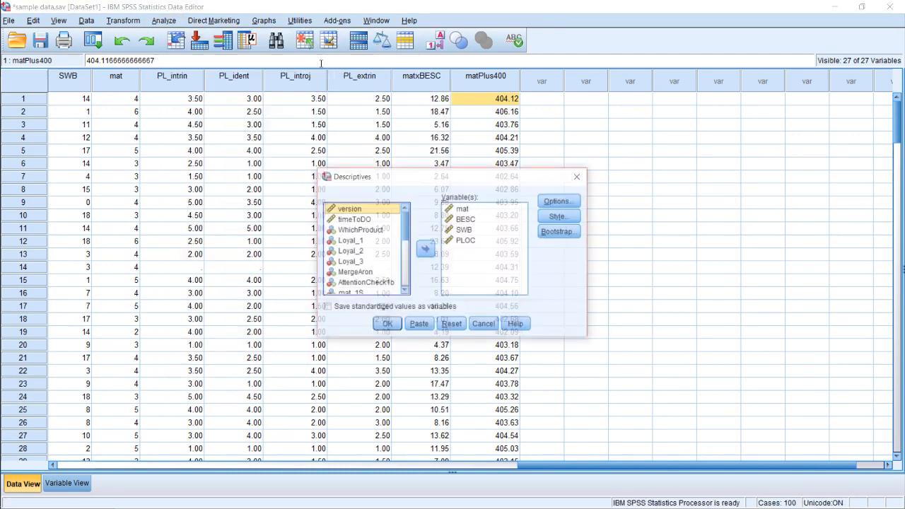
left_click(464, 230)
left_click(465, 241, "ctrl")
left_click(425, 249)
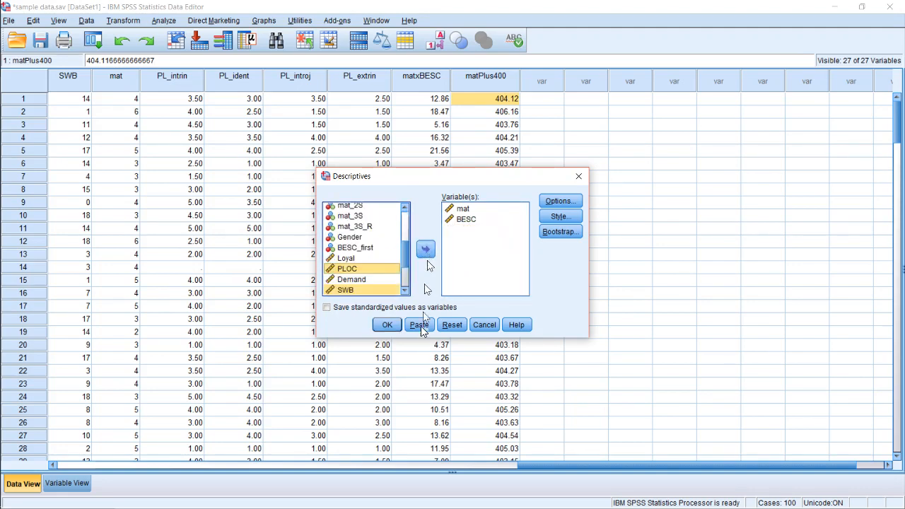
left_click(387, 325)
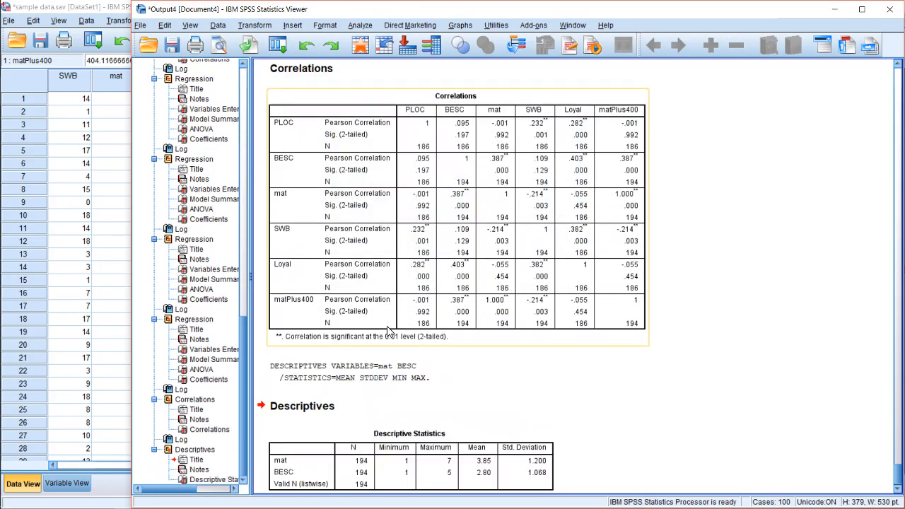
scroll(387, 331, "down", 1)
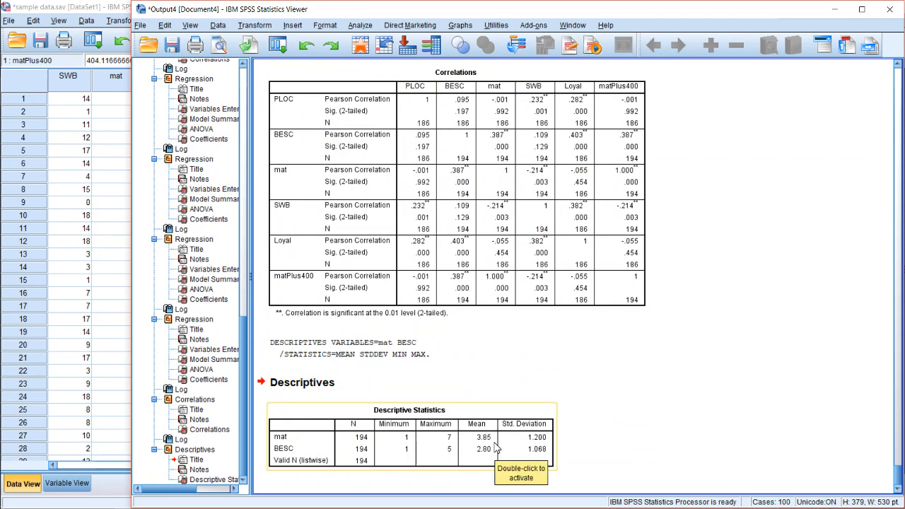
- Switch to the syntax window and insert two blank lines above the COMPUTE matxBESC statement
mouse_move(2, 340)
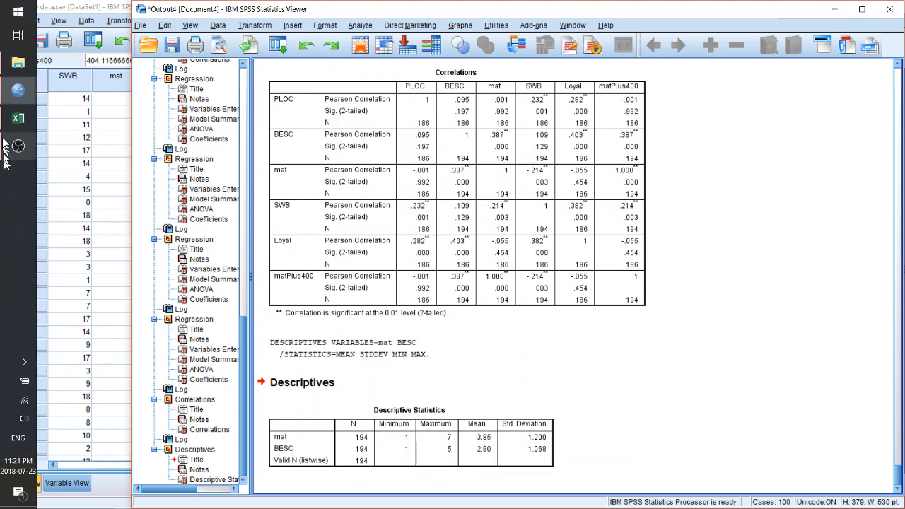
mouse_move(15, 146)
left_click(120, 138)
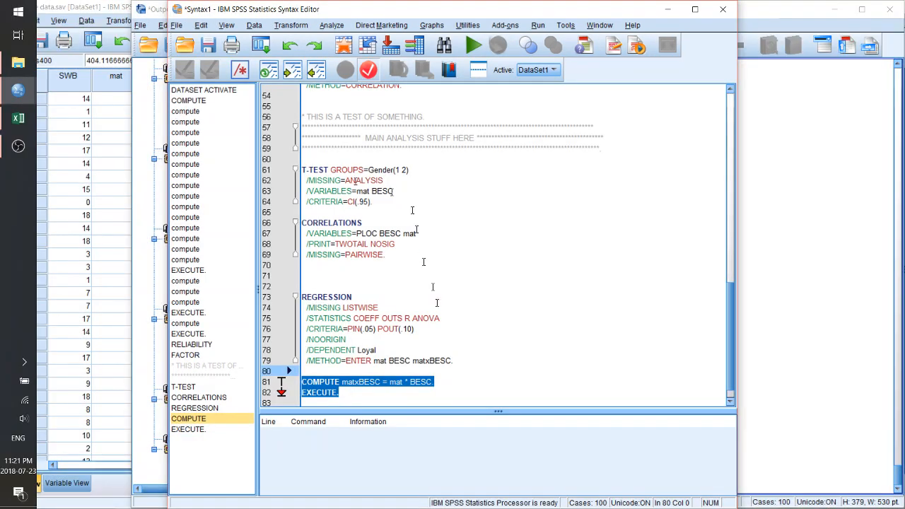
left_click(473, 382)
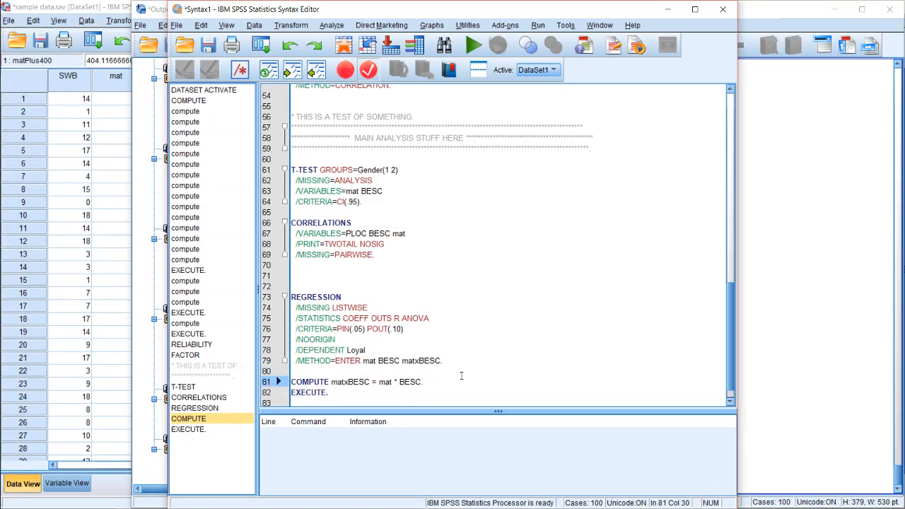
key("Home")
key("Return")
key("Return")
key("Up")
key("Up")
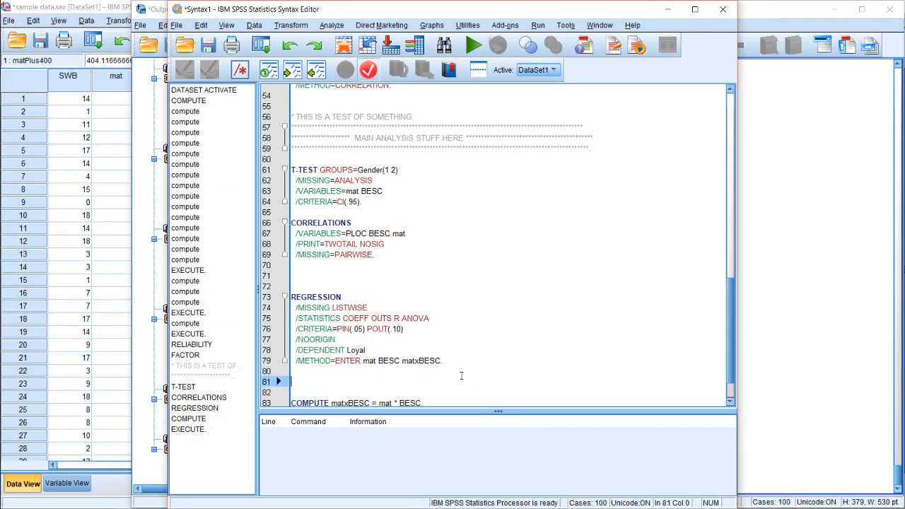
- Write the statement COMPUTE mat_centered = mat - 3.85. above the matxBESC computation
type("COMPUTE ")
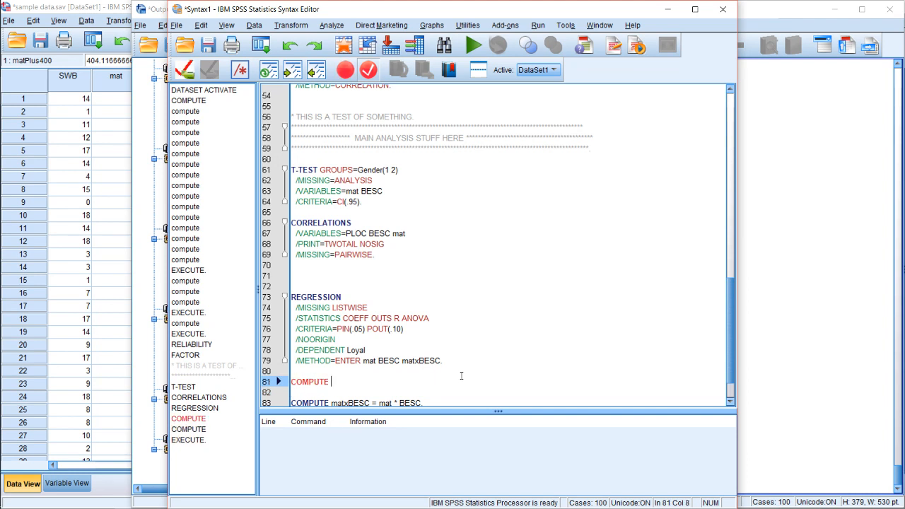
type("mat_c")
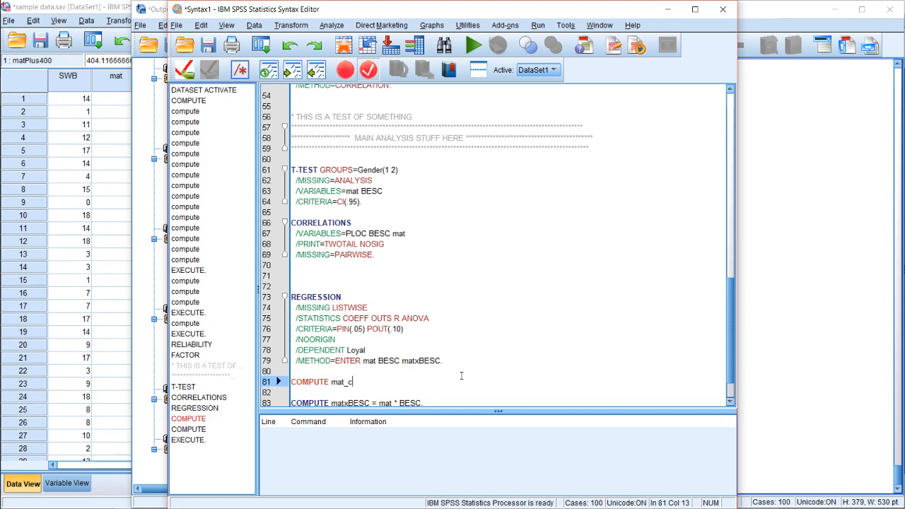
key("BackSpace")
key("BackSpace")
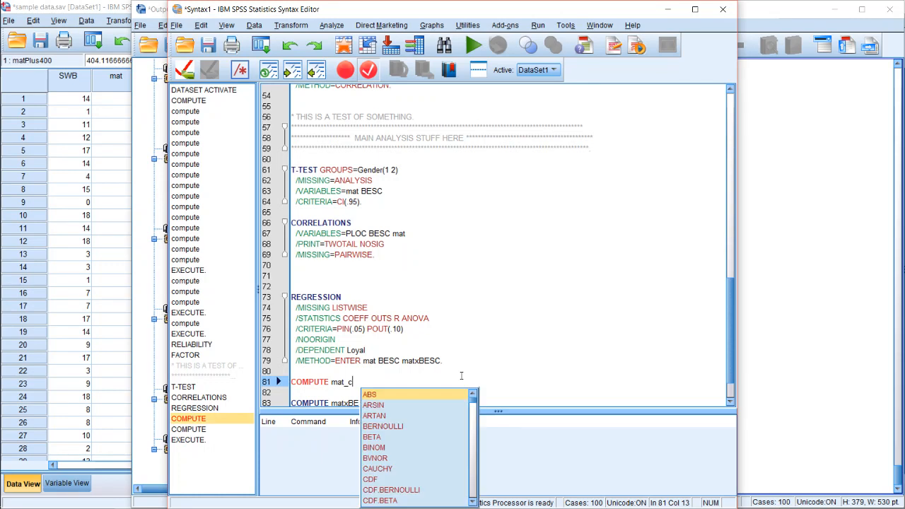
key("Escape")
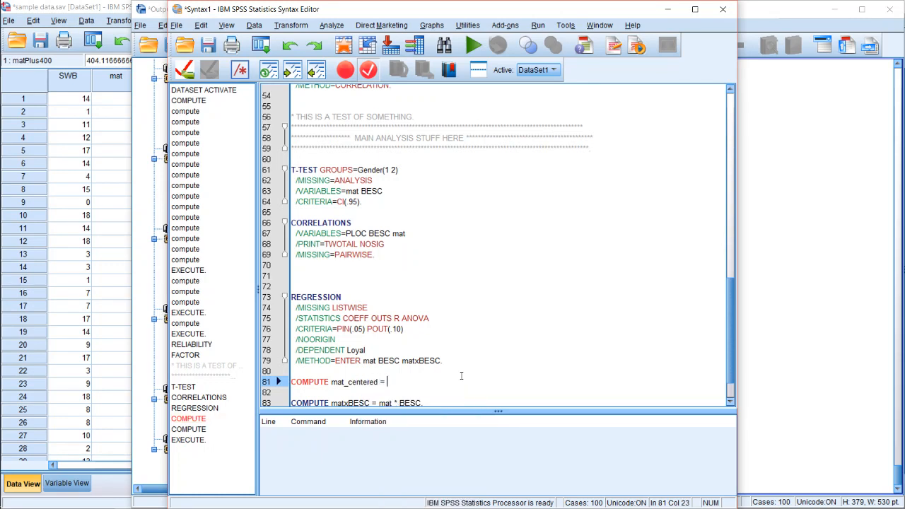
type("ed = mat -")
left_click_drag(304, 13, 505, 5)
type("- ")
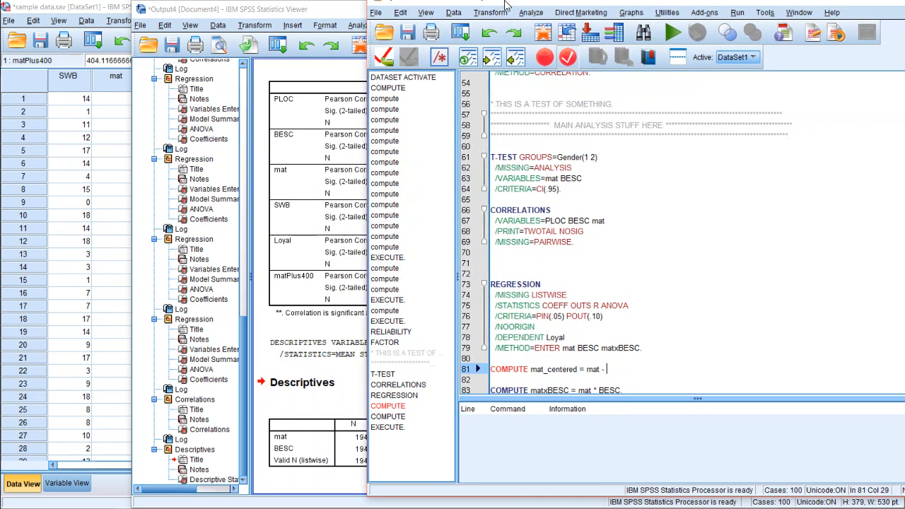
type("3.85.")
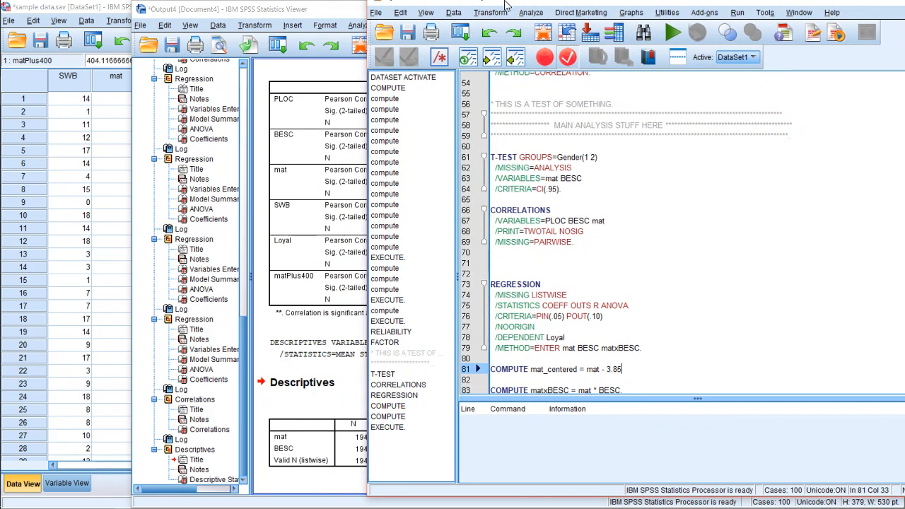
- Add COMPUTE BESC_c = BESC - 2.80. below the mat_centered line, followed by an EXECUTE. line
key("Down")
type("C")
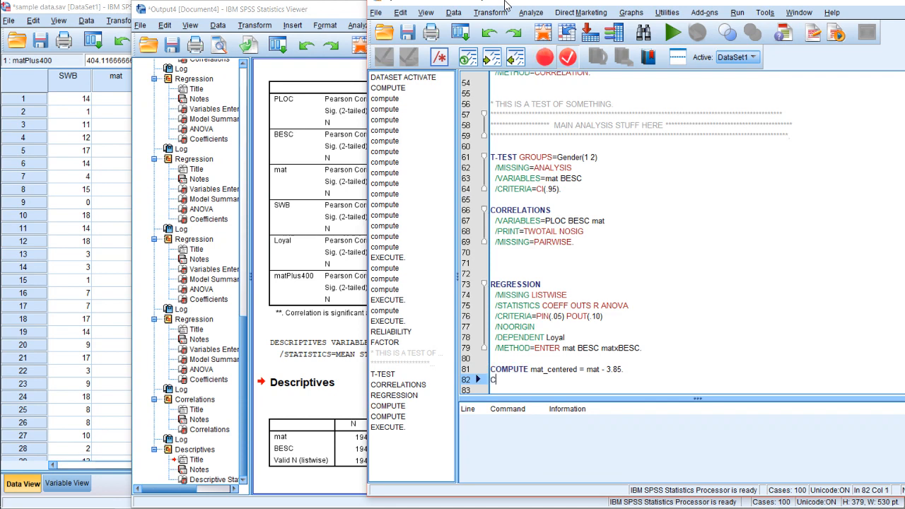
type("OMPUTE BESC ")
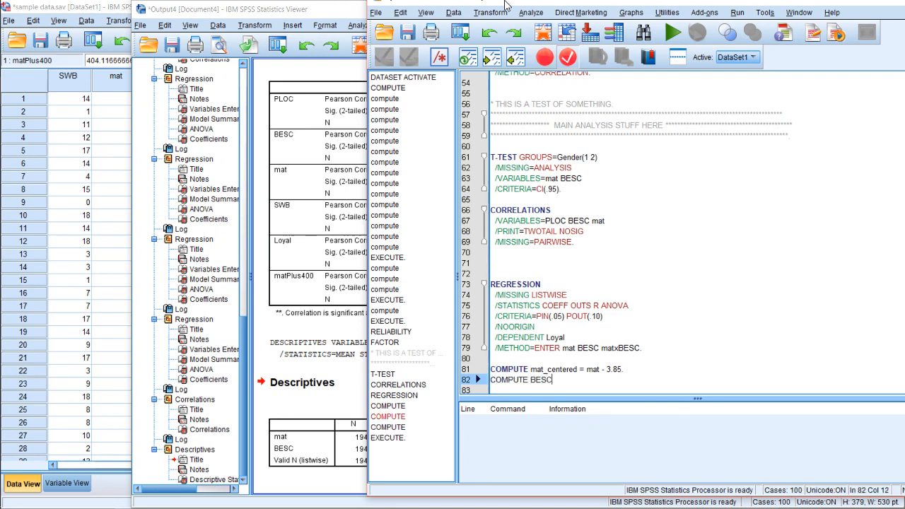
type("_c = ")
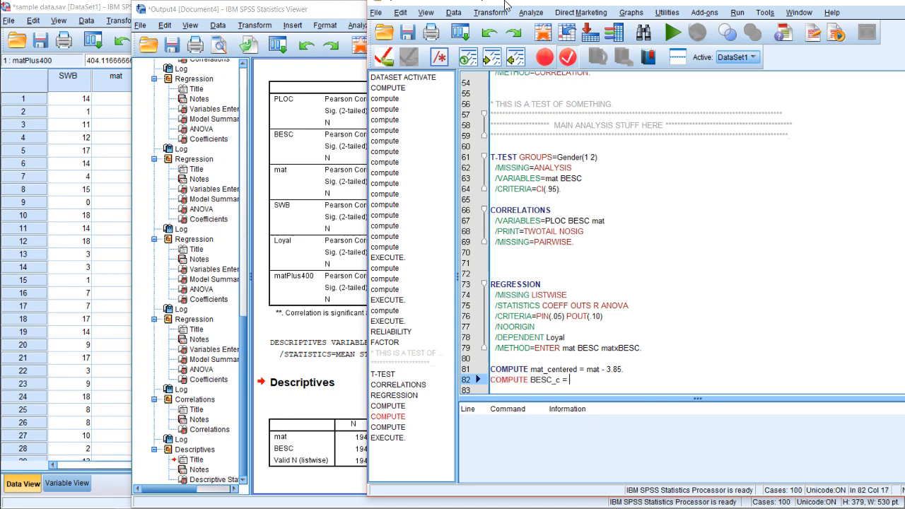
type("BESC -")
left_click_drag(410, 4, 356, 13)
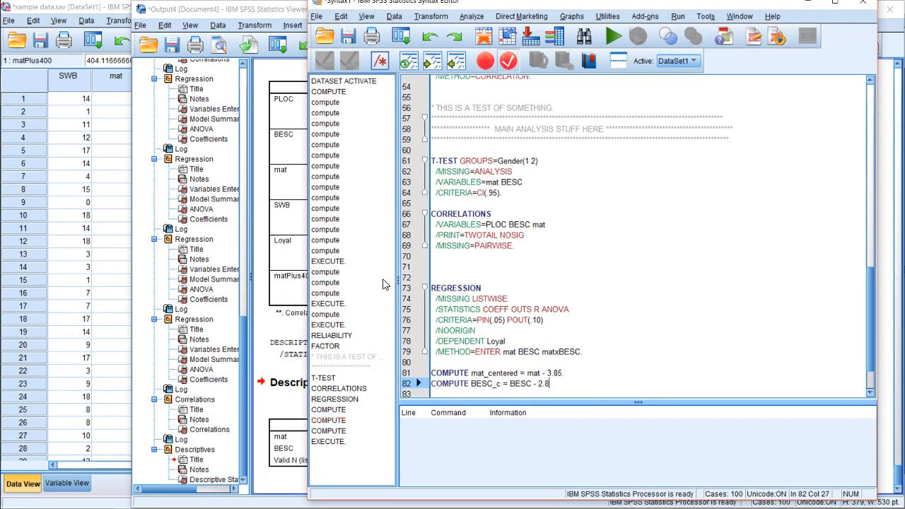
type("80")
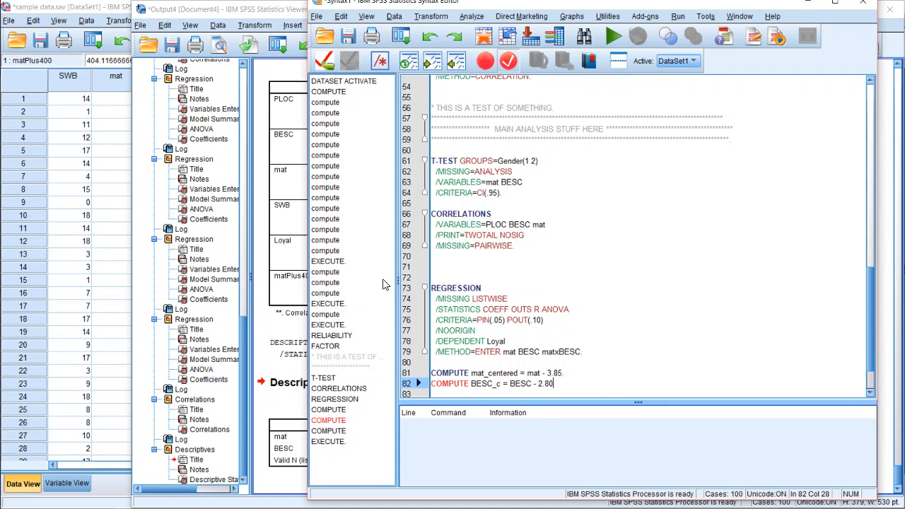
type(".")
key("Return")
type("EXE")
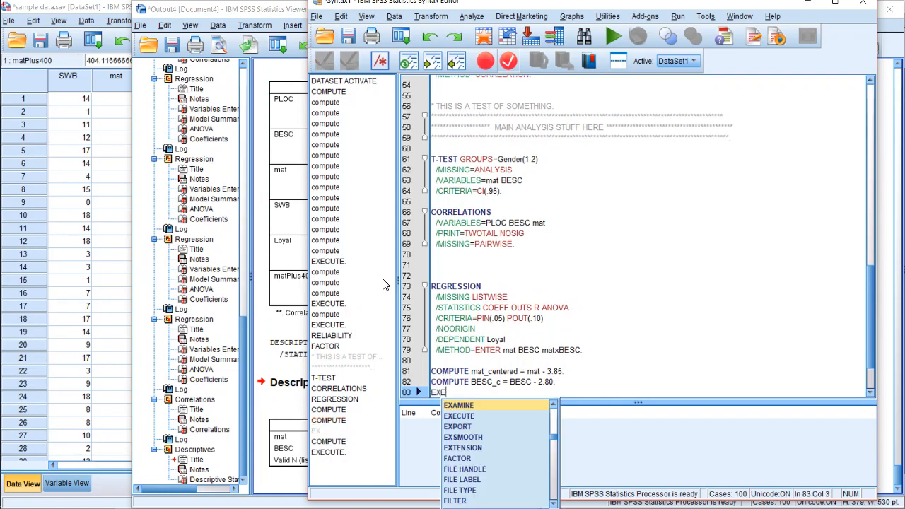
type("CUTE.")
- Change the matxBESC computation to mat_centered * BESC_c, and run all the COMPUTE and EXECUTE statements from mat_centered onward
key("Down")
key("Down")
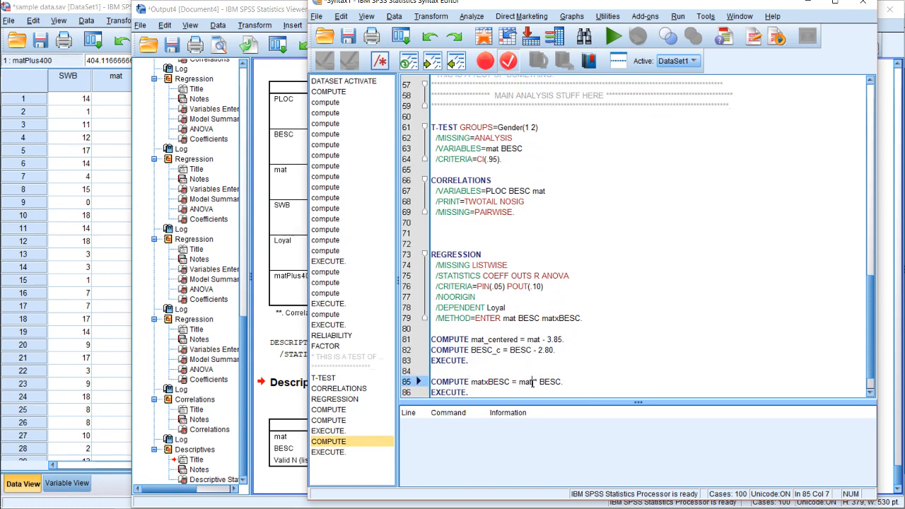
left_click(532, 382)
type("_centered * BESC_")
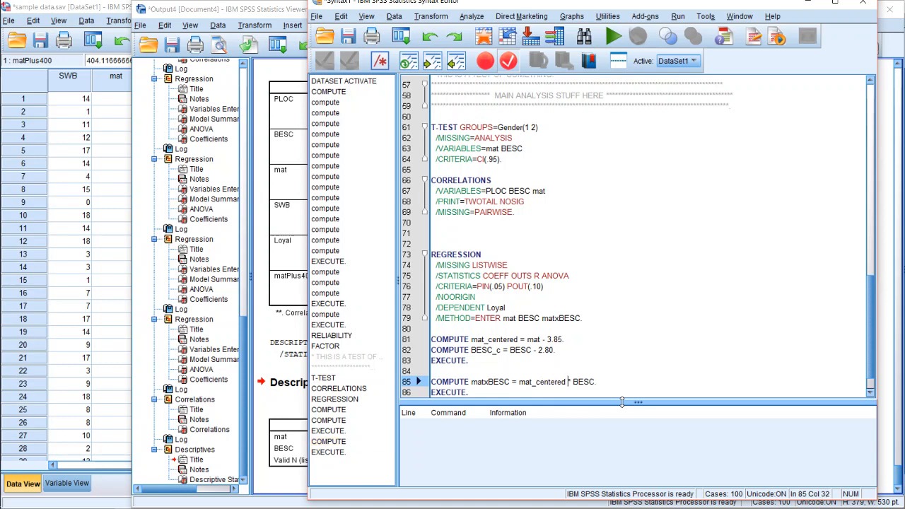
type("c")
left_click_drag(490, 393, 429, 339)
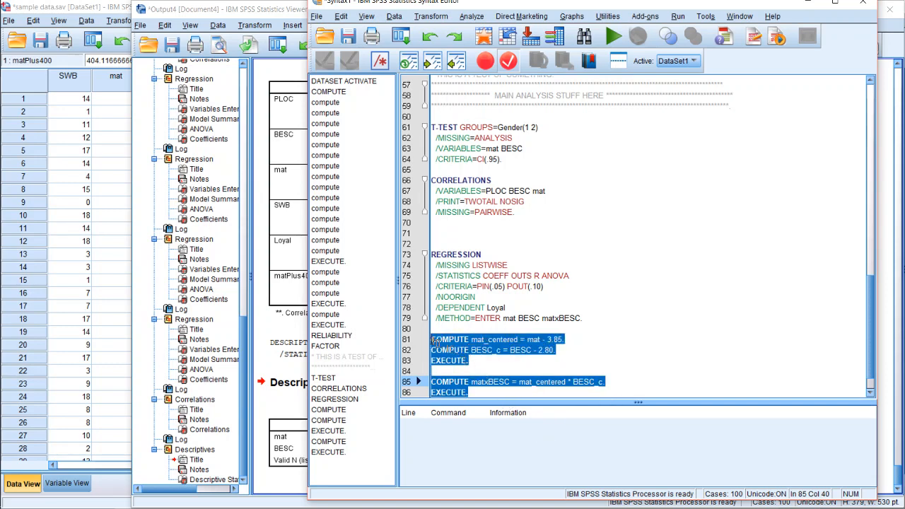
left_click(613, 36)
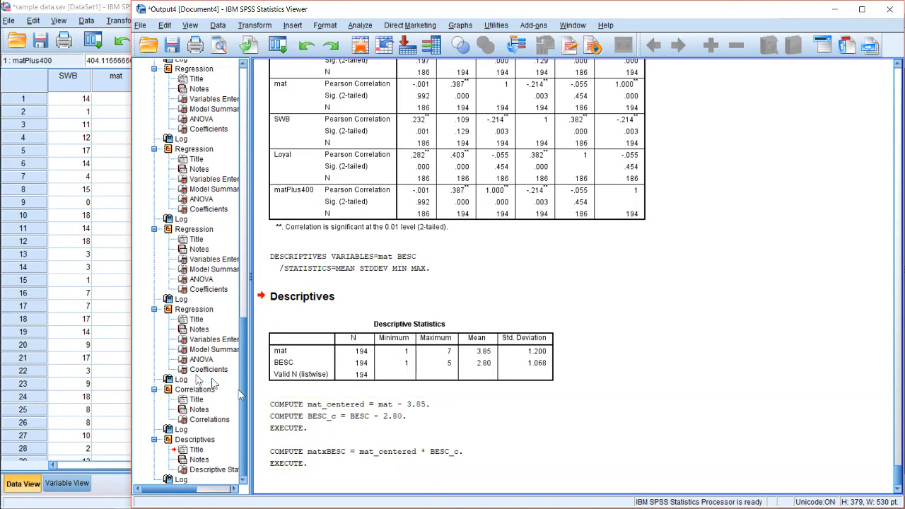
- Inspect the recomputed matxBESC values in the data for cases 3, 5, 7 and 12
left_click(99, 321)
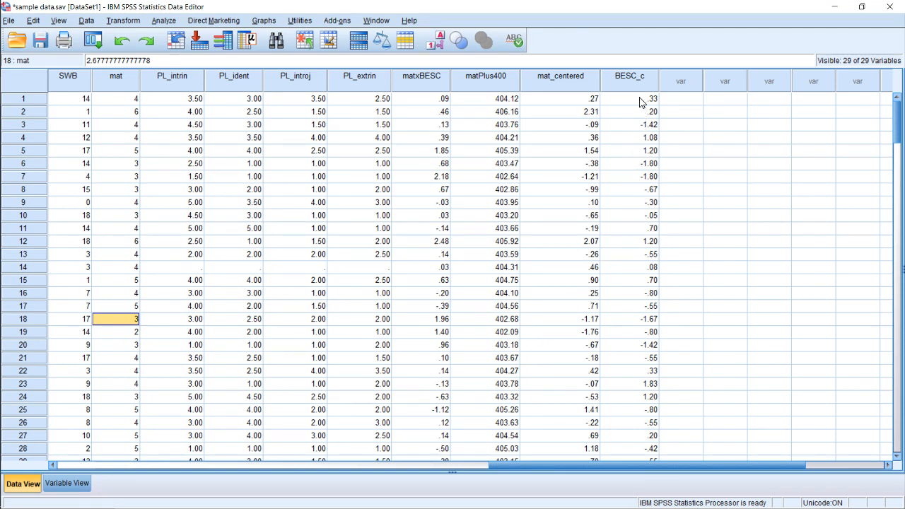
left_click(436, 125)
left_click(436, 151)
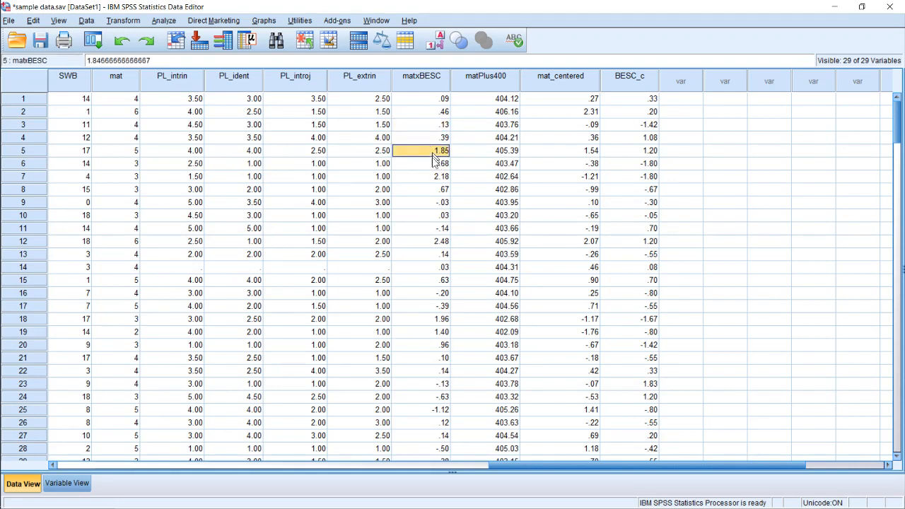
left_click(436, 177)
left_click(436, 242)
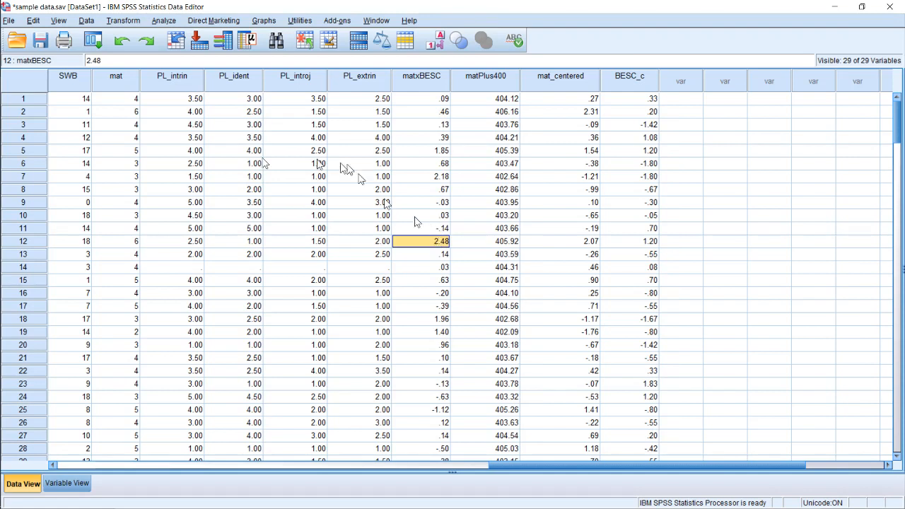
- Move the REGRESSION command in the syntax from above the centering computations to below the final EXECUTE
mouse_move(2, 145)
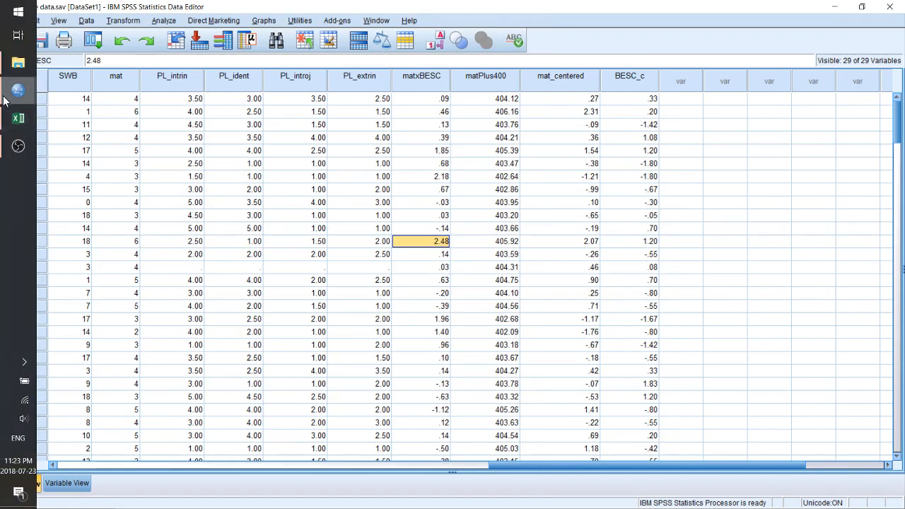
mouse_move(19, 91)
left_click(87, 116)
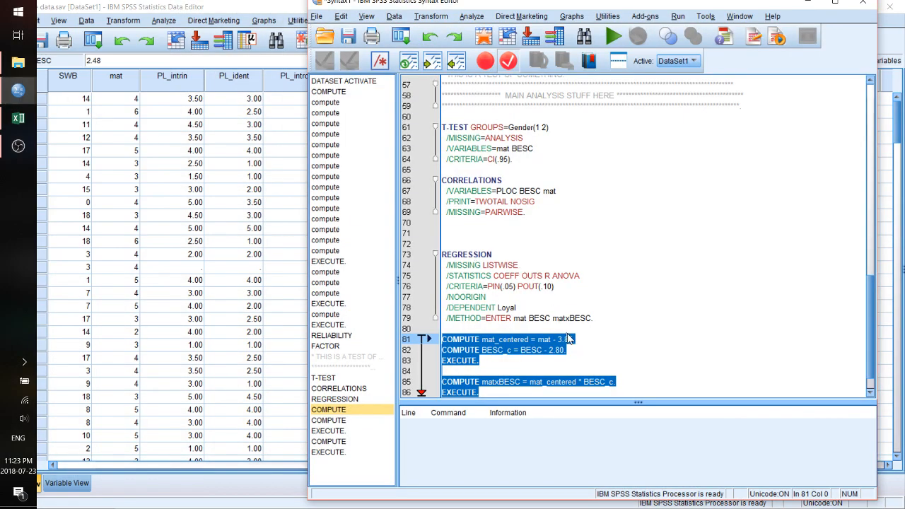
left_click_drag(629, 318, 407, 223)
key("ctrl+c")
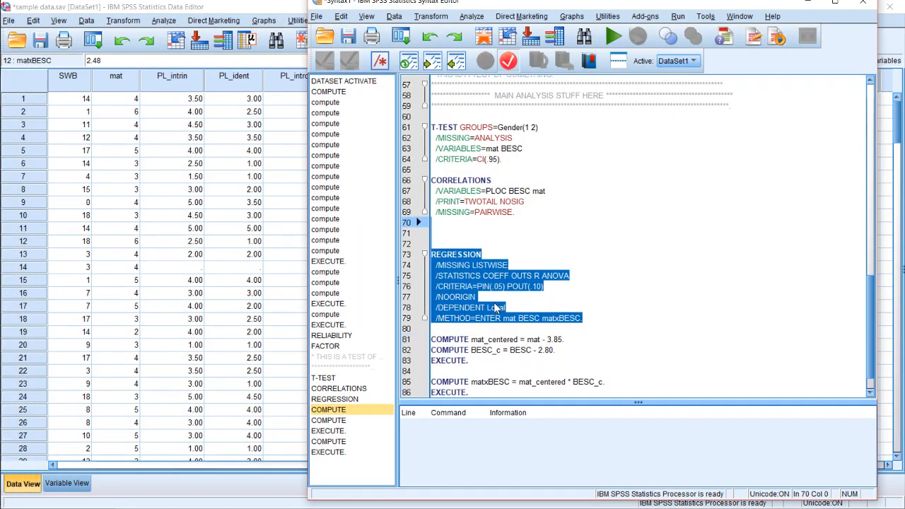
key("Delete")
key("Down")
key("Down")
key("Down")
key("Down")
key("Down")
key("Down")
key("Down")
key("Down")
key("Down")
key("Down")
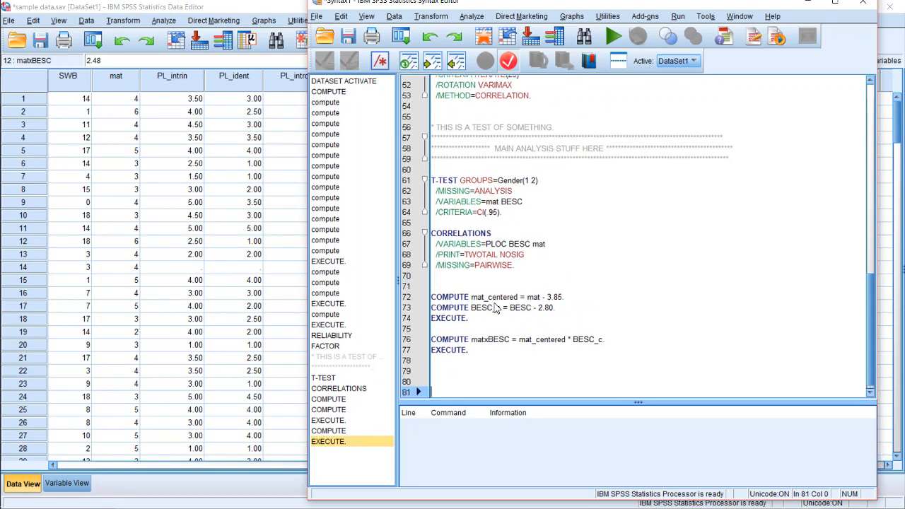
key("ctrl+v")
key("Return")
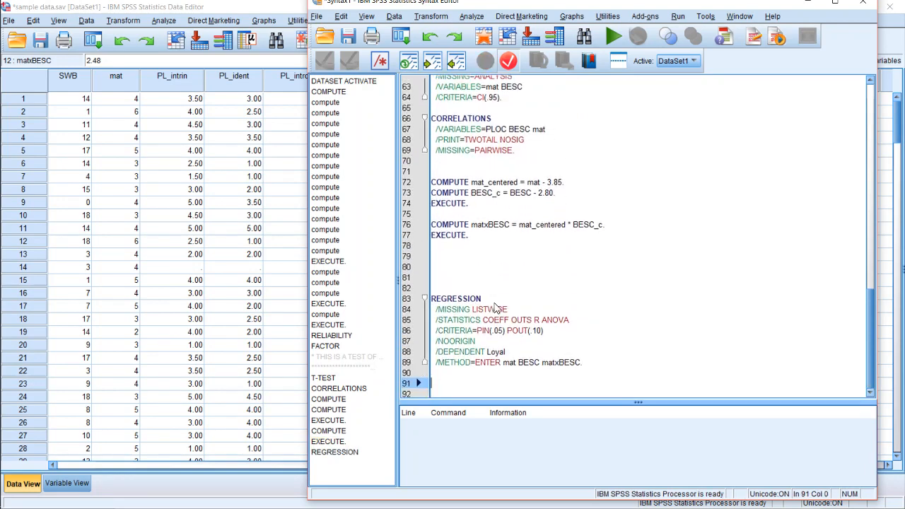
- Remove two of the blank lines above the moved REGRESSION command
key("Up")
key("Up")
key("Up")
key("Up")
key("Up")
key("Up")
key("Up")
key("Up")
key("Up")
key("Up")
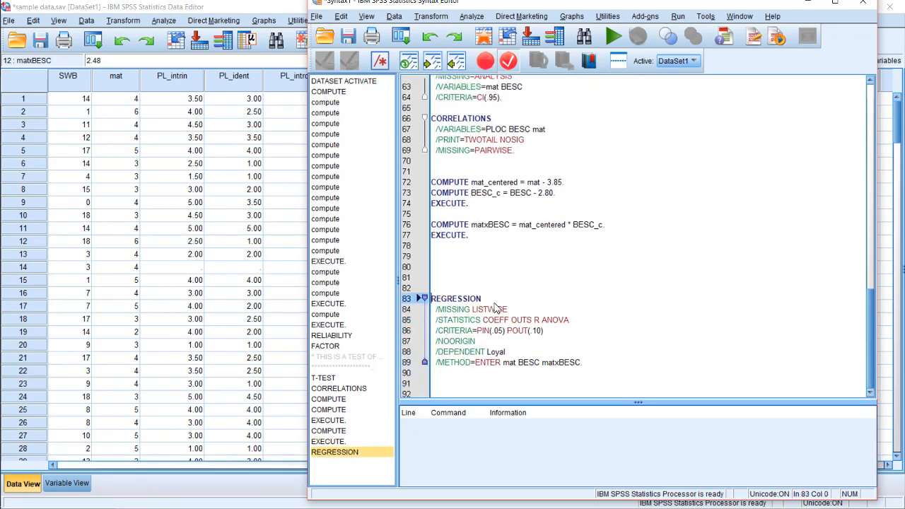
key("Up")
key("BackSpace")
key("BackSpace")
key("Down")
key("Down")
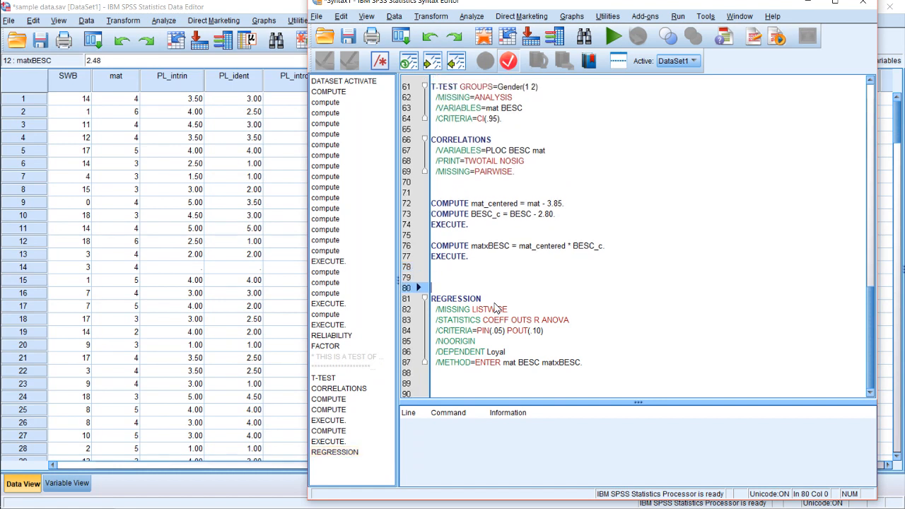
key("shift+Down")
key("shift+Down")
key("shift+Down")
key("shift+Down")
key("shift+Down")
key("shift+Down")
key("shift+Down")
key("shift+Down")
key("shift+Down")
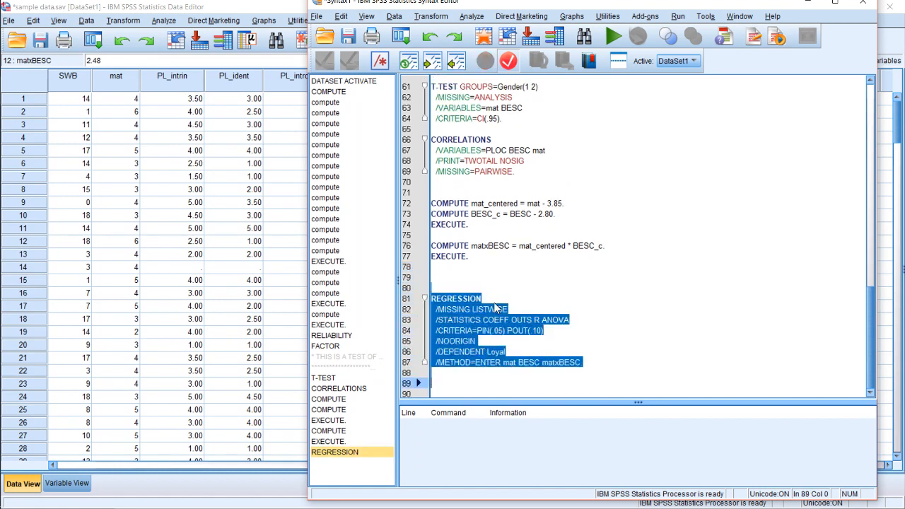
left_click(533, 379)
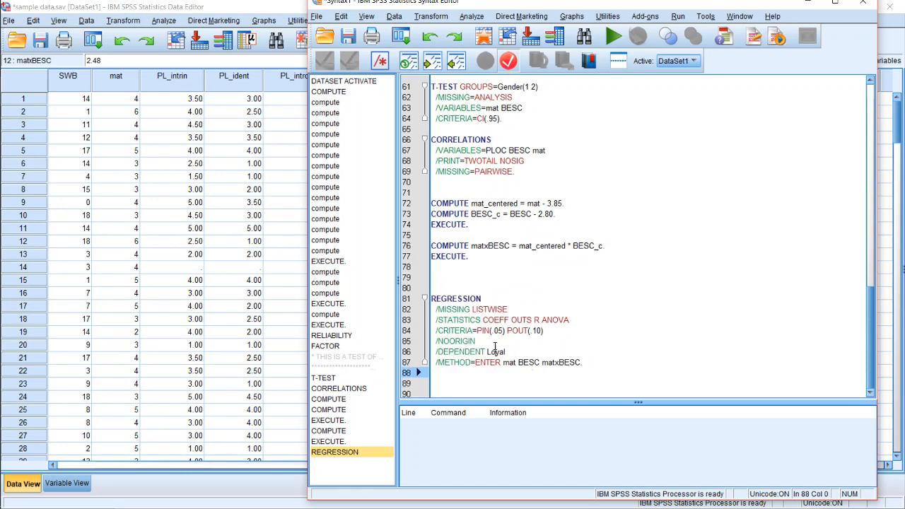
- Run the REGRESSION command with Loyal as dependent and mat, BESC and matxBESC as predictors
left_click(498, 352)
left_click(509, 362)
left_click(534, 361)
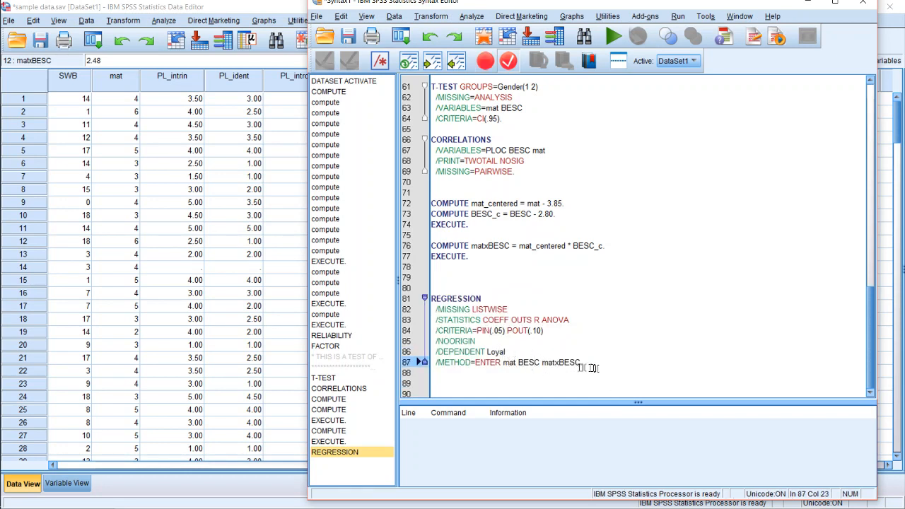
left_click(560, 364)
left_click_drag(582, 364, 431, 297)
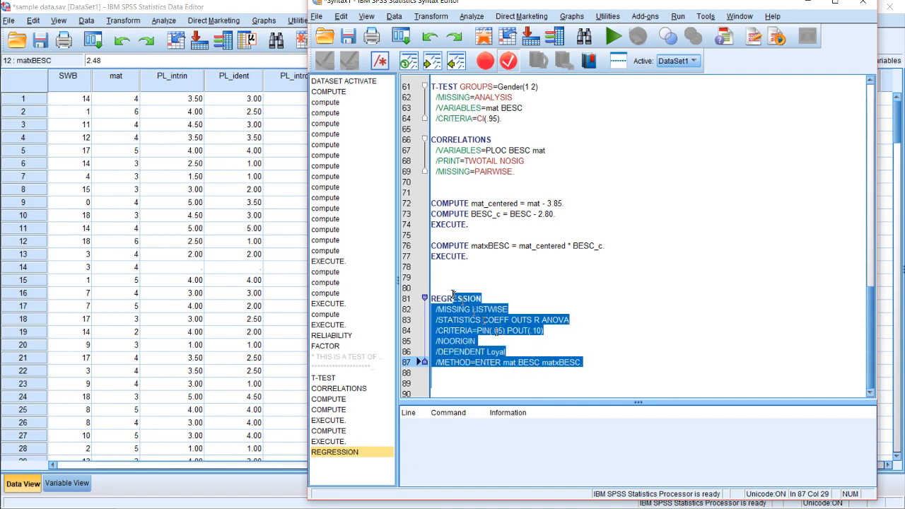
left_click(609, 39)
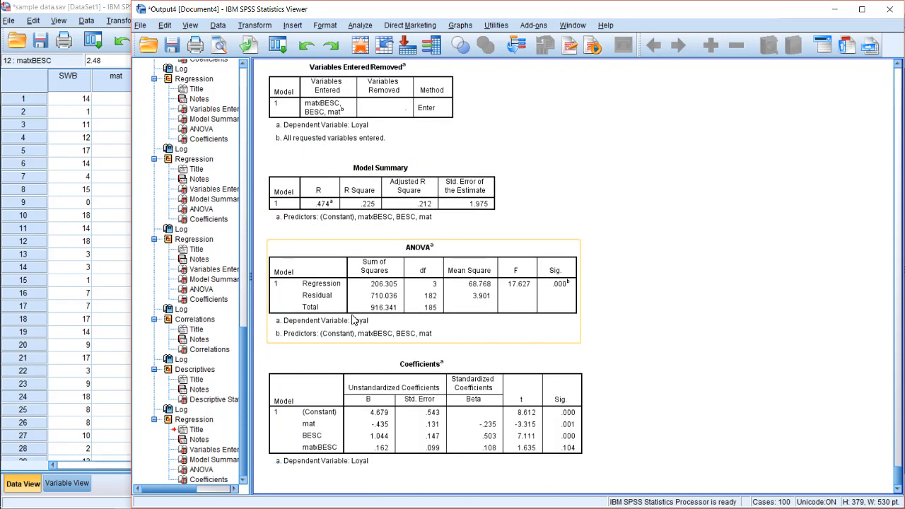
- Examine the Coefficients table of the newest regression and select it in the output
scroll(347, 326, "down", 1)
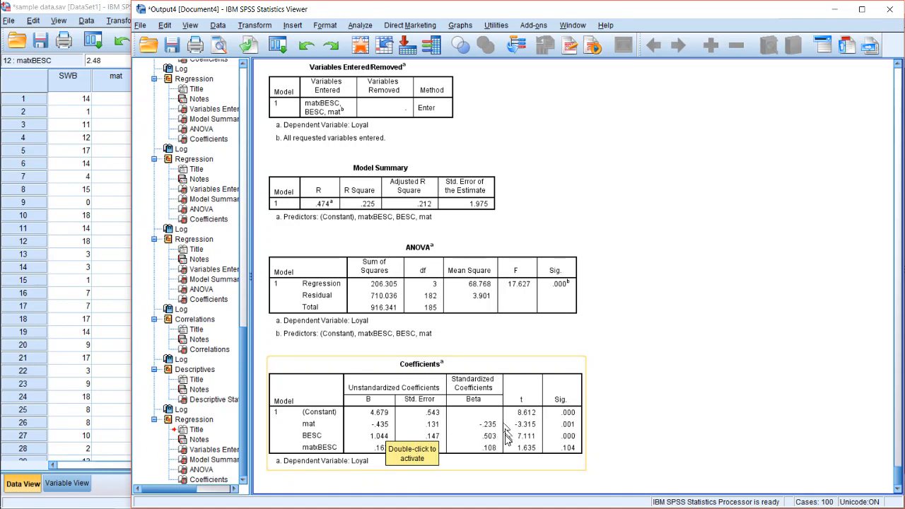
left_click(493, 428)
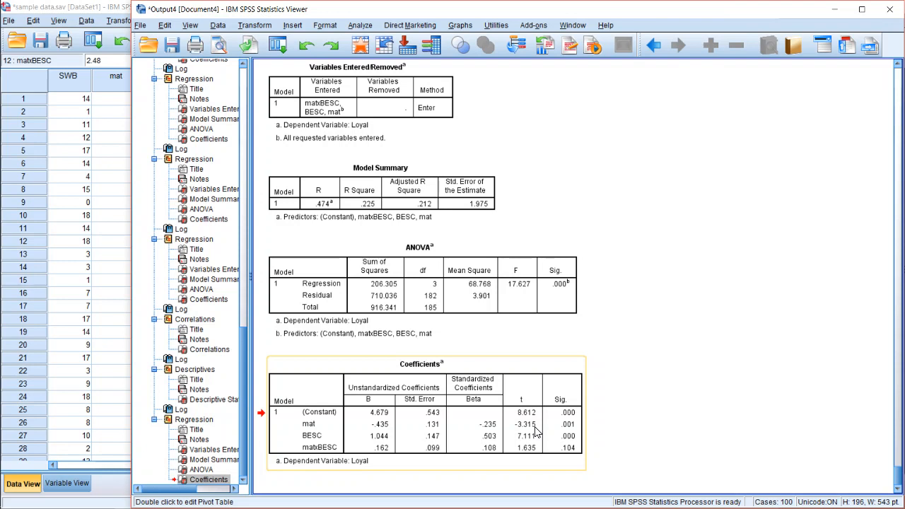
left_click_drag(536, 431, 647, 382)
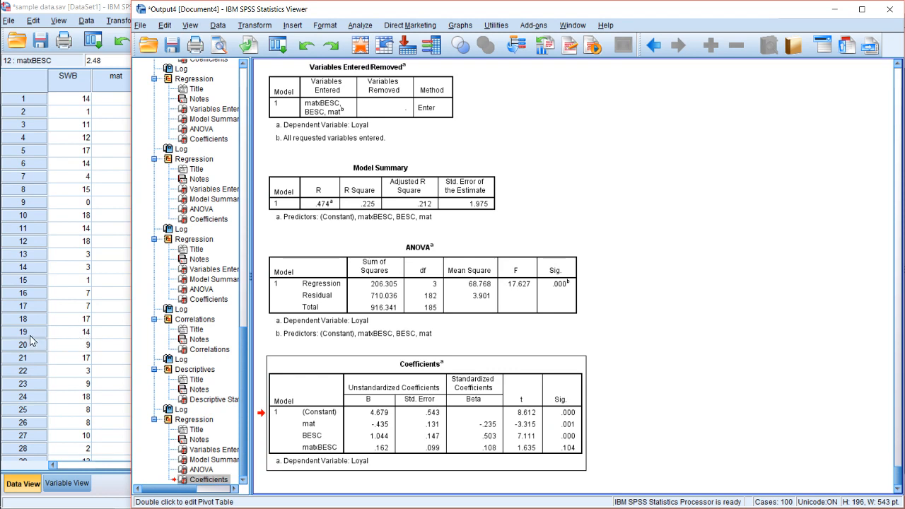
mouse_move(3, 343)
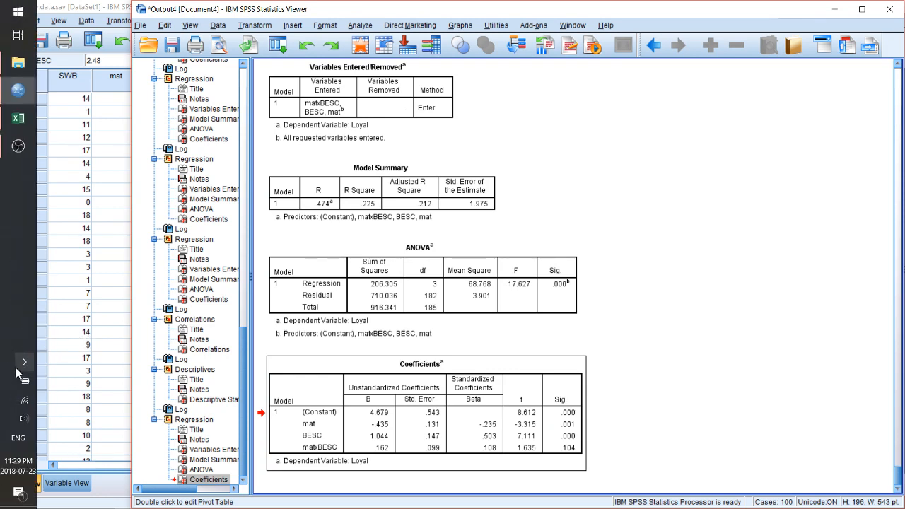
left_click(18, 146)
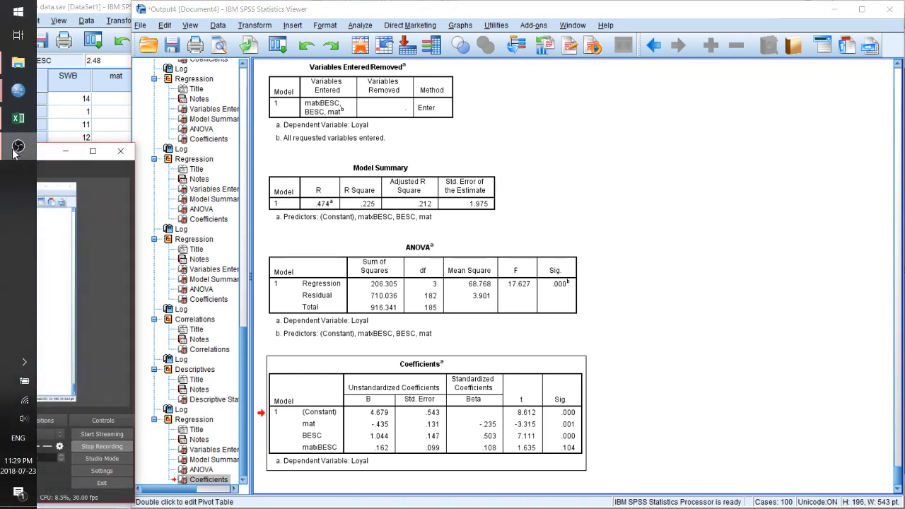